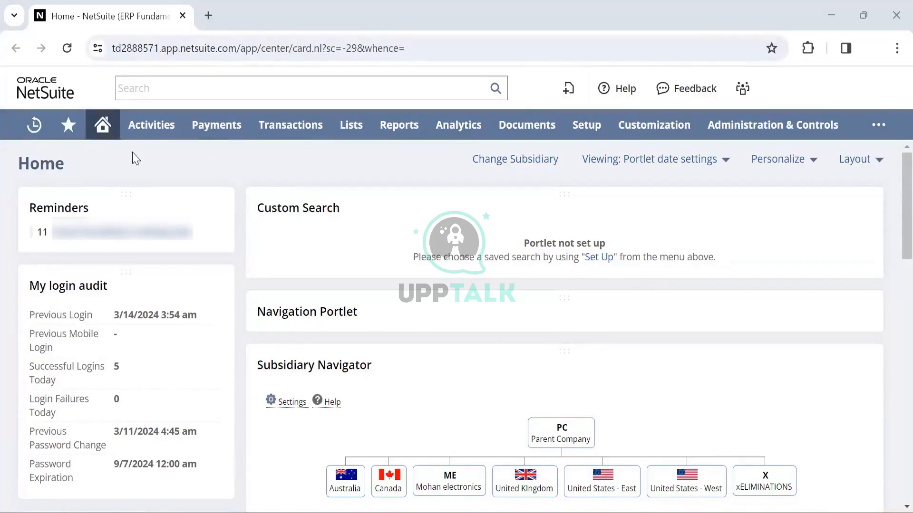
# Step: Look over the Home dashboard portlets, including Reminders, My login audit, Custom Search and Subsidiary Navigator
pyautogui.scroll(-1, 135, 157)
pyautogui.scroll(1, 133, 157)
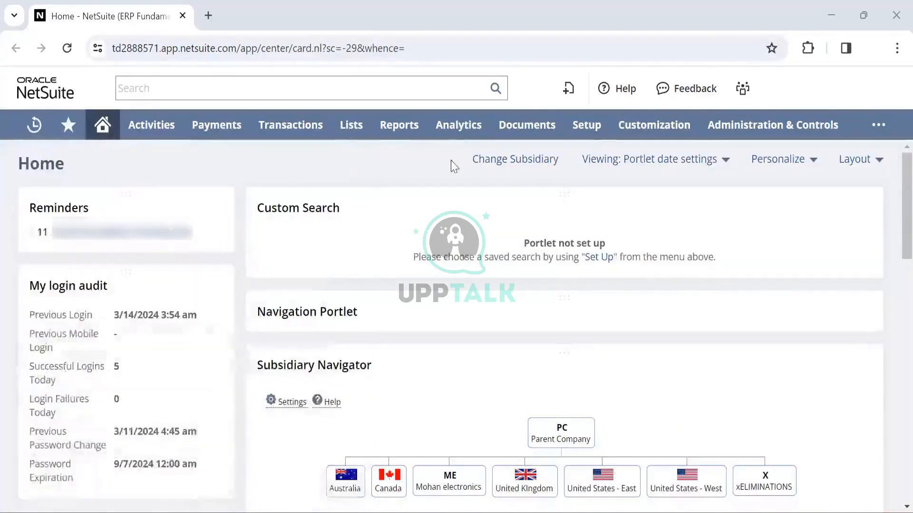
pyautogui.scroll(-1, 339, 258)
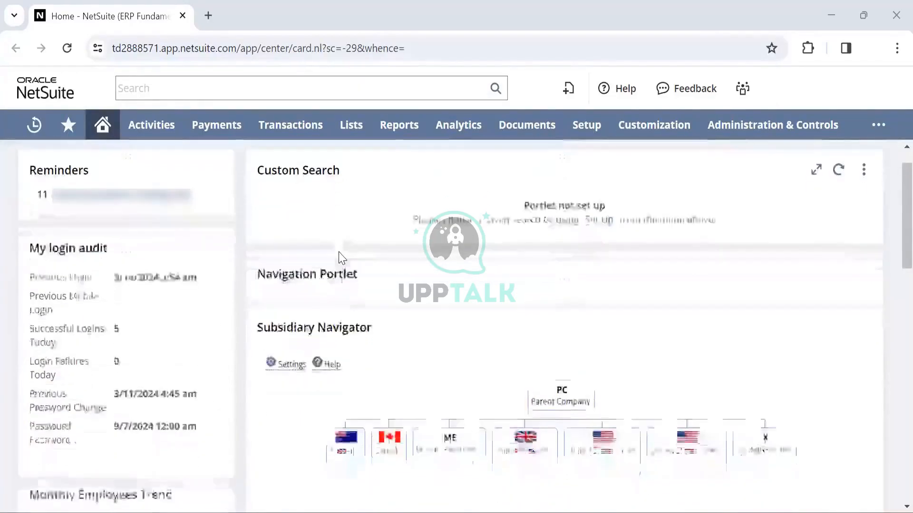
pyautogui.scroll(1, 338, 258)
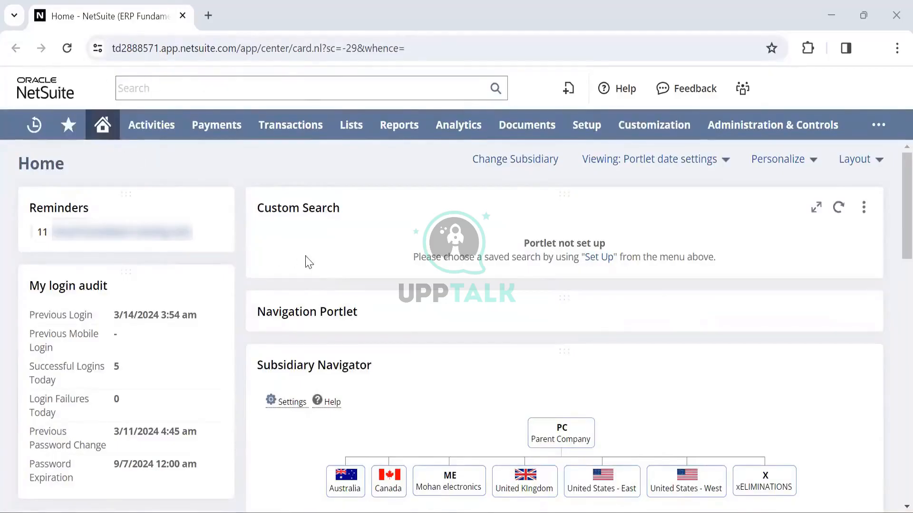
pyautogui.scroll(-1, 329, 247)
pyautogui.scroll(-2, 329, 247)
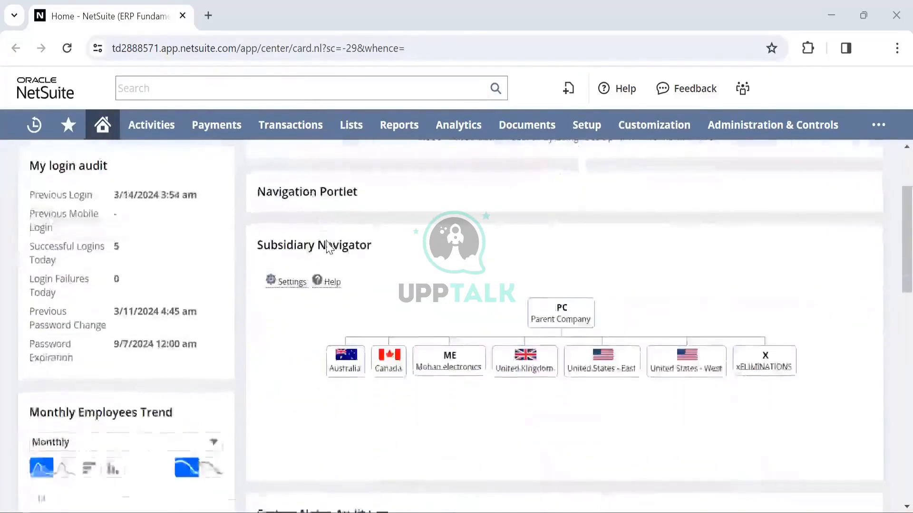
pyautogui.scroll(3, 285, 238)
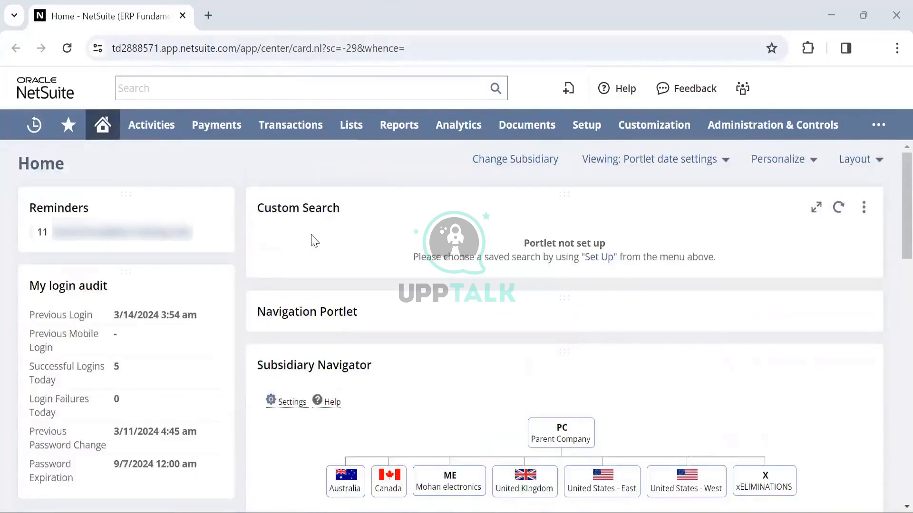
pyautogui.scroll(-1, 333, 241)
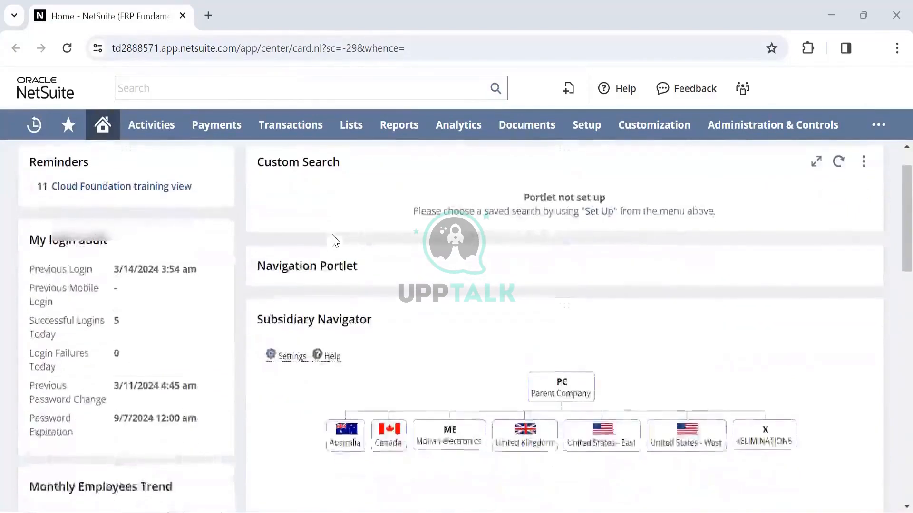
pyautogui.scroll(1, 332, 241)
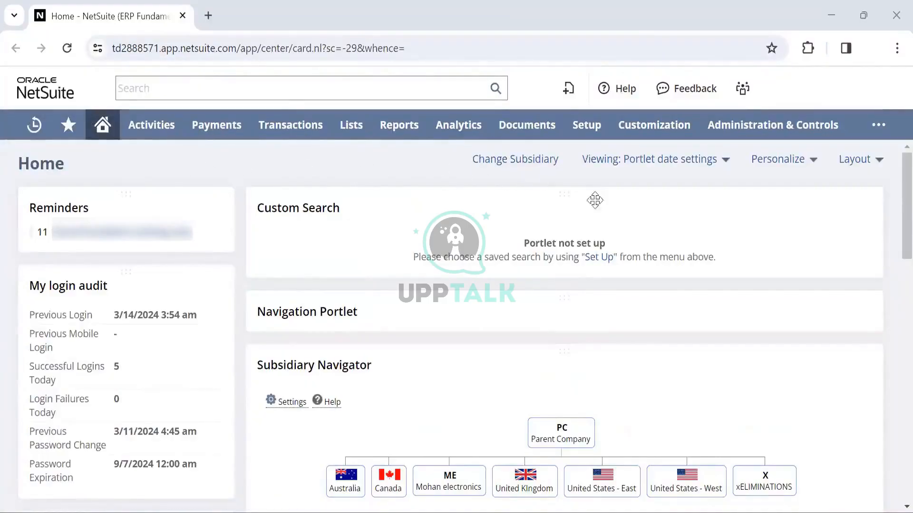
pyautogui.scroll(-6, 442, 362)
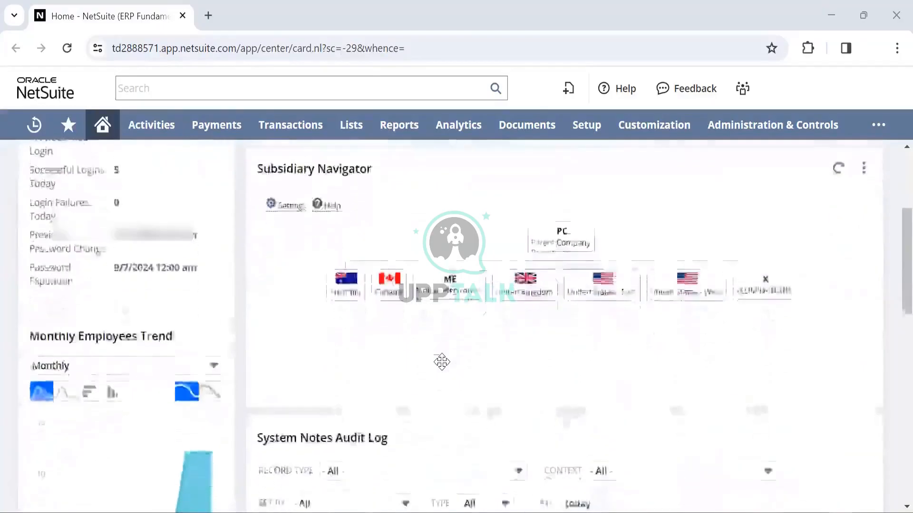
pyautogui.scroll(6, 441, 362)
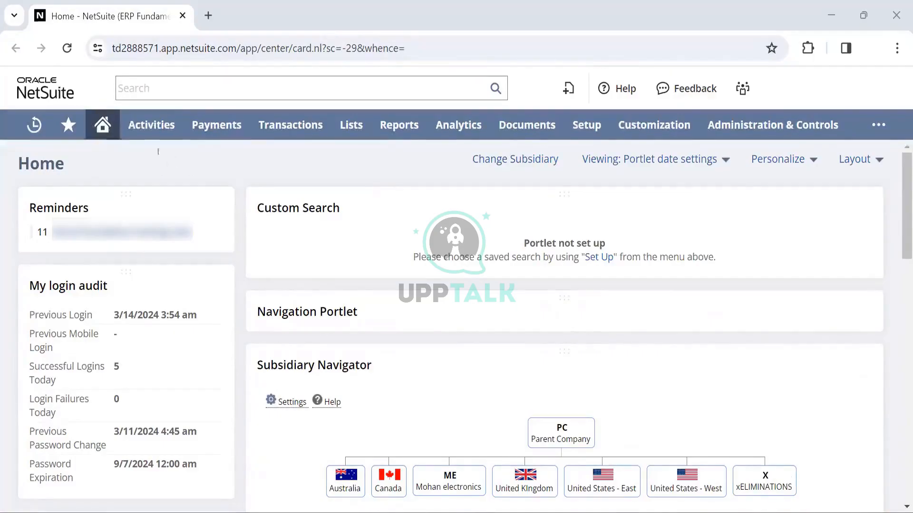
# Step: Open the Vendors list from the relationship lists in a new browser tab and switch to that tab
pyautogui.click(132, 86)
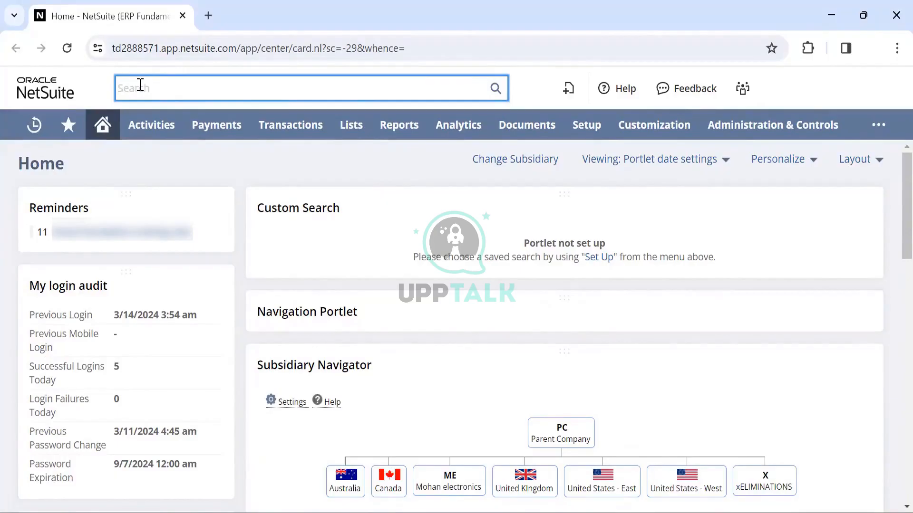
pyautogui.moveTo(275, 131)
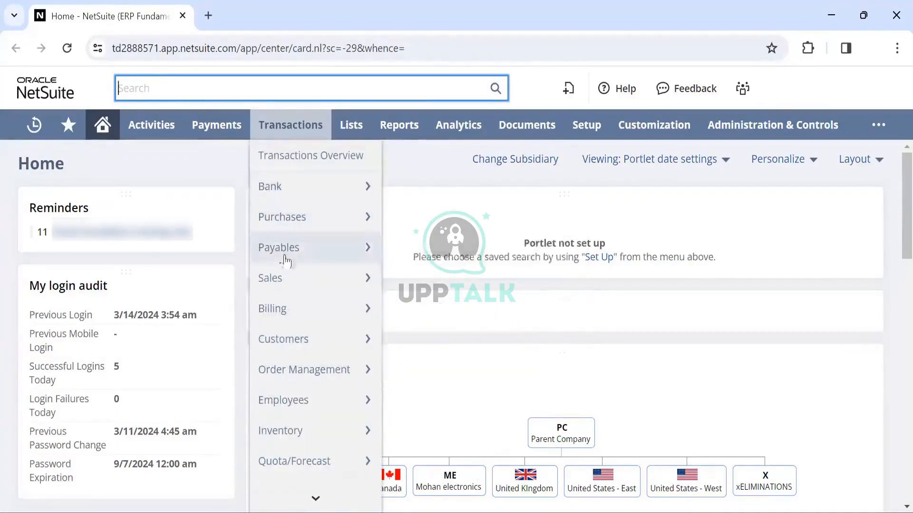
pyautogui.moveTo(285, 283)
pyautogui.moveTo(351, 125)
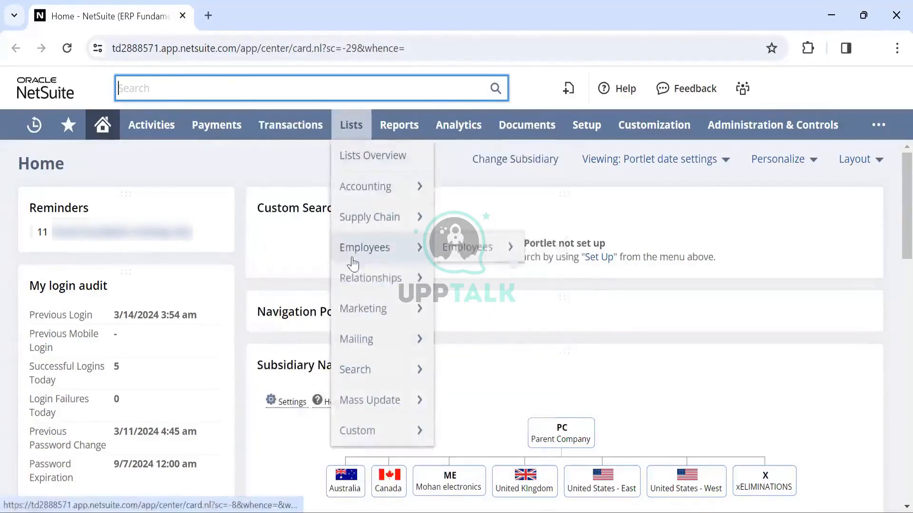
pyautogui.moveTo(407, 281)
pyautogui.moveTo(469, 268)
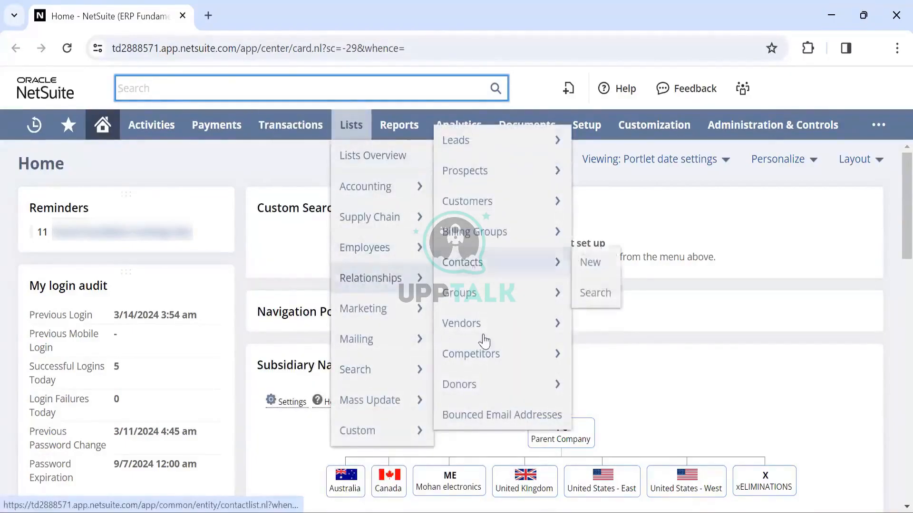
pyautogui.moveTo(494, 326)
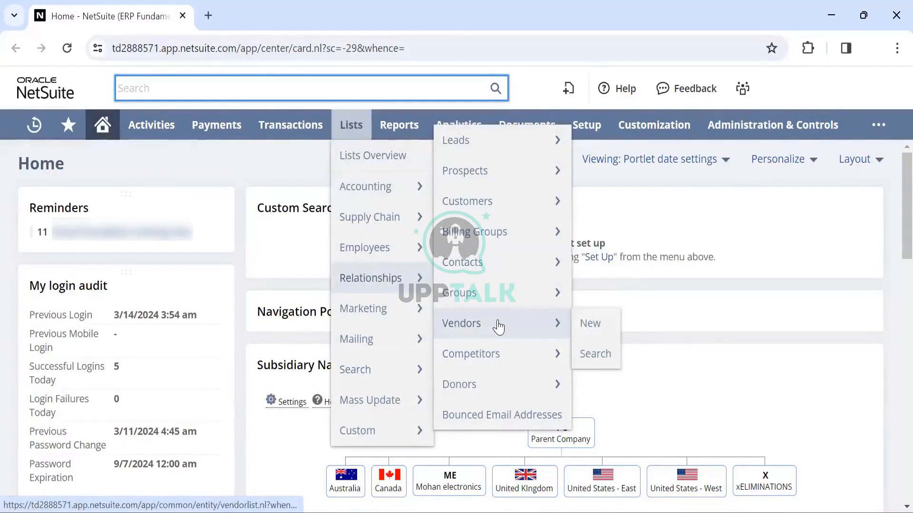
pyautogui.middleClick(497, 323)
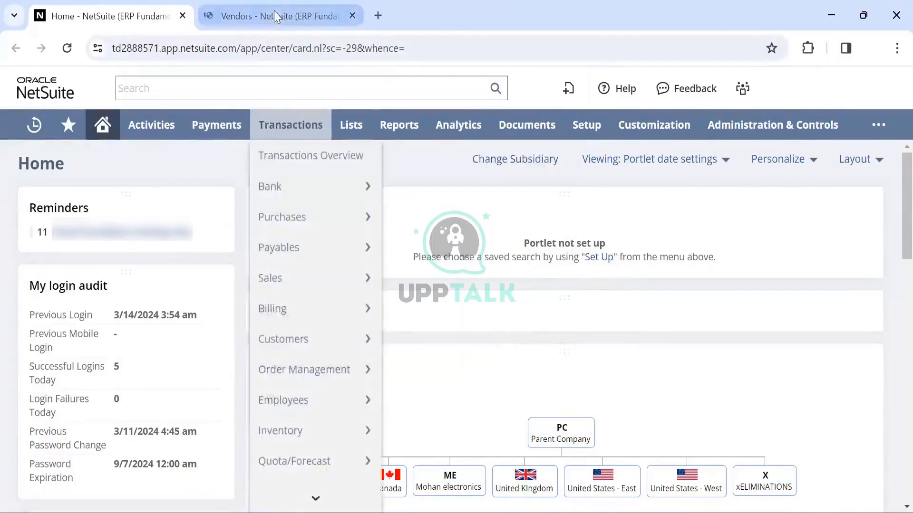
pyautogui.click(273, 11)
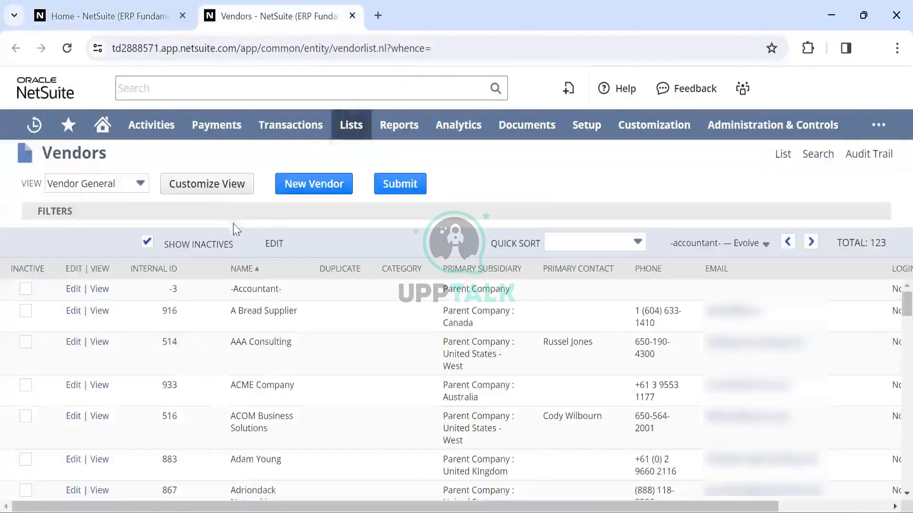
# Step: Return to the Home page, search globally for "aaa consult" and clear the search
pyautogui.click(107, 16)
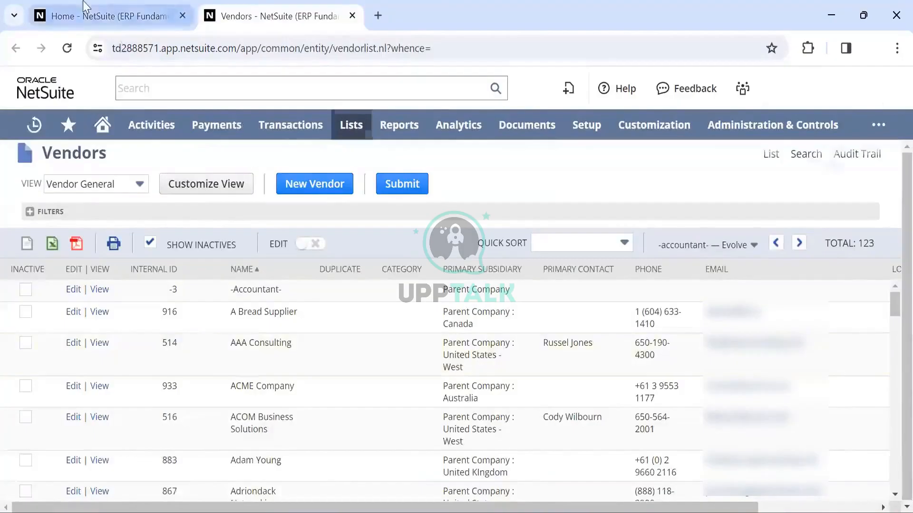
pyautogui.click(135, 85)
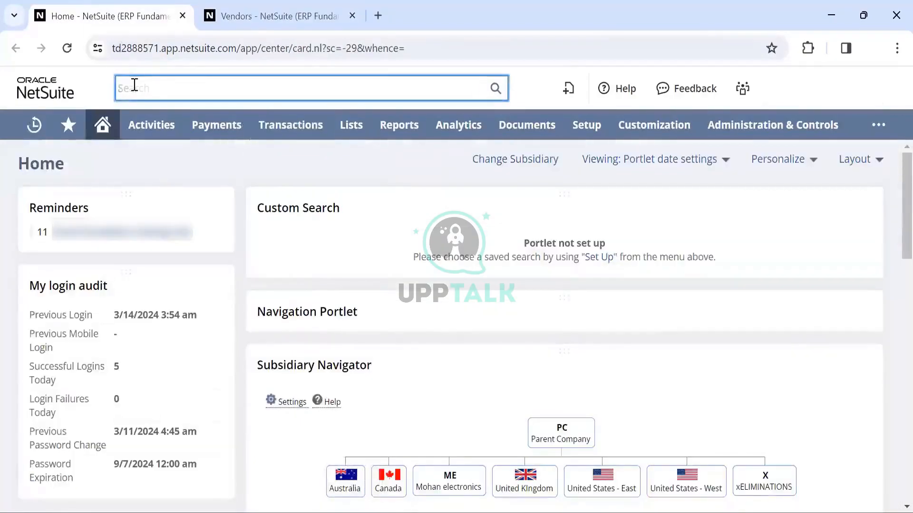
pyautogui.write('aaa consult')
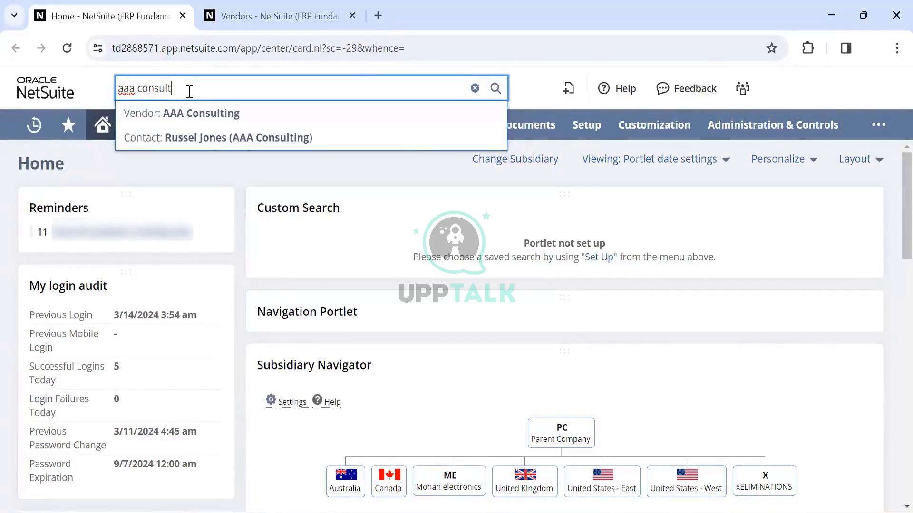
pyautogui.click(475, 89)
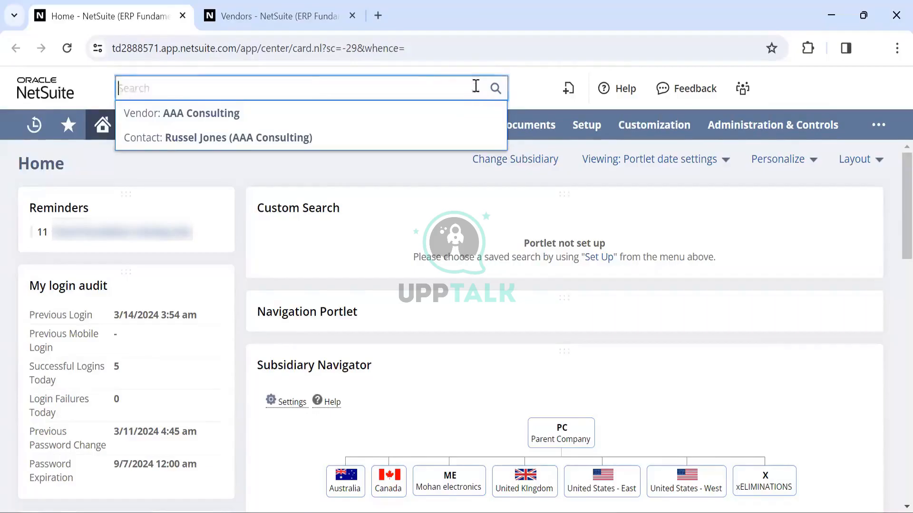
pyautogui.click(151, 183)
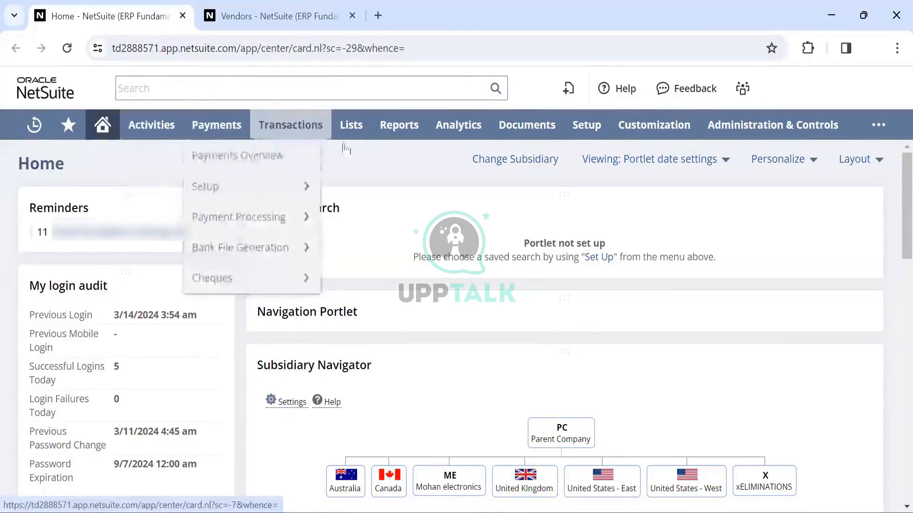
pyautogui.moveTo(790, 134)
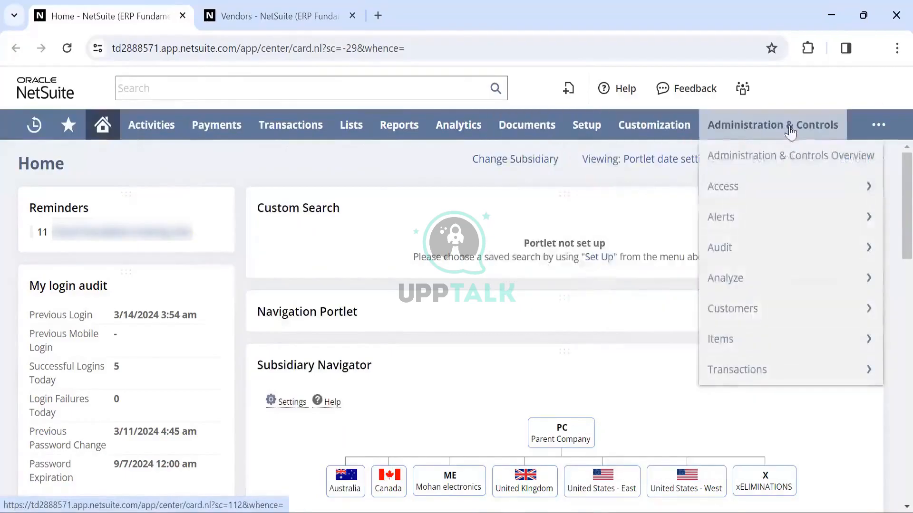
pyautogui.moveTo(159, 137)
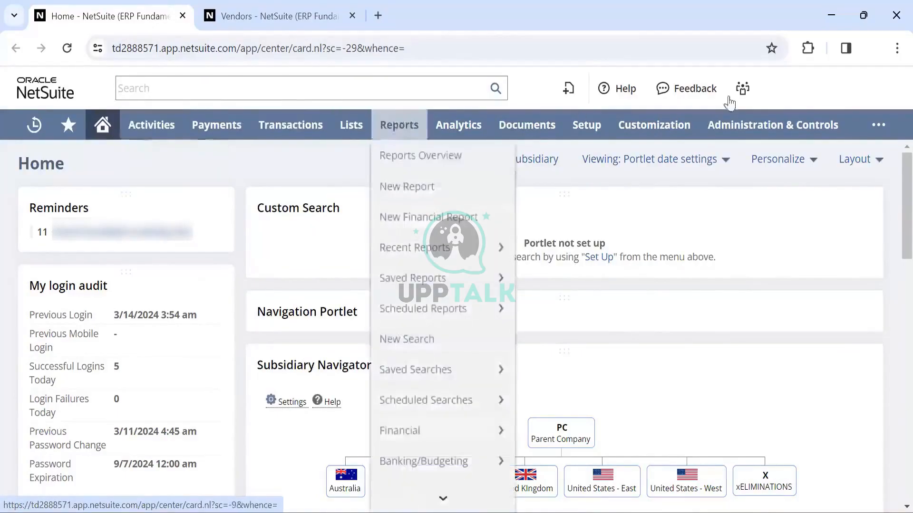
pyautogui.moveTo(828, 106)
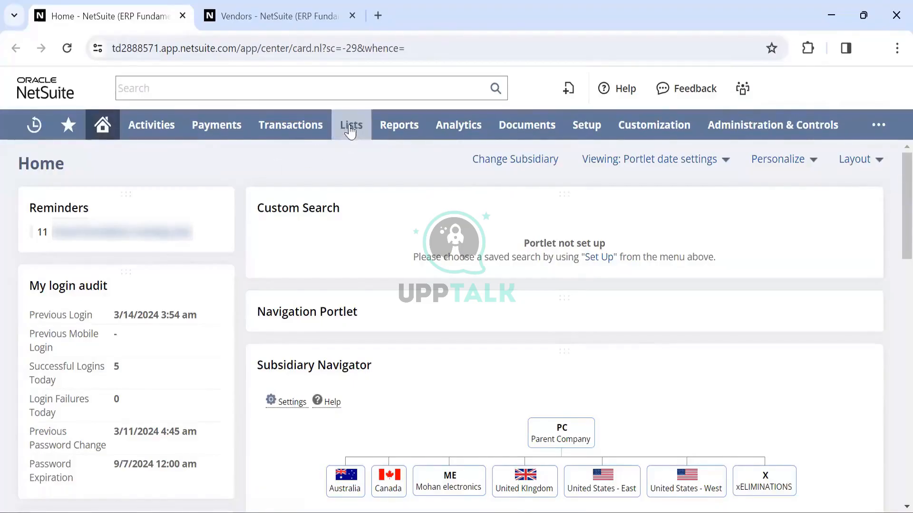
# Step: Open the Accounts list from the accounting lists in a new browser tab and switch to that tab
pyautogui.moveTo(349, 127)
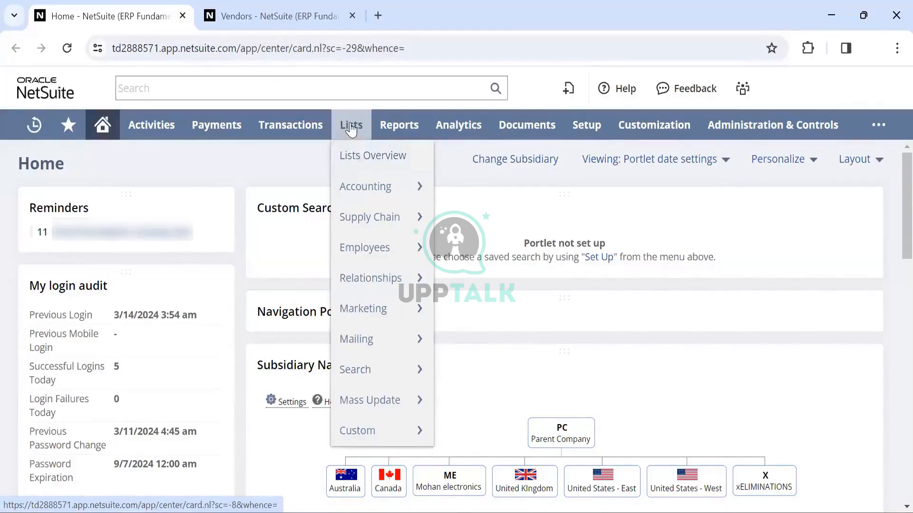
pyautogui.moveTo(364, 190)
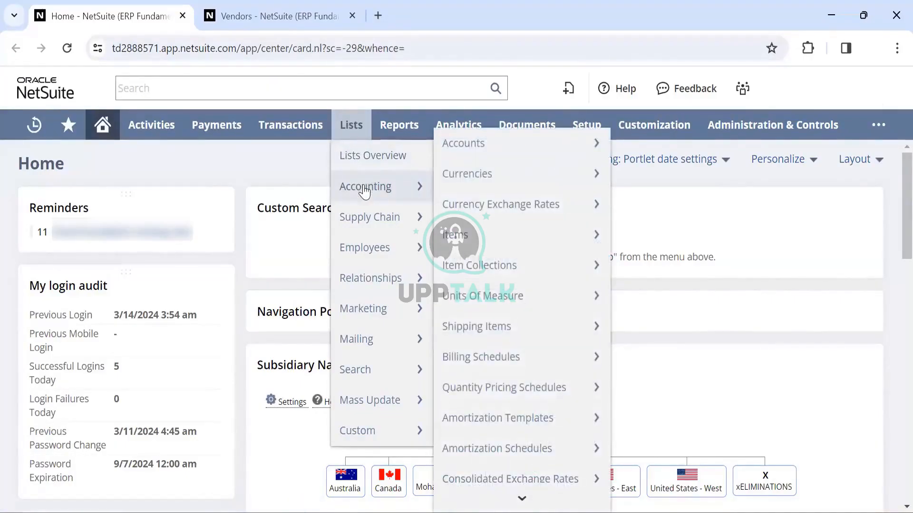
pyautogui.moveTo(483, 147)
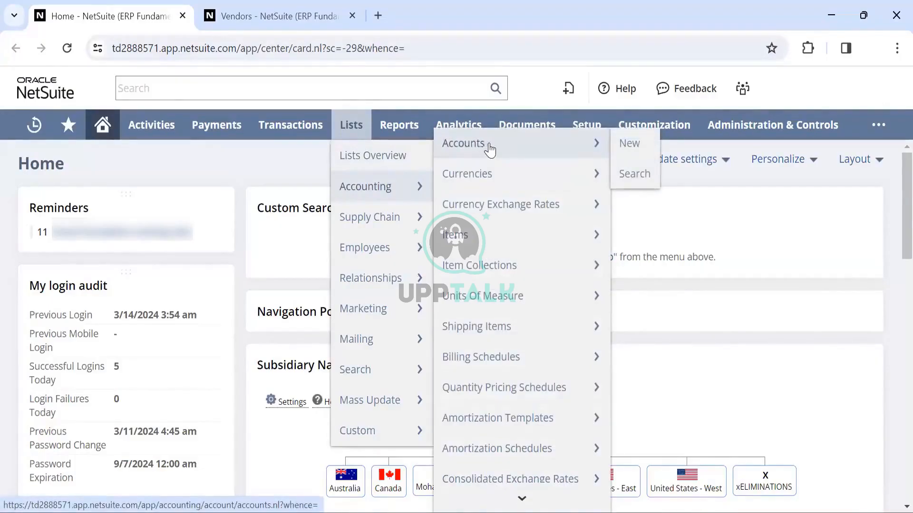
pyautogui.rightClick(521, 150)
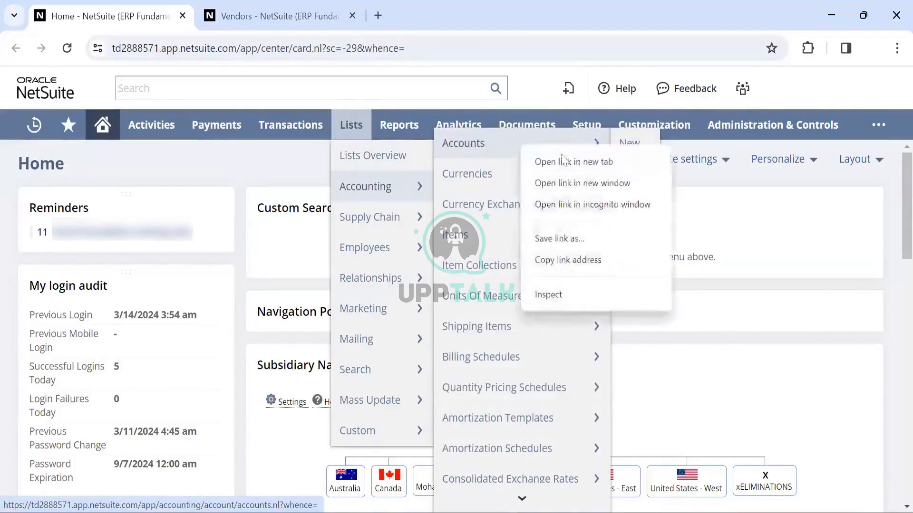
pyautogui.click(563, 158)
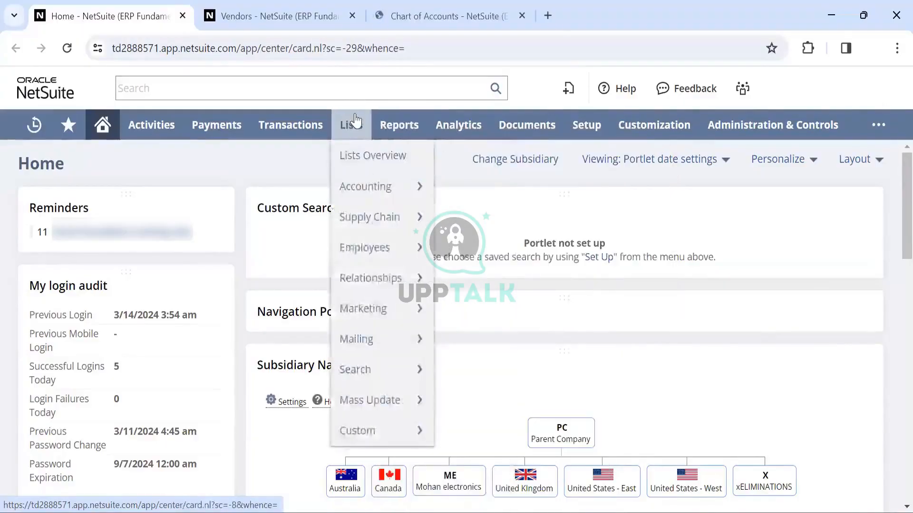
pyautogui.click(439, 7)
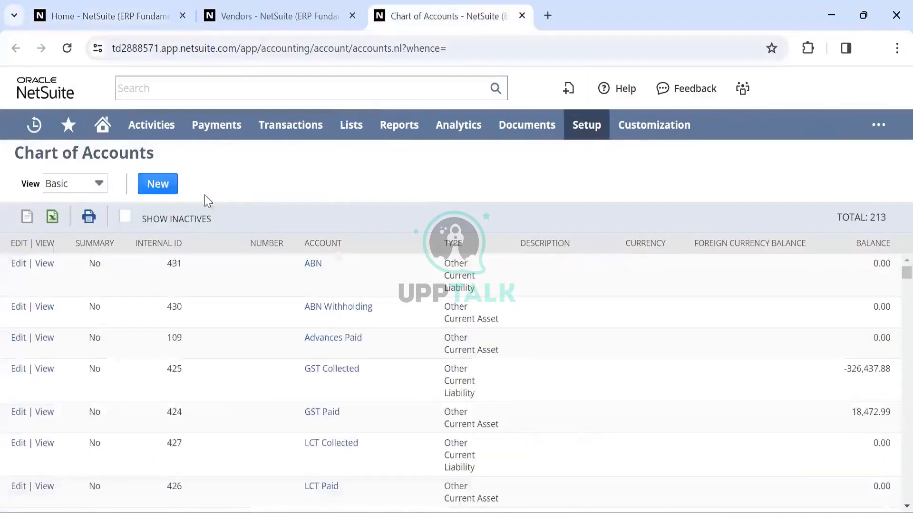
# Step: Look through the Chart of Accounts from the first entries down to the expense accounts
pyautogui.scroll(-1, 366, 272)
pyautogui.scroll(-10, 366, 272)
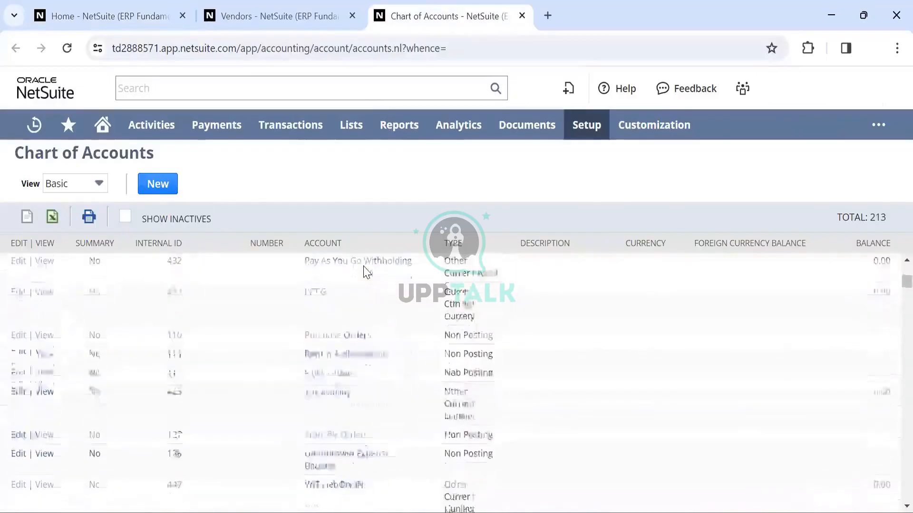
pyautogui.scroll(-10, 366, 272)
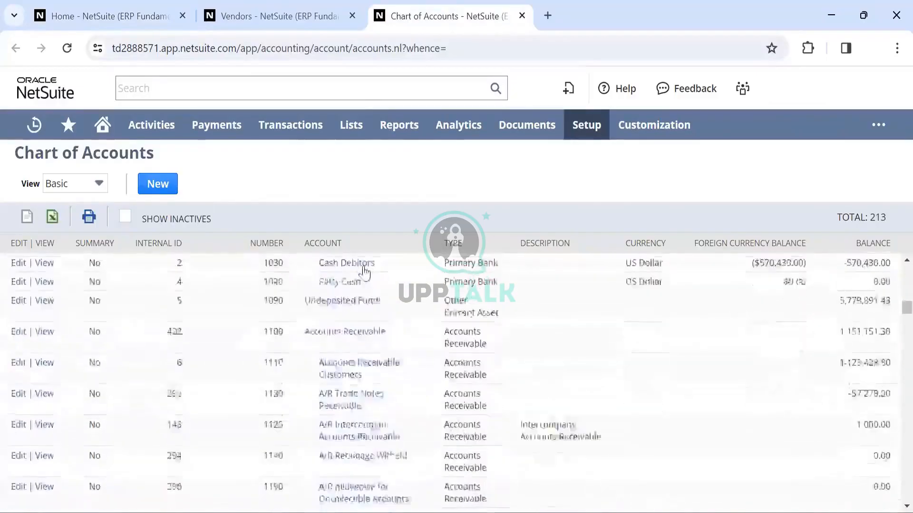
pyautogui.scroll(-10, 366, 272)
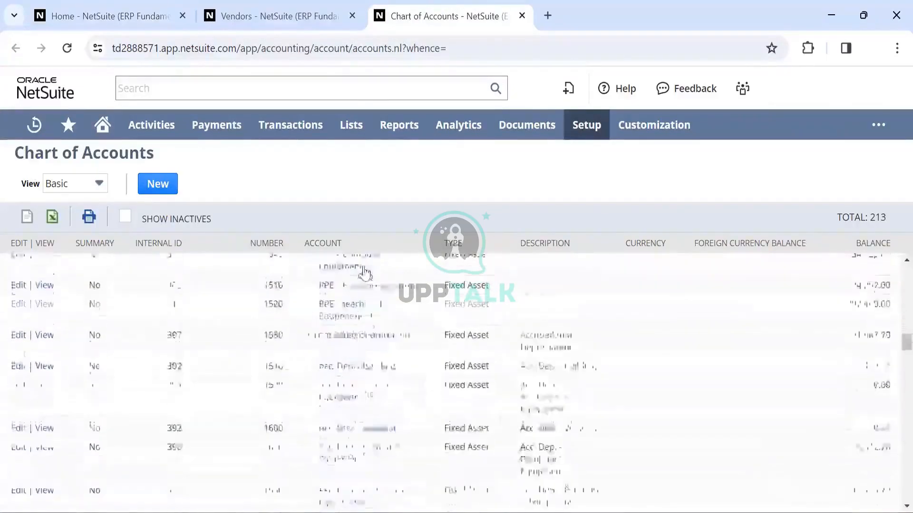
pyautogui.scroll(-10, 366, 272)
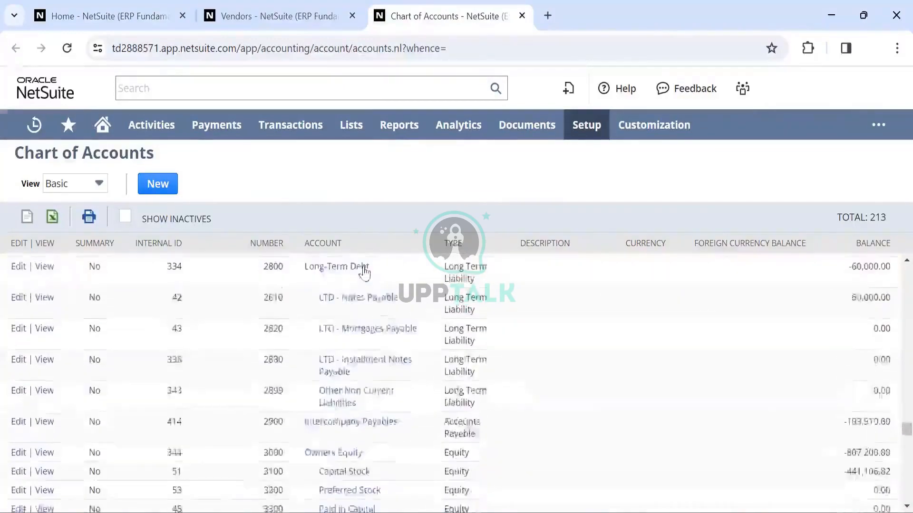
pyautogui.scroll(-10, 366, 272)
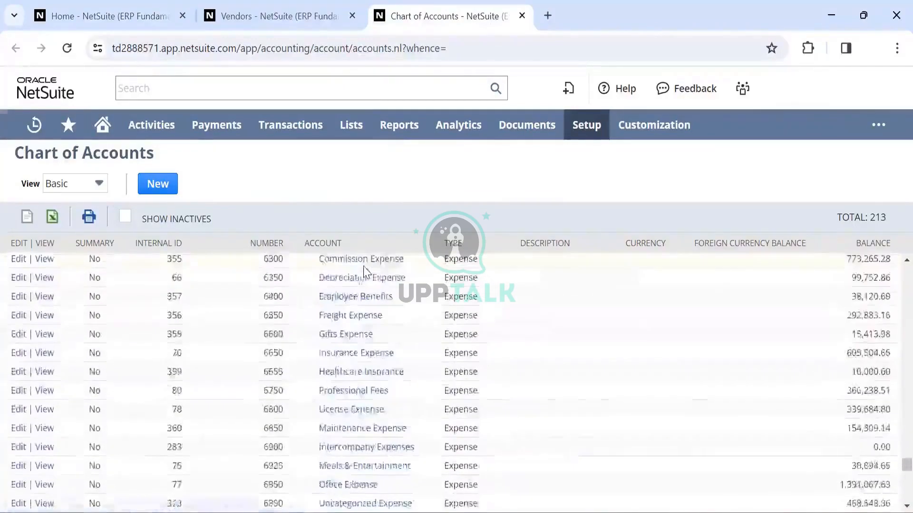
# Step: Review the Chart of Accounts again from its first entries through the bank, receivable and inventory accounts
pyautogui.scroll(5, 365, 272)
pyautogui.scroll(15, 365, 273)
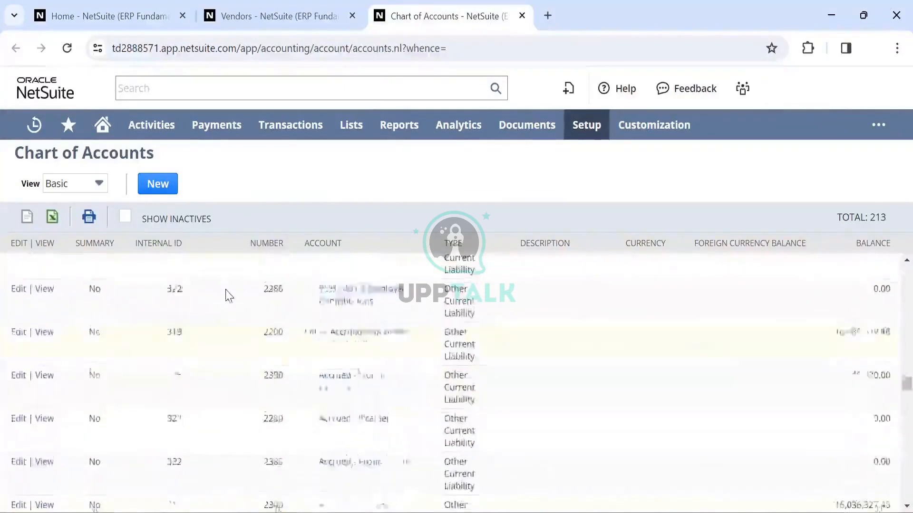
pyautogui.scroll(5, 306, 269)
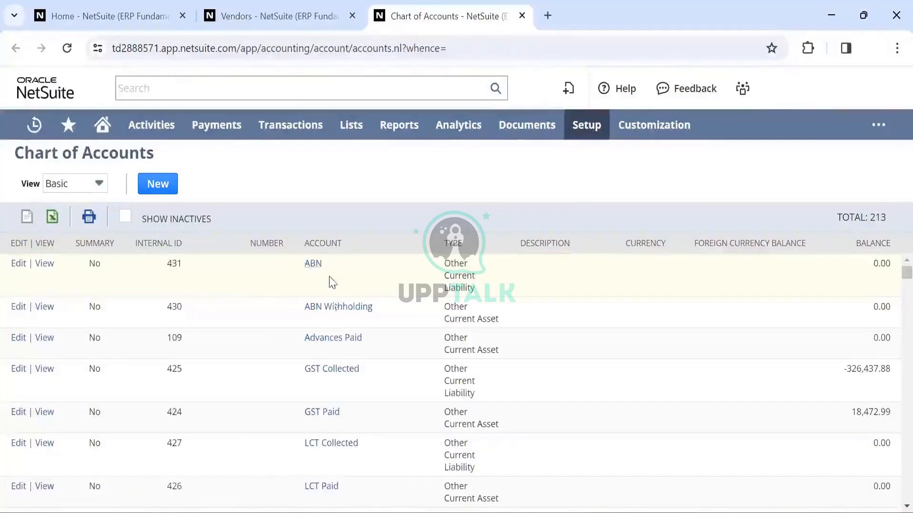
pyautogui.scroll(-5, 349, 484)
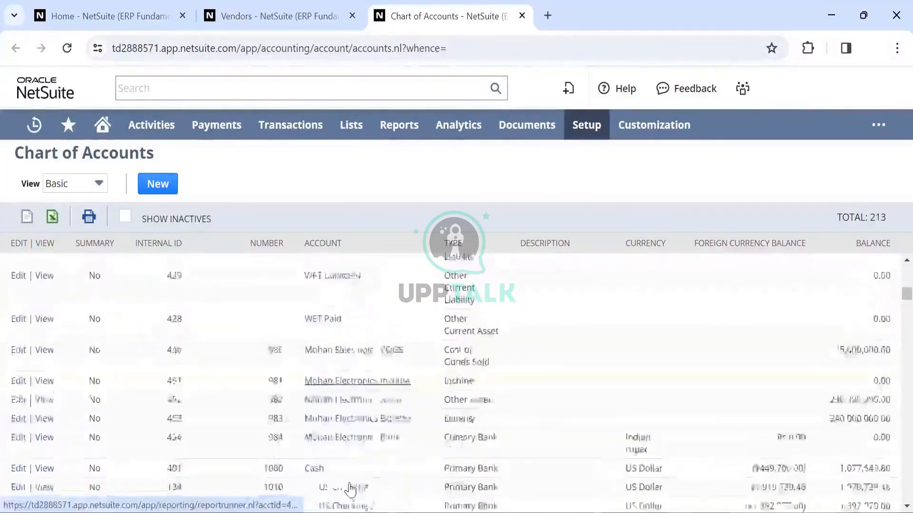
pyautogui.scroll(-5, 350, 489)
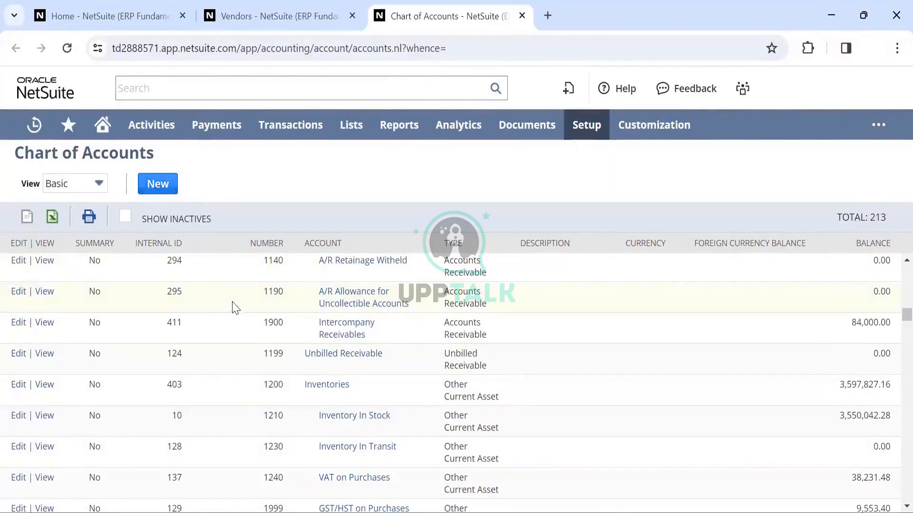
pyautogui.scroll(1, 234, 308)
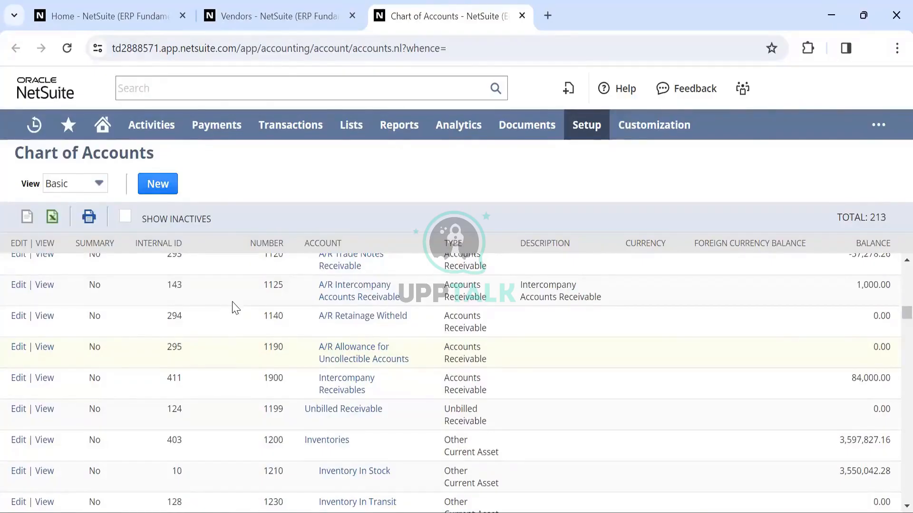
pyautogui.scroll(10, 235, 308)
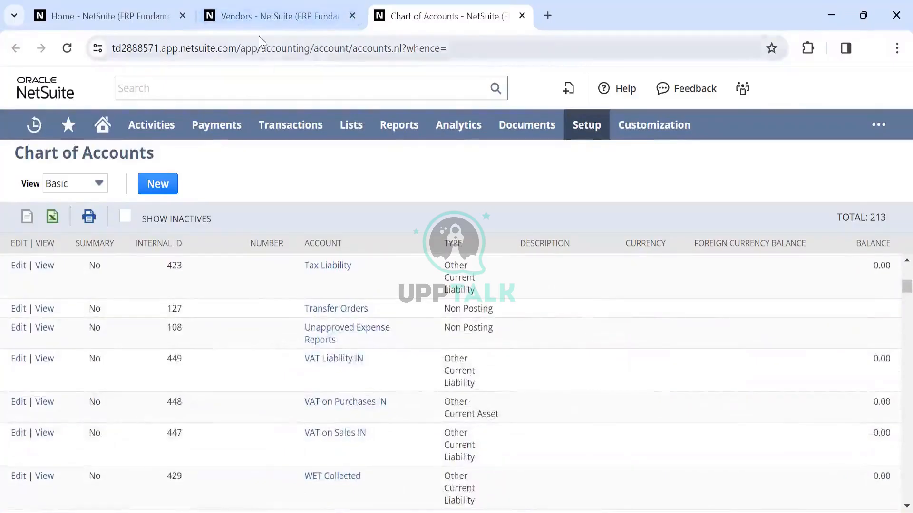
# Step: Switch to the Vendors browser tab and look through the available accounting, employee and relationship lists, including currencies, exchange rates, items and prospects
pyautogui.click(251, 14)
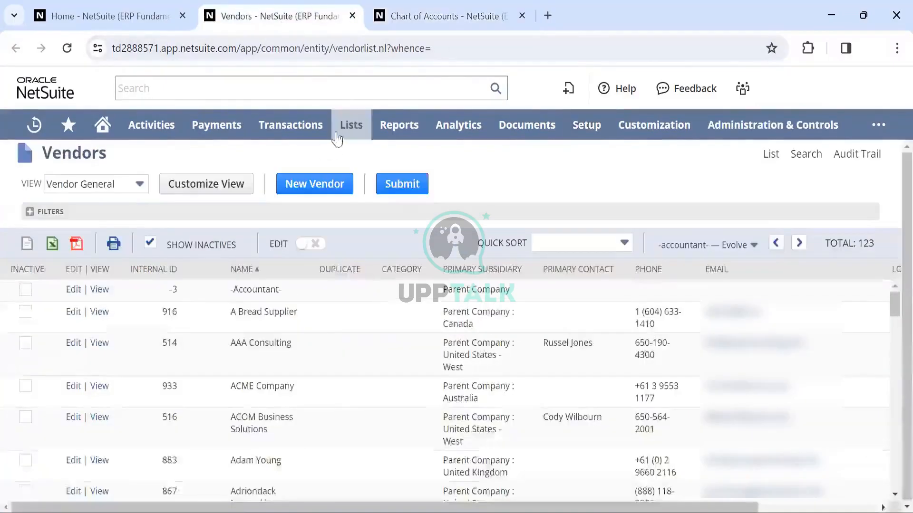
pyautogui.moveTo(349, 129)
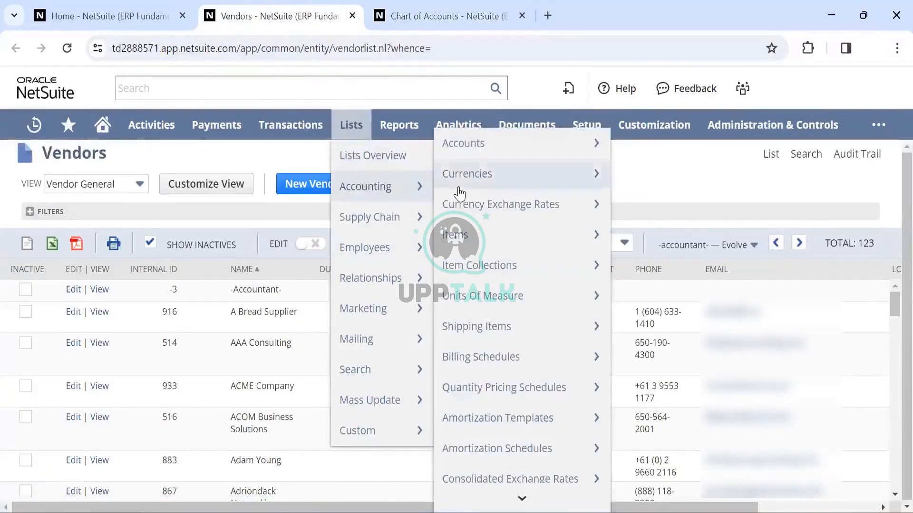
pyautogui.moveTo(465, 180)
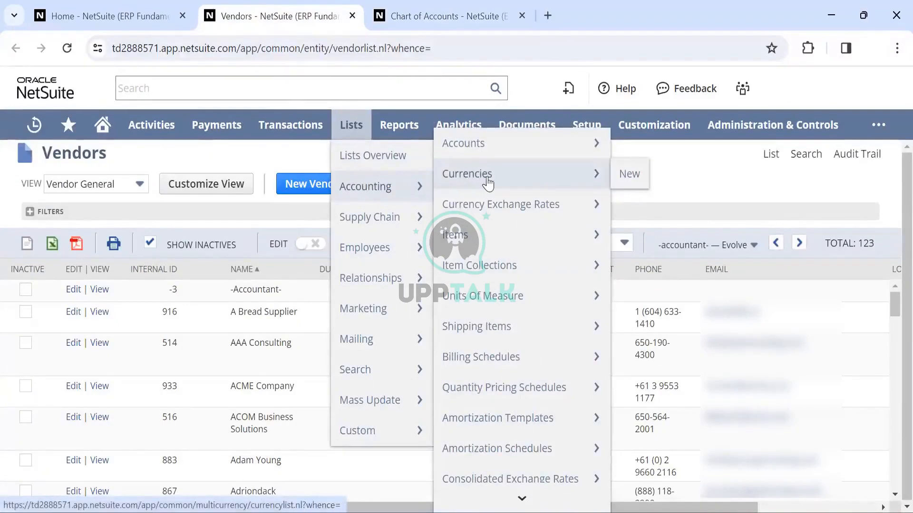
pyautogui.moveTo(492, 210)
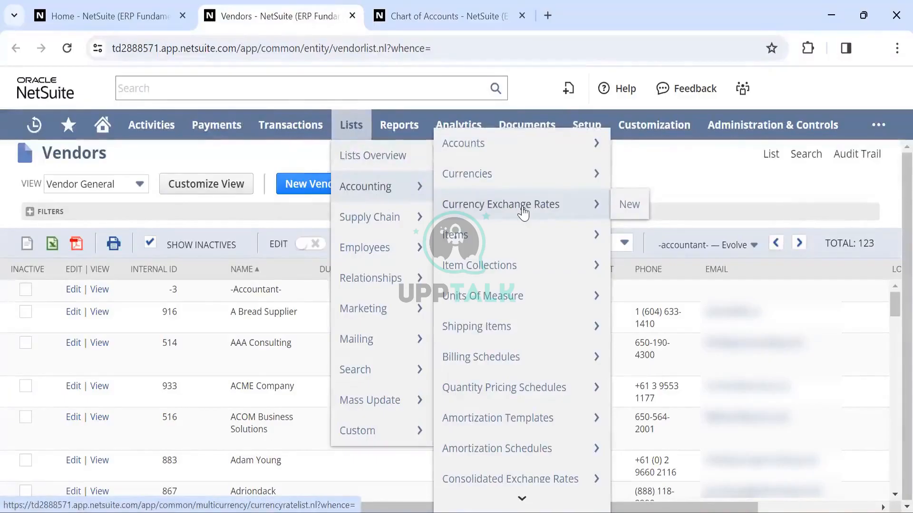
pyautogui.moveTo(477, 240)
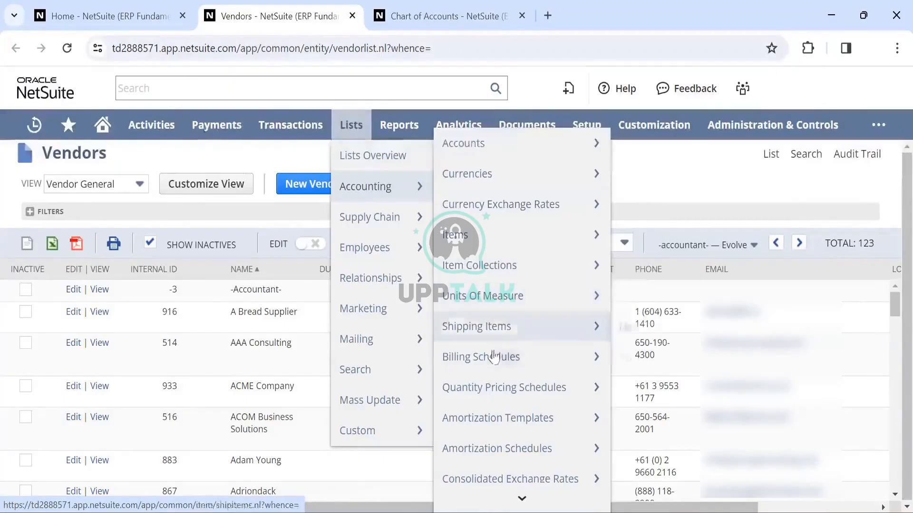
pyautogui.scroll(-1, 494, 357)
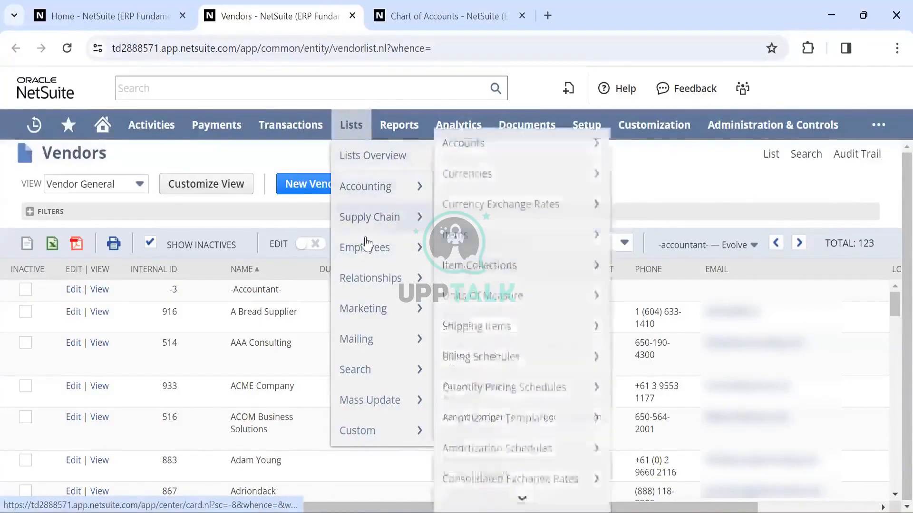
pyautogui.moveTo(365, 253)
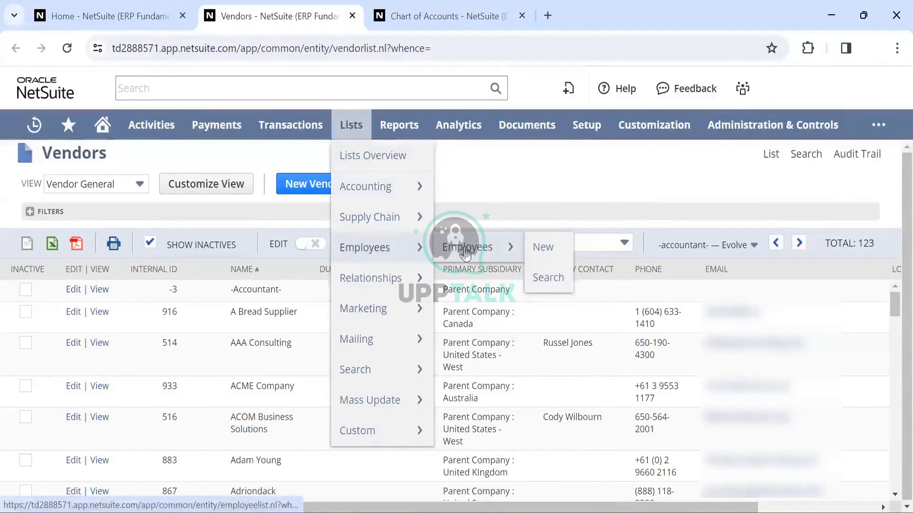
pyautogui.moveTo(383, 275)
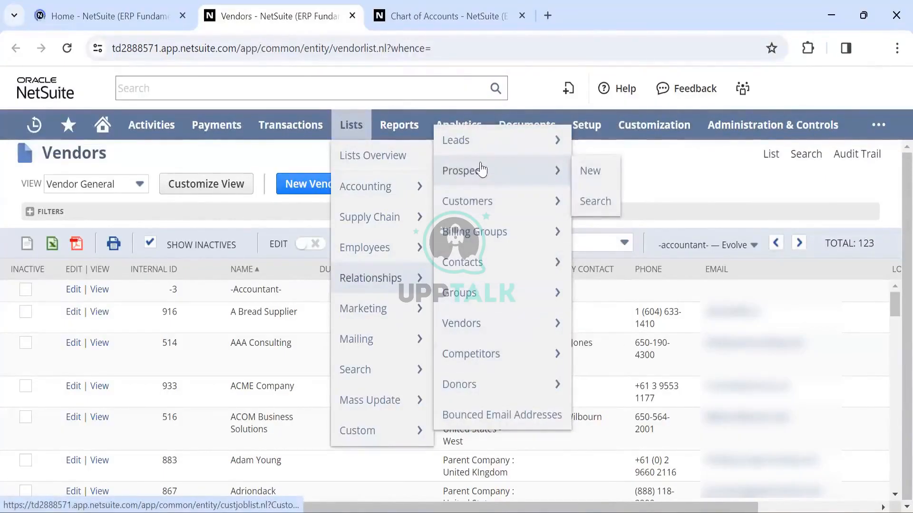
pyautogui.moveTo(477, 157)
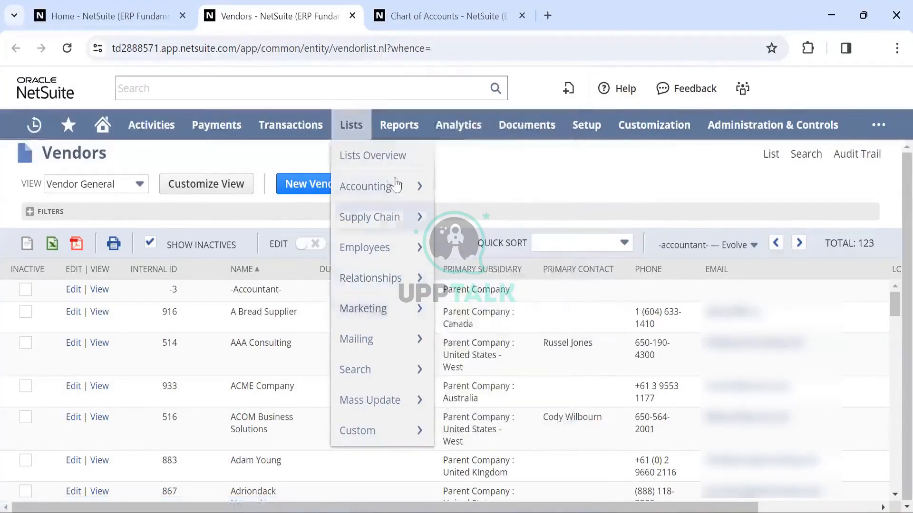
pyautogui.moveTo(368, 342)
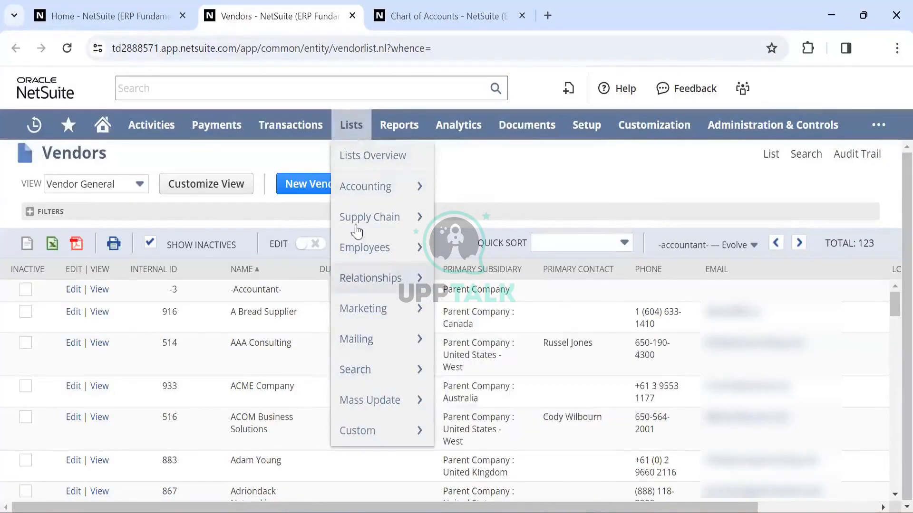
pyautogui.moveTo(358, 216)
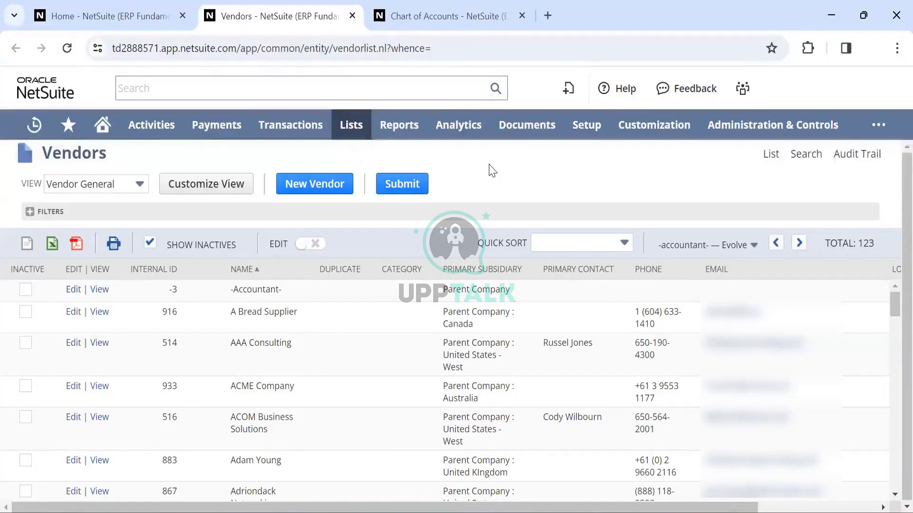
# Step: Open a blank new customer record from the relationship lists in the current browser tab
pyautogui.moveTo(343, 143)
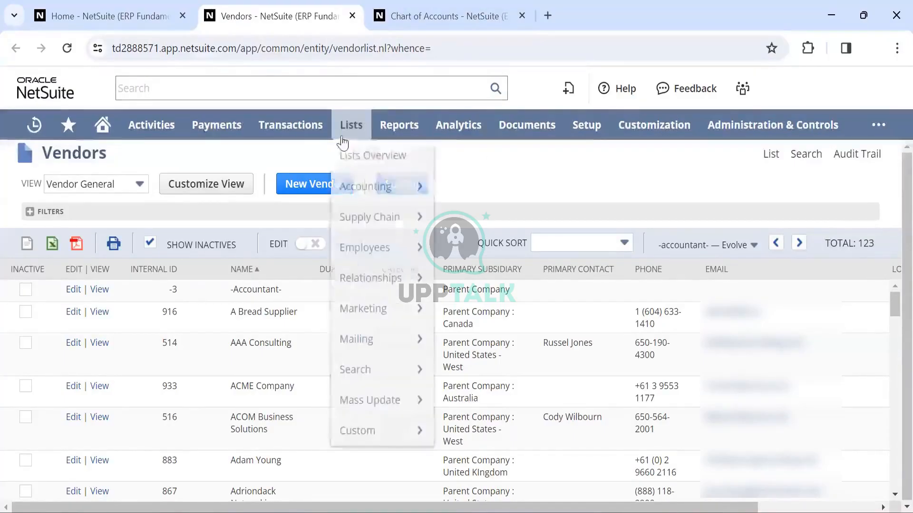
pyautogui.moveTo(361, 283)
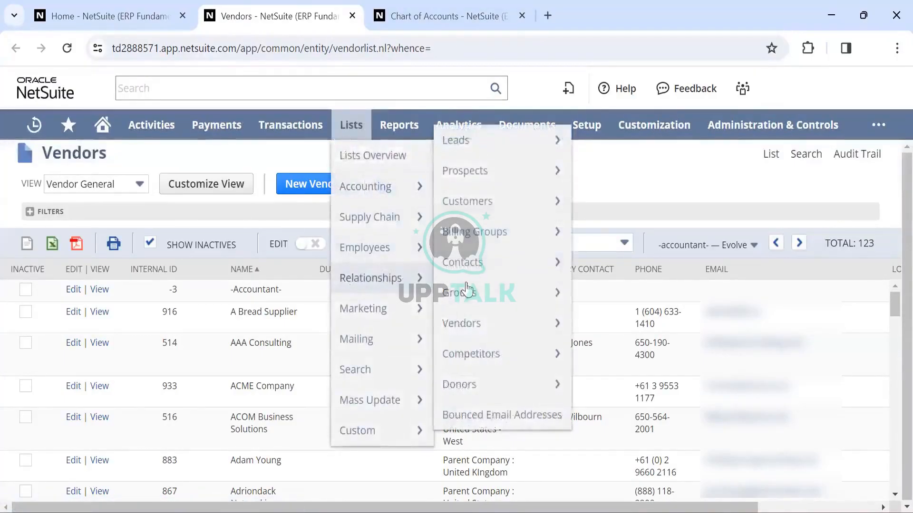
pyautogui.moveTo(482, 204)
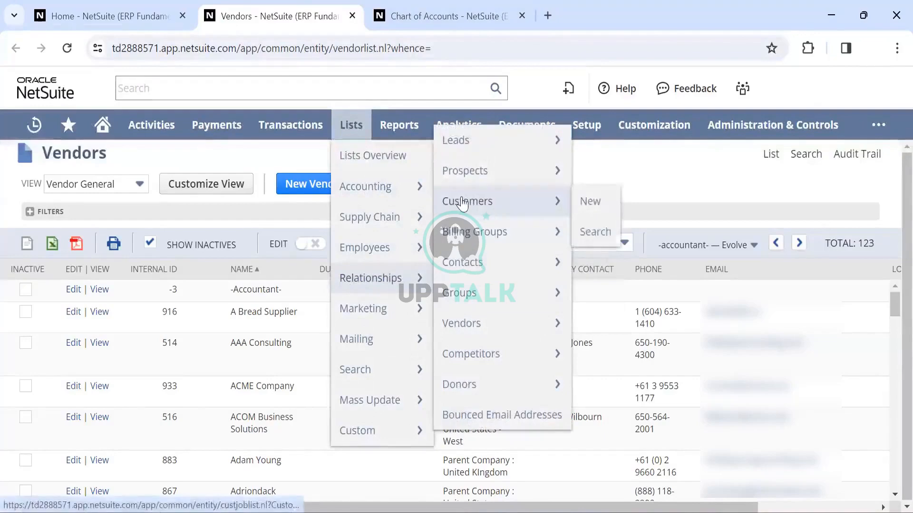
pyautogui.click(589, 201)
pyautogui.moveTo(313, 186)
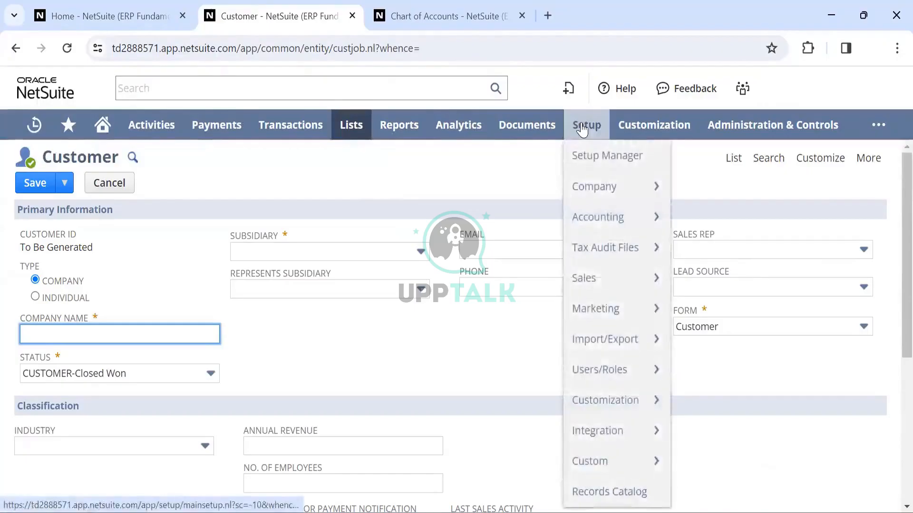
# Step: Open the Company Information setup page in a new browser tab and switch to that tab
pyautogui.moveTo(589, 194)
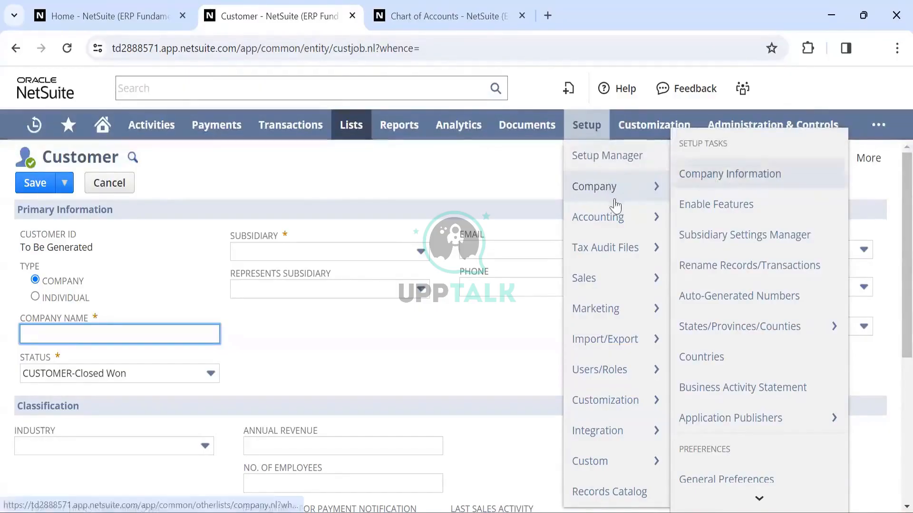
pyautogui.middleClick(703, 176)
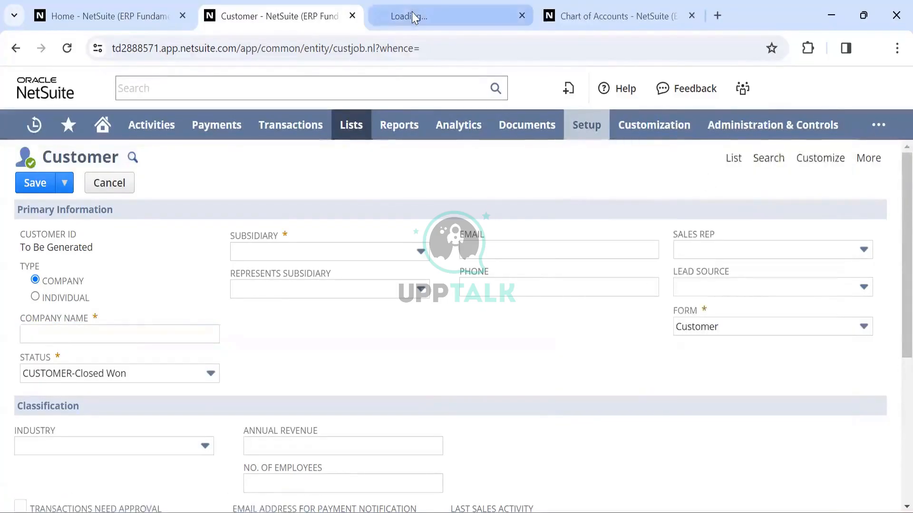
pyautogui.click(411, 16)
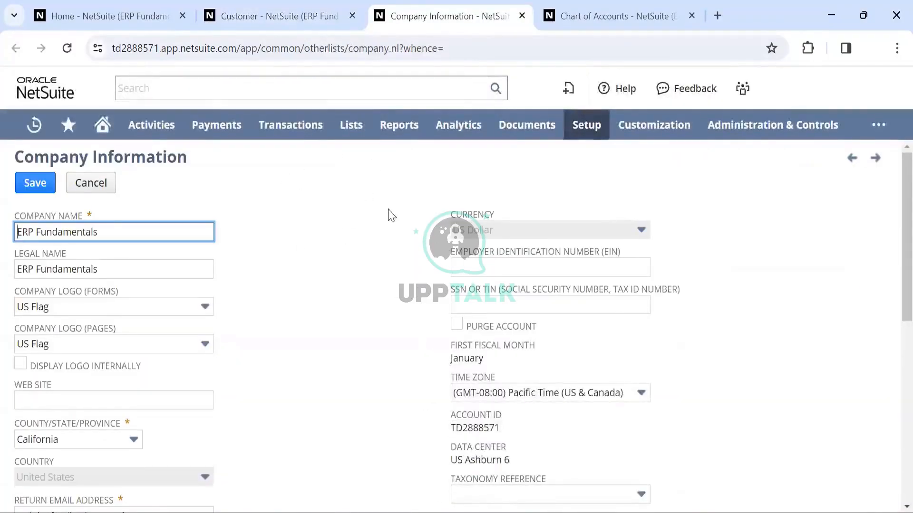
# Step: Examine the Company Information page, from the company name, logo and time zone fields down to the address, return address and shipping address
pyautogui.scroll(-1, 388, 210)
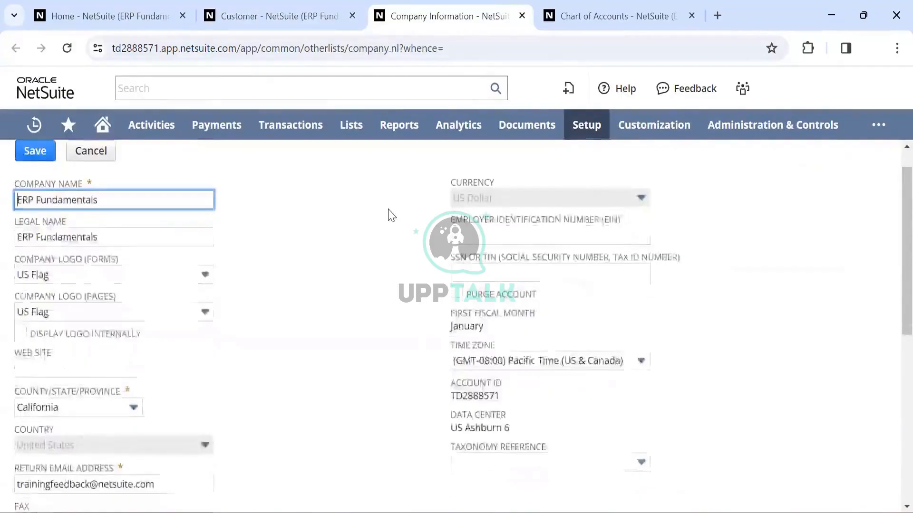
pyautogui.scroll(1, 388, 209)
pyautogui.scroll(-1, 389, 214)
pyautogui.scroll(1, 390, 214)
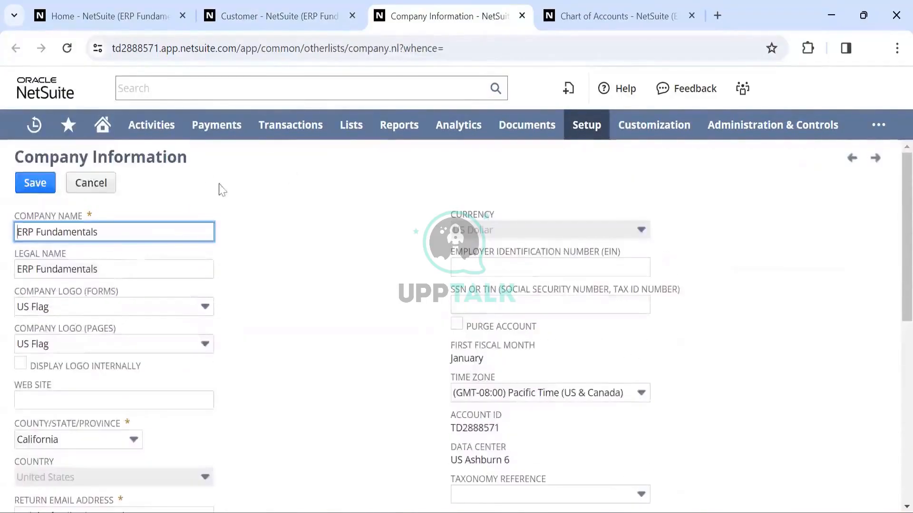
pyautogui.scroll(-1, 292, 210)
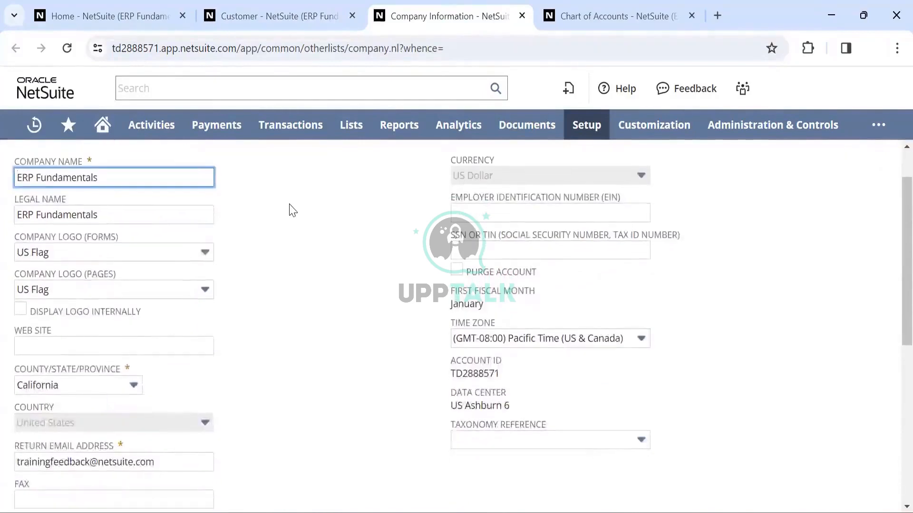
pyautogui.scroll(-1, 292, 210)
pyautogui.scroll(-1, 292, 210)
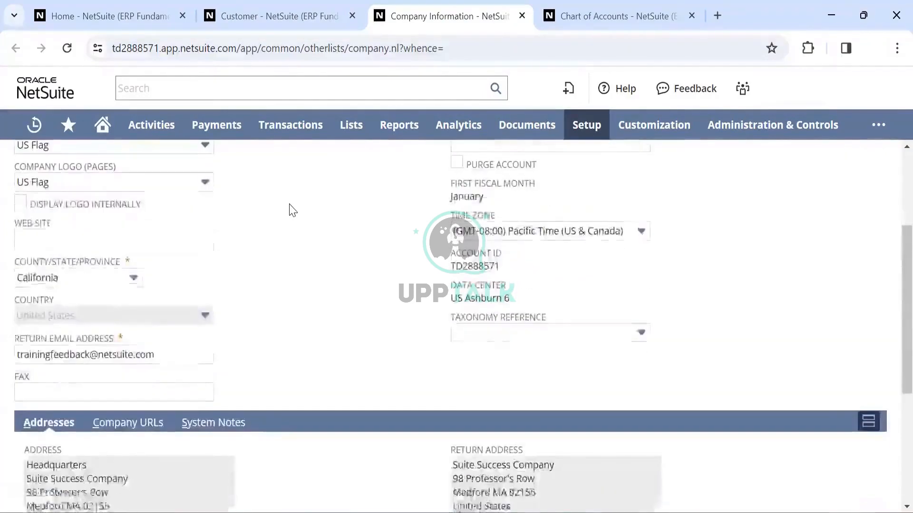
pyautogui.scroll(3, 291, 210)
pyautogui.scroll(-5, 292, 210)
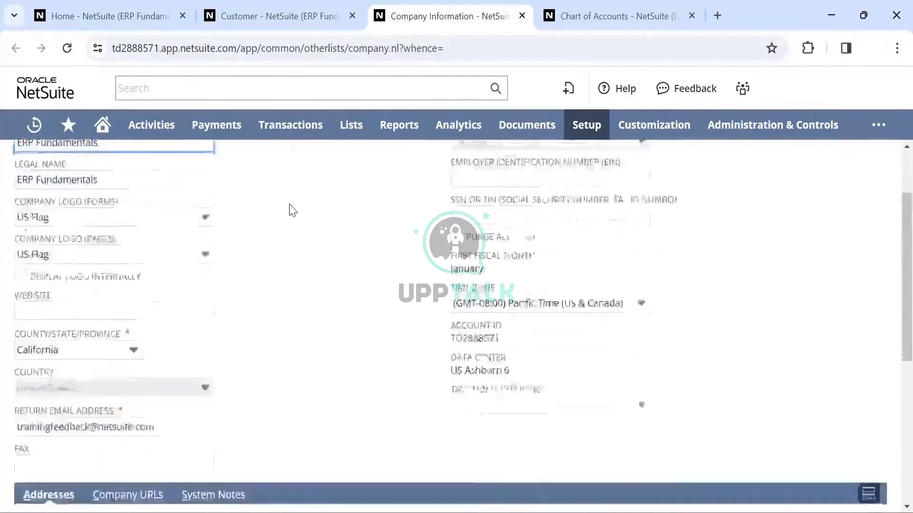
pyautogui.scroll(-3, 291, 210)
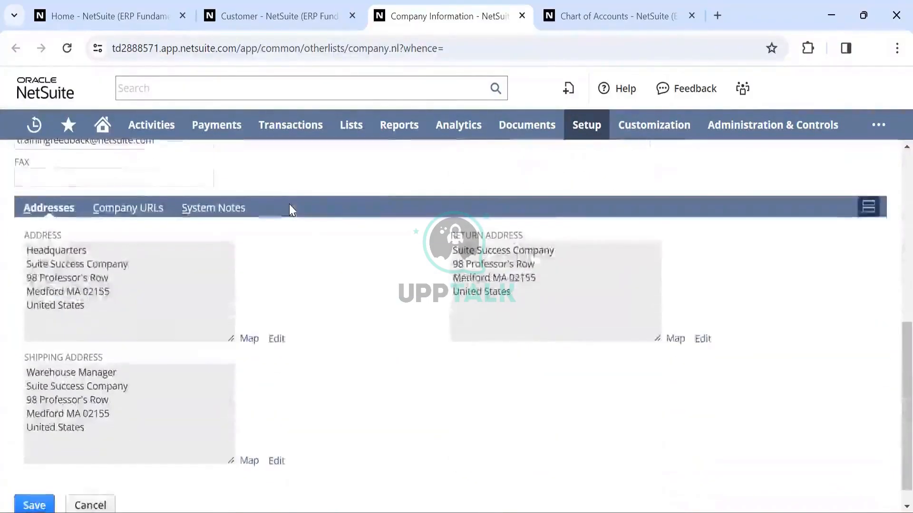
pyautogui.scroll(8, 292, 211)
pyautogui.scroll(-2, 292, 210)
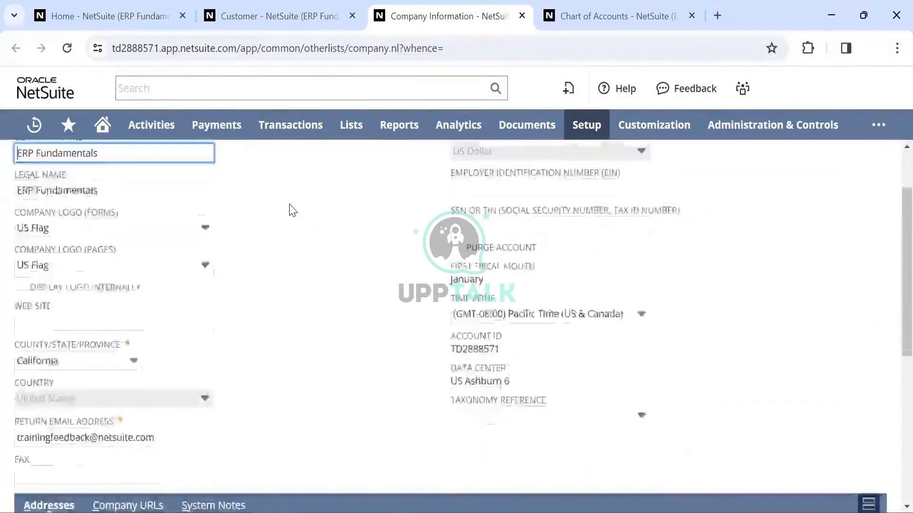
pyautogui.scroll(2, 292, 210)
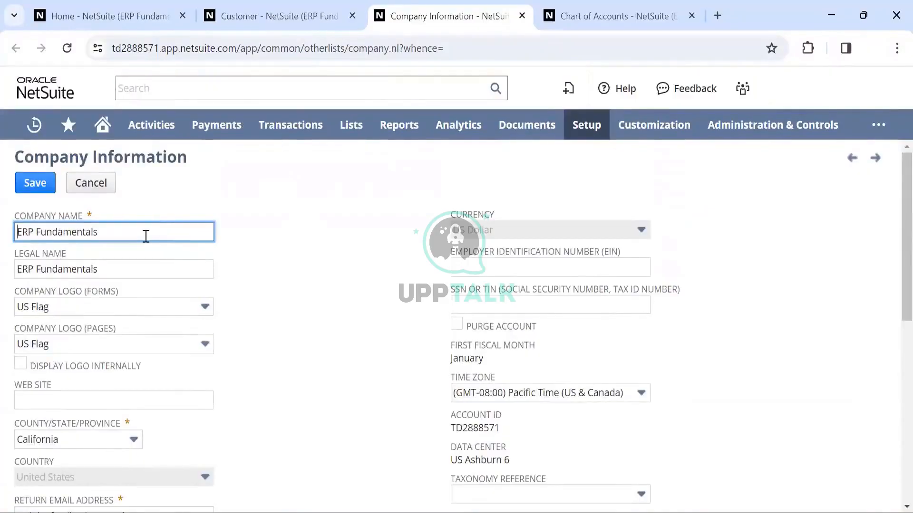
pyautogui.scroll(-3, 125, 285)
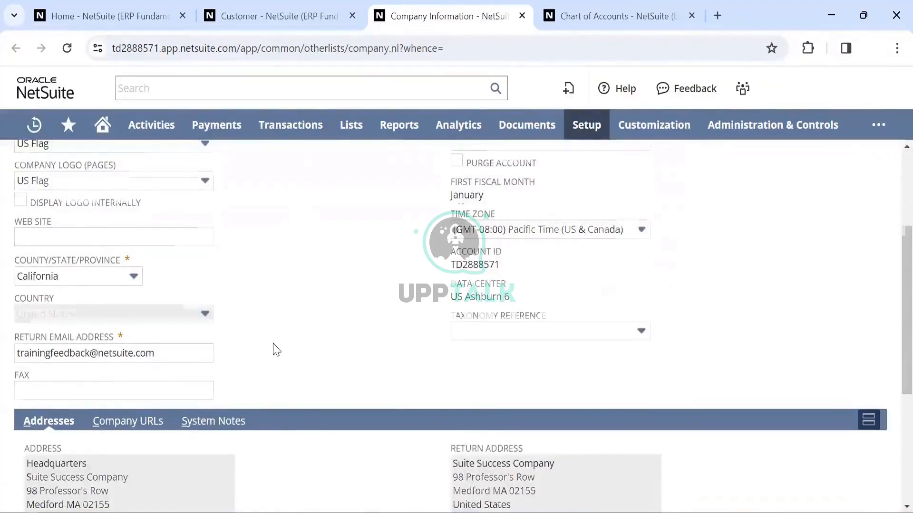
pyautogui.scroll(-4, 27, 356)
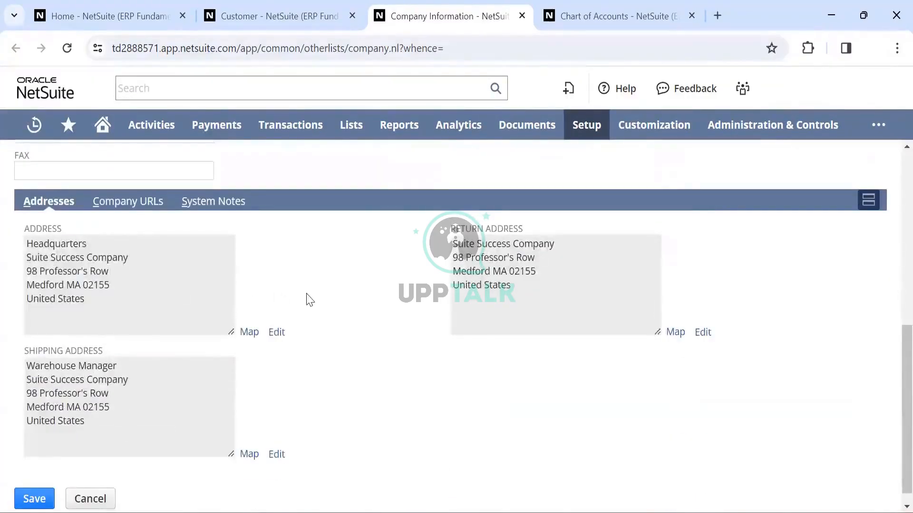
pyautogui.scroll(8, 308, 299)
pyautogui.scroll(-2, 309, 300)
pyautogui.scroll(2, 309, 299)
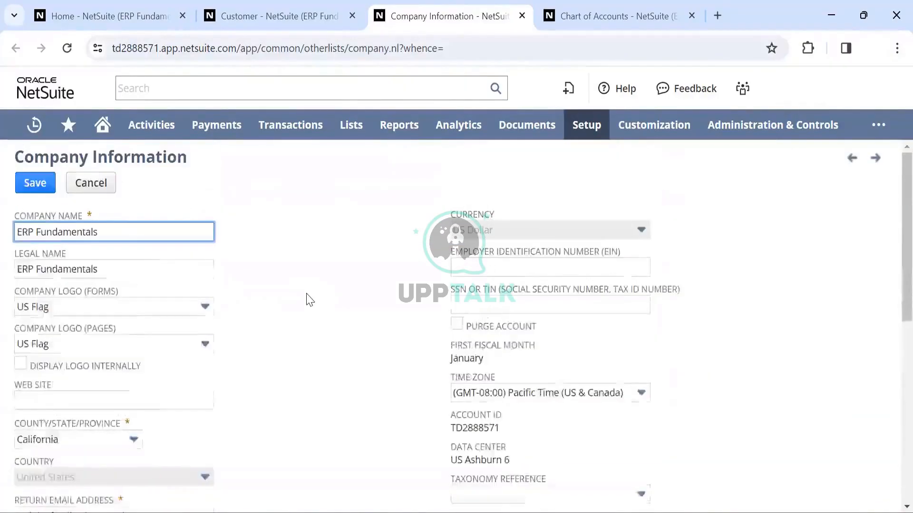
# Step: Open the Enable Features page from the company setup tasks in the current browser tab
pyautogui.scroll(-1, 309, 299)
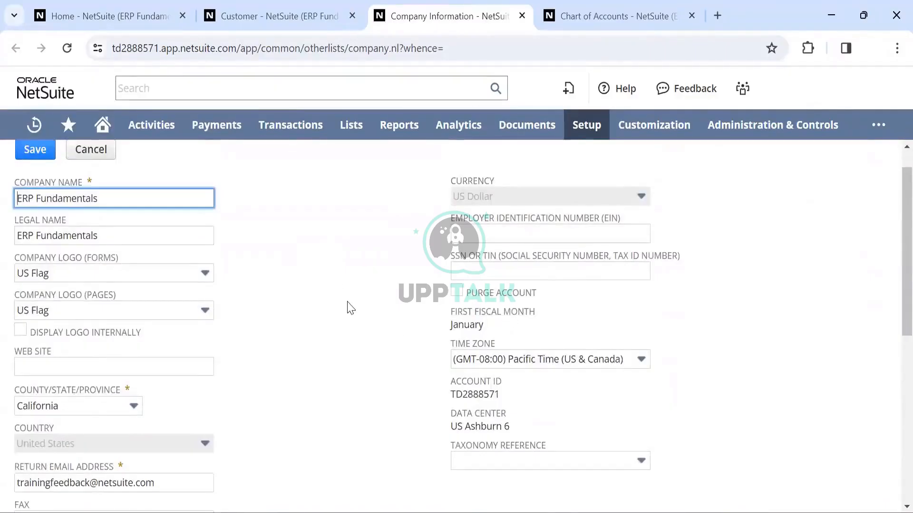
pyautogui.moveTo(581, 127)
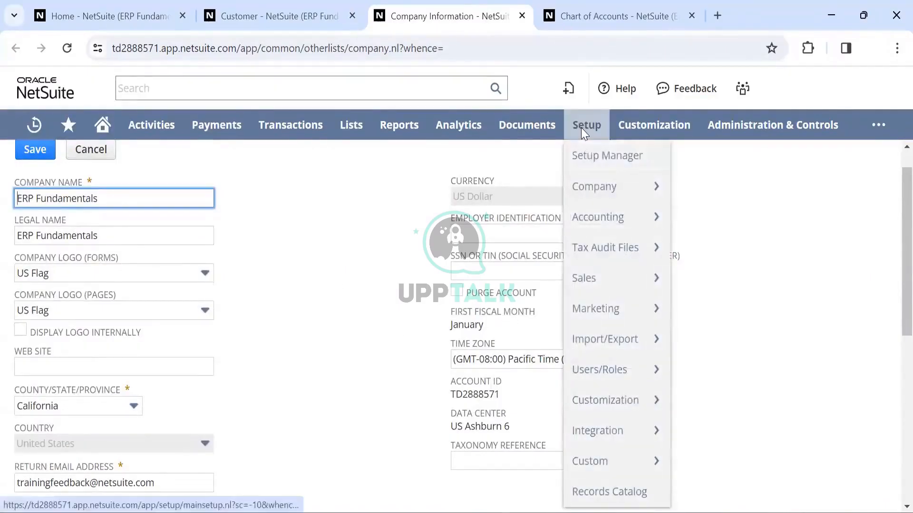
pyautogui.moveTo(620, 188)
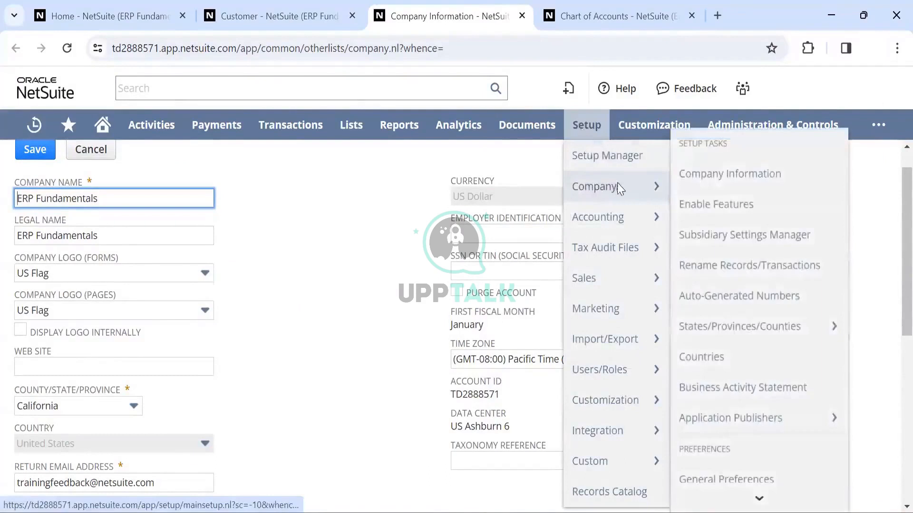
pyautogui.click(716, 204)
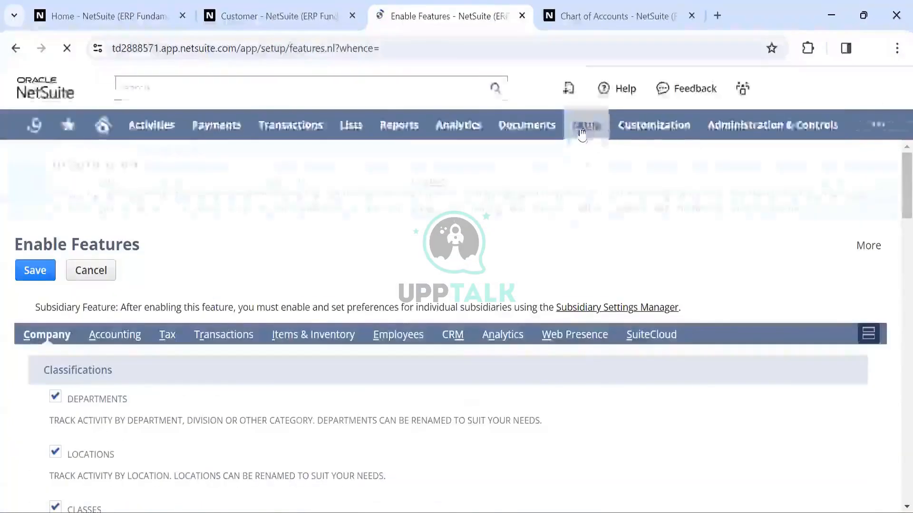
pyautogui.moveTo(586, 126)
pyautogui.moveTo(590, 190)
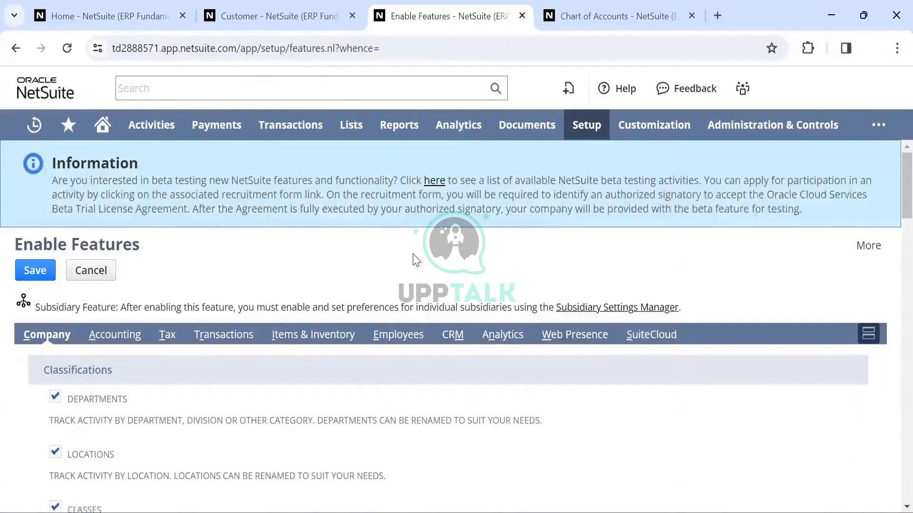
# Step: Examine the company Classifications features on the Enable Features page: Departments, Locations and Classes
pyautogui.scroll(-2, 414, 259)
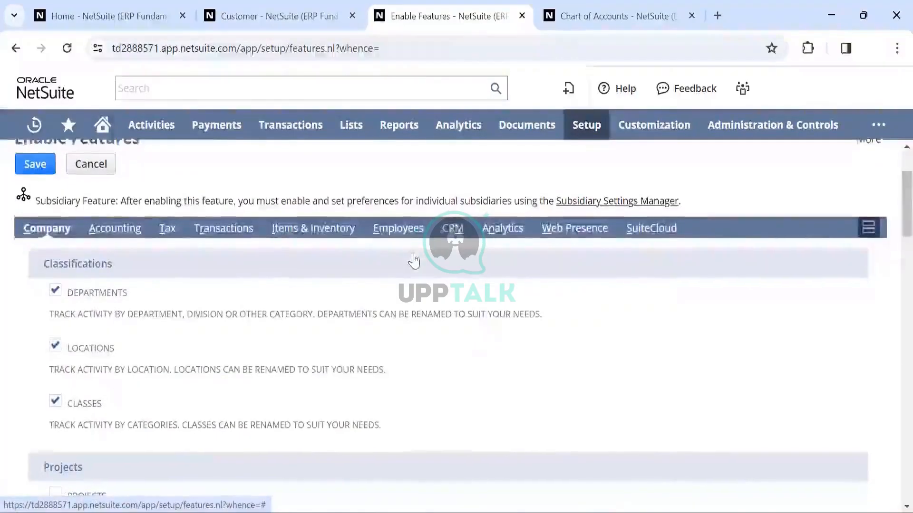
pyautogui.scroll(-8, 414, 260)
pyautogui.scroll(10, 414, 260)
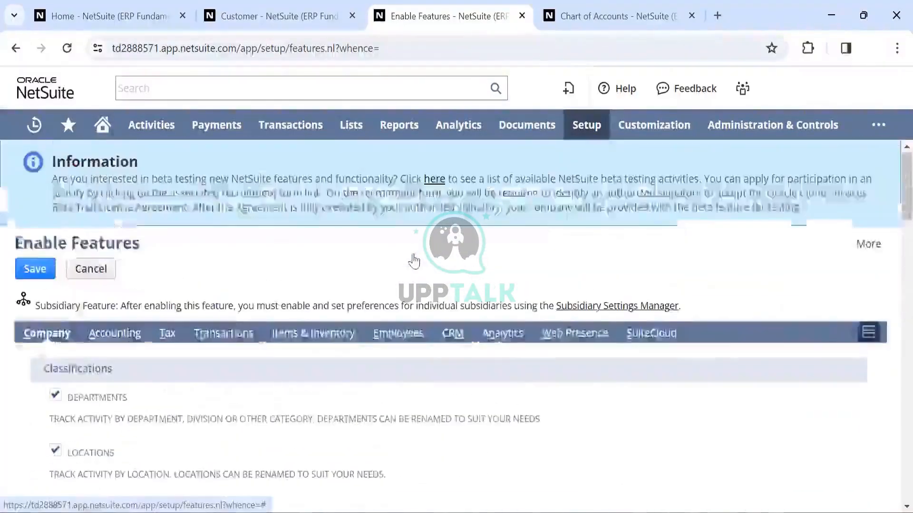
pyautogui.scroll(-2, 414, 261)
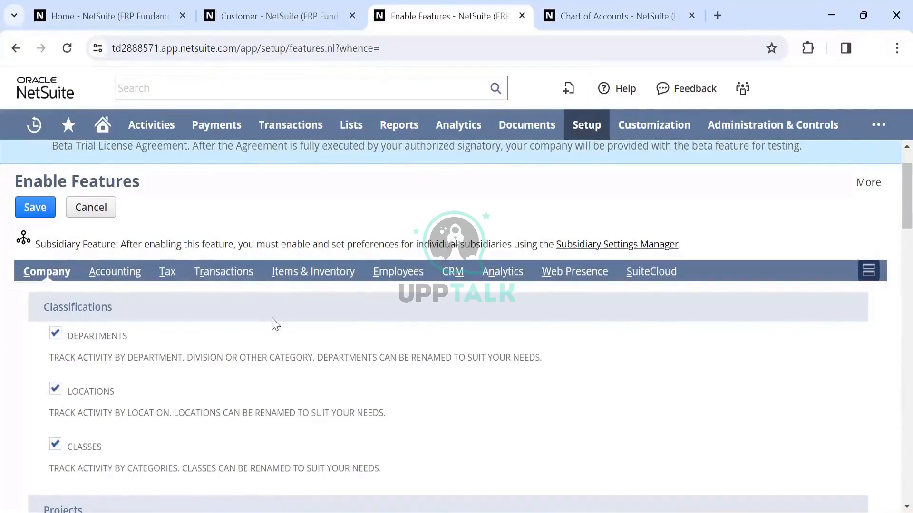
pyautogui.scroll(-3, 272, 325)
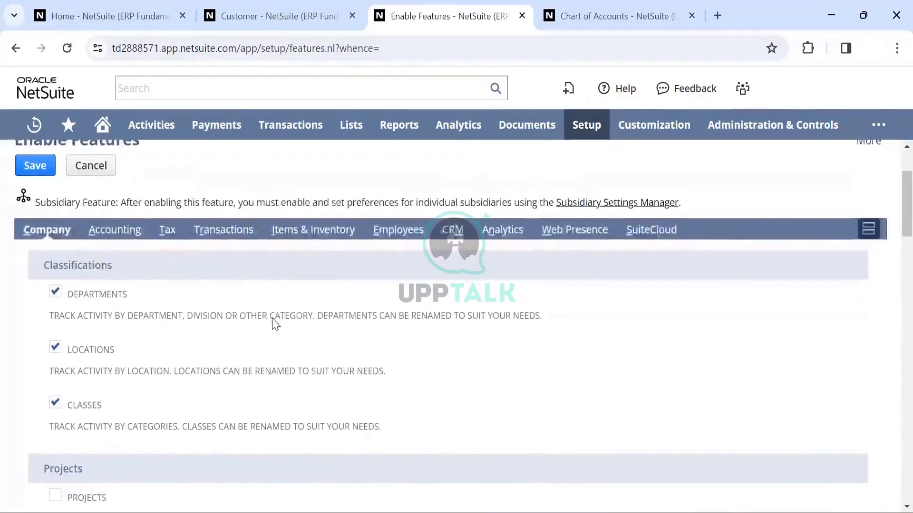
pyautogui.scroll(2, 272, 323)
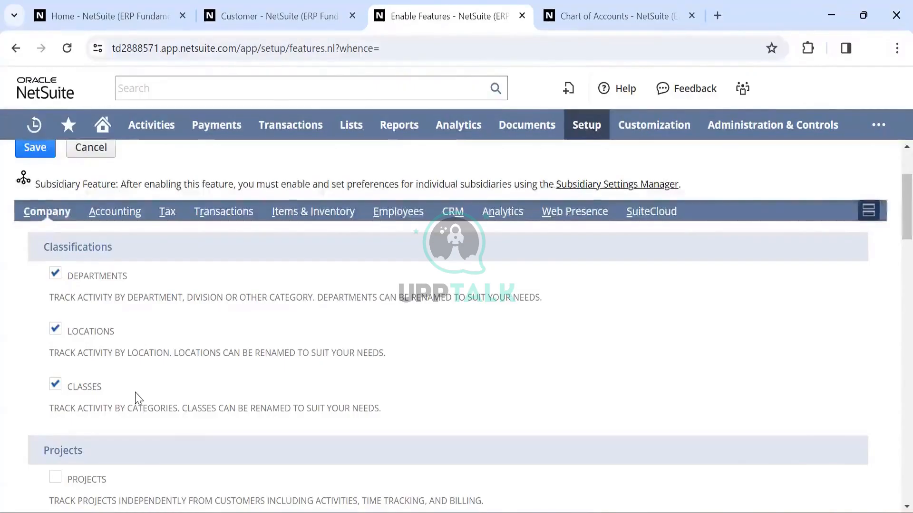
pyautogui.scroll(-2, 138, 397)
pyautogui.scroll(2, 138, 397)
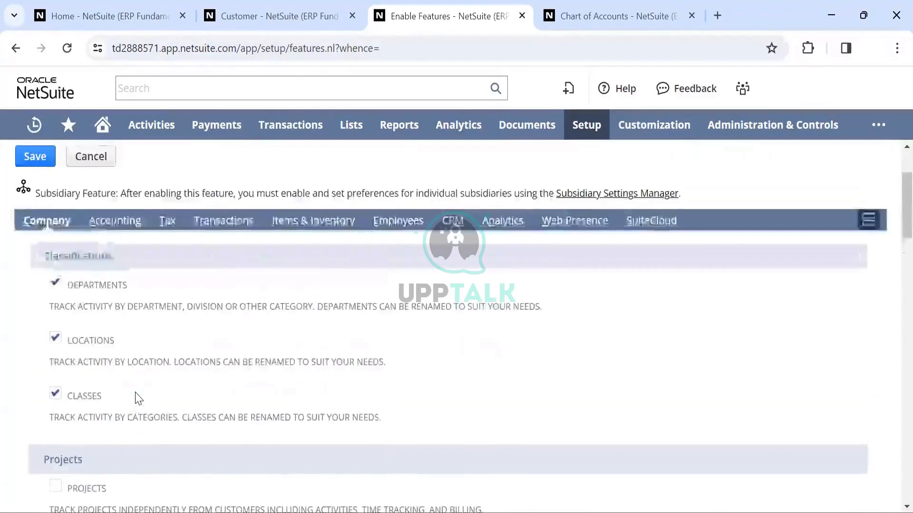
pyautogui.scroll(-3, 138, 398)
pyautogui.scroll(4, 137, 398)
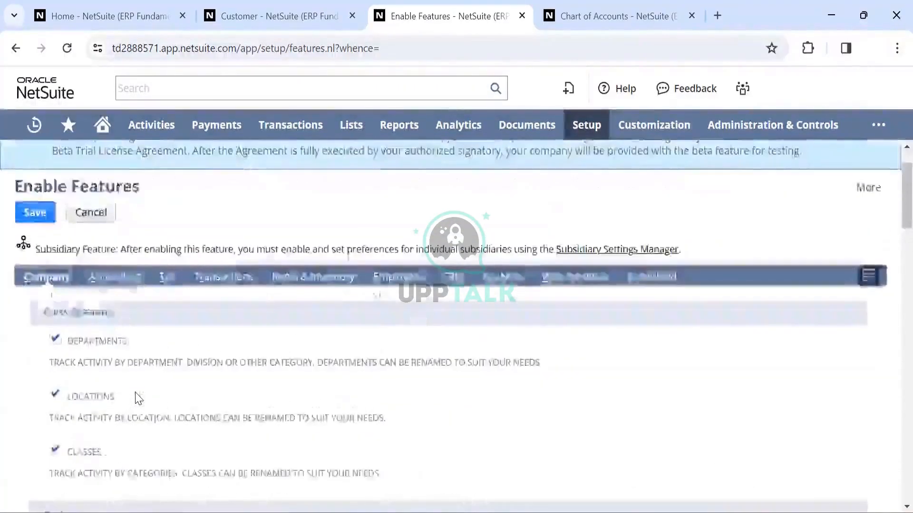
# Step: Review the company Projects features, from Projects and Project Management down to Advanced Project Profitability and Activity Codes
pyautogui.scroll(-4, 137, 398)
pyautogui.scroll(-4, 137, 399)
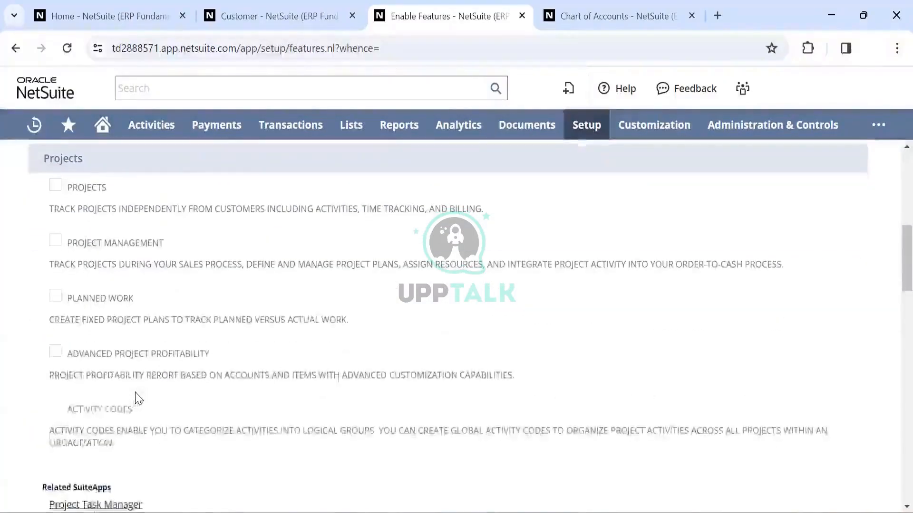
pyautogui.scroll(2, 137, 399)
pyautogui.scroll(-1, 138, 398)
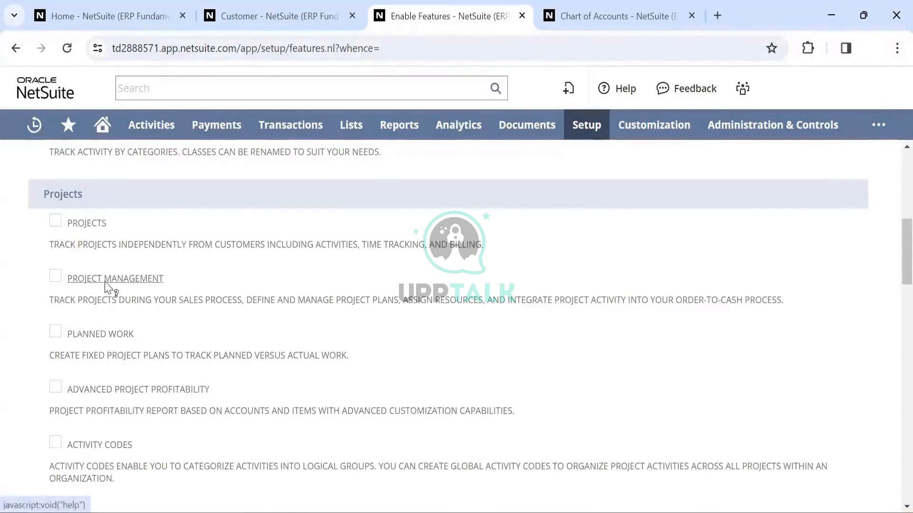
pyautogui.scroll(-2, 105, 285)
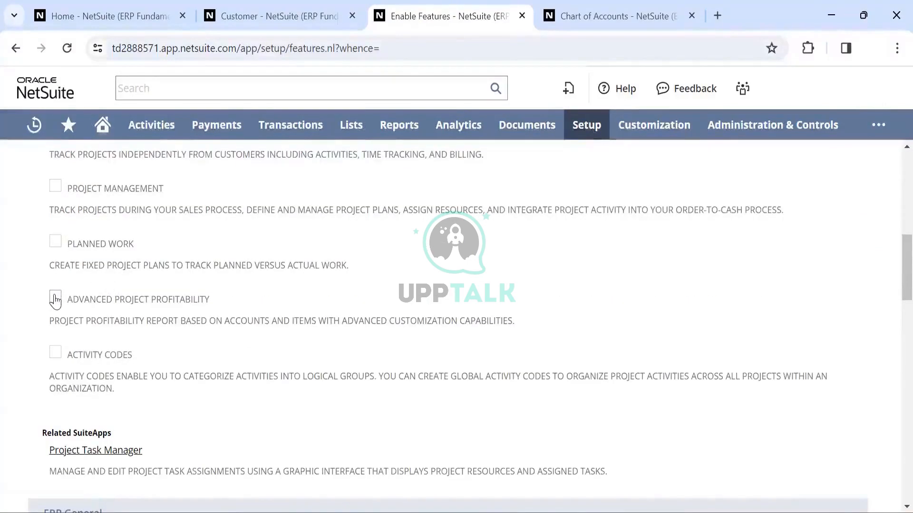
# Step: Look through the remaining company features, covering the ERP General, International, Data Management, Access and Mobile sections
pyautogui.scroll(-12, 95, 297)
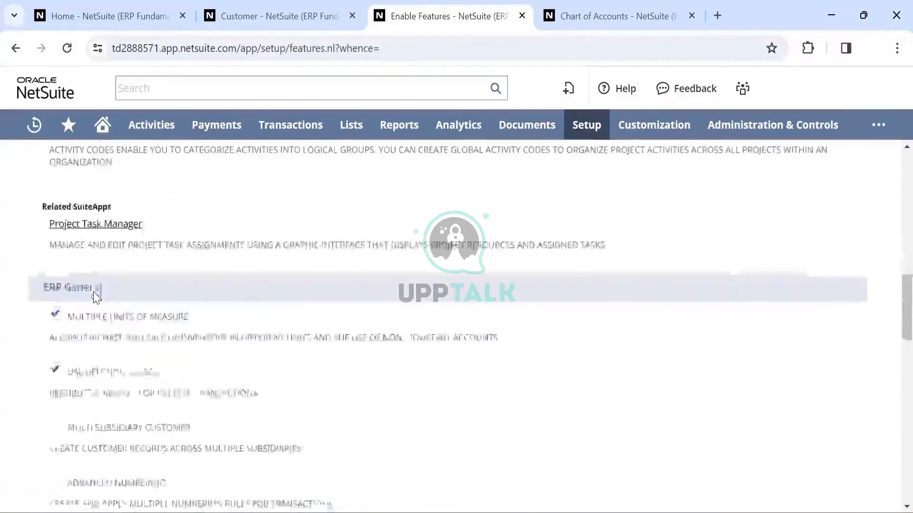
pyautogui.scroll(-2, 95, 297)
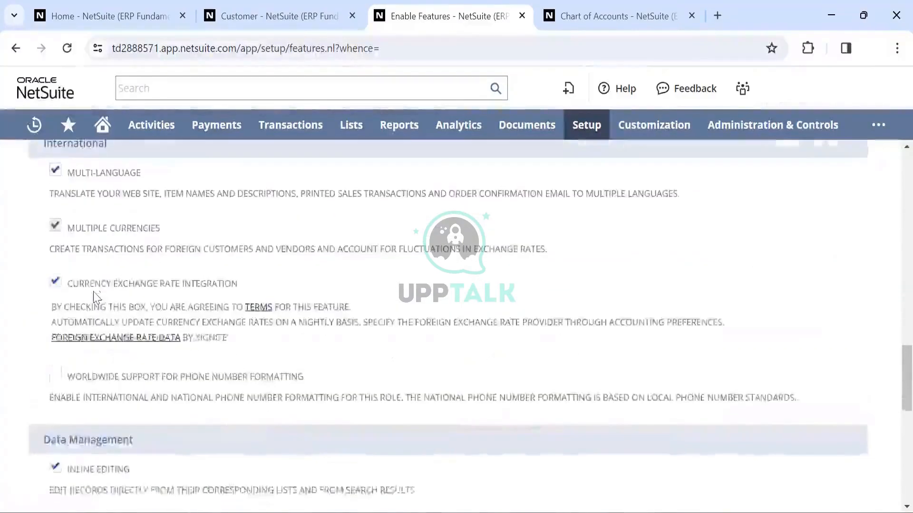
pyautogui.scroll(6, 95, 297)
pyautogui.scroll(2, 95, 297)
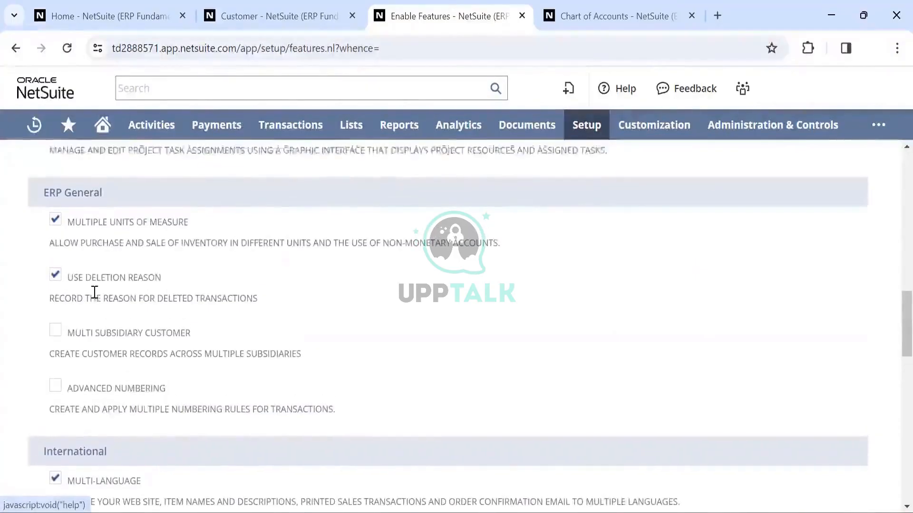
pyautogui.scroll(-1, 94, 295)
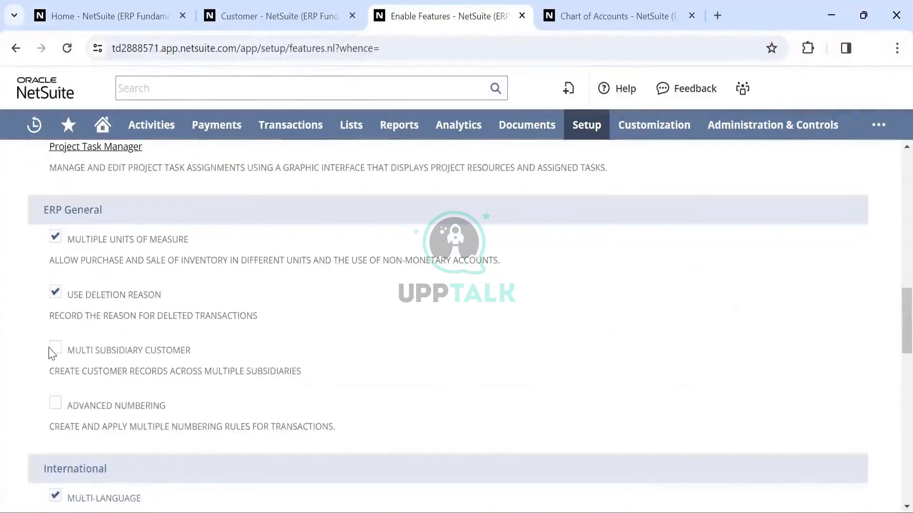
pyautogui.scroll(-20, 110, 351)
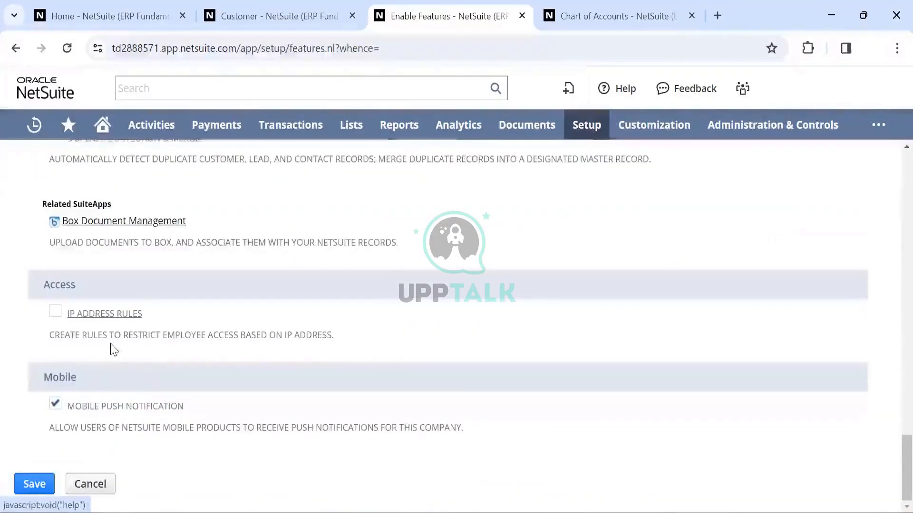
# Step: Show the Accounting features and look through the basic, advanced, Revenue Accounting and Multi-Book Accounting options
pyautogui.scroll(20, 113, 350)
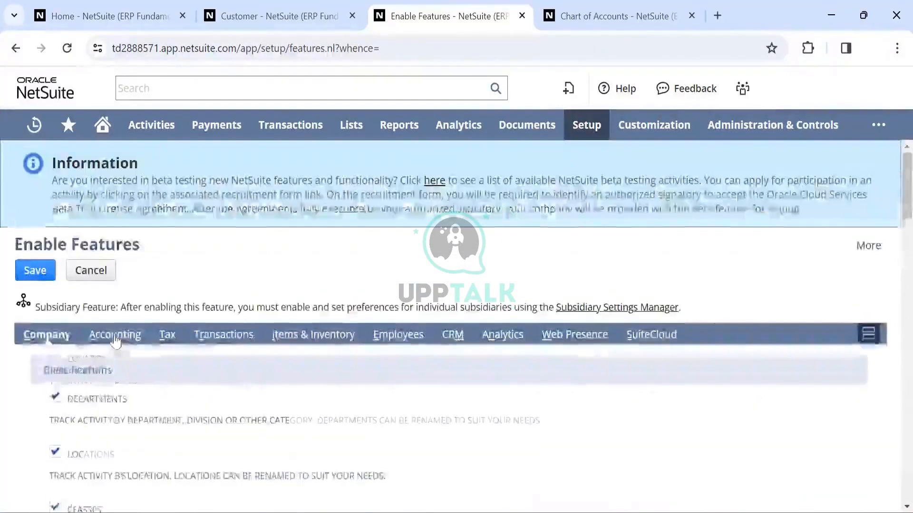
pyautogui.click(115, 335)
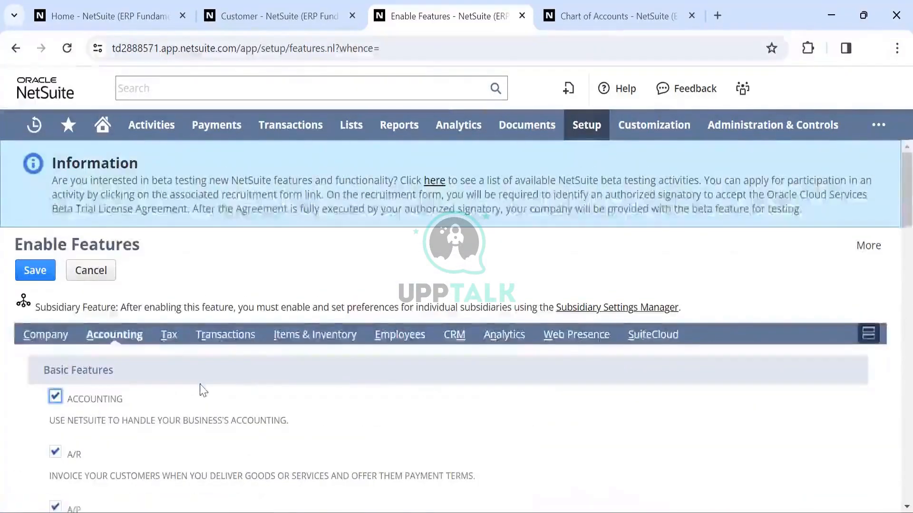
pyautogui.scroll(-4, 200, 387)
pyautogui.scroll(3, 75, 336)
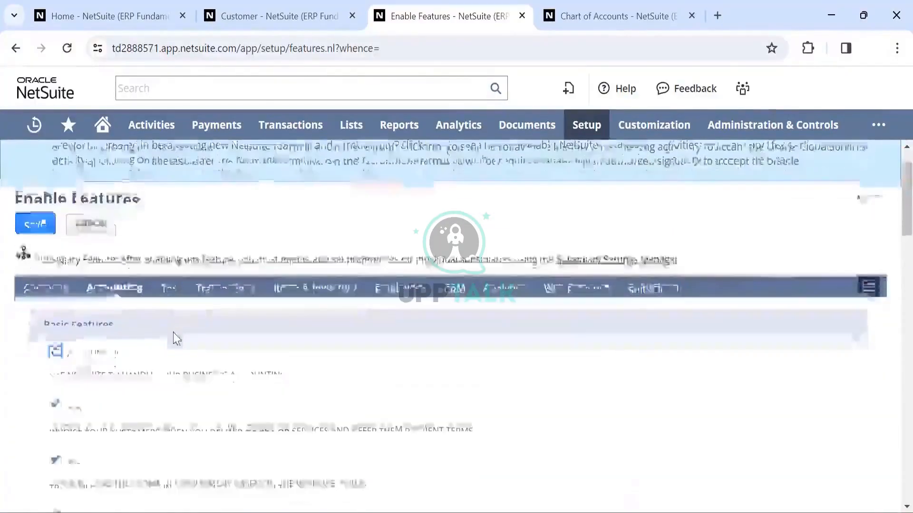
pyautogui.scroll(-10, 173, 332)
pyautogui.scroll(5, 175, 338)
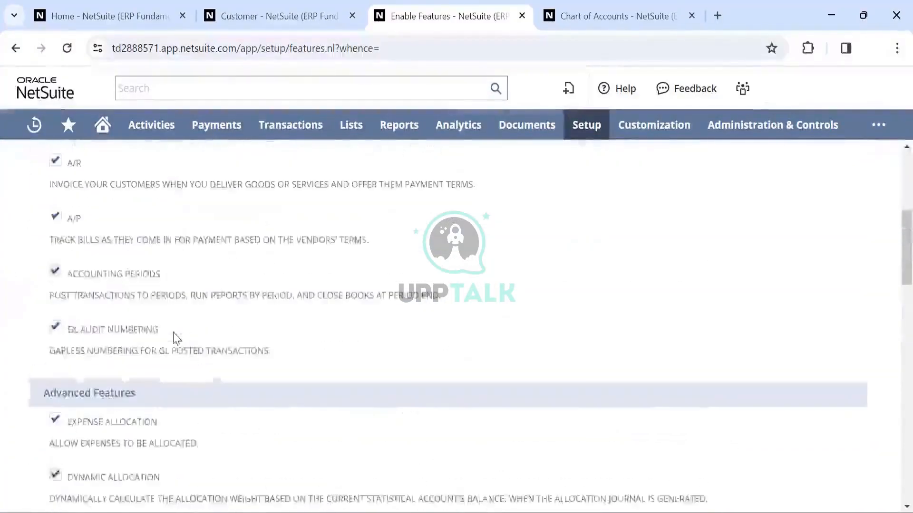
pyautogui.scroll(-10, 176, 337)
pyautogui.scroll(-10, 176, 339)
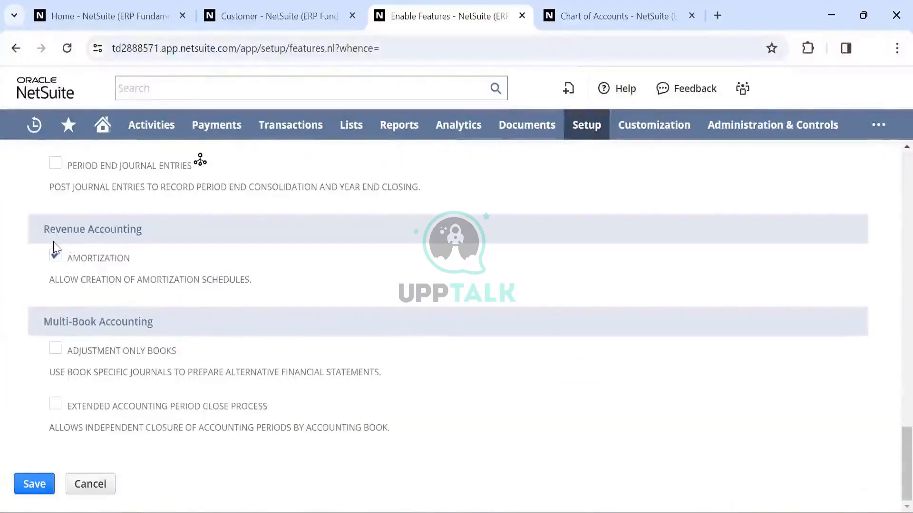
pyautogui.scroll(9, 105, 249)
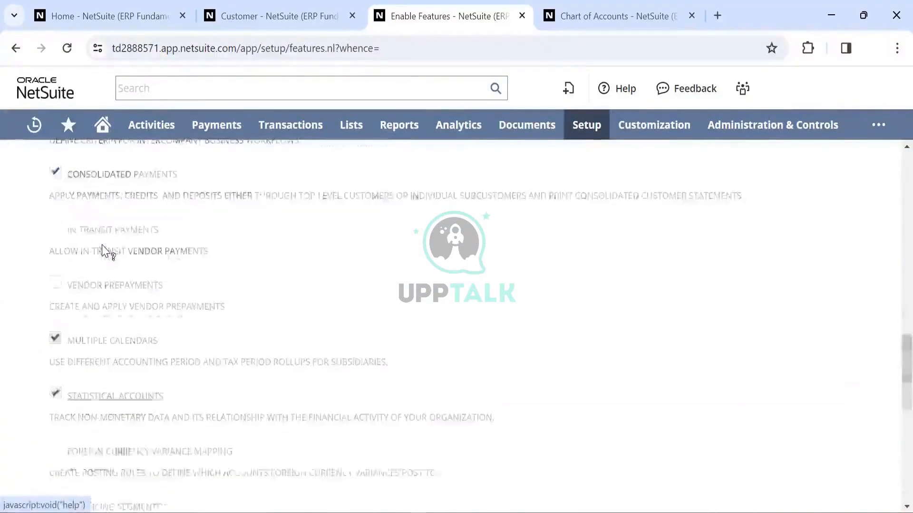
# Step: Show the Tax features and review the Tax & Compliance options and related SuiteApps
pyautogui.scroll(10, 106, 257)
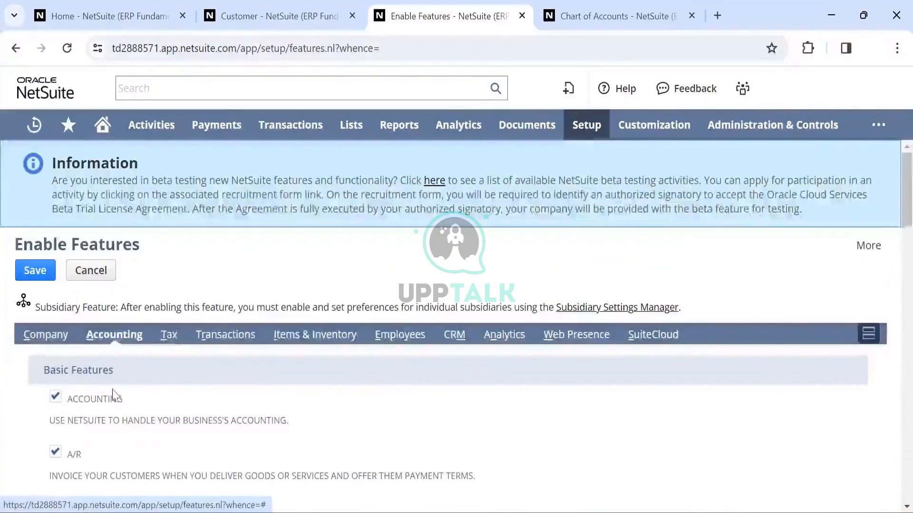
pyautogui.click(169, 335)
pyautogui.scroll(-3, 106, 357)
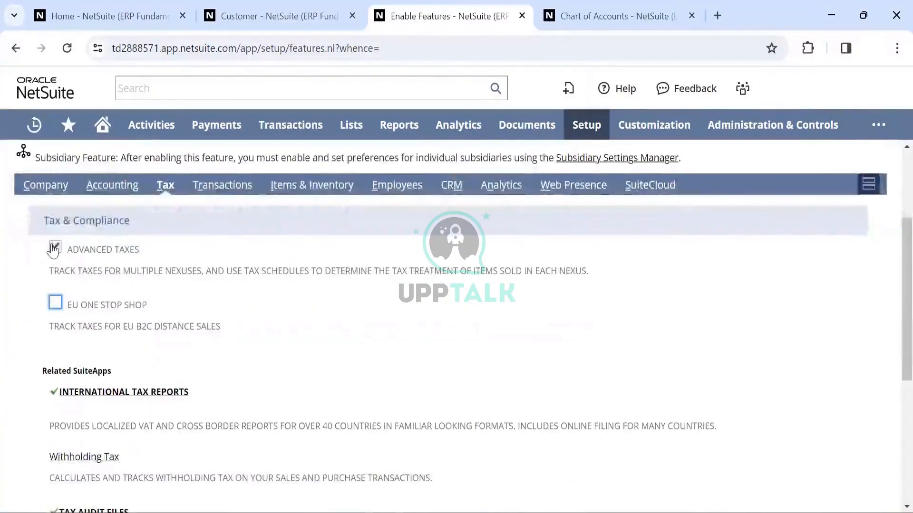
# Step: Show the Transactions features and look through the basic options, including return authorizations, purchase orders and requisitions
pyautogui.scroll(2, 122, 255)
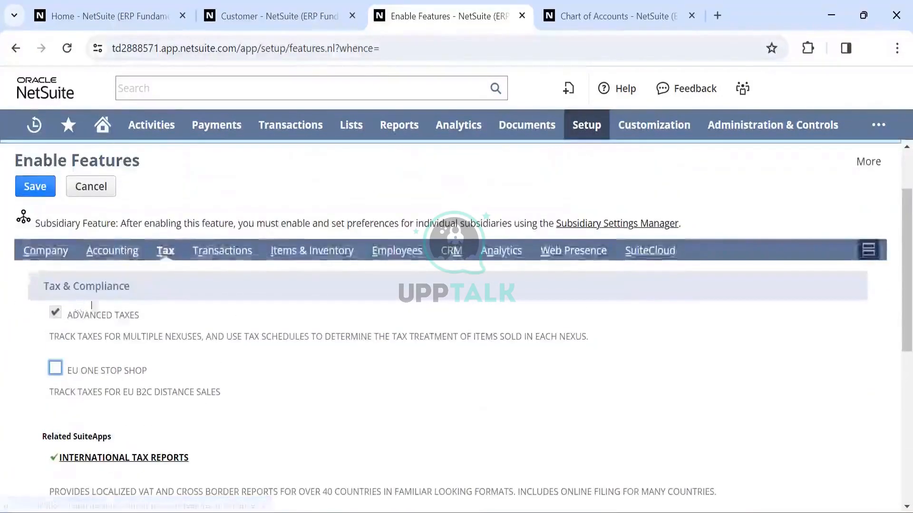
pyautogui.click(222, 254)
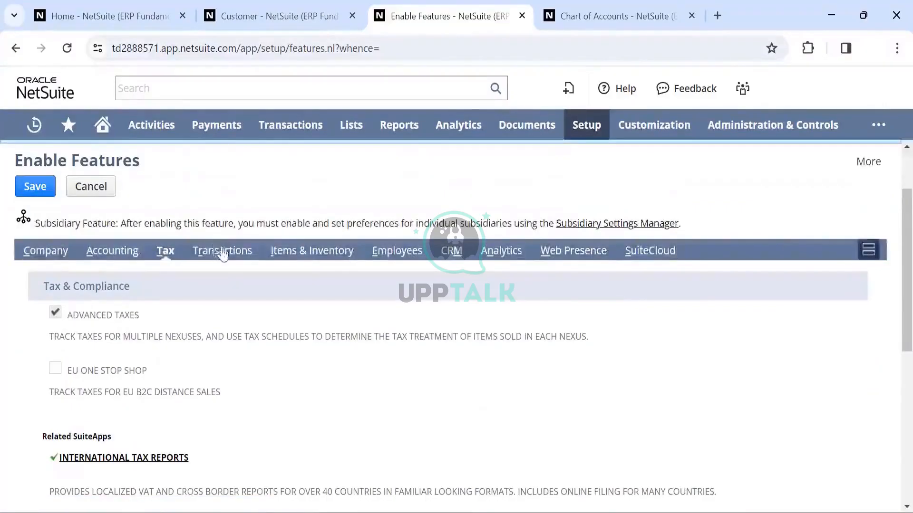
pyautogui.scroll(-5, 233, 335)
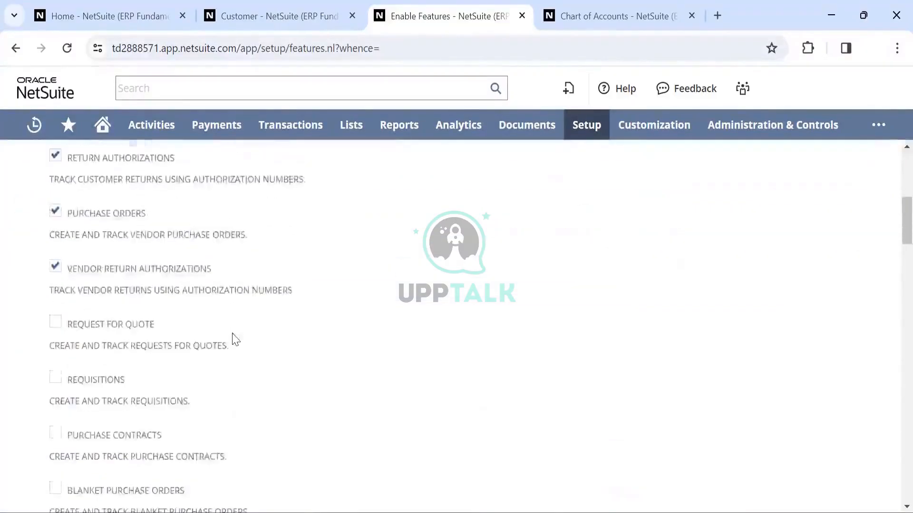
pyautogui.scroll(-1, 232, 338)
# Step: Try to turn off the Sales Orders transaction feature together with its dependent features
pyautogui.scroll(5, 230, 332)
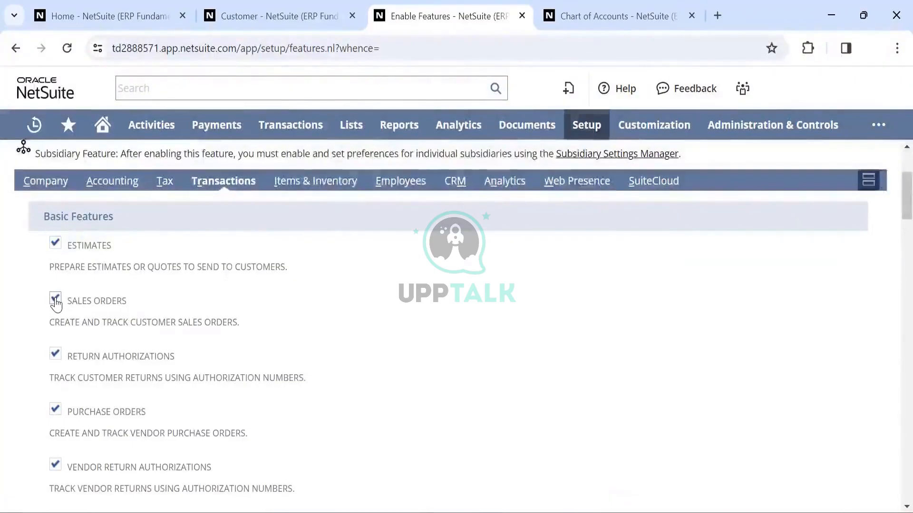
pyautogui.click(55, 299)
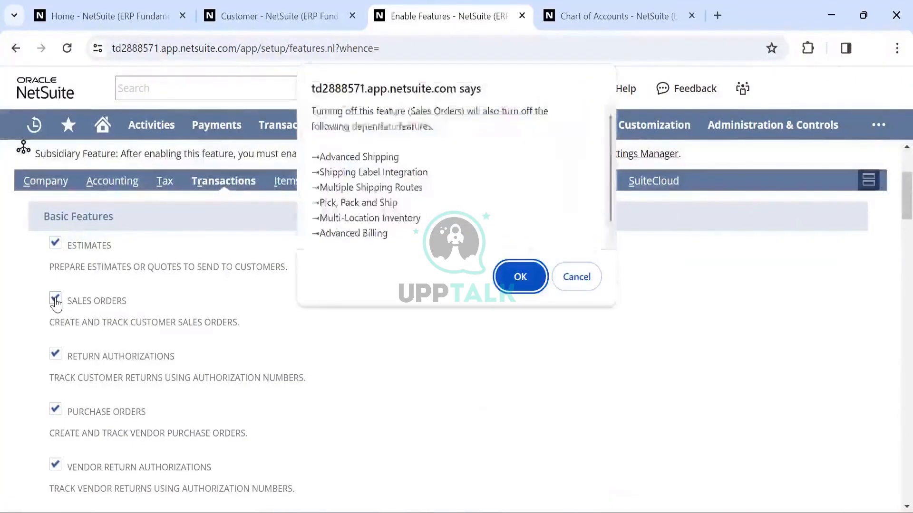
pyautogui.click(519, 279)
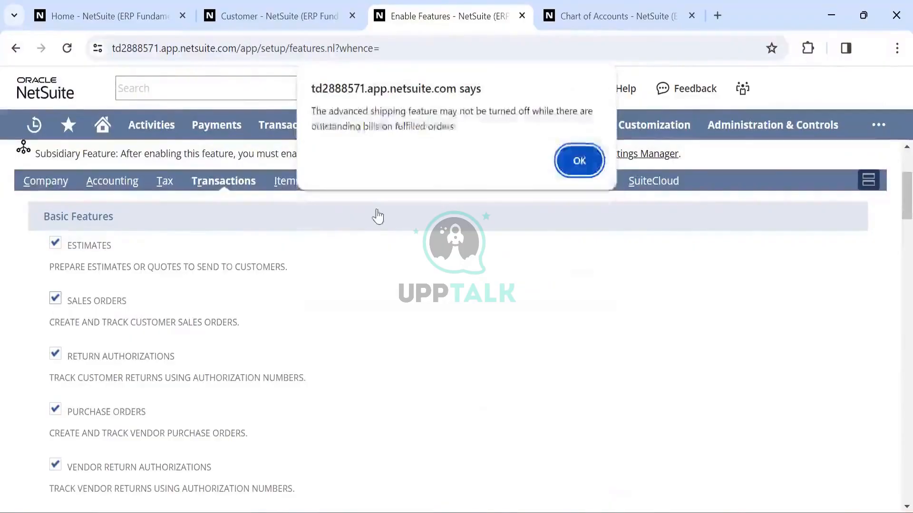
pyautogui.click(580, 162)
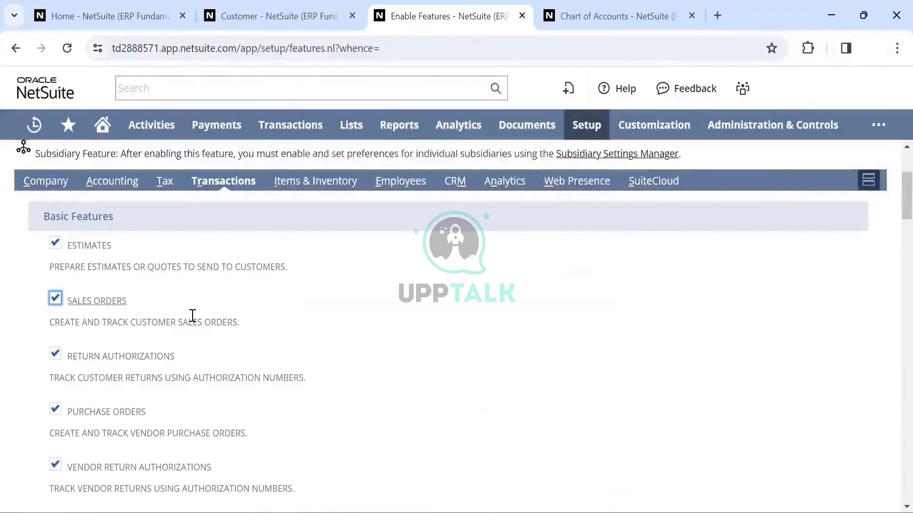
# Step: Look through the remaining Transactions features, from requisitions and purchase contracts to the related SuiteApps and the Sales pricing options
pyautogui.scroll(-6, 193, 316)
pyautogui.scroll(-1, 192, 316)
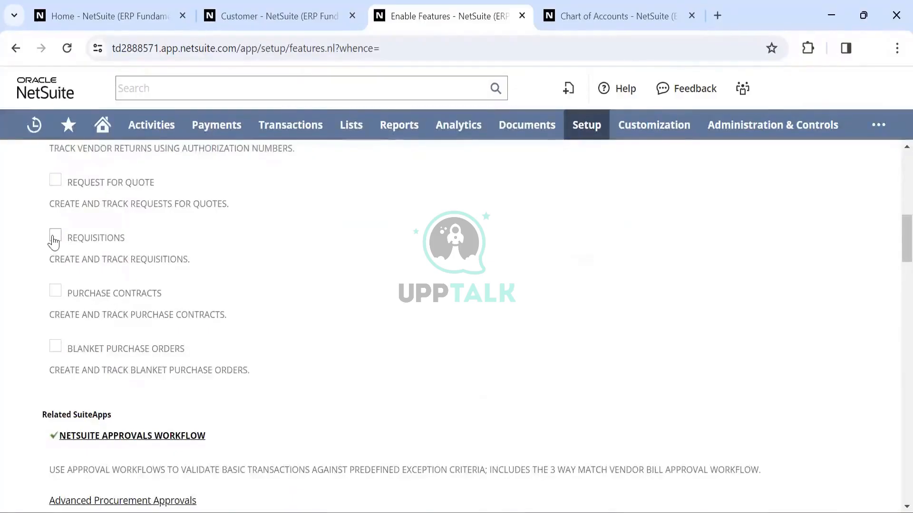
pyautogui.scroll(-5, 207, 279)
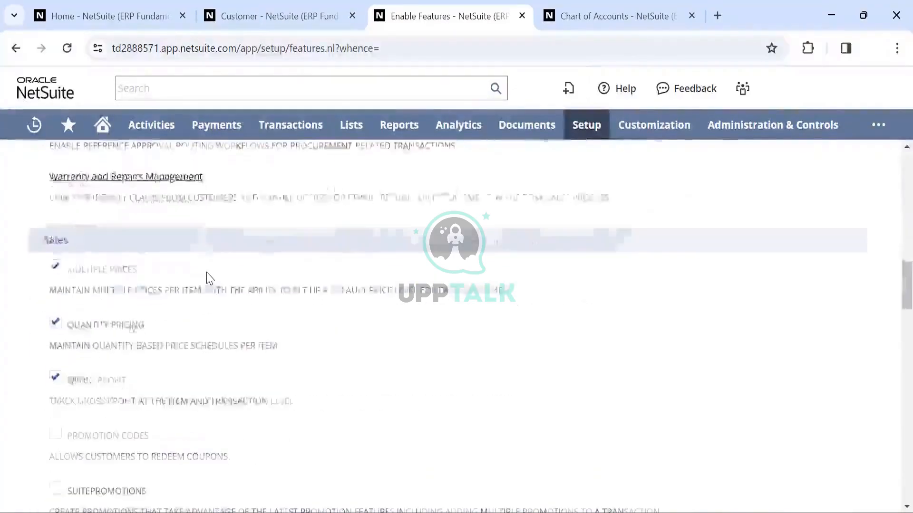
pyautogui.scroll(-2, 210, 279)
# Step: Show the Company features and review the Projects options, such as Project Management, Planned Work and Advanced Project Profitability
pyautogui.scroll(17, 324, 298)
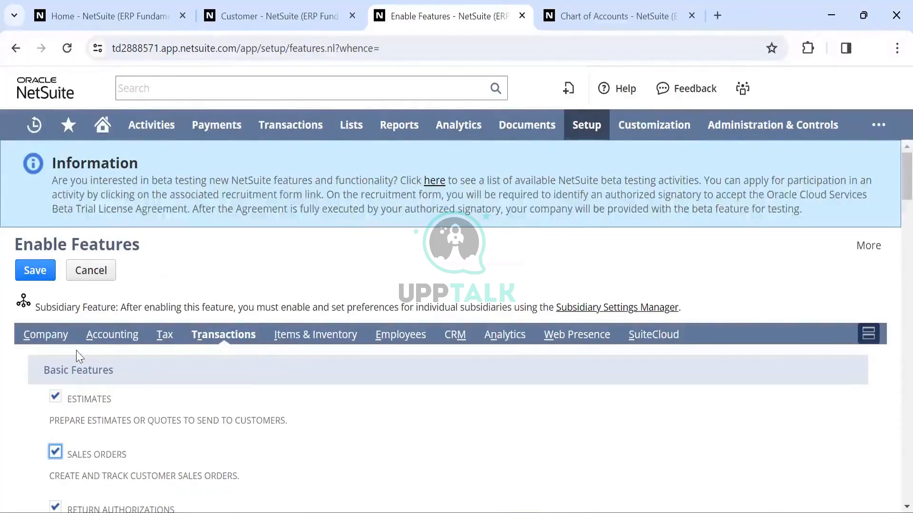
pyautogui.click(56, 335)
pyautogui.scroll(-10, 206, 404)
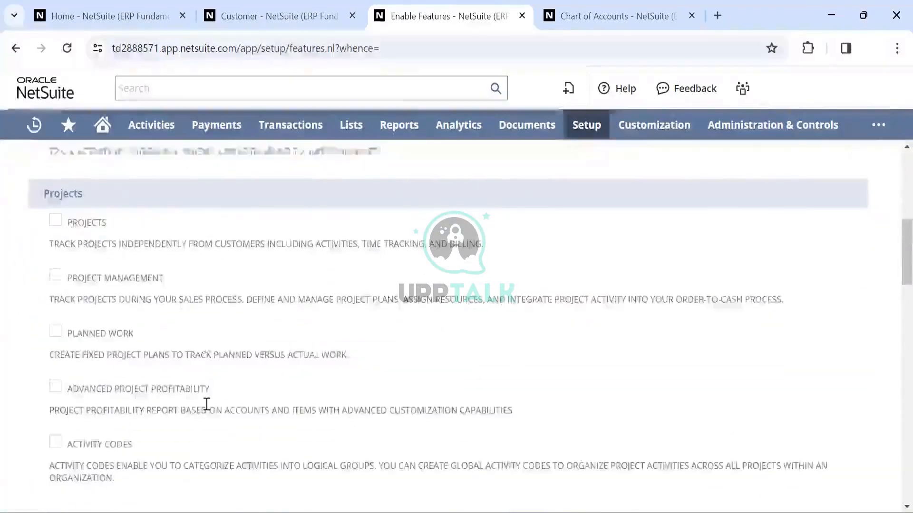
pyautogui.scroll(1, 206, 404)
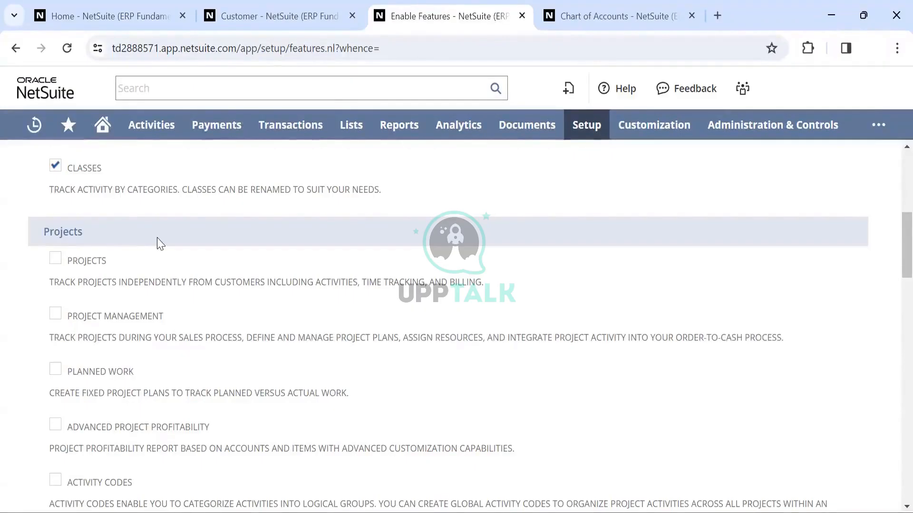
pyautogui.scroll(2, 160, 244)
pyautogui.scroll(-2, 160, 243)
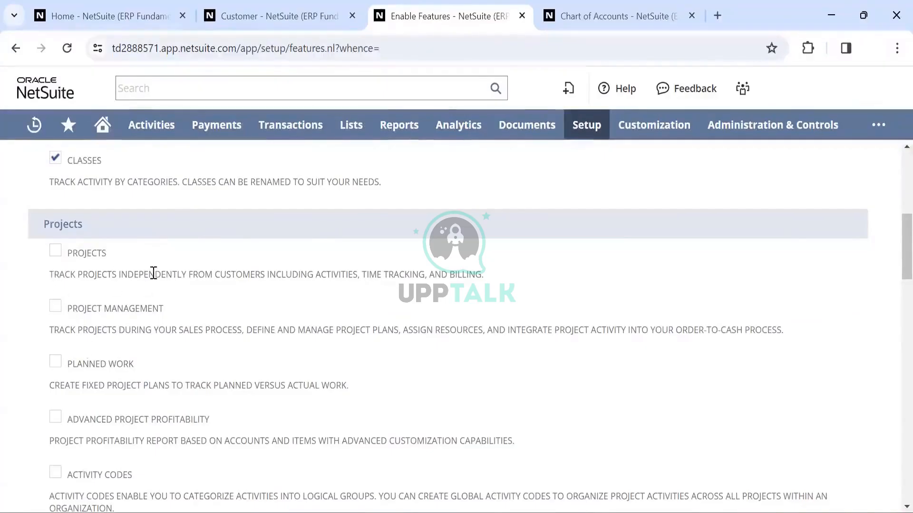
pyautogui.scroll(3, 153, 273)
pyautogui.scroll(-2, 153, 273)
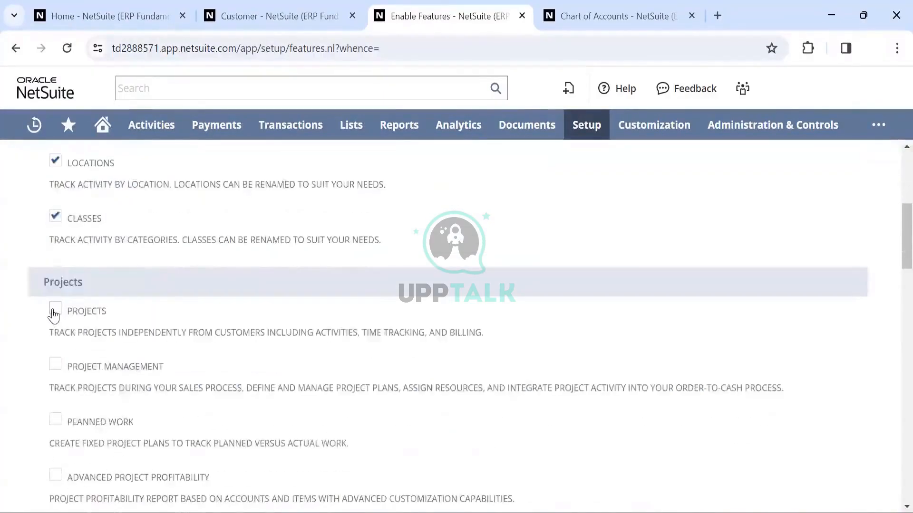
pyautogui.scroll(-2, 54, 316)
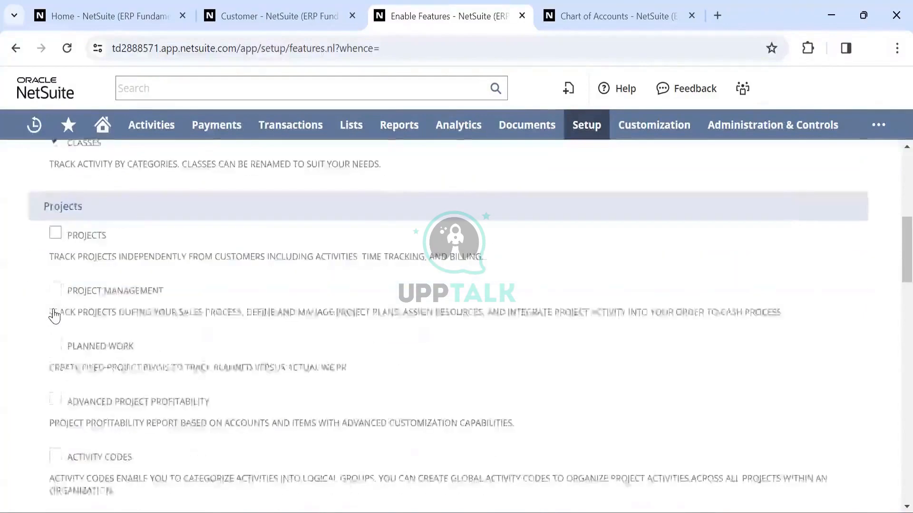
# Step: Review the Departments, Locations and Classes classifications alongside the Projects options in the Company features
pyautogui.scroll(6, 55, 315)
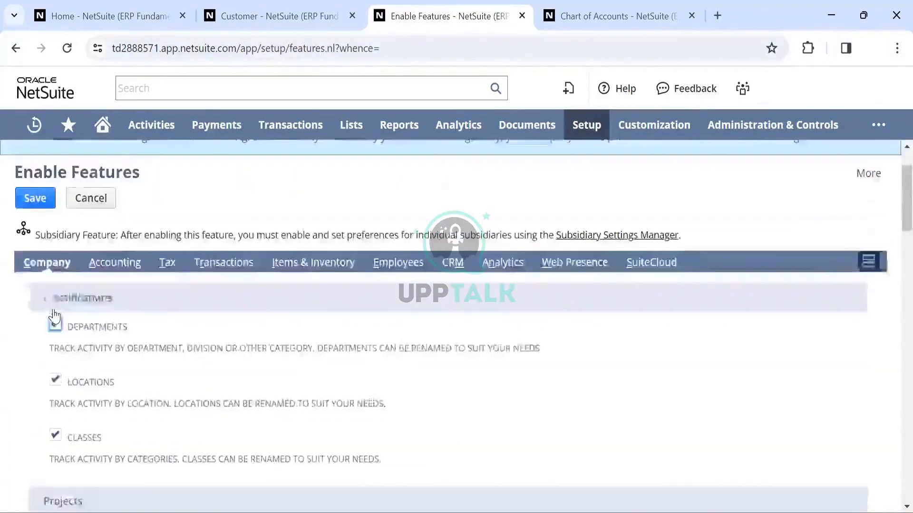
pyautogui.scroll(-2, 153, 268)
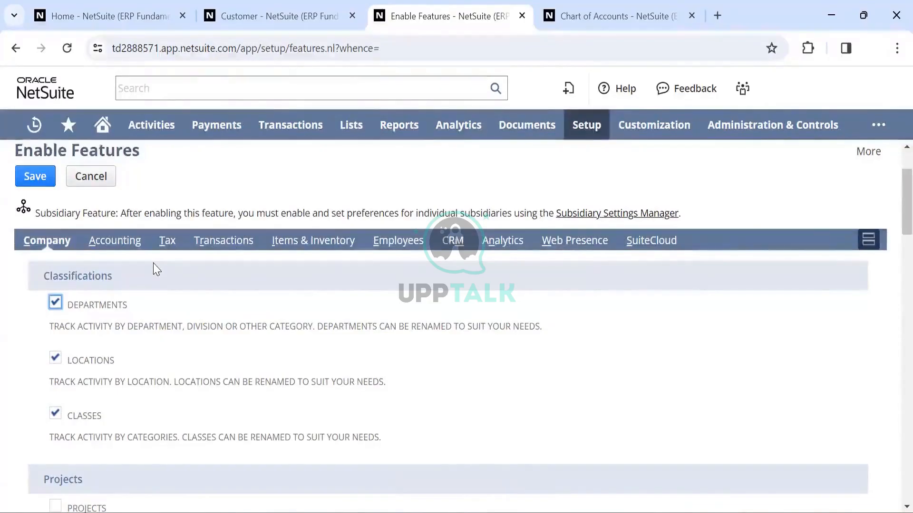
pyautogui.scroll(-4, 157, 270)
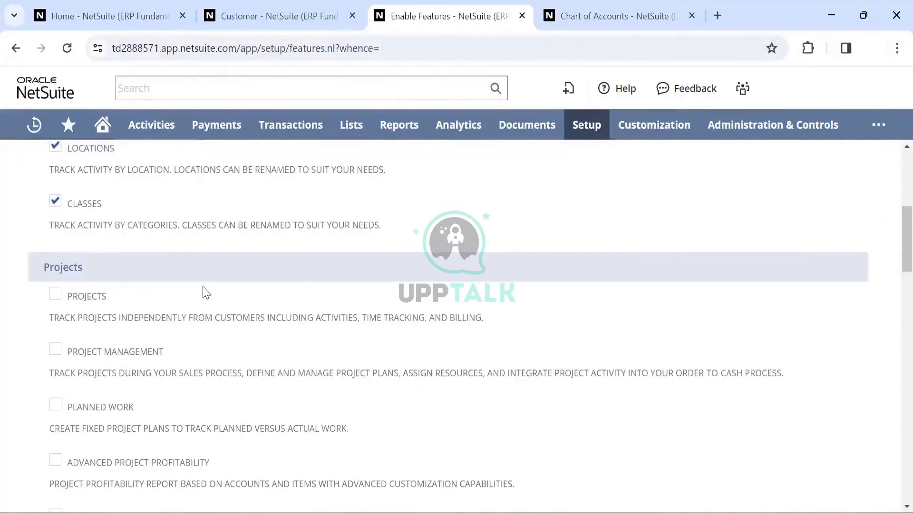
pyautogui.scroll(-1, 206, 292)
pyautogui.scroll(1, 206, 292)
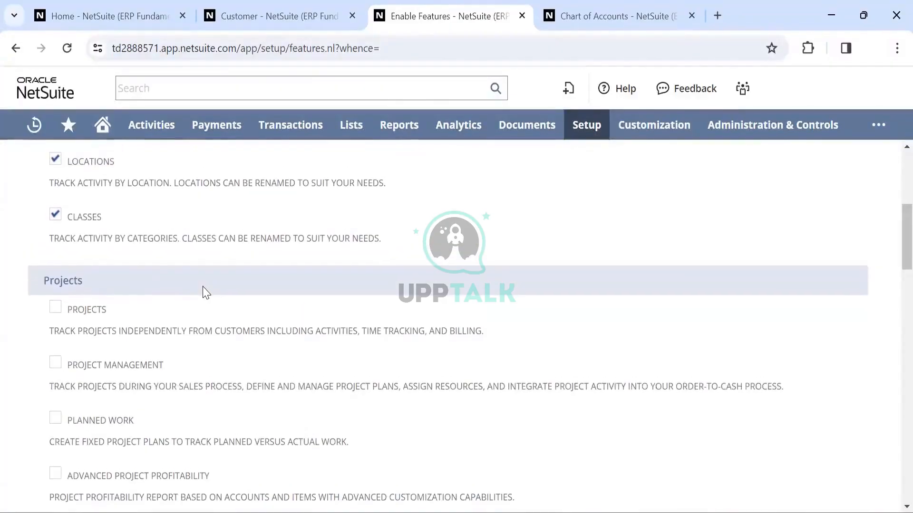
pyautogui.scroll(-1, 206, 293)
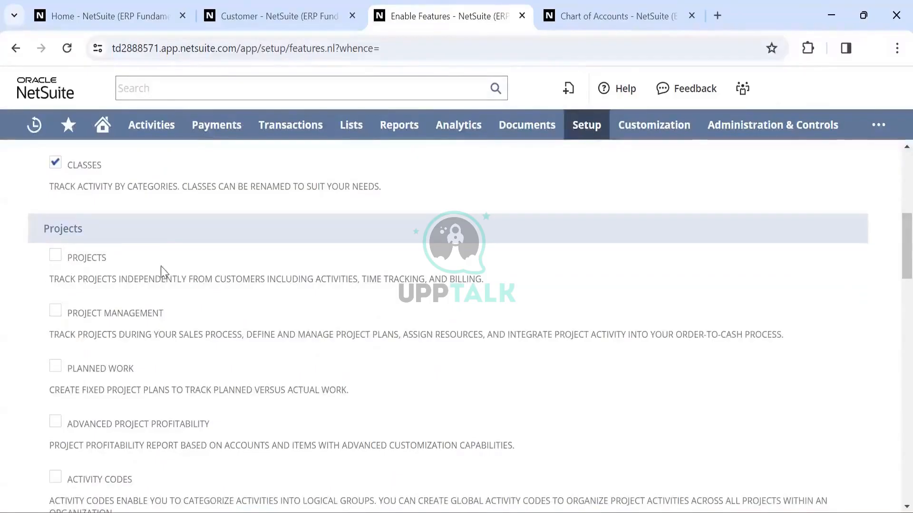
pyautogui.scroll(2, 198, 272)
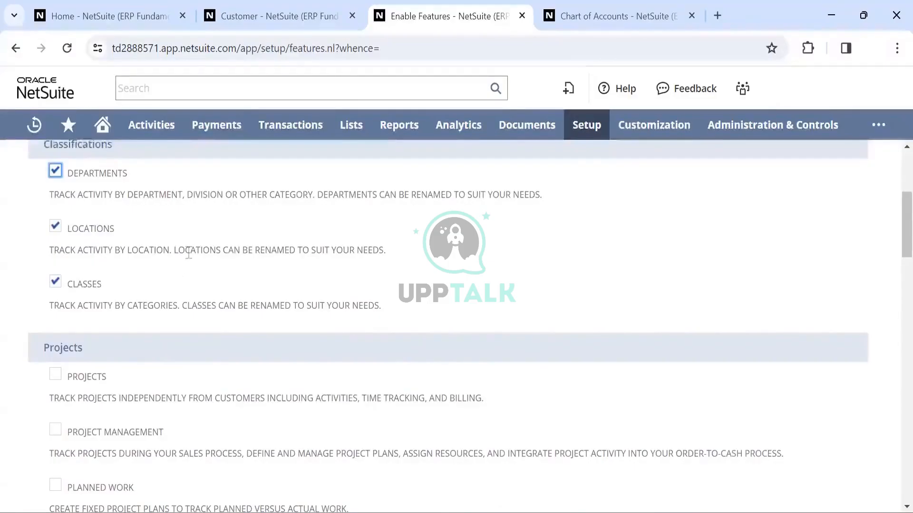
# Step: Return to the Transactions features and glance over the basic options from Estimates to Request for Quote
pyautogui.scroll(4, 188, 252)
pyautogui.scroll(-3, 229, 295)
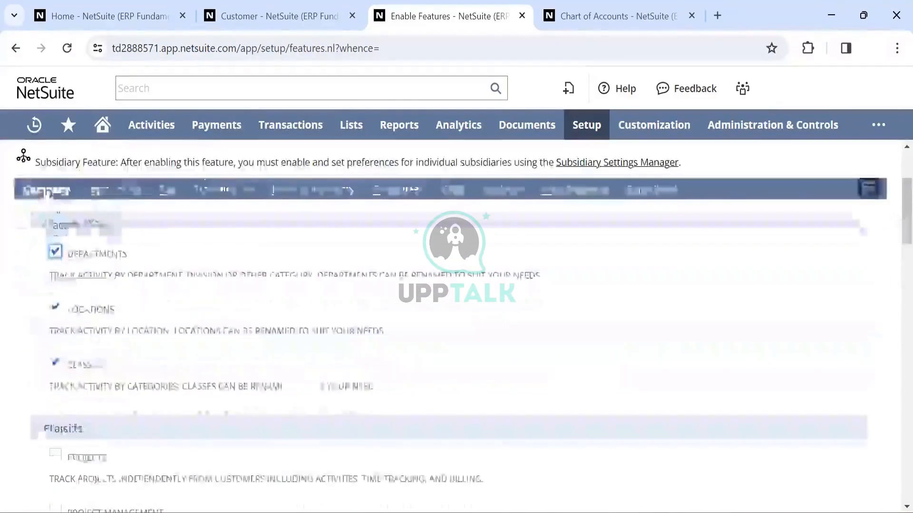
pyautogui.click(229, 194)
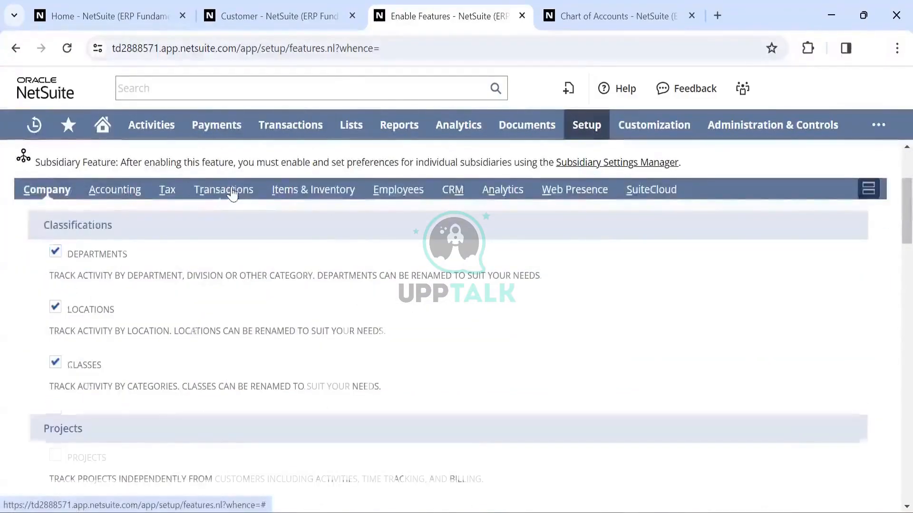
pyautogui.scroll(-6, 241, 309)
pyautogui.scroll(5, 295, 137)
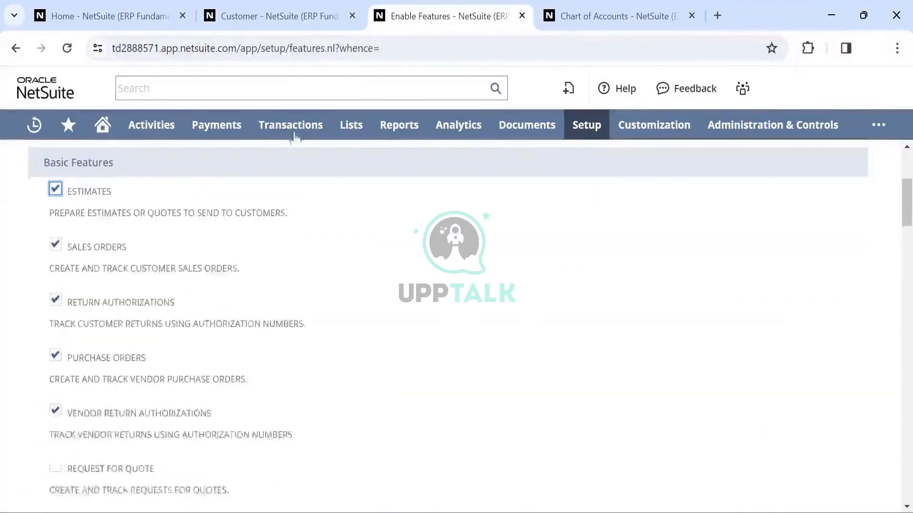
pyautogui.scroll(3, 342, 228)
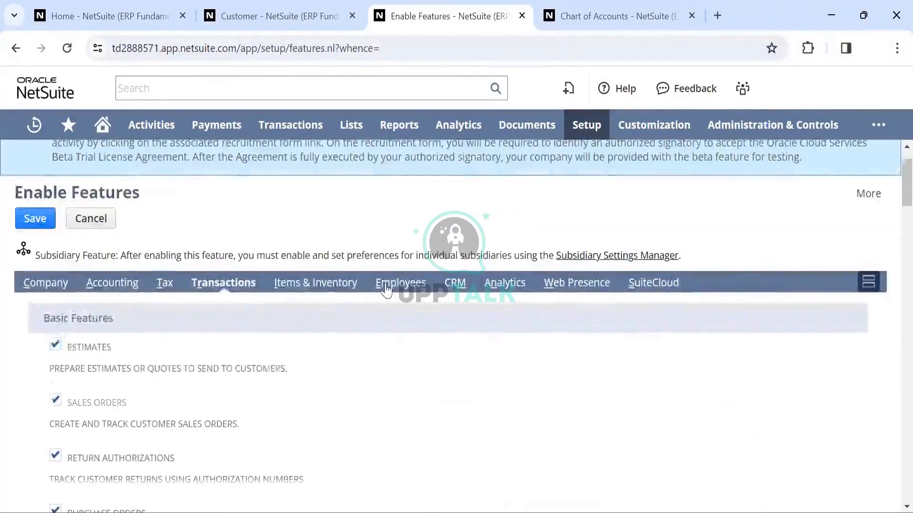
# Step: Show the Employees features and look through the Payroll, Time & Expenses and Permissions options
pyautogui.click(399, 284)
pyautogui.scroll(-2, 233, 368)
pyautogui.scroll(1, 231, 367)
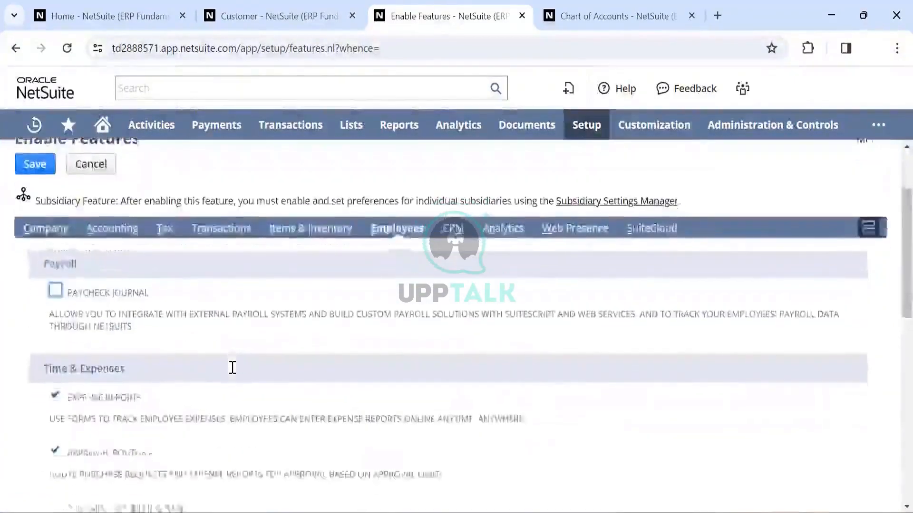
pyautogui.scroll(-3, 231, 371)
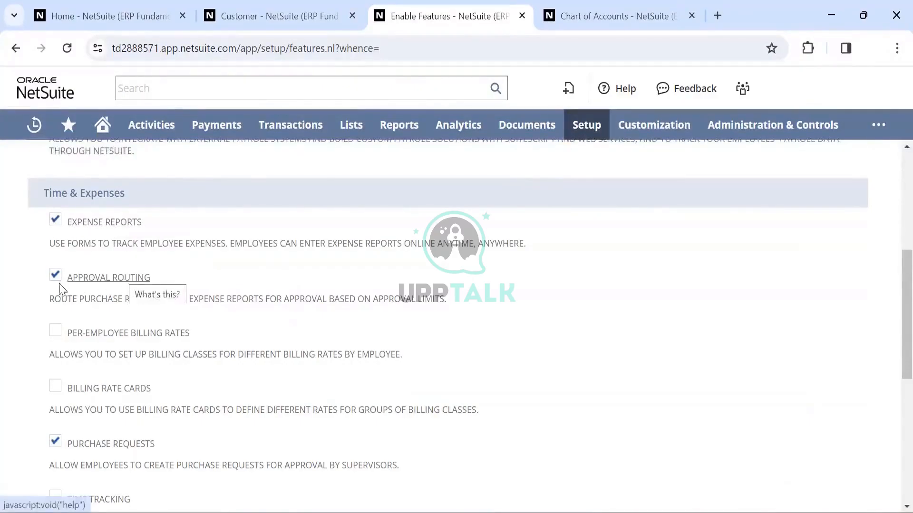
pyautogui.scroll(-3, 149, 273)
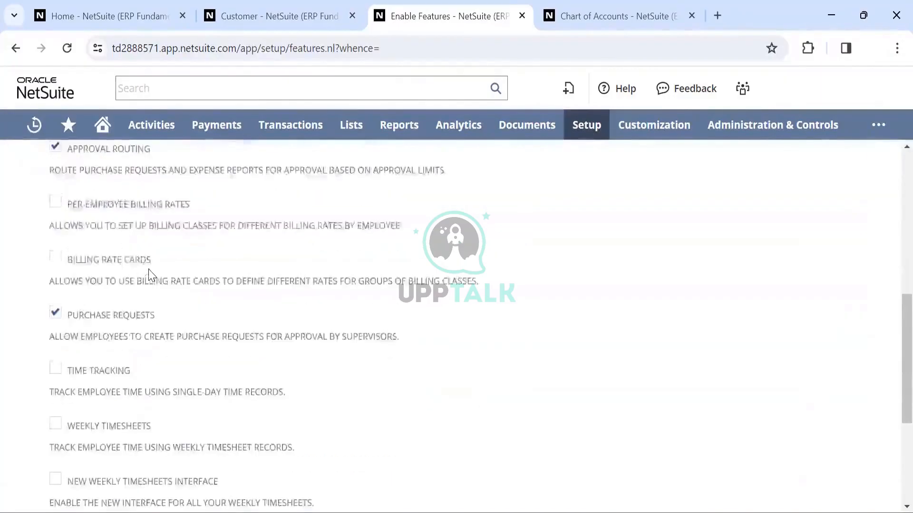
pyautogui.scroll(-3, 148, 273)
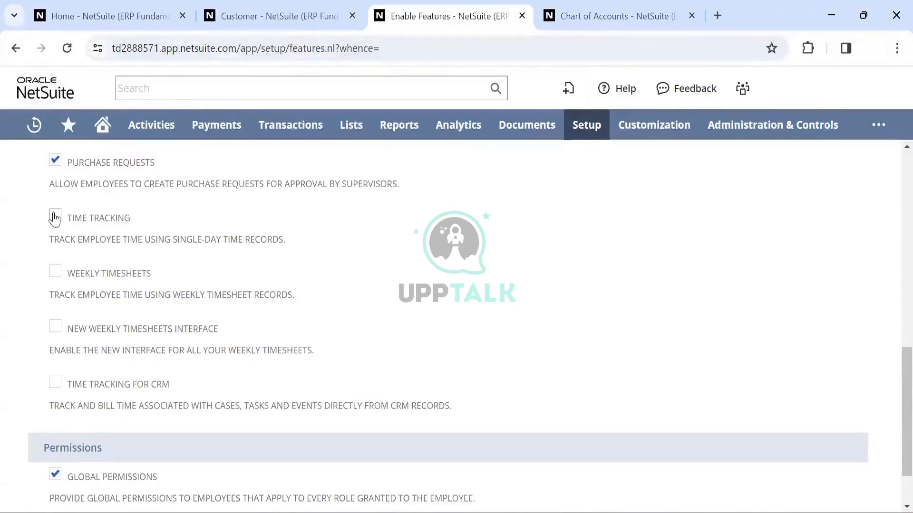
pyautogui.scroll(-2, 188, 224)
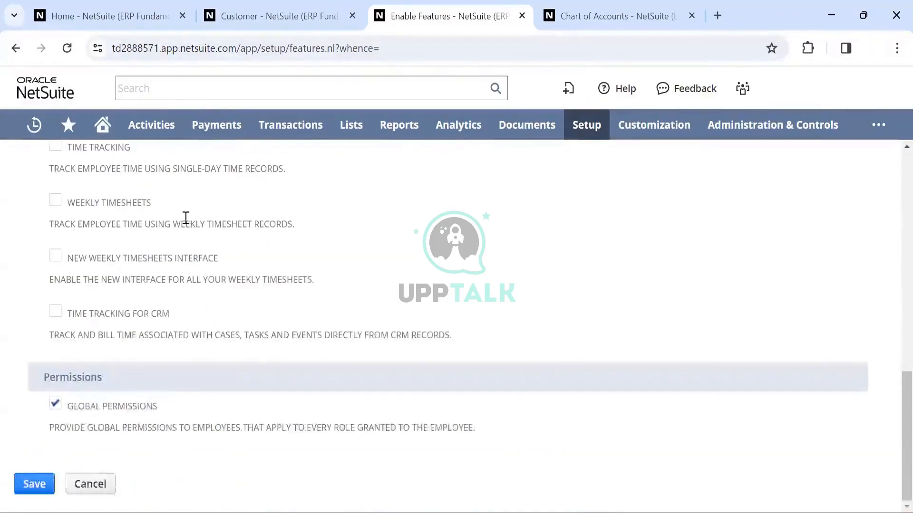
# Step: Show the CRM features and look over the basic options, including Sales Force Automation and Marketing Automation
pyautogui.scroll(10, 185, 223)
pyautogui.scroll(5, 185, 224)
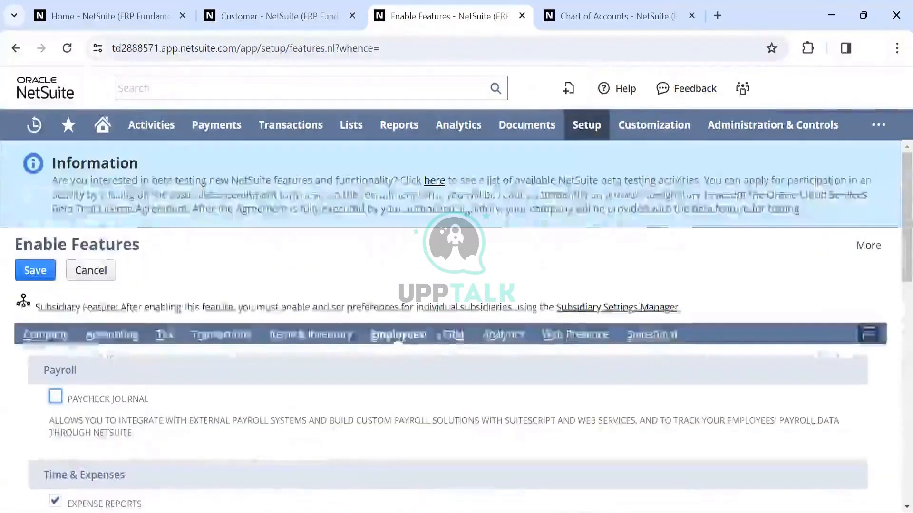
pyautogui.click(450, 334)
pyautogui.scroll(-6, 383, 317)
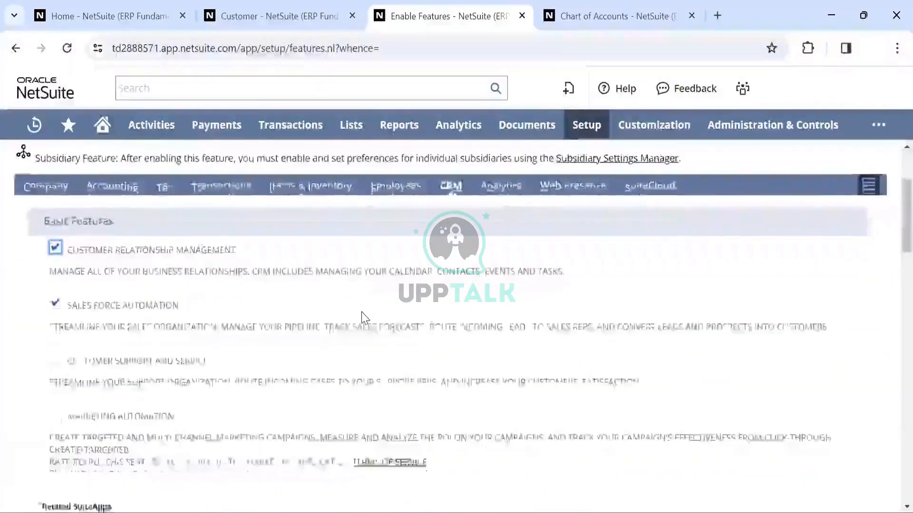
pyautogui.scroll(4, 364, 317)
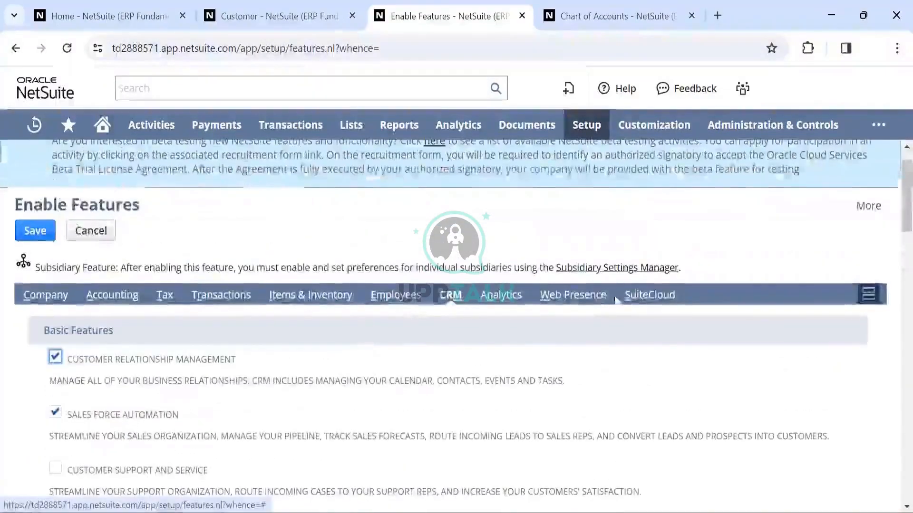
# Step: Show the SuiteCloud features and review the SuiteBuilder options, such as Custom Records and Advanced PDF/HTML Templates
pyautogui.click(645, 297)
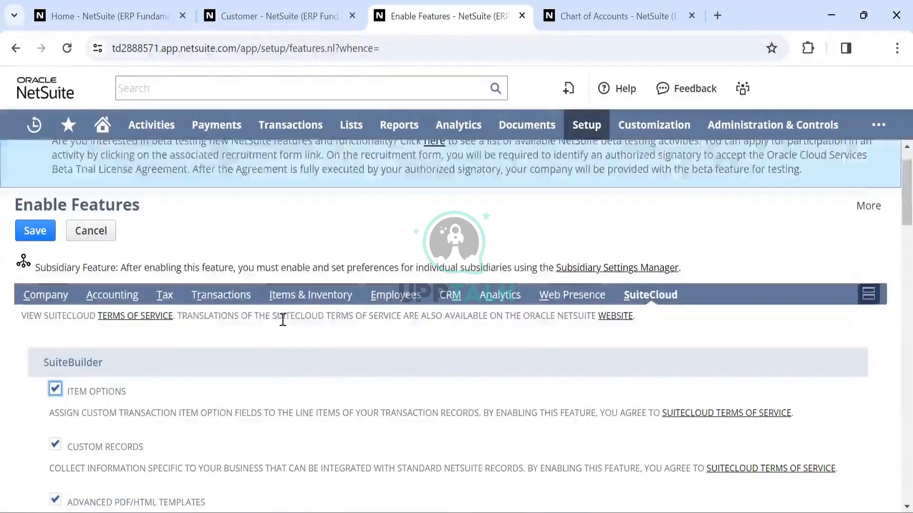
pyautogui.scroll(-2, 283, 320)
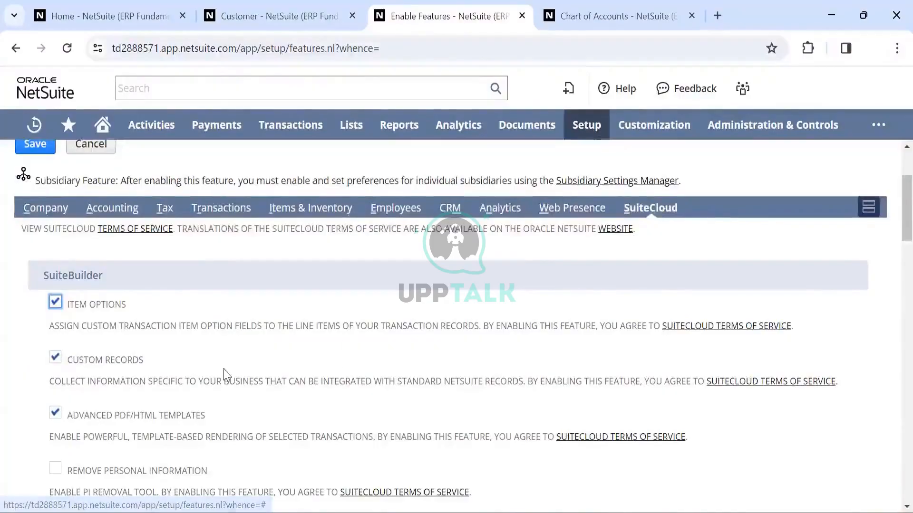
pyautogui.scroll(-3, 216, 340)
pyautogui.scroll(2, 215, 338)
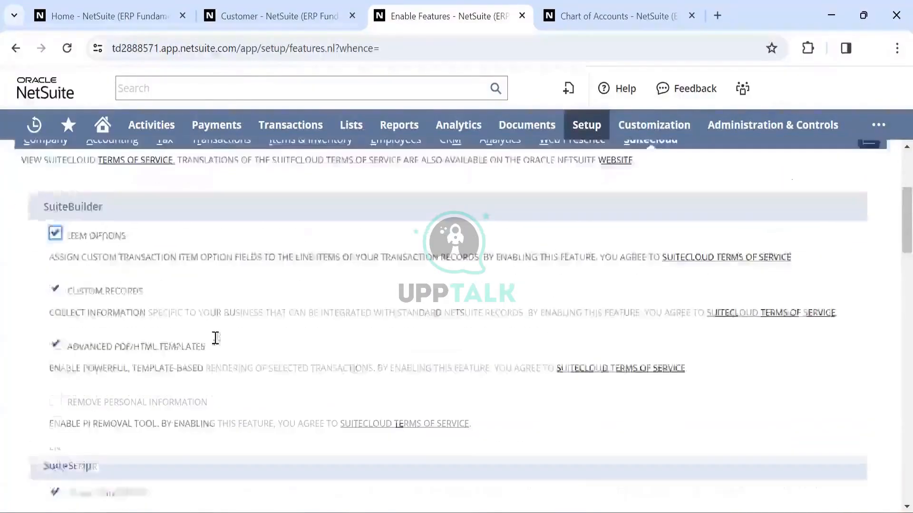
pyautogui.scroll(-2, 215, 338)
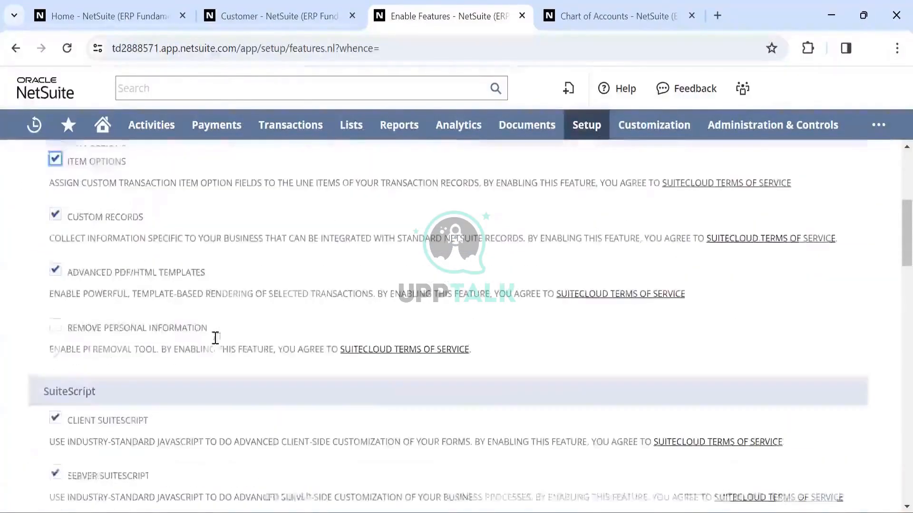
# Step: Review the SuiteScript, SuiteFlow and SuiteGL options in the SuiteCloud features
pyautogui.scroll(-5, 215, 338)
pyautogui.scroll(3, 216, 339)
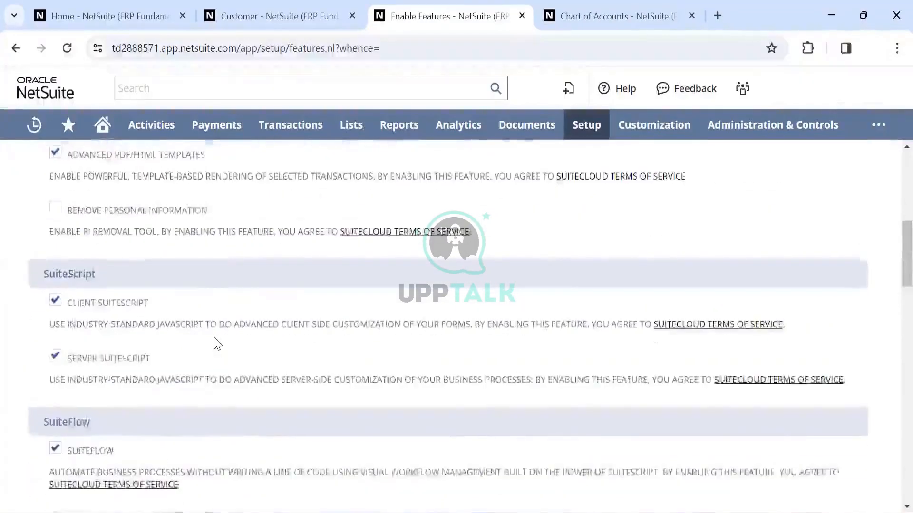
pyautogui.scroll(-1, 217, 343)
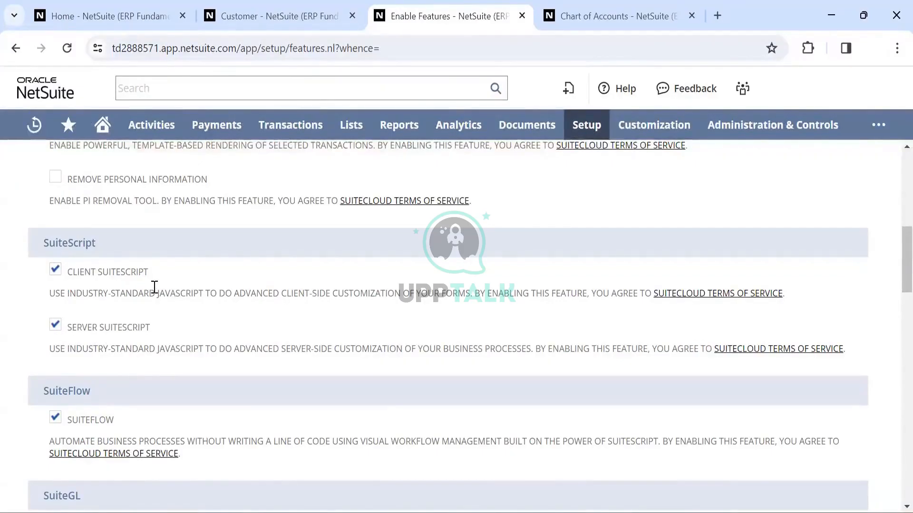
pyautogui.scroll(-4, 155, 287)
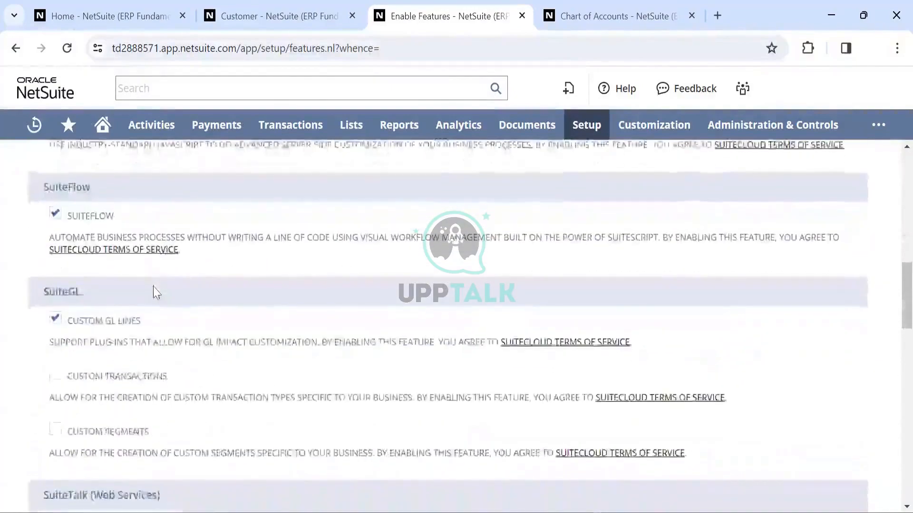
pyautogui.scroll(5, 153, 291)
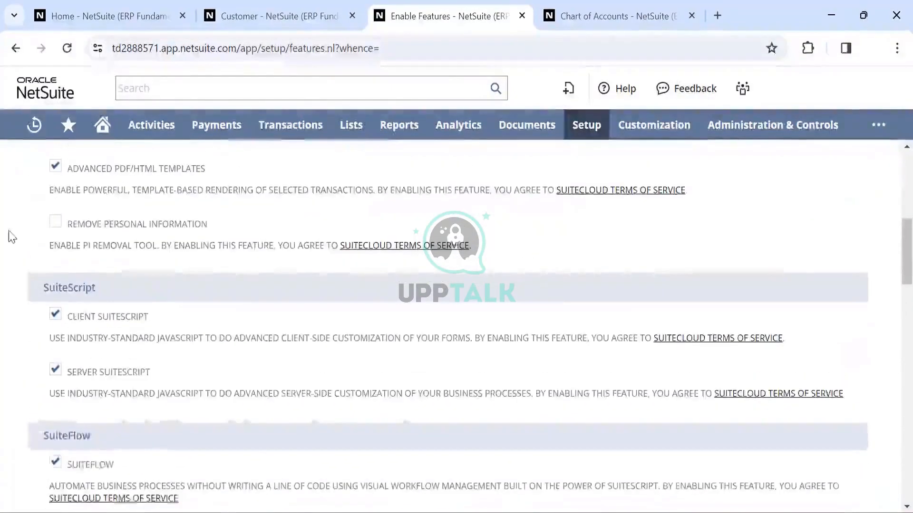
pyautogui.scroll(-5, 121, 224)
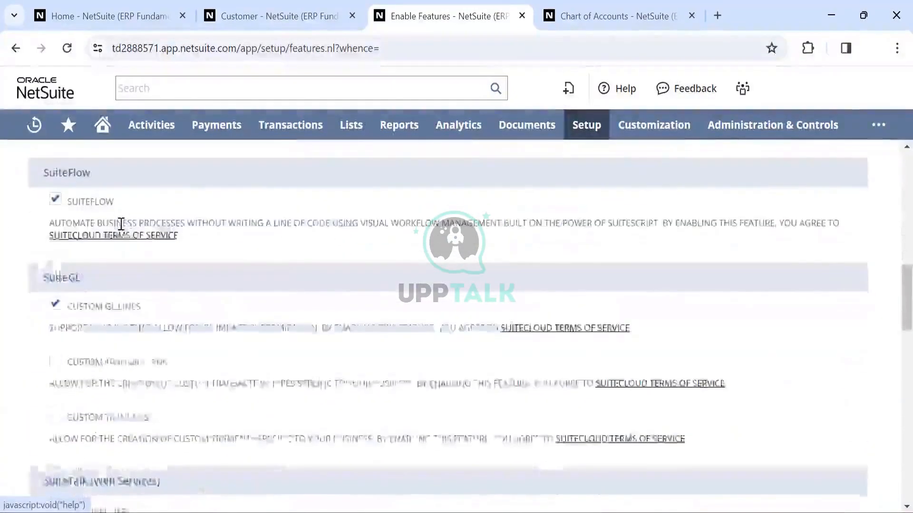
# Step: Review the SuiteTalk, Manage Authentication, Integration Add-ons and SuiteCloud Development Framework options in the SuiteCloud features
pyautogui.scroll(-5, 121, 224)
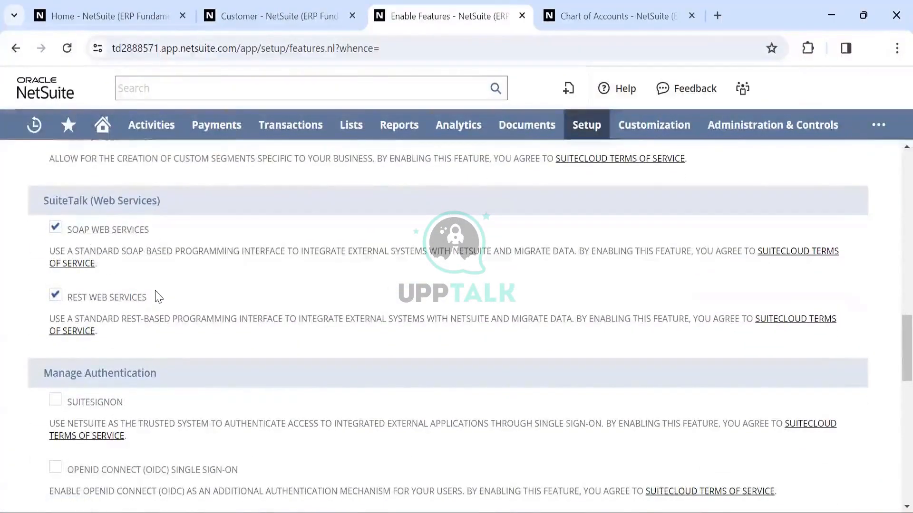
pyautogui.scroll(-10, 158, 296)
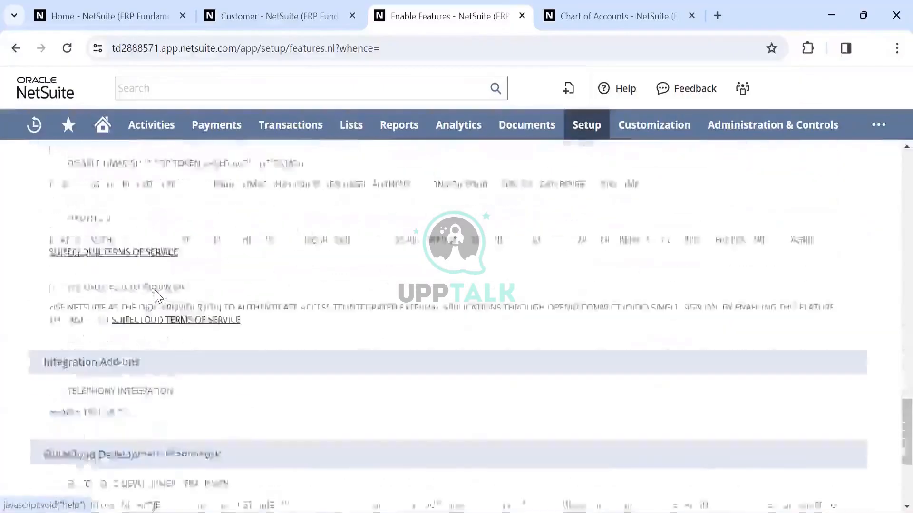
pyautogui.scroll(8, 156, 295)
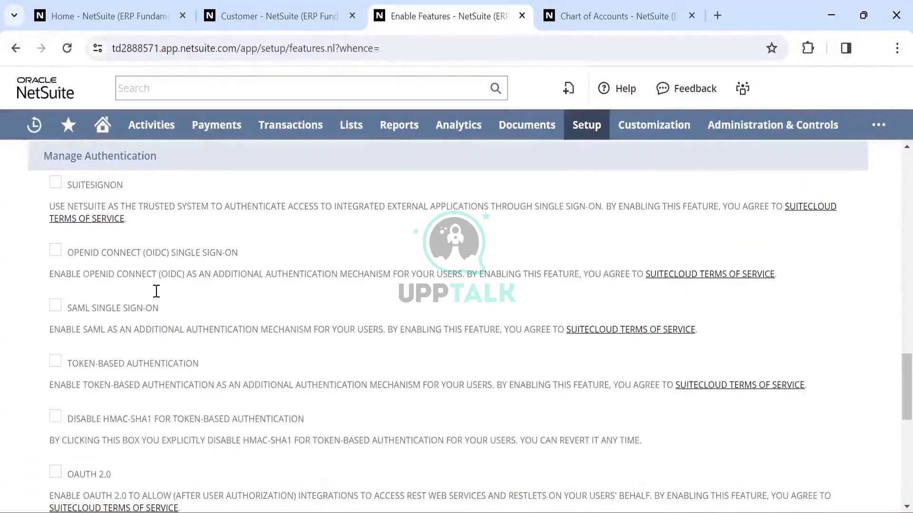
pyautogui.scroll(-1, 157, 291)
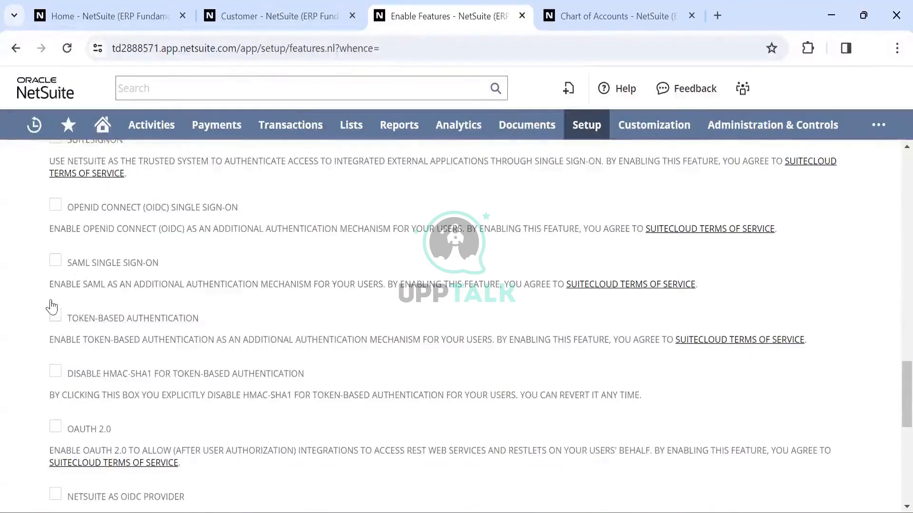
pyautogui.scroll(-2, 54, 314)
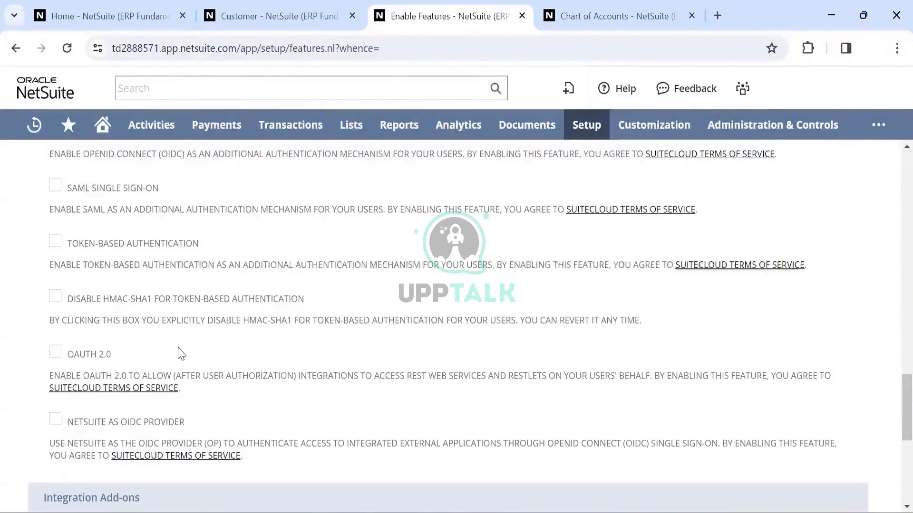
pyautogui.scroll(-9, 197, 355)
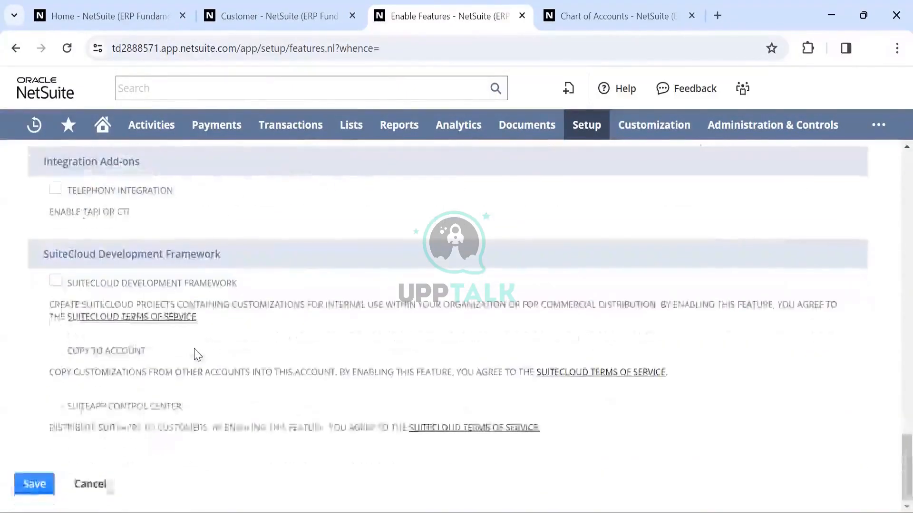
pyautogui.scroll(2, 197, 354)
pyautogui.scroll(-2, 197, 354)
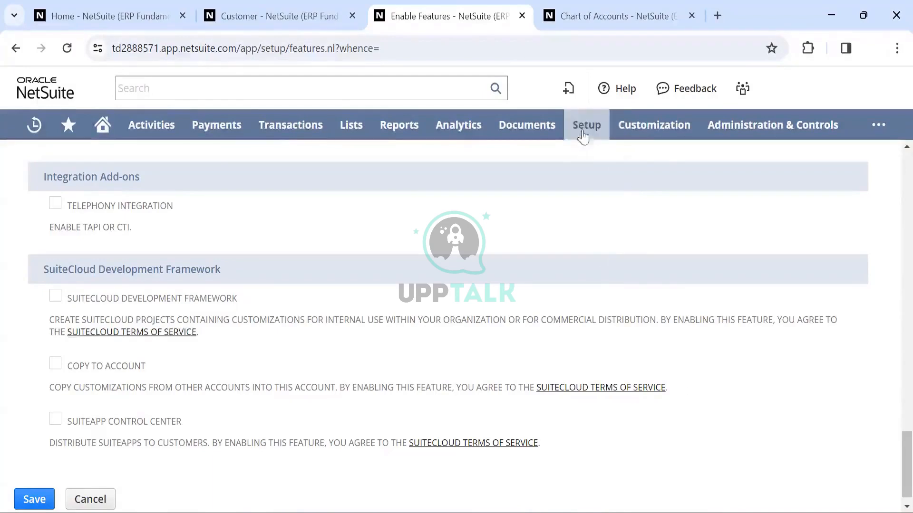
# Step: Look over the Company setup tasks and show the States/Provinces/Counties list in a new browser tab
pyautogui.moveTo(583, 137)
pyautogui.moveTo(596, 189)
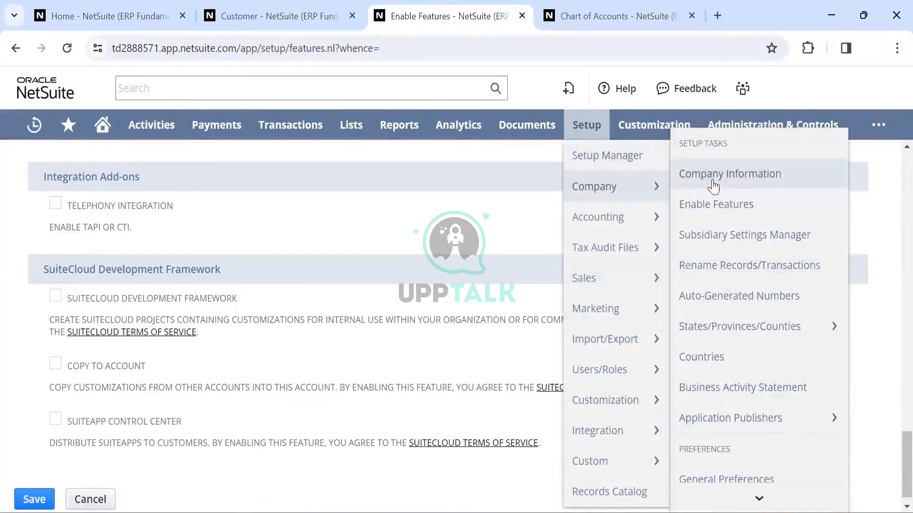
pyautogui.scroll(-1, 728, 206)
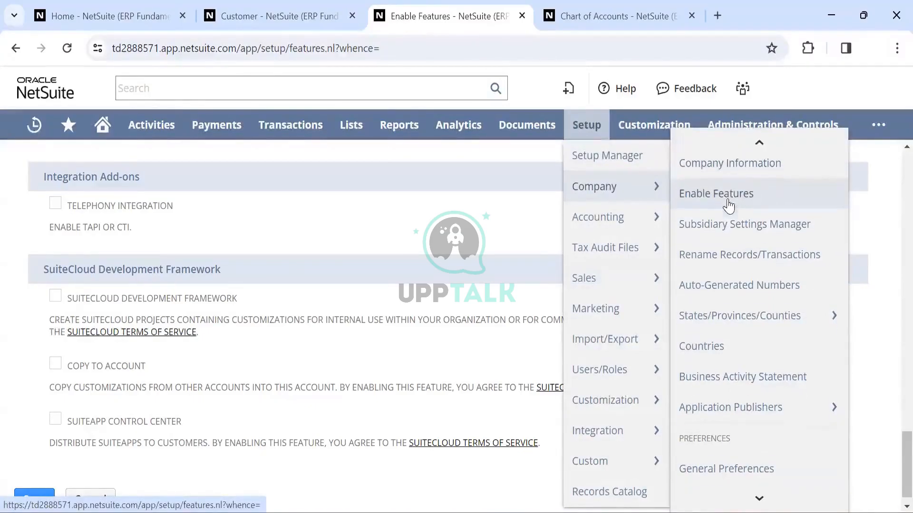
pyautogui.scroll(1, 728, 205)
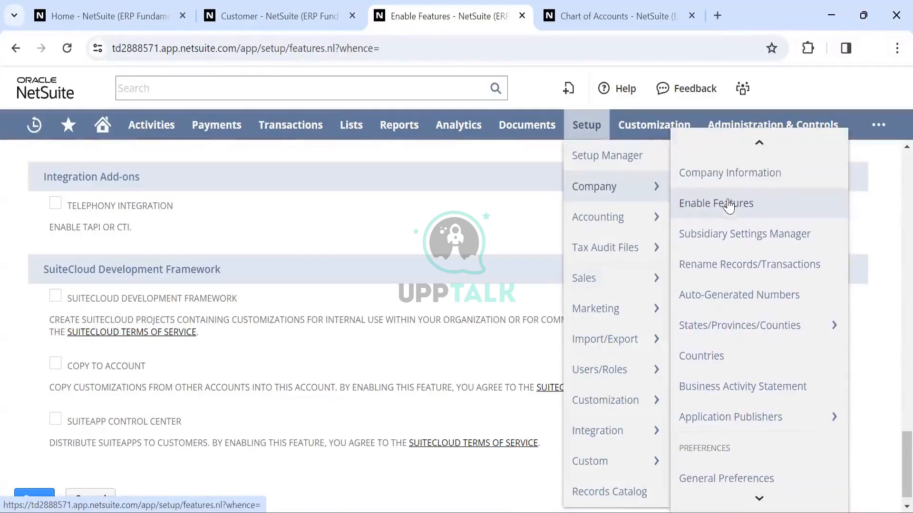
pyautogui.scroll(-1, 728, 206)
pyautogui.scroll(-1, 728, 206)
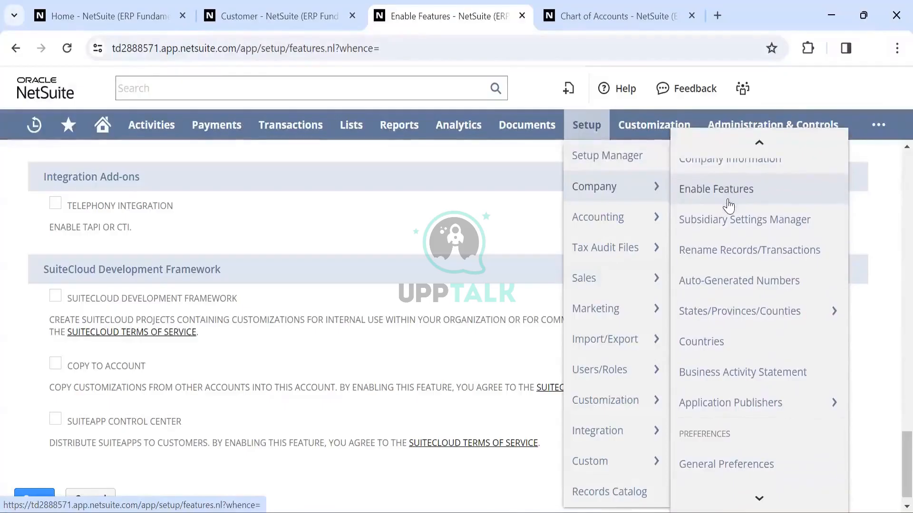
pyautogui.scroll(-1, 728, 205)
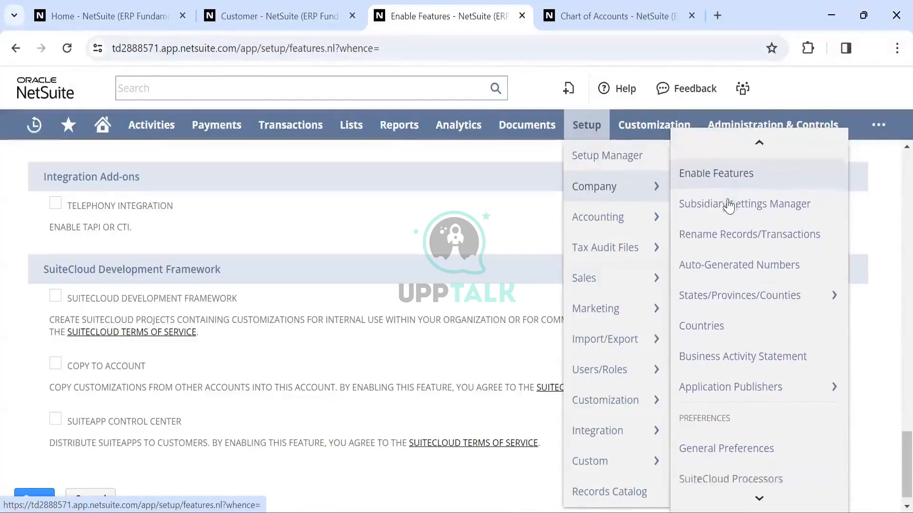
pyautogui.scroll(2, 729, 205)
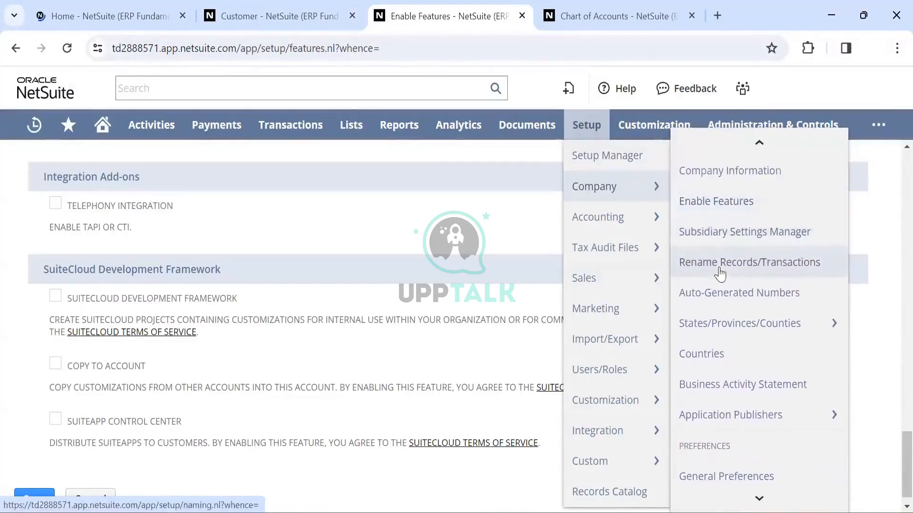
pyautogui.scroll(-4, 720, 275)
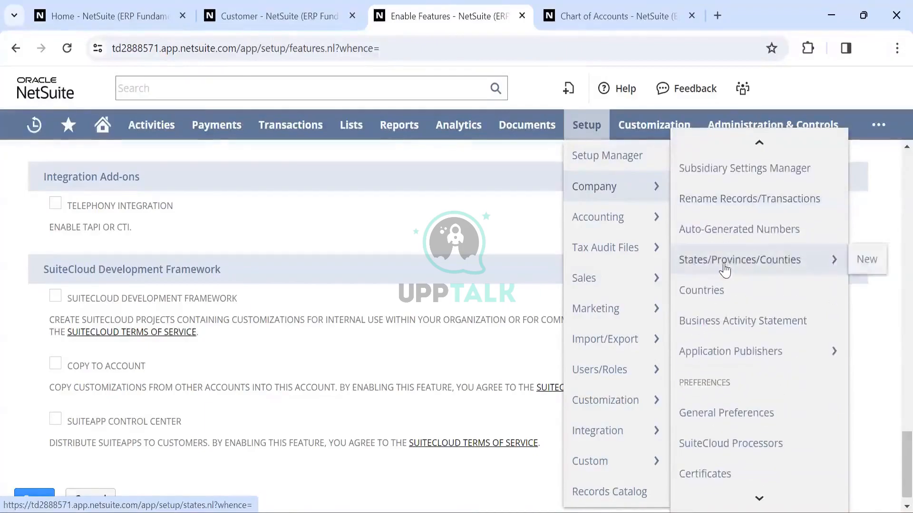
pyautogui.moveTo(723, 264)
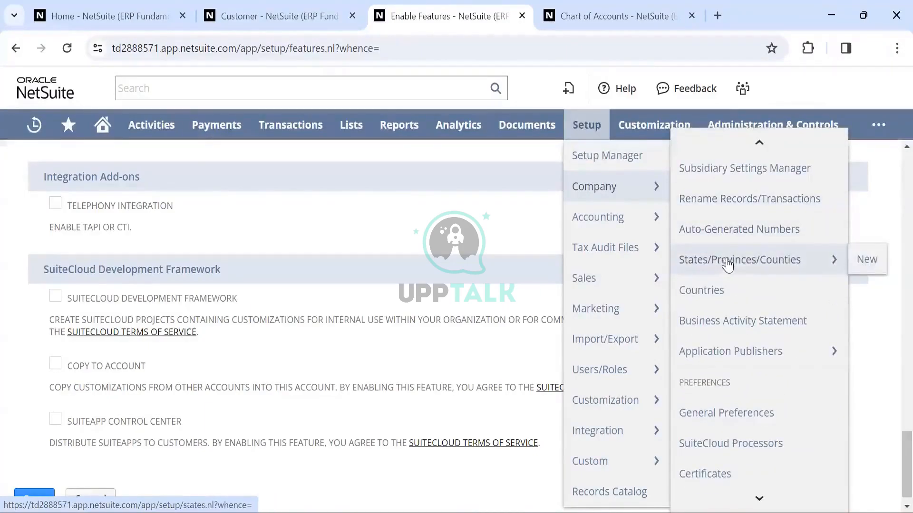
pyautogui.rightClick(757, 265)
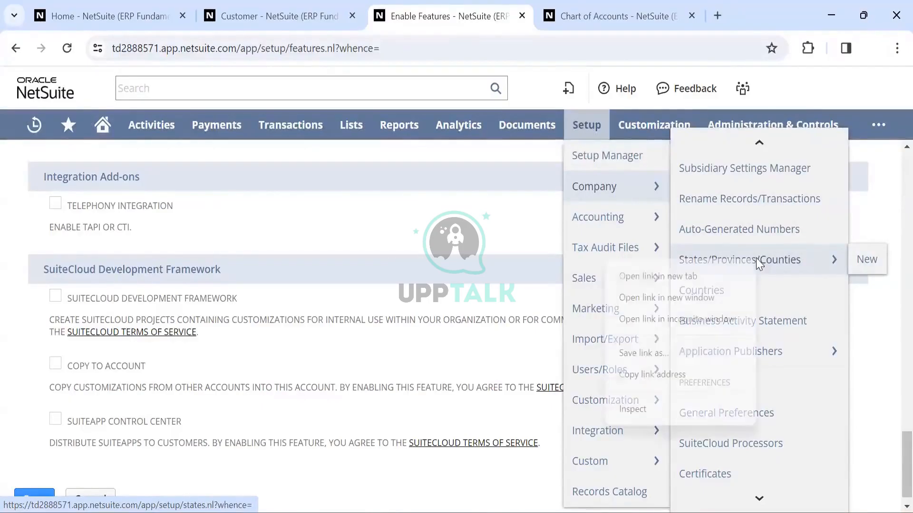
pyautogui.click(656, 276)
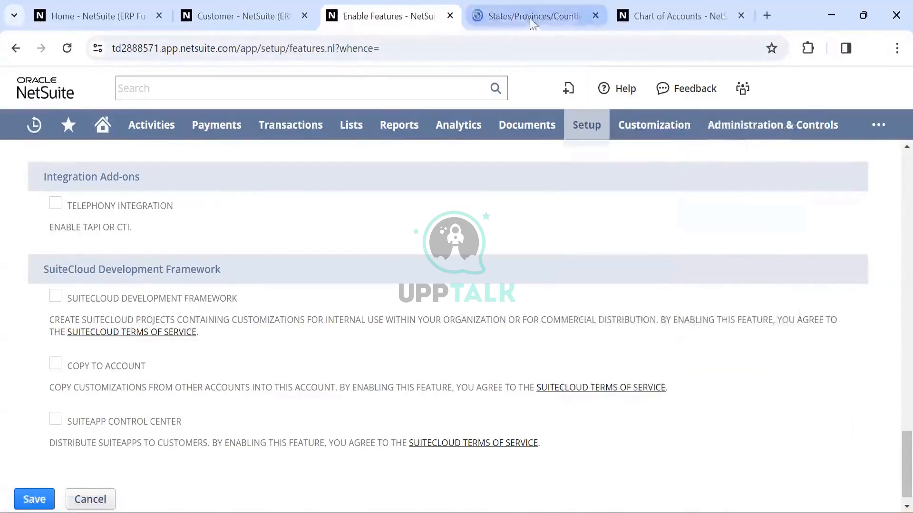
pyautogui.click(529, 17)
# Step: Look through the United States entries in the States/Provinces/Counties list and check the countries its Country filter offers
pyautogui.scroll(-15, 333, 322)
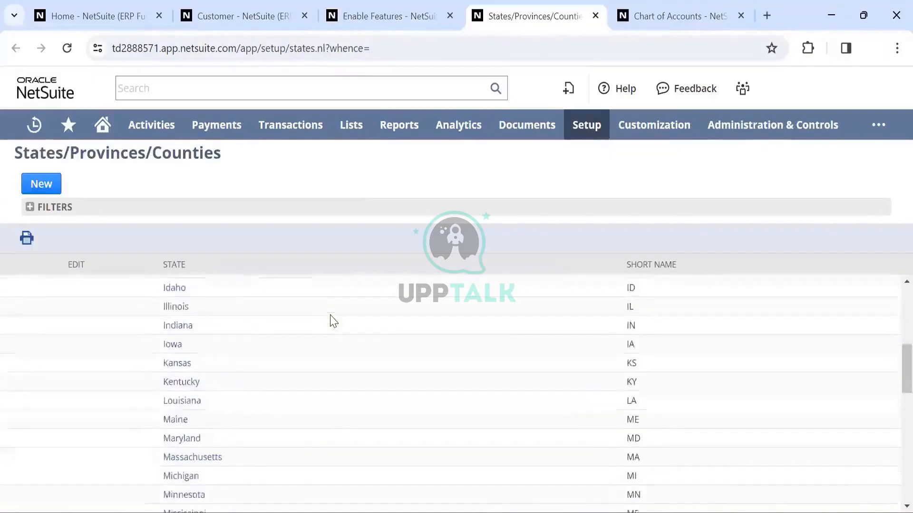
pyautogui.scroll(-1, 333, 321)
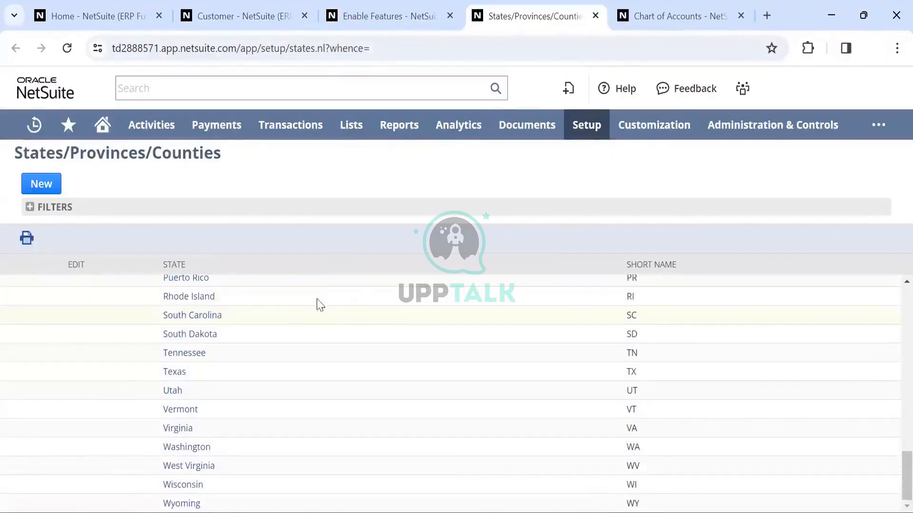
pyautogui.click(29, 208)
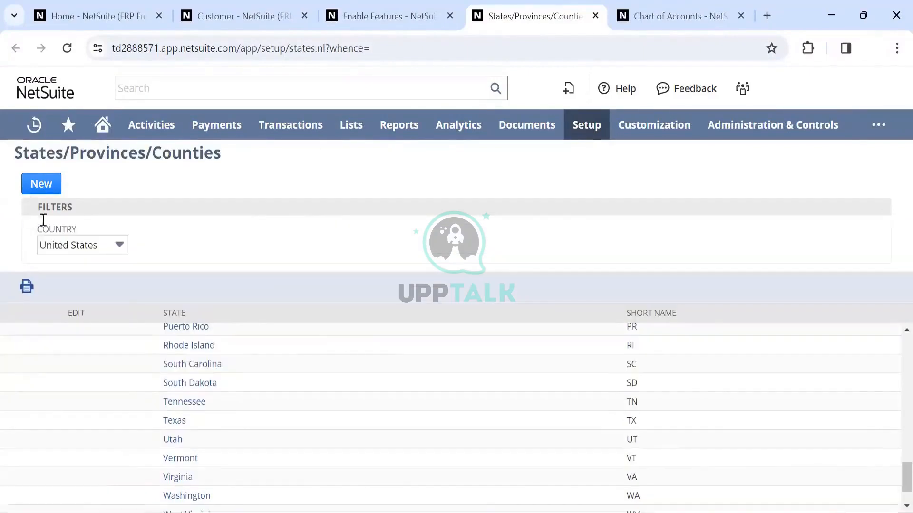
pyautogui.click(79, 245)
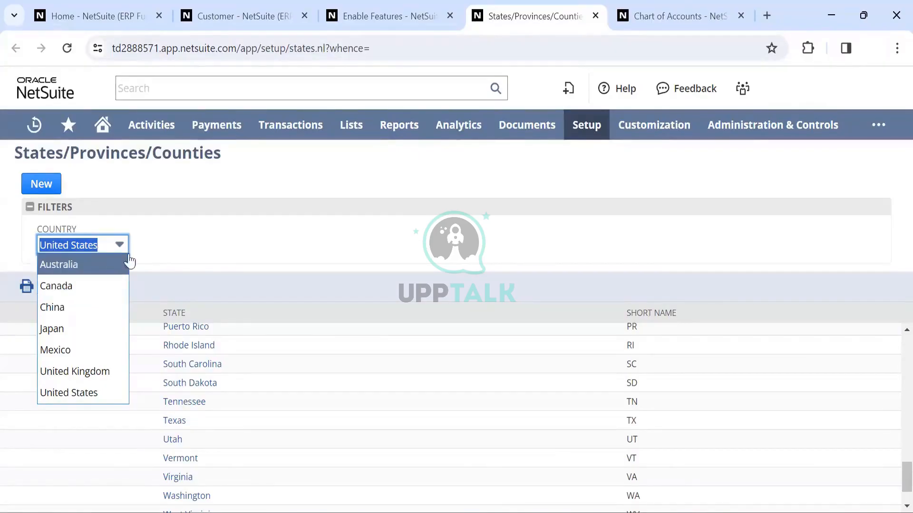
pyautogui.click(208, 234)
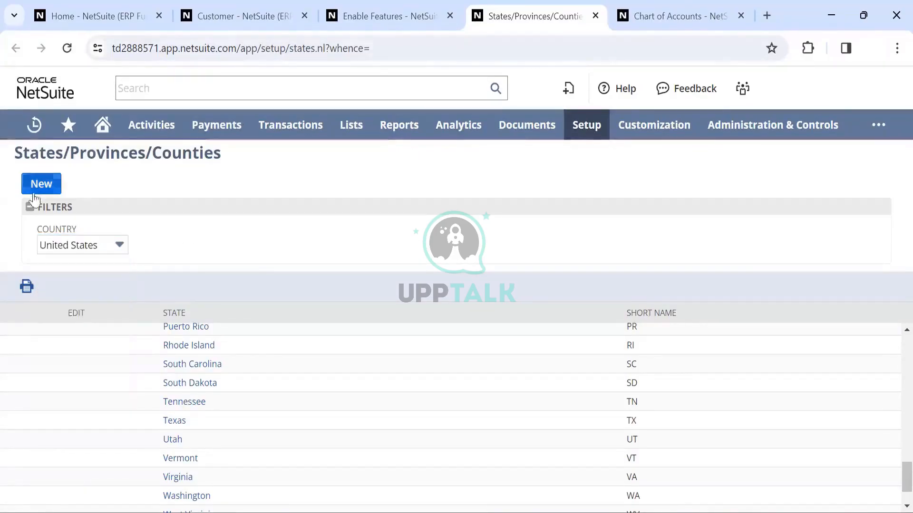
pyautogui.click(76, 242)
pyautogui.click(77, 244)
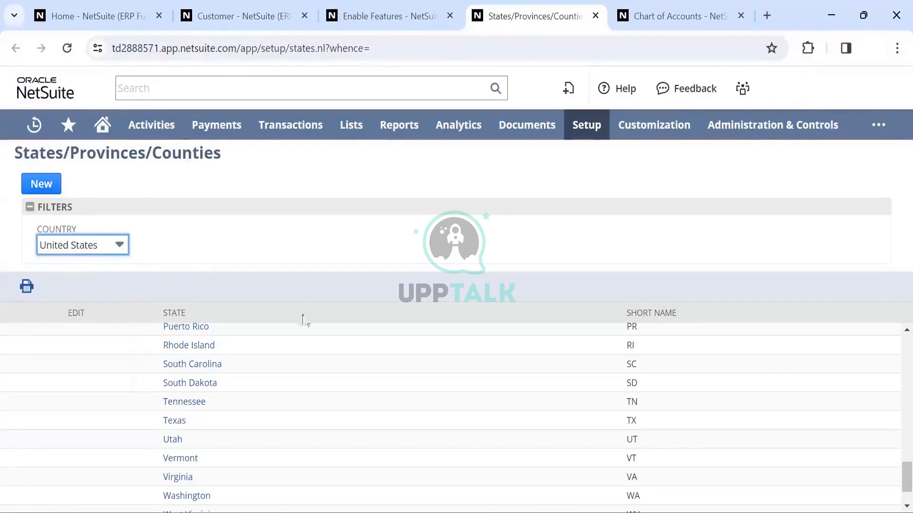
pyautogui.scroll(-2, 315, 387)
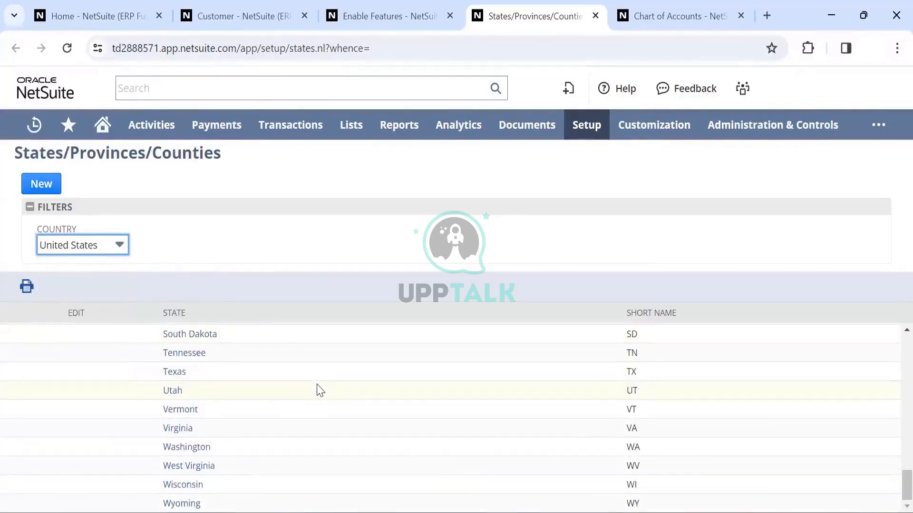
pyautogui.scroll(15, 316, 387)
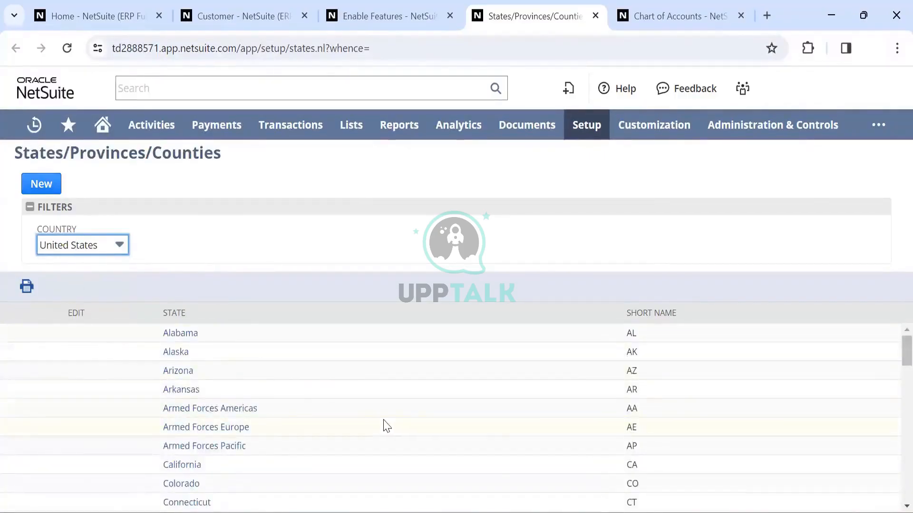
pyautogui.scroll(-12, 387, 426)
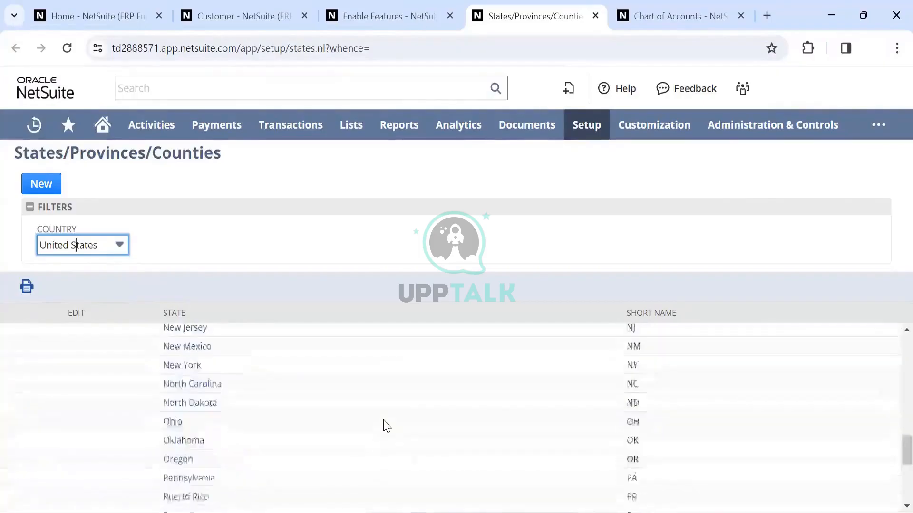
pyautogui.scroll(-5, 385, 425)
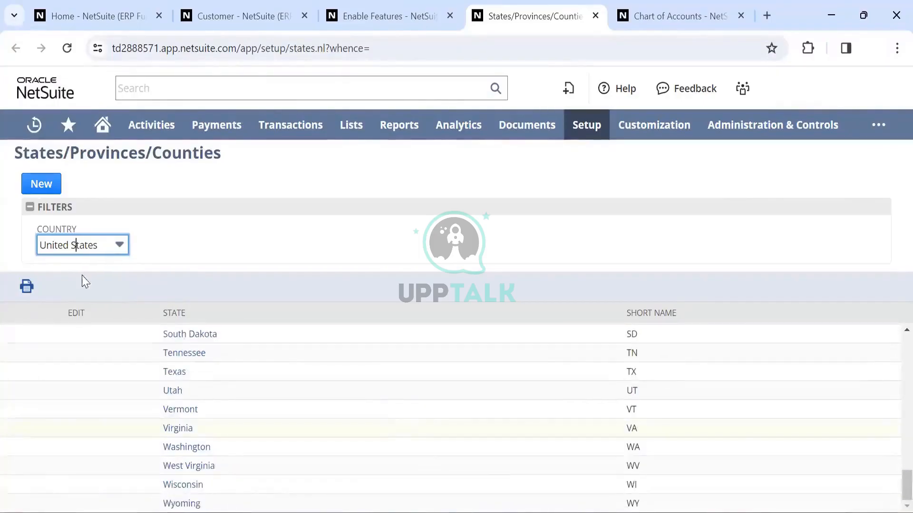
# Step: Filter the States/Provinces/Counties list by United Kingdom and look through its entries
pyautogui.click(102, 247)
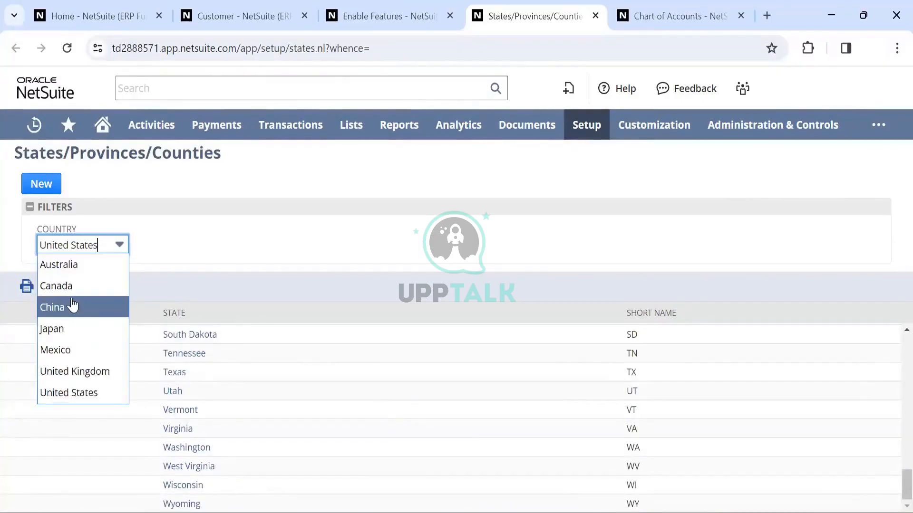
pyautogui.click(71, 371)
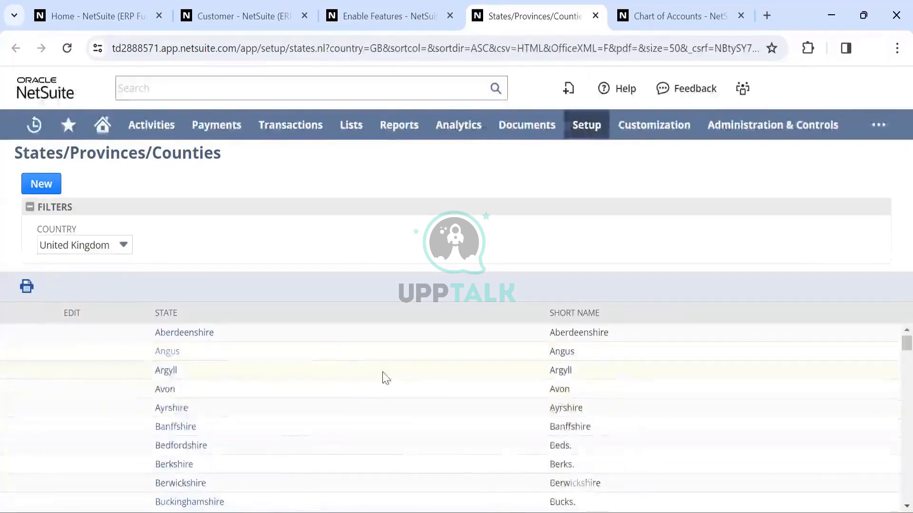
pyautogui.scroll(-5, 383, 377)
pyautogui.scroll(-20, 385, 378)
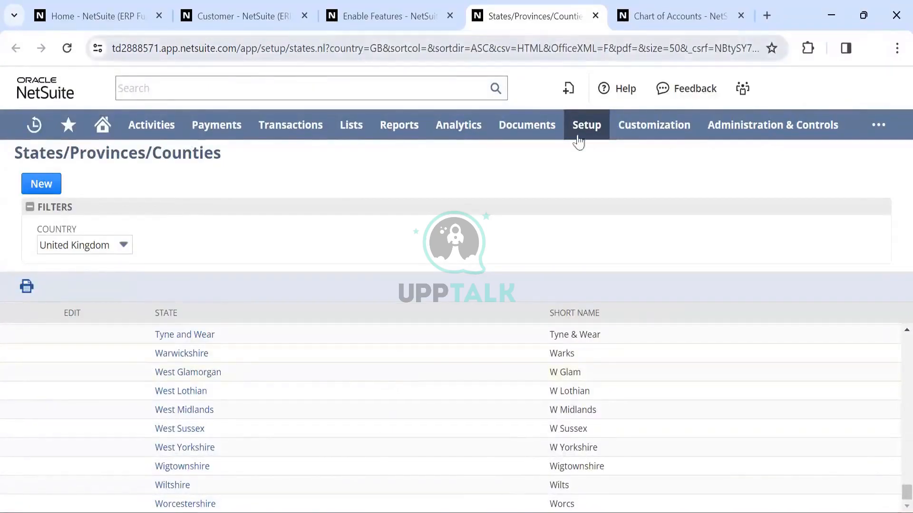
# Step: Reload the new customer form, accepting the loss of unsaved changes
pyautogui.moveTo(577, 138)
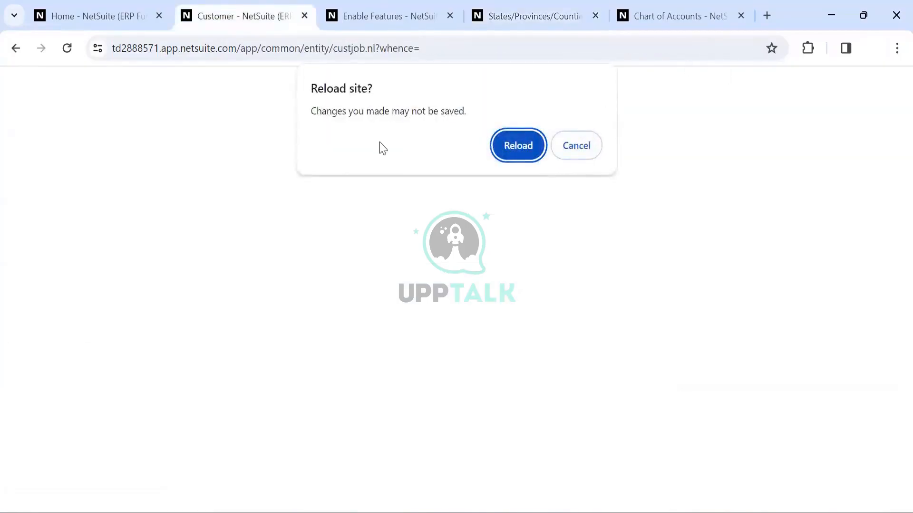
pyautogui.click(518, 145)
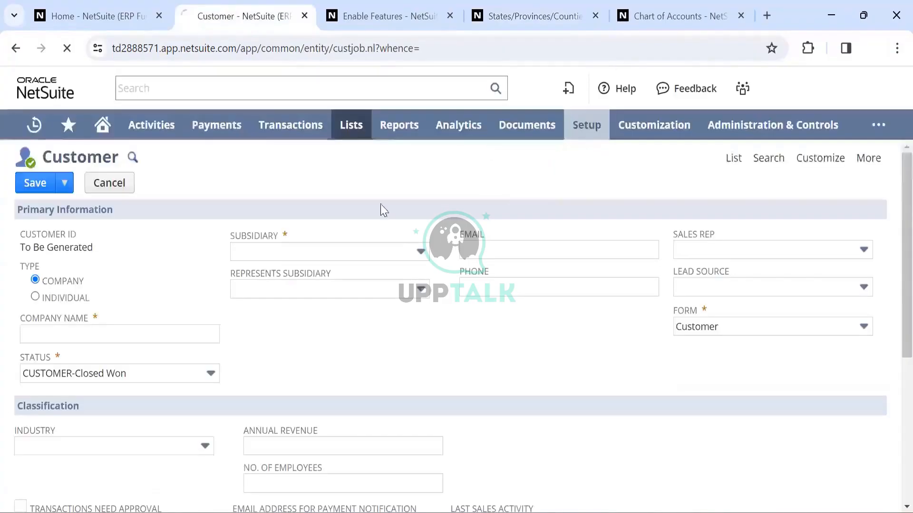
pyautogui.click(356, 18)
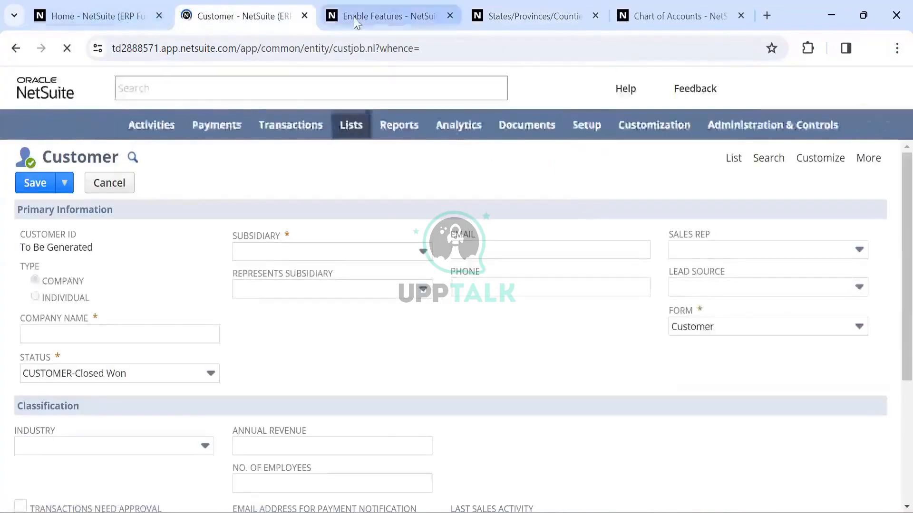
# Step: Open the company's General Preferences page in a new browser tab from the States/Provinces/Counties page and switch to it
pyautogui.click(520, 15)
pyautogui.moveTo(590, 136)
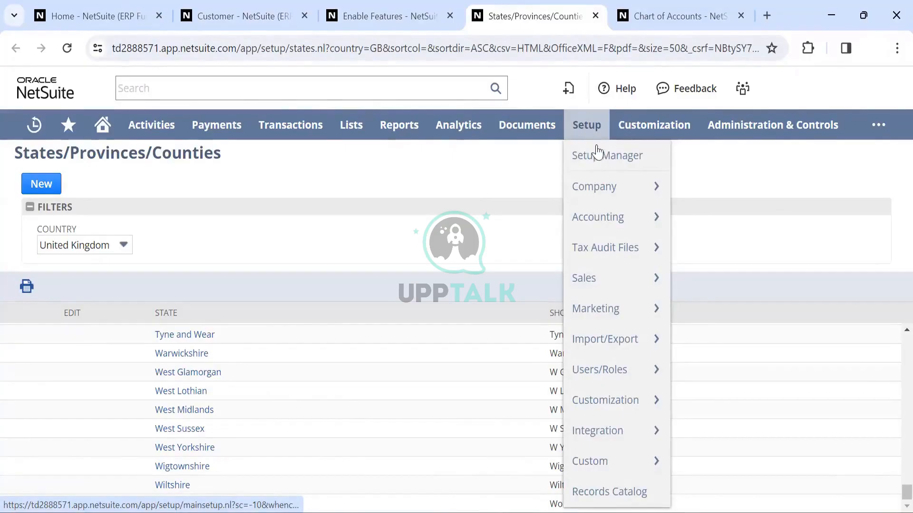
pyautogui.moveTo(613, 186)
pyautogui.scroll(-6, 736, 287)
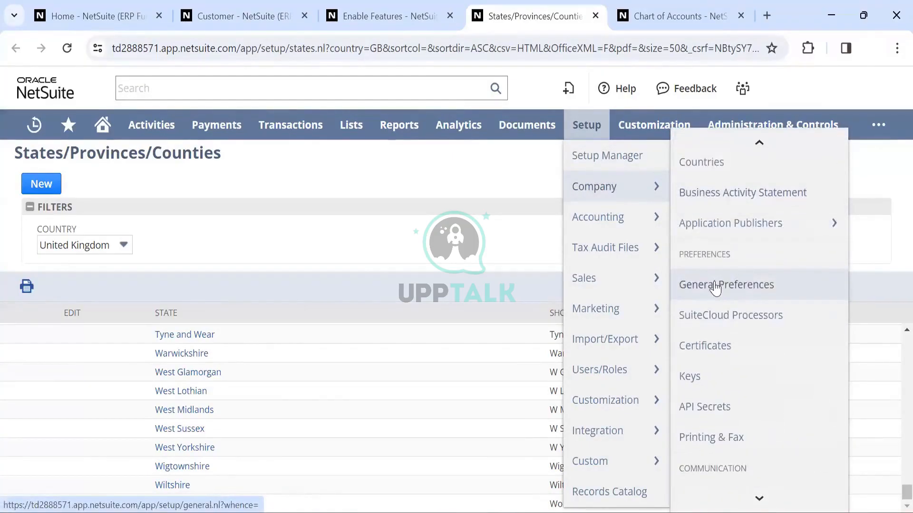
pyautogui.scroll(-1, 710, 286)
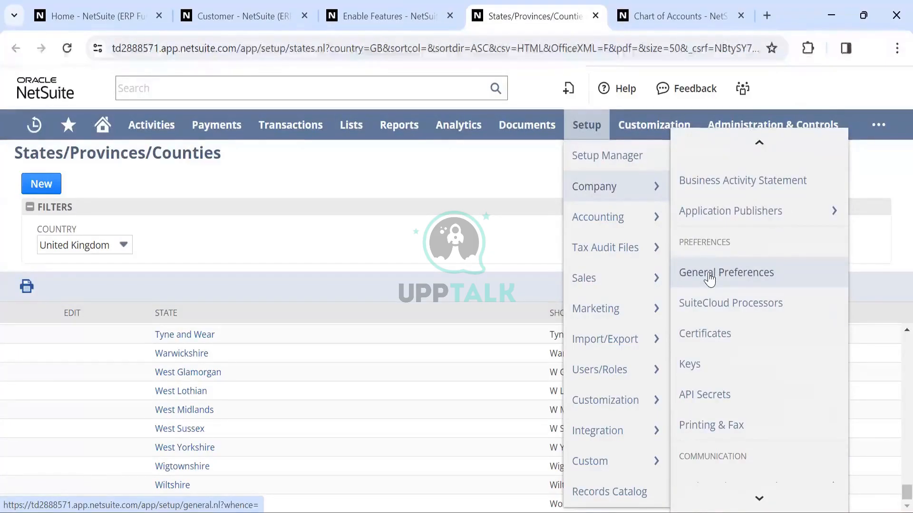
pyautogui.middleClick(710, 279)
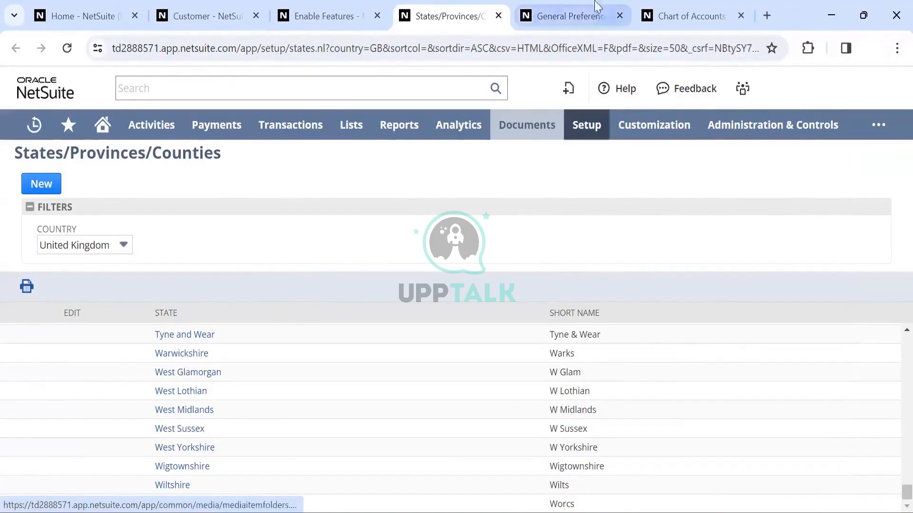
pyautogui.hotkey('ctrl', 'Tab')
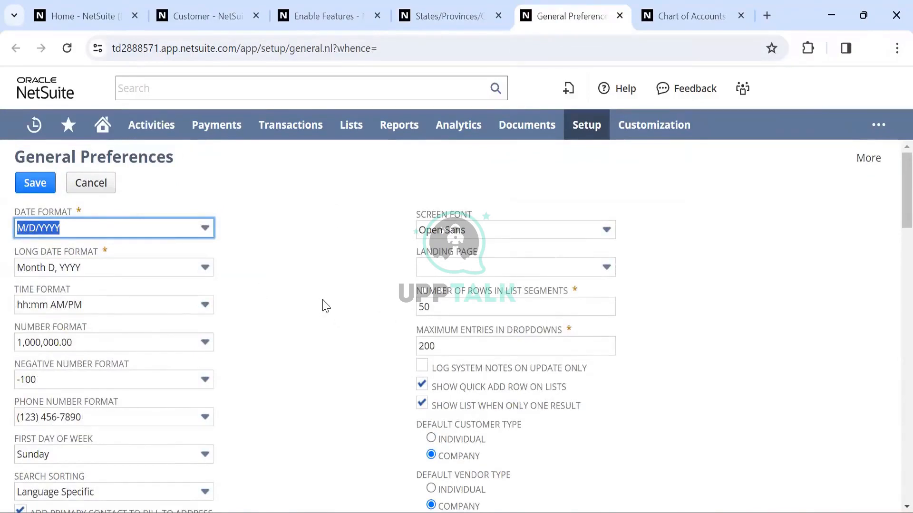
# Step: Set the Date Format in General Preferences to DD/MM/YYYY
pyautogui.click(95, 225)
pyautogui.click(94, 229)
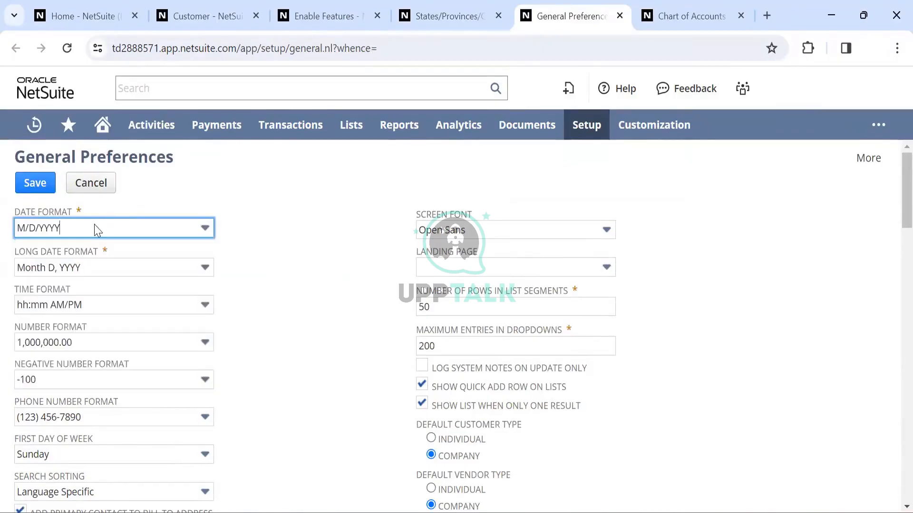
pyautogui.click(95, 227)
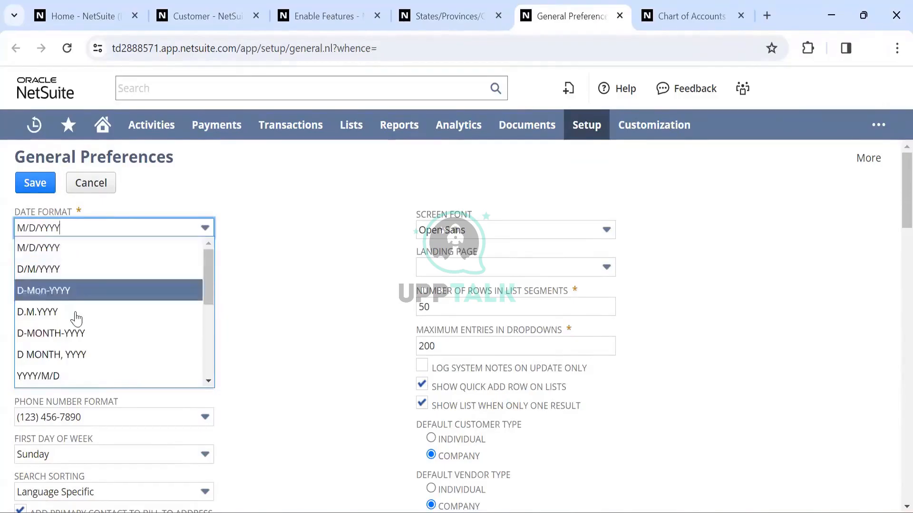
pyautogui.scroll(-1, 58, 319)
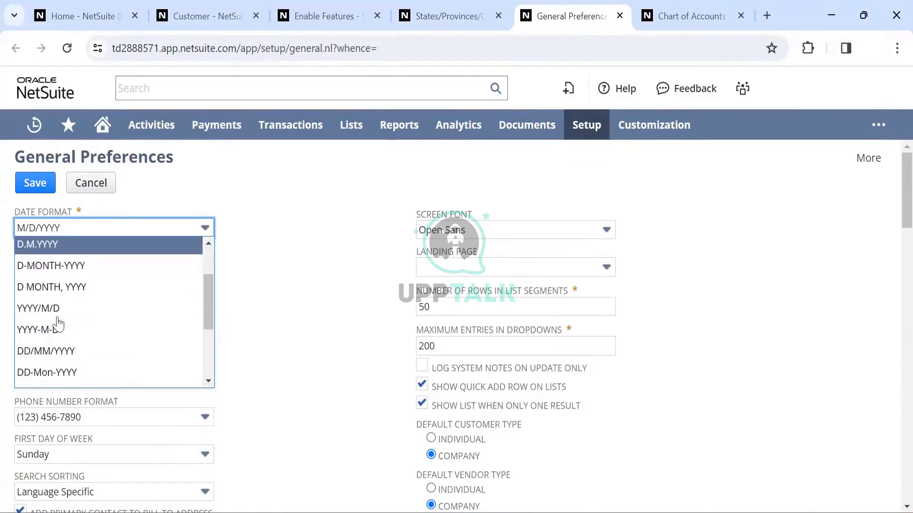
pyautogui.click(50, 351)
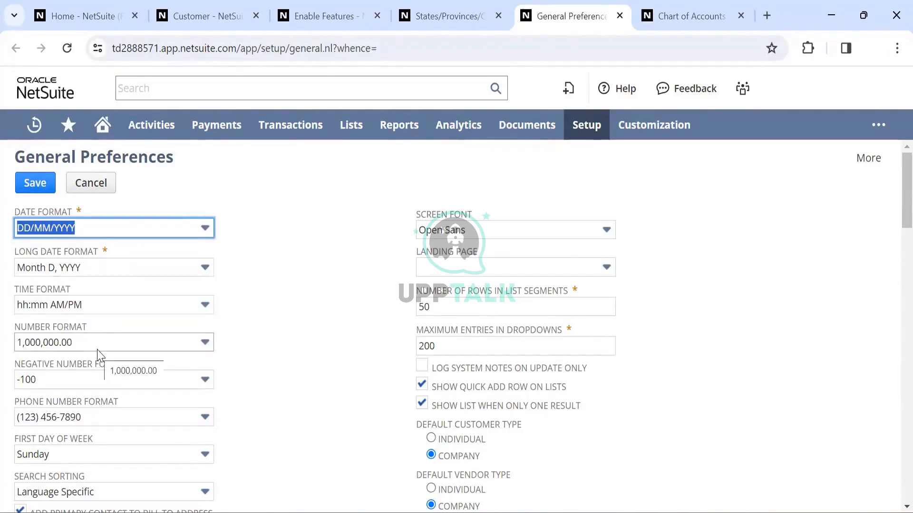
# Step: Check the options offered for Number Format and First Day of Week, leaving both selections as they are
pyautogui.click(122, 347)
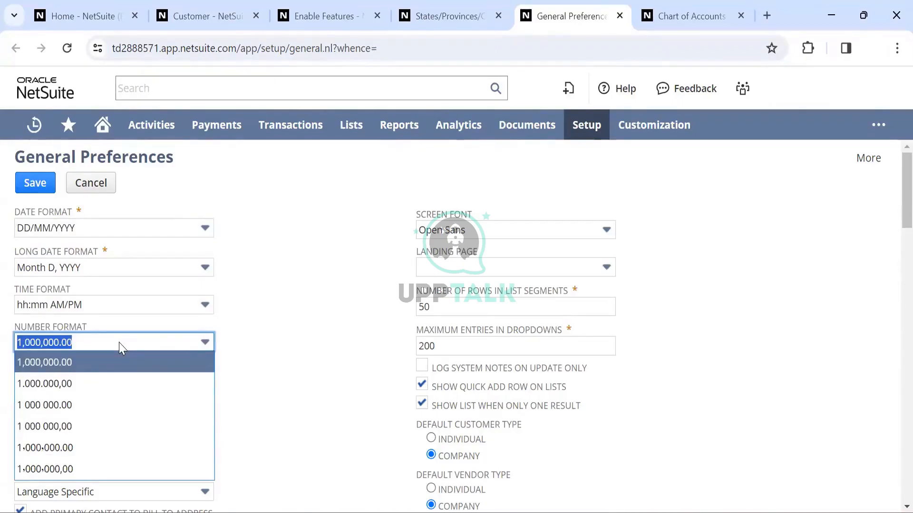
pyautogui.click(120, 339)
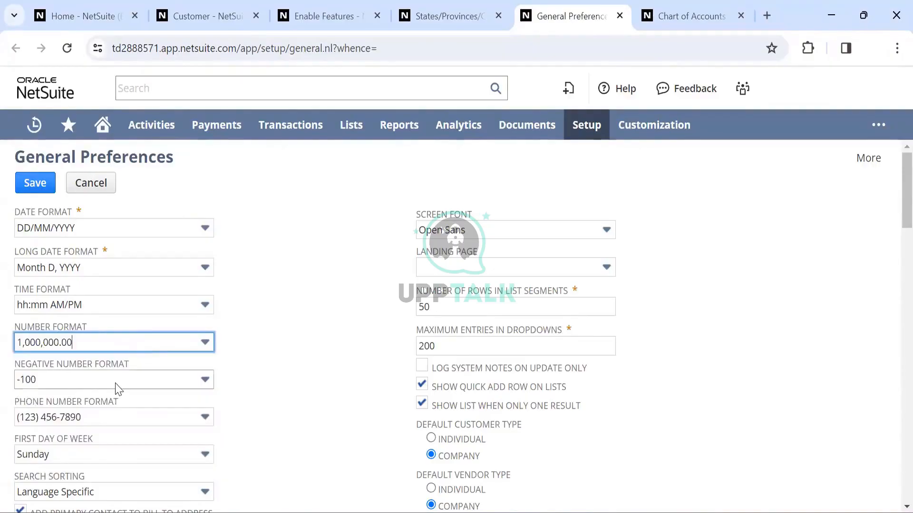
pyautogui.scroll(-2, 117, 389)
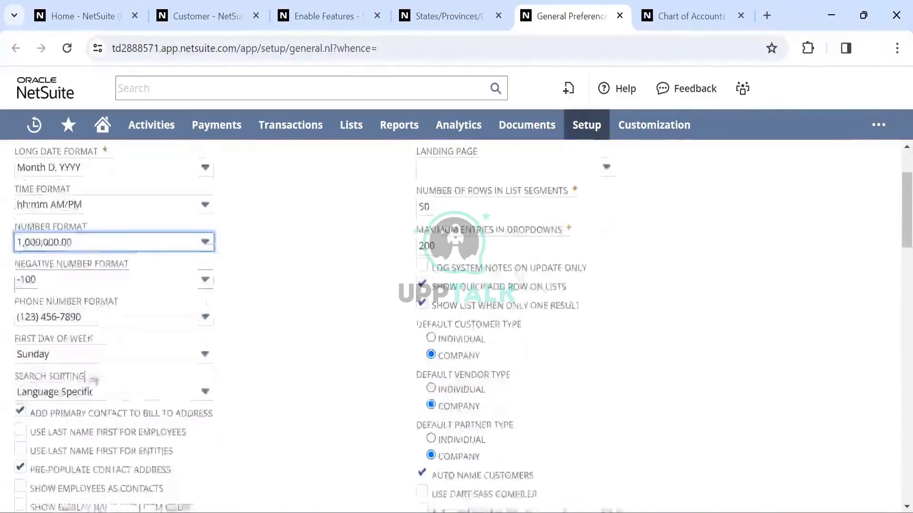
pyautogui.click(124, 354)
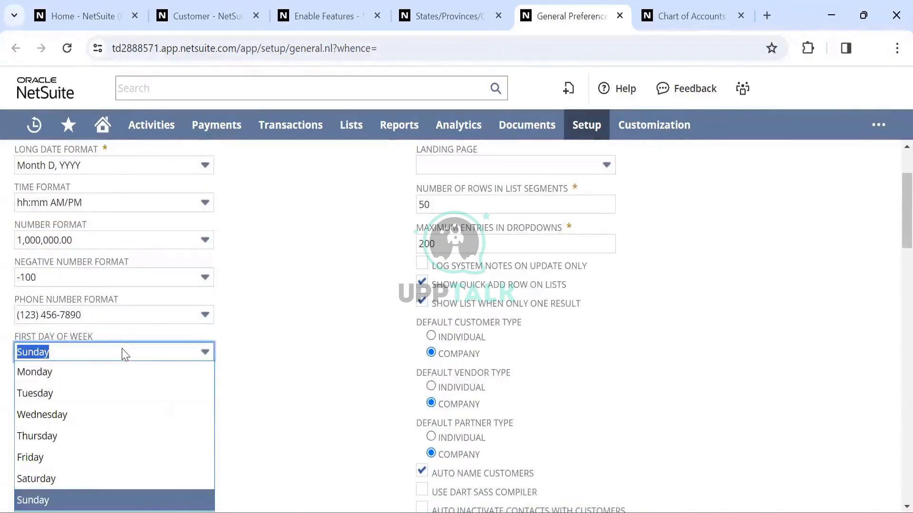
pyautogui.click(124, 354)
# Step: Examine the contact, password, session timeout, address and customer center settings in General Preferences
pyautogui.scroll(-4, 140, 357)
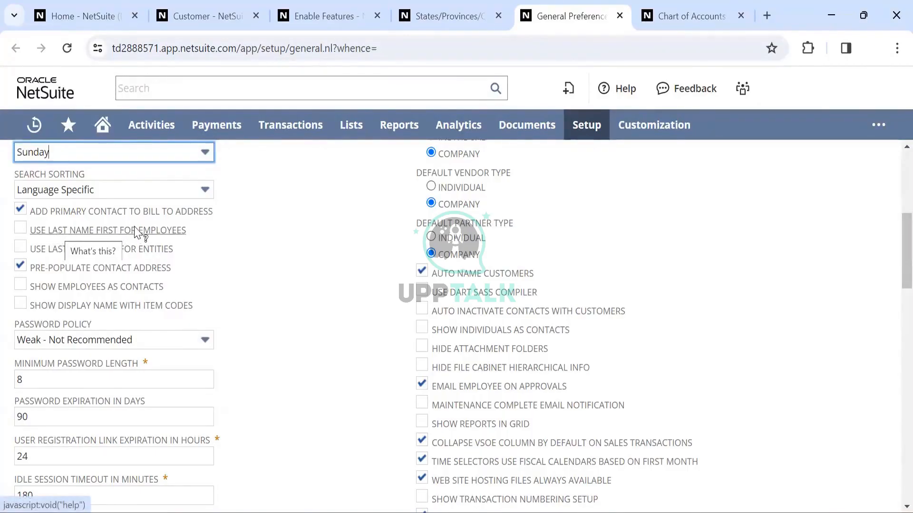
pyautogui.scroll(-3, 249, 266)
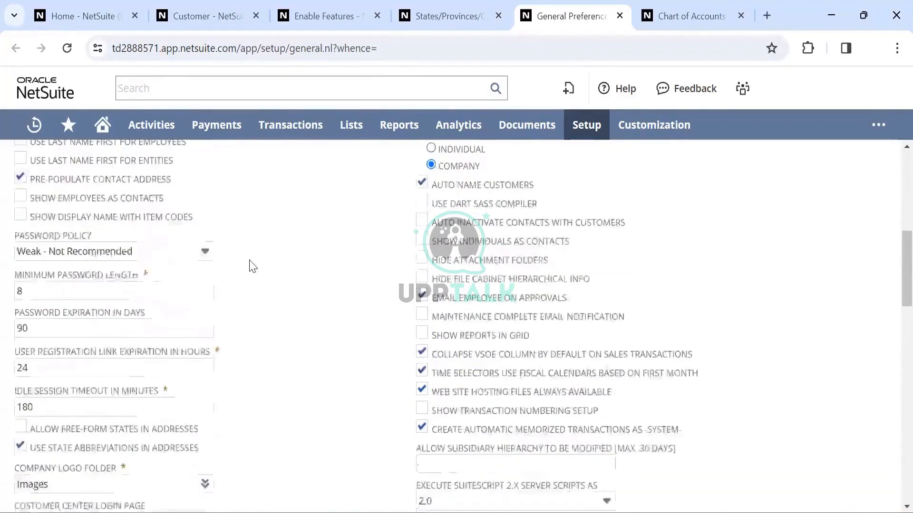
pyautogui.scroll(-5, 252, 266)
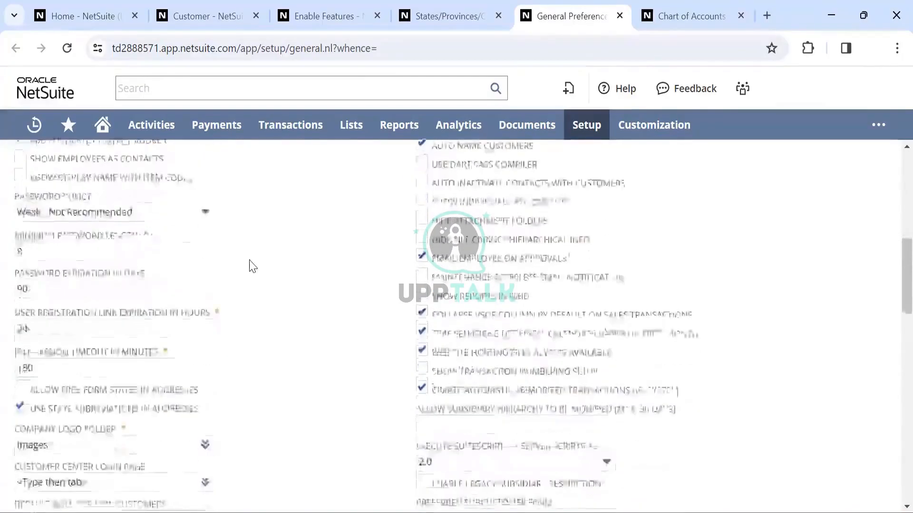
pyautogui.scroll(-8, 252, 266)
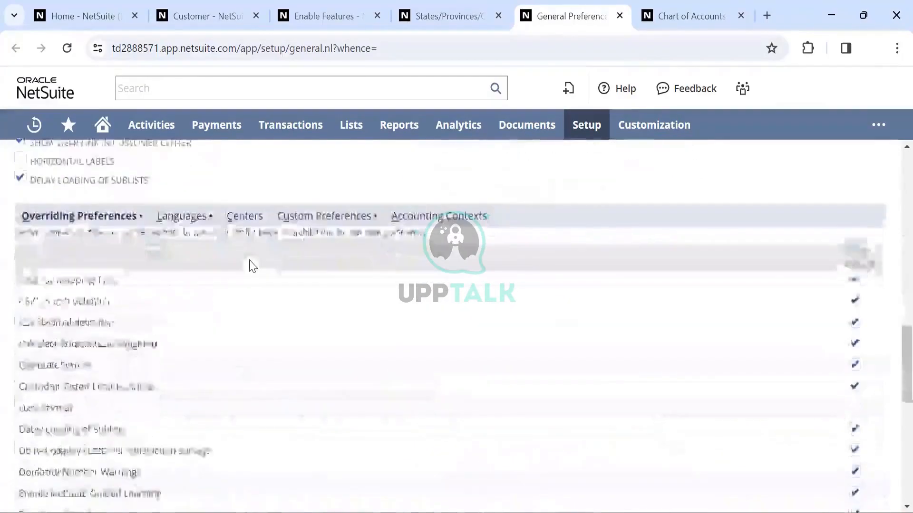
pyautogui.scroll(4, 253, 267)
pyautogui.scroll(10, 252, 266)
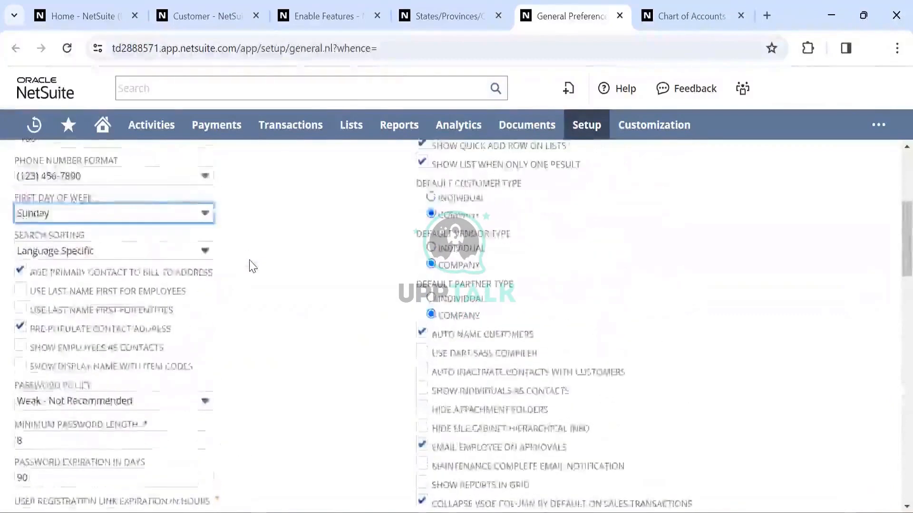
pyautogui.scroll(4, 252, 267)
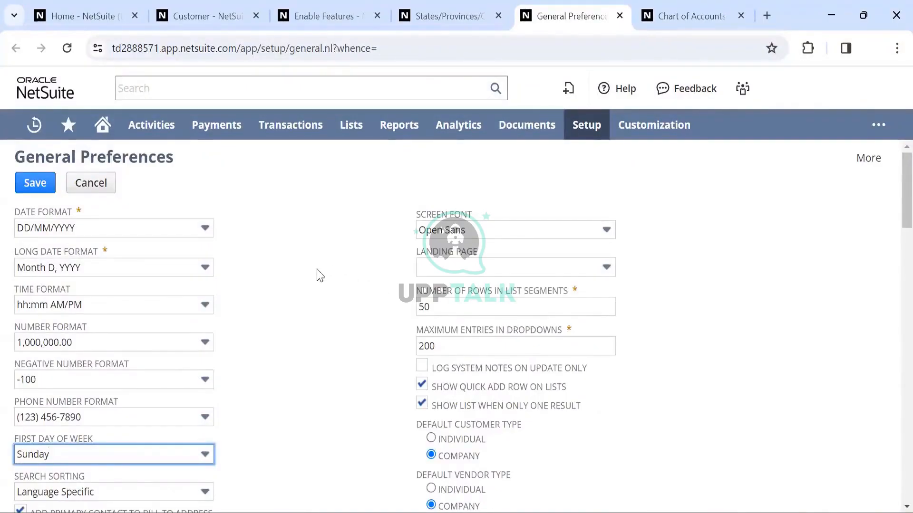
pyautogui.scroll(-4, 320, 275)
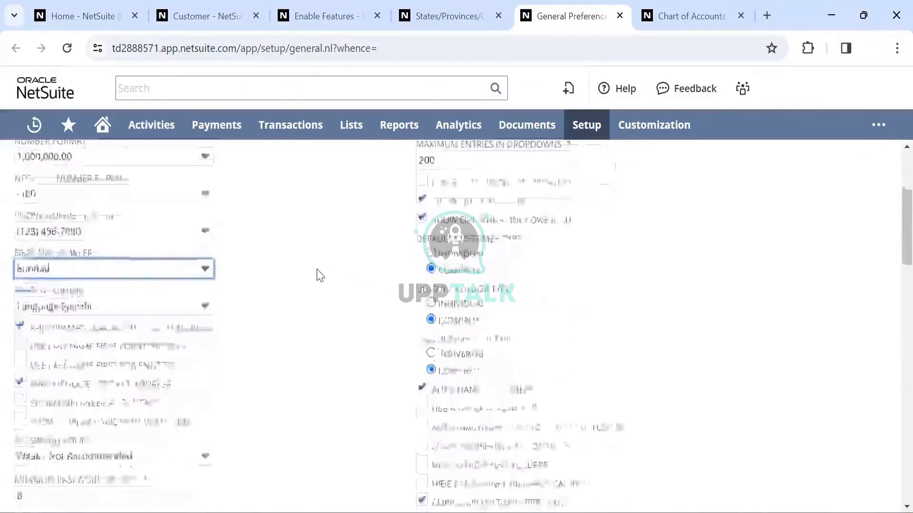
pyautogui.scroll(-5, 319, 275)
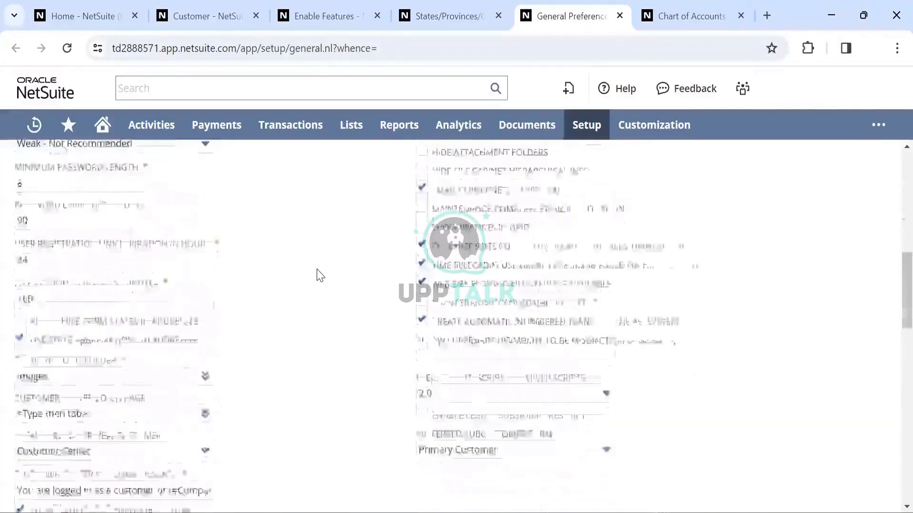
pyautogui.moveTo(583, 125)
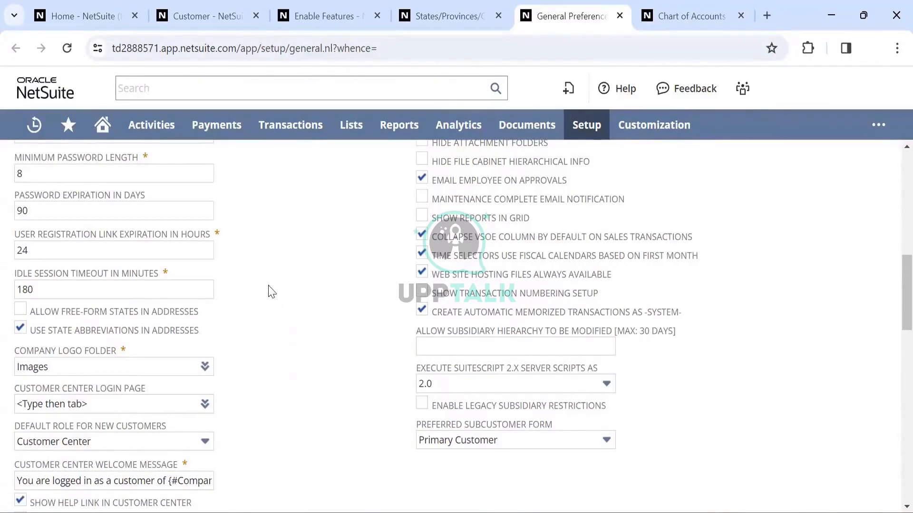
pyautogui.scroll(-2, 271, 291)
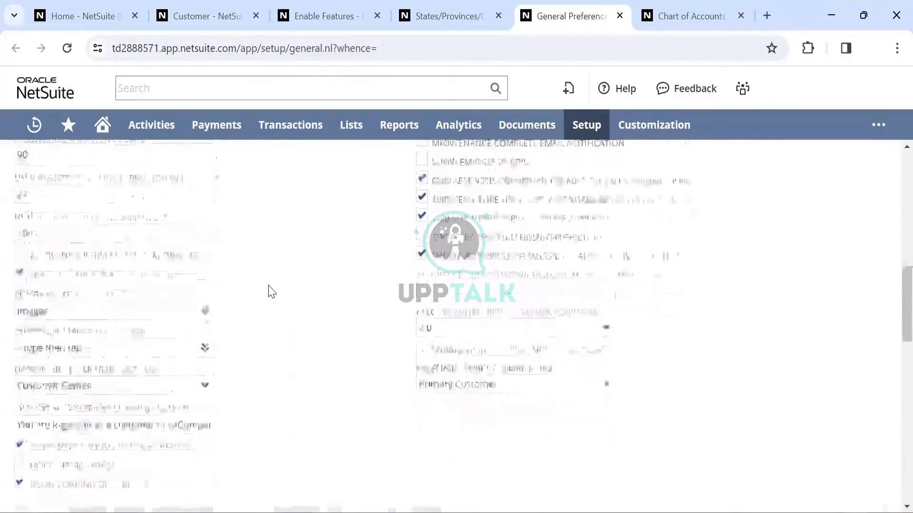
pyautogui.scroll(3, 272, 291)
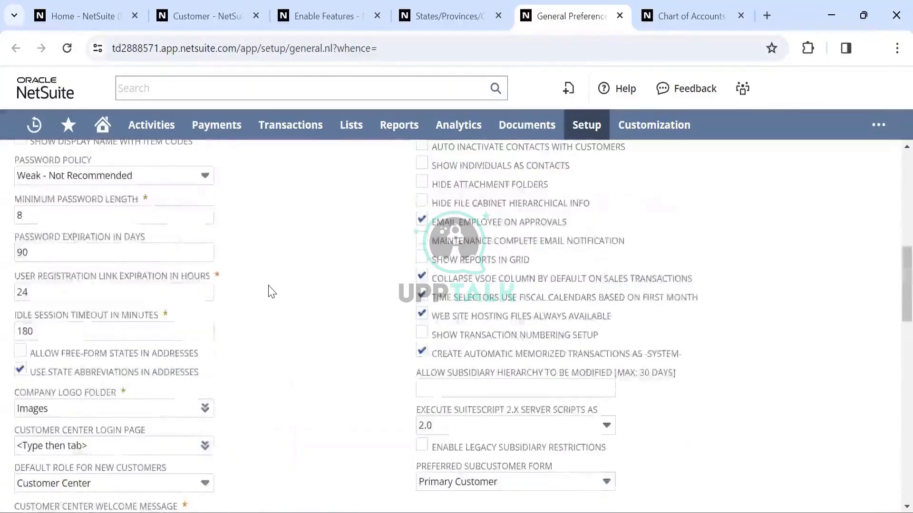
pyautogui.scroll(-1, 272, 292)
# Step: Check the typefaces offered for Screen Font without choosing a different one
pyautogui.scroll(10, 272, 292)
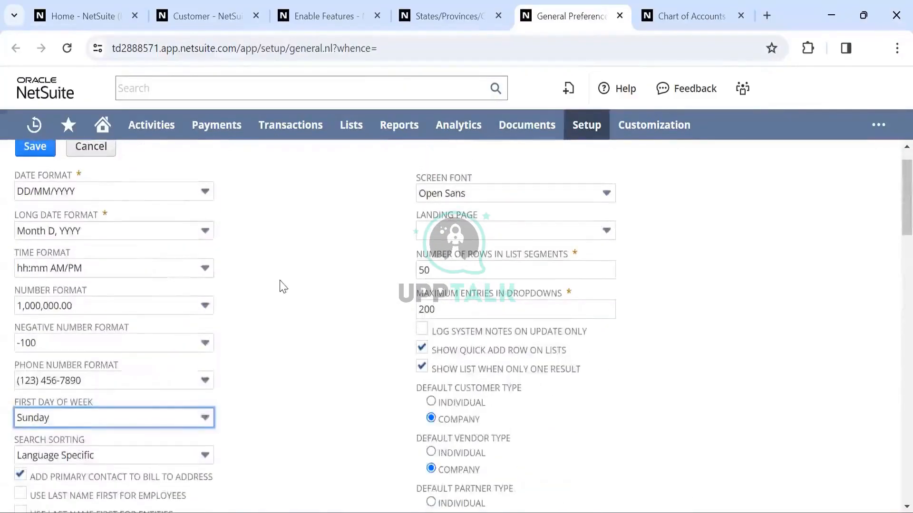
pyautogui.click(492, 199)
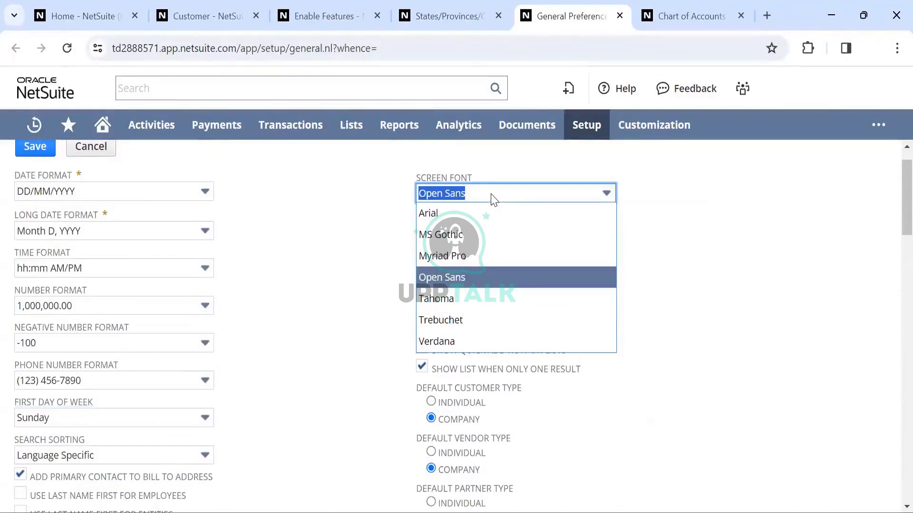
pyautogui.click(493, 198)
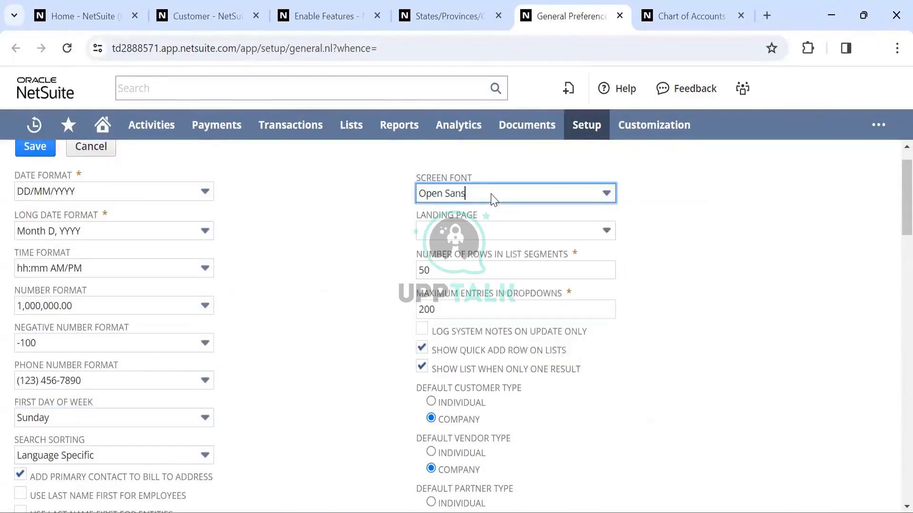
# Step: Look through the whole General Preferences page, including the Overriding Preferences list, and review the main settings again
pyautogui.scroll(-20, 341, 351)
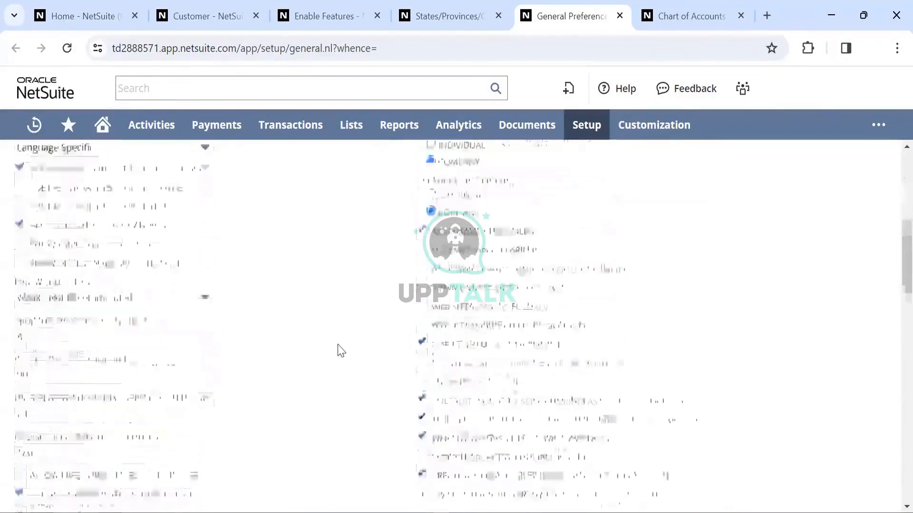
pyautogui.scroll(20, 341, 351)
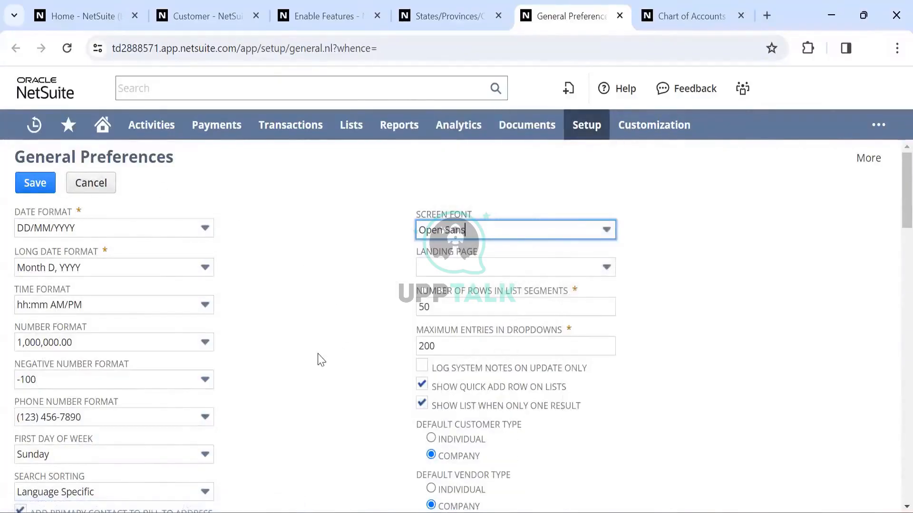
pyautogui.scroll(-2, 319, 360)
pyautogui.scroll(-6, 318, 361)
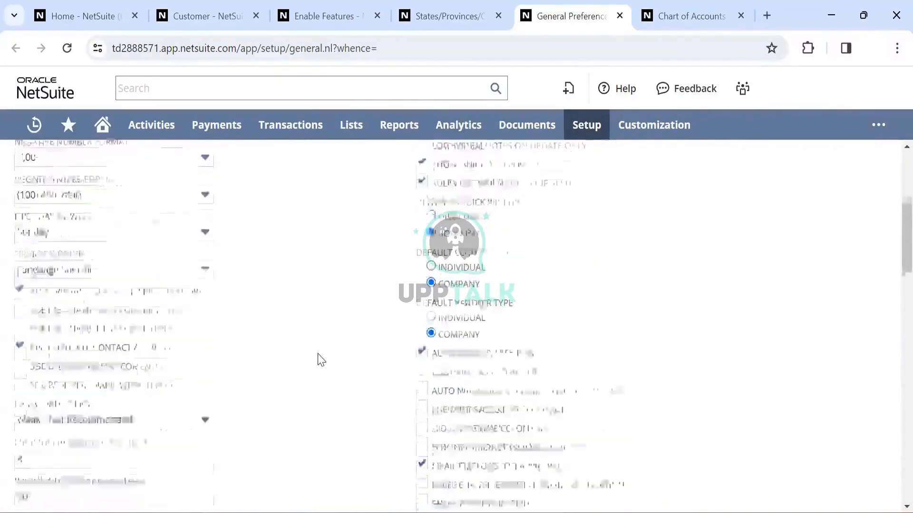
pyautogui.scroll(-15, 318, 360)
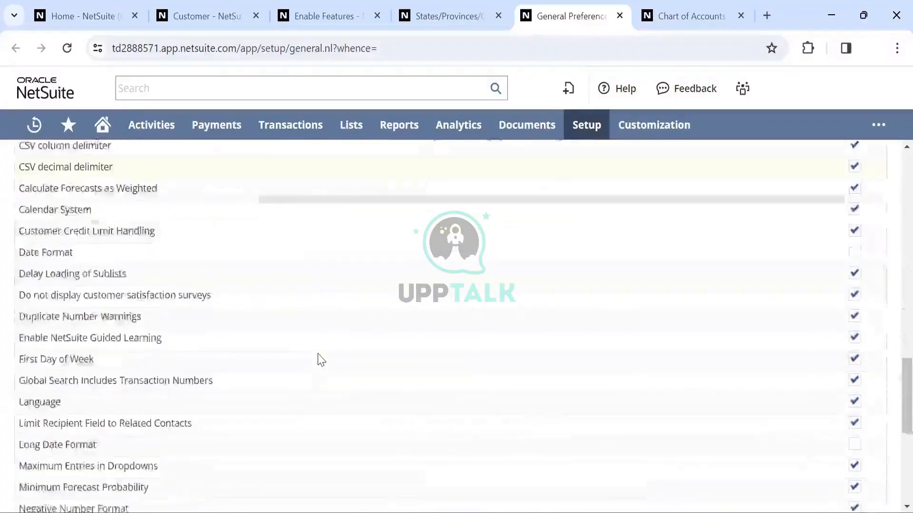
pyautogui.scroll(-7, 318, 361)
pyautogui.scroll(20, 318, 360)
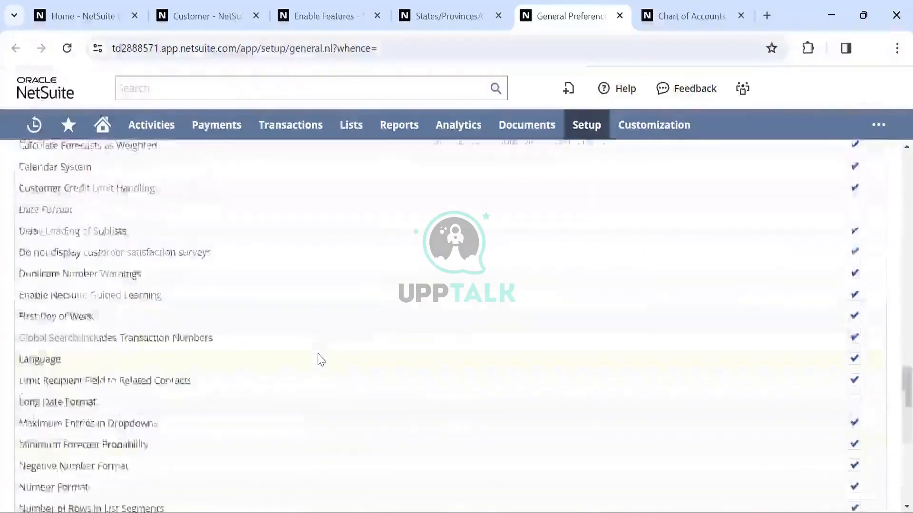
pyautogui.scroll(10, 318, 360)
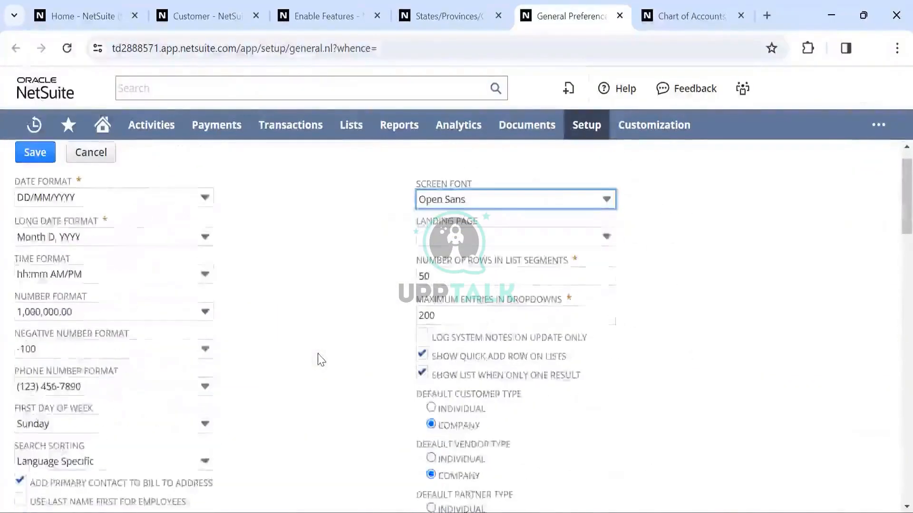
pyautogui.scroll(-7, 318, 360)
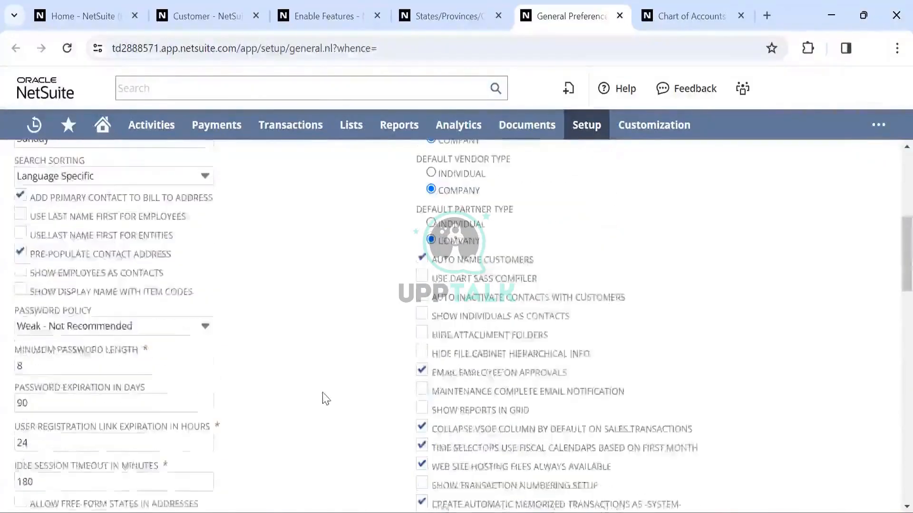
pyautogui.scroll(7, 312, 340)
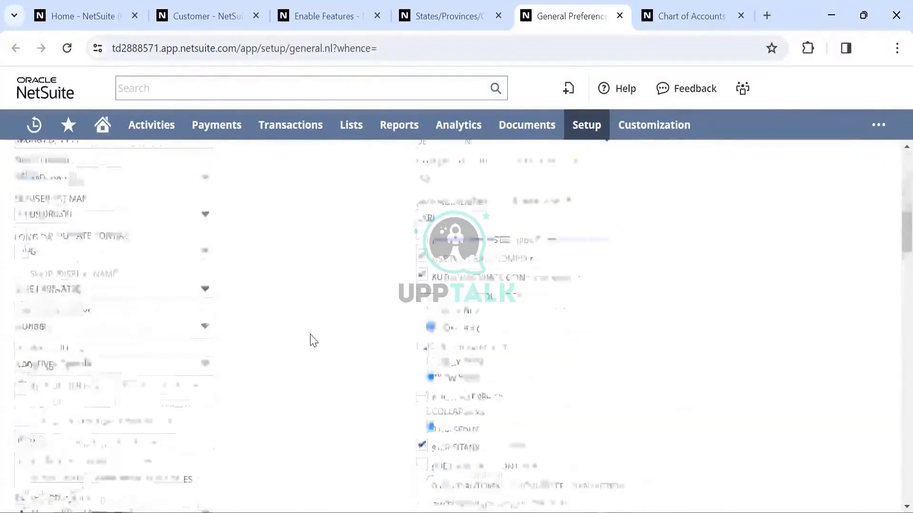
# Step: Skim General Preferences down to the Overriding Preferences list and return to the date format and screen font settings
pyautogui.scroll(-2, 313, 340)
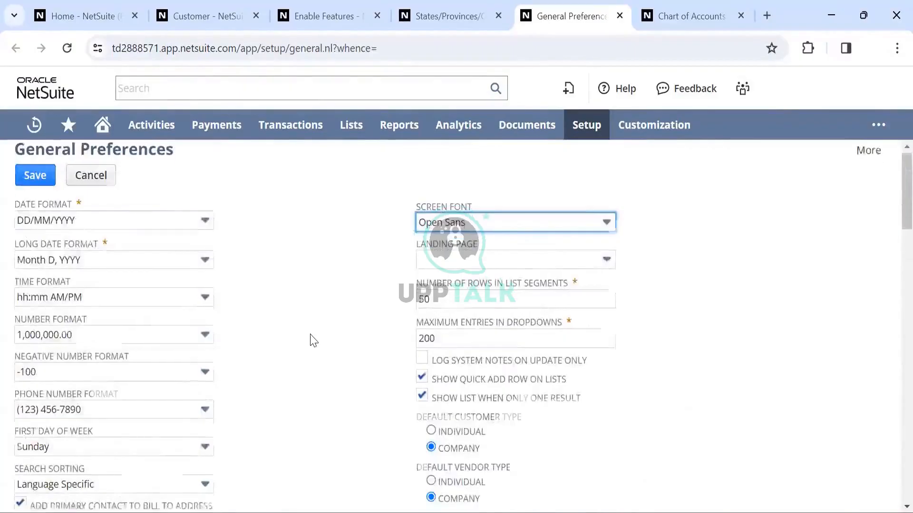
pyautogui.scroll(2, 313, 340)
pyautogui.scroll(-7, 313, 341)
pyautogui.scroll(-9, 313, 341)
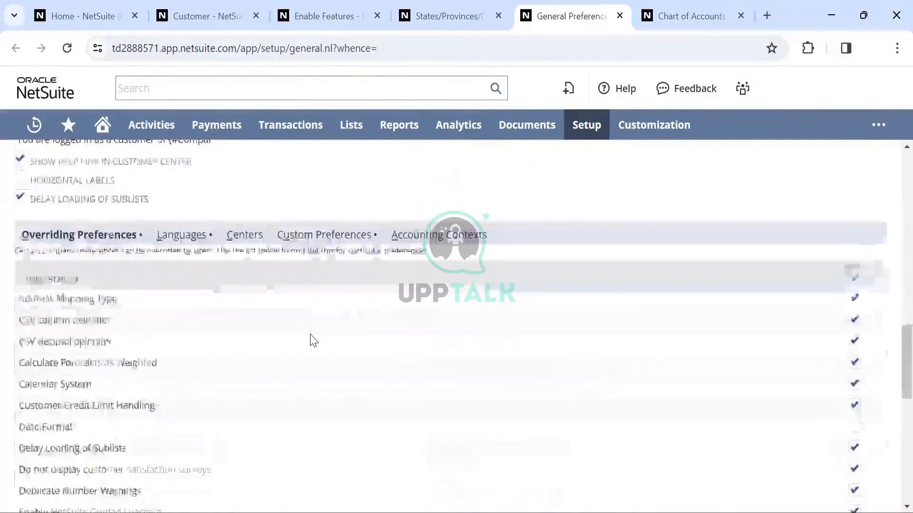
pyautogui.scroll(5, 313, 341)
pyautogui.scroll(3, 313, 341)
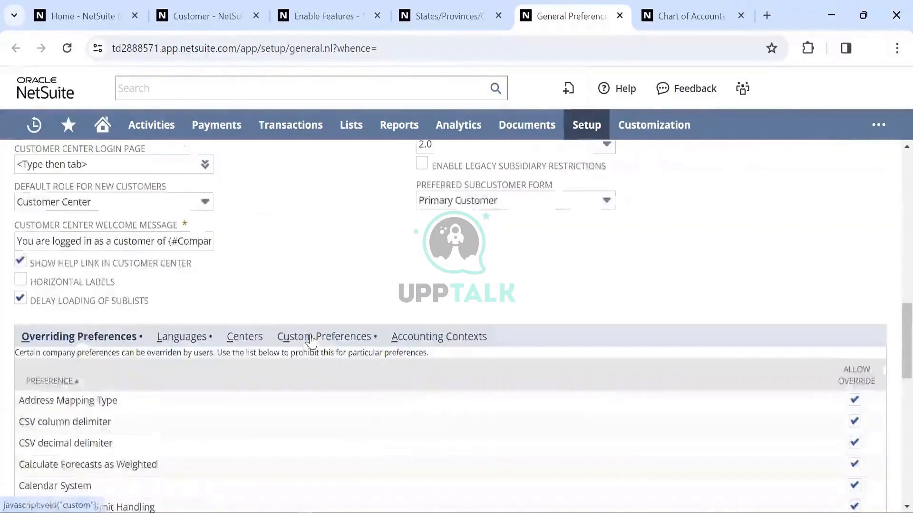
pyautogui.scroll(7, 310, 252)
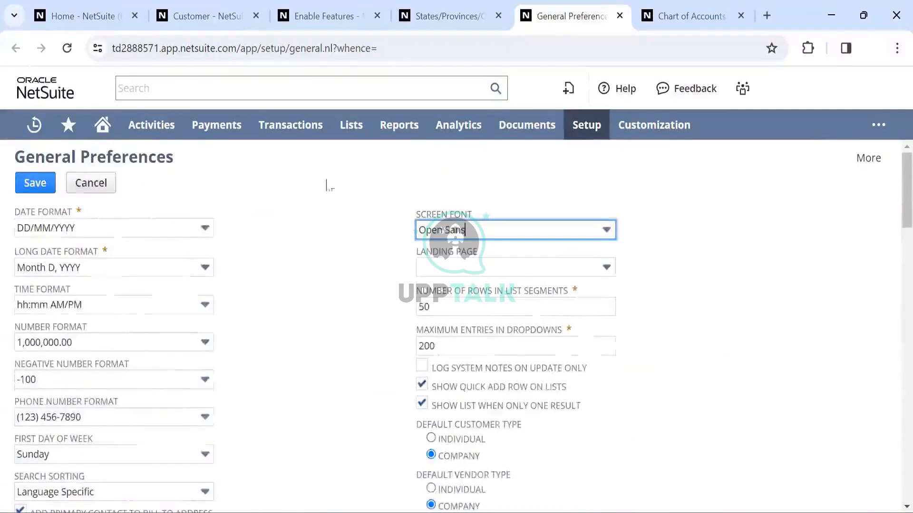
# Step: Open the personal Set Preferences page and view its general user profile and default settings
pyautogui.moveTo(101, 138)
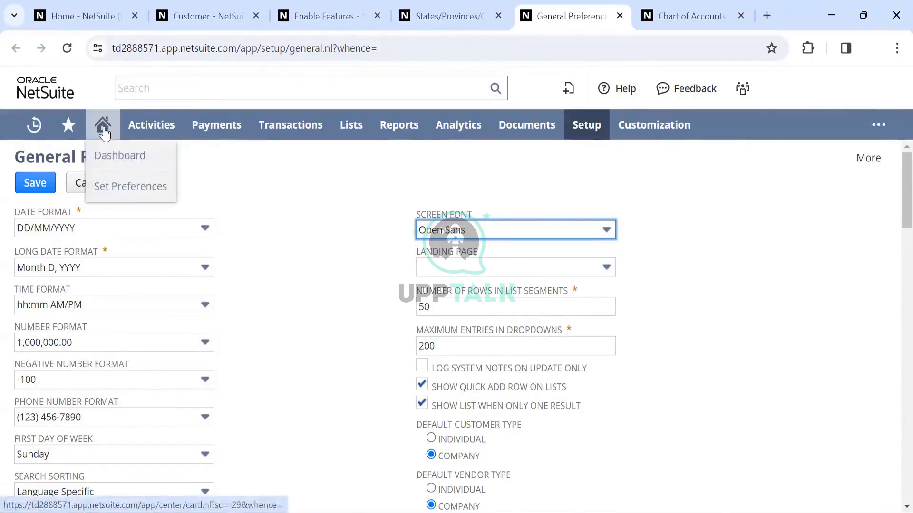
pyautogui.click(122, 187)
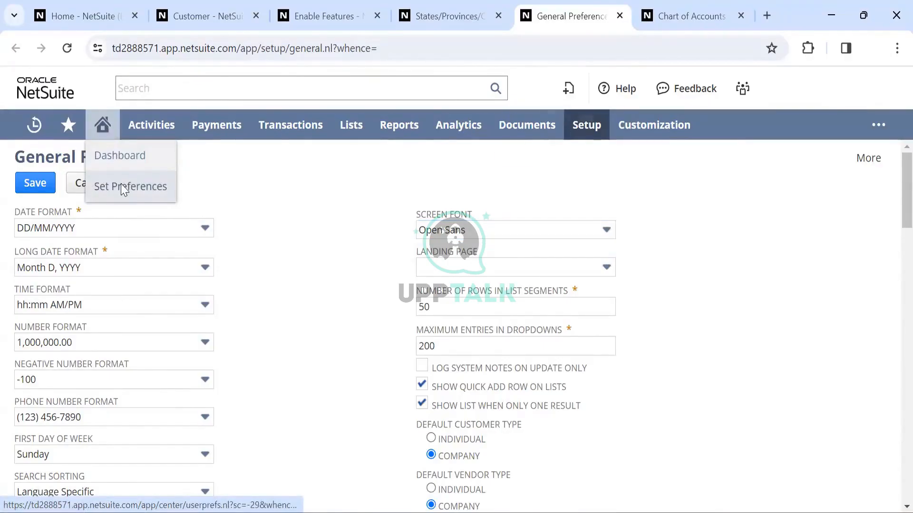
pyautogui.click(520, 146)
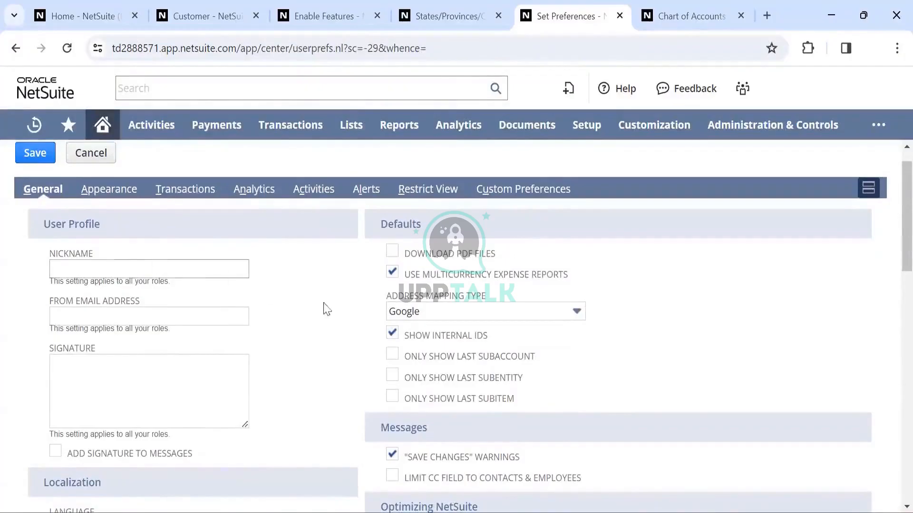
pyautogui.scroll(-1, 330, 337)
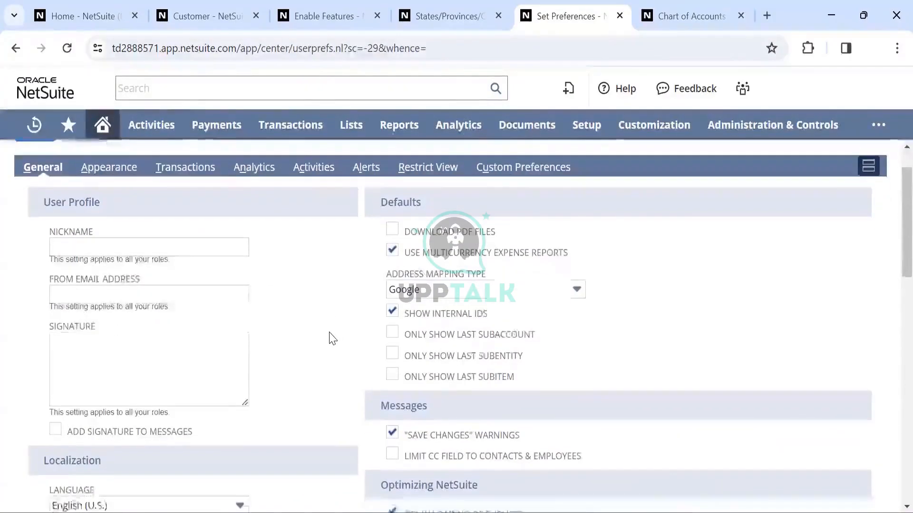
pyautogui.scroll(1, 76, 265)
# Step: Enter the user's nickname in the User Profile and place the cursor in the empty Signature field
pyautogui.click(77, 265)
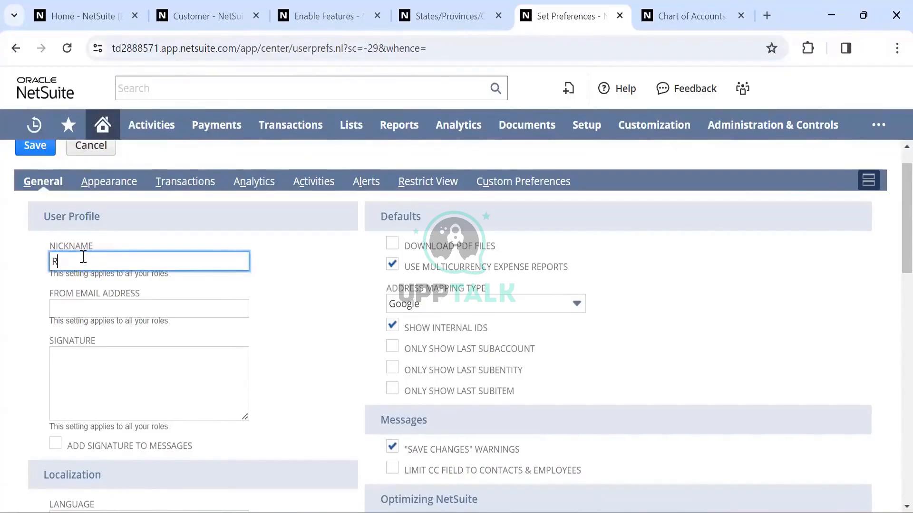
pyautogui.write('anjit')
pyautogui.click(90, 378)
pyautogui.scroll(-1, 122, 395)
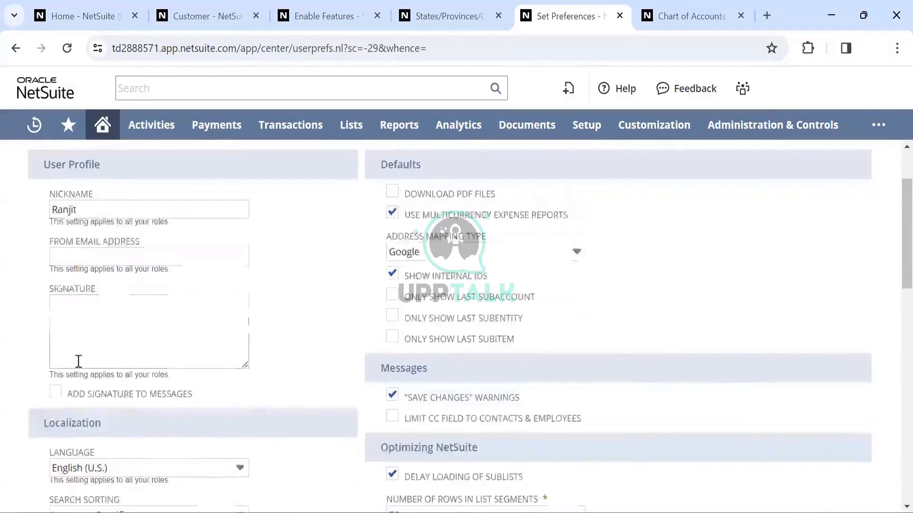
pyautogui.click(82, 318)
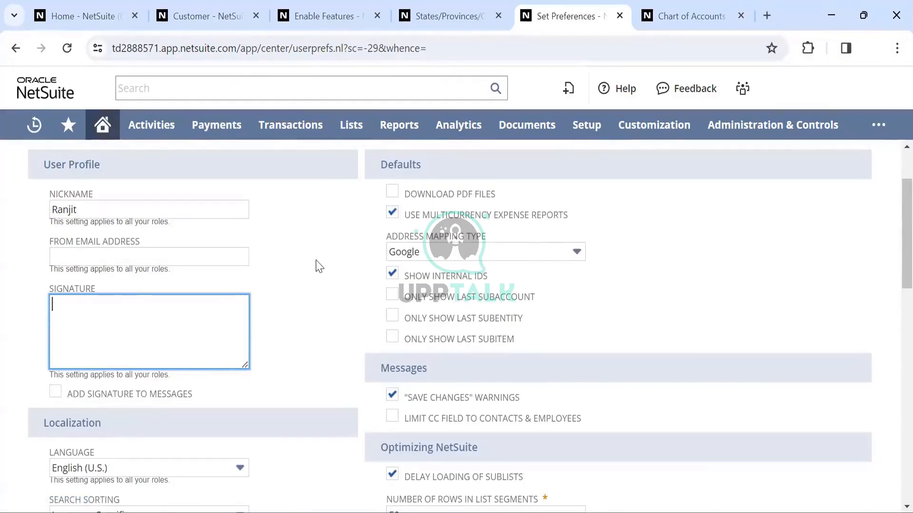
# Step: Review the Localization, Optimizing NetSuite and Formatting sections of the general user preferences
pyautogui.scroll(-6, 295, 280)
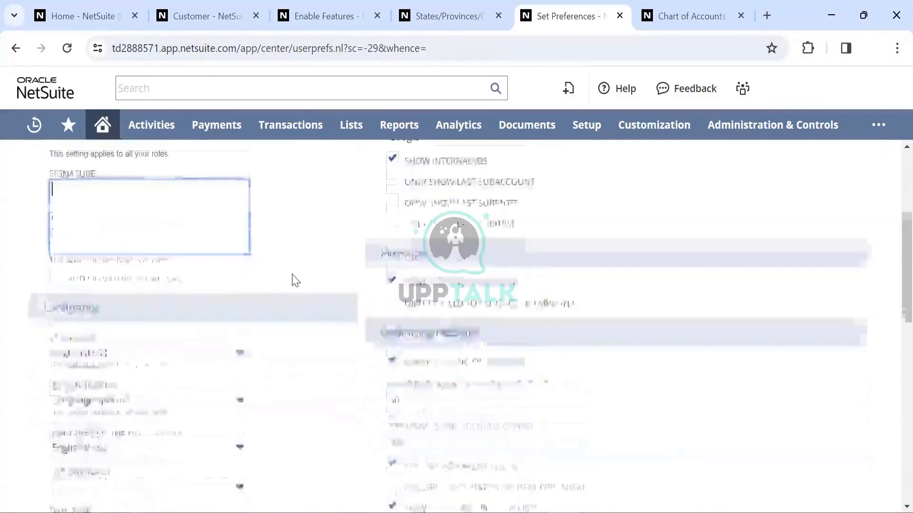
pyautogui.scroll(3, 295, 281)
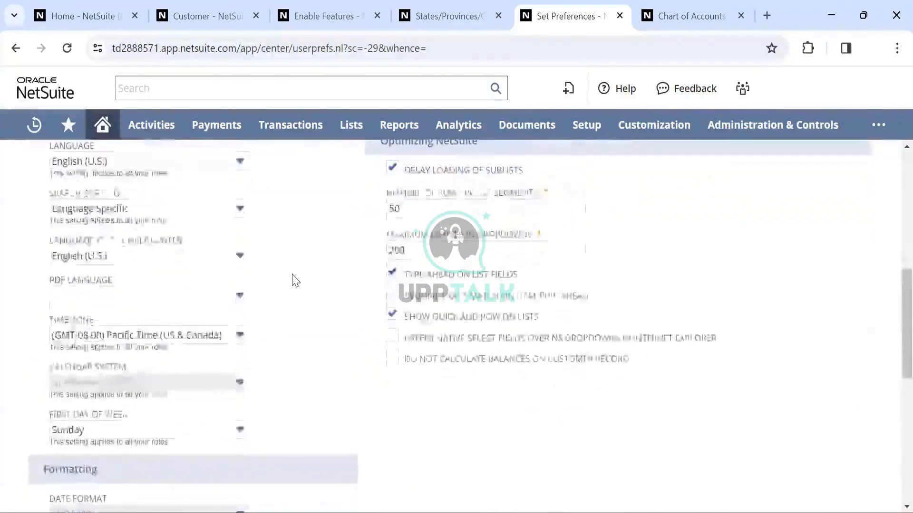
pyautogui.scroll(-4, 186, 352)
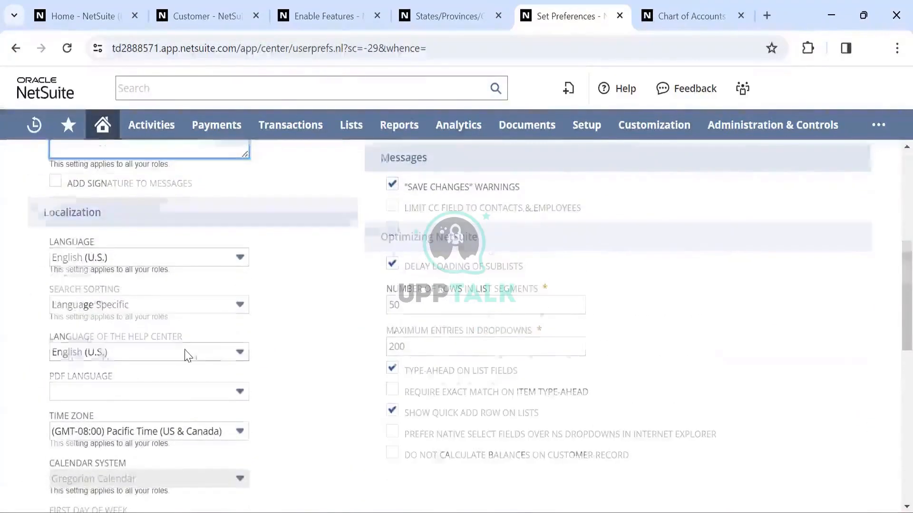
pyautogui.scroll(-5, 171, 375)
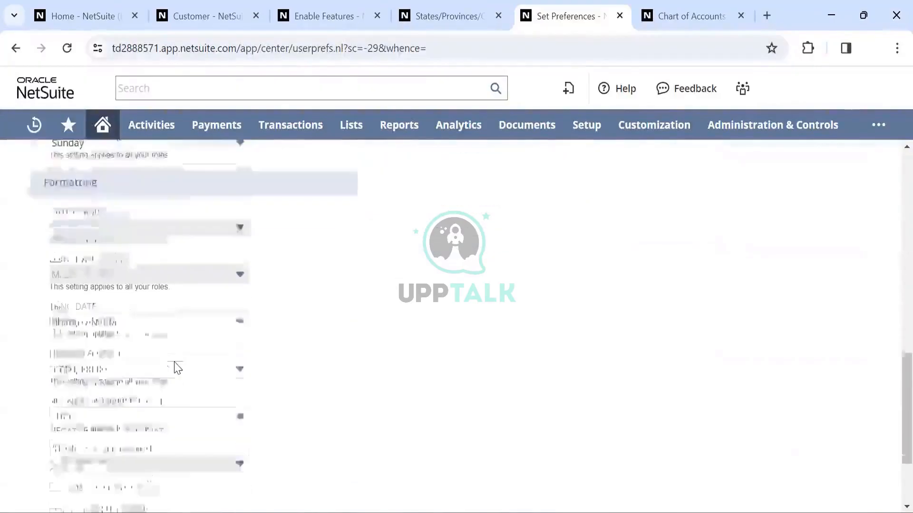
pyautogui.scroll(10, 175, 366)
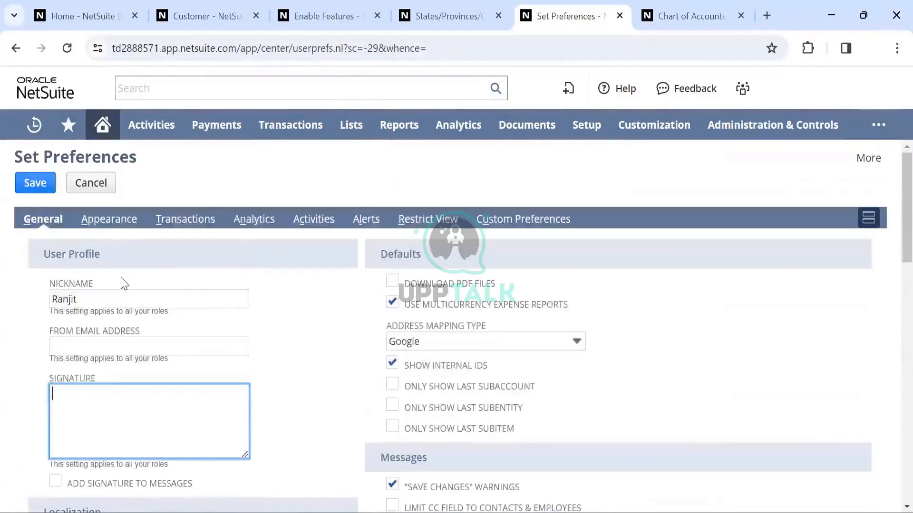
# Step: Set the Color Theme in the Appearance preferences to Basic : Moss Green
pyautogui.click(109, 219)
pyautogui.scroll(-2, 224, 328)
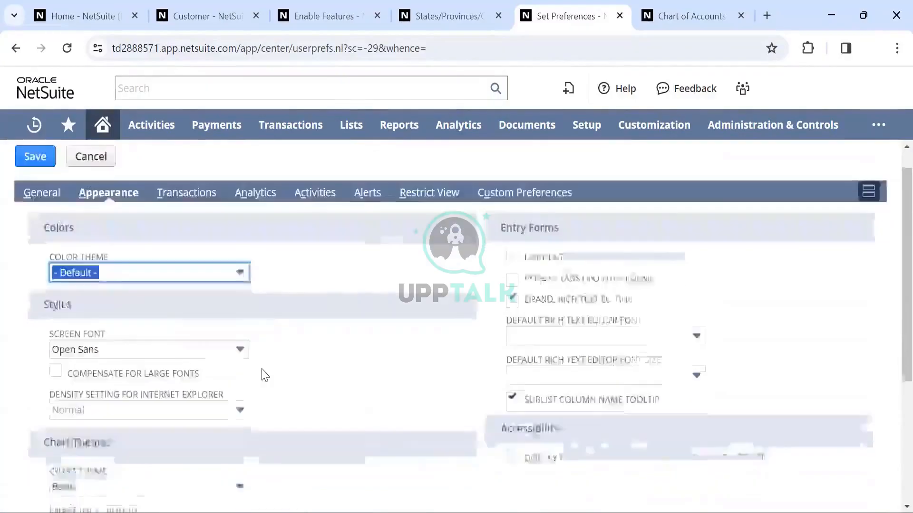
pyautogui.click(239, 228)
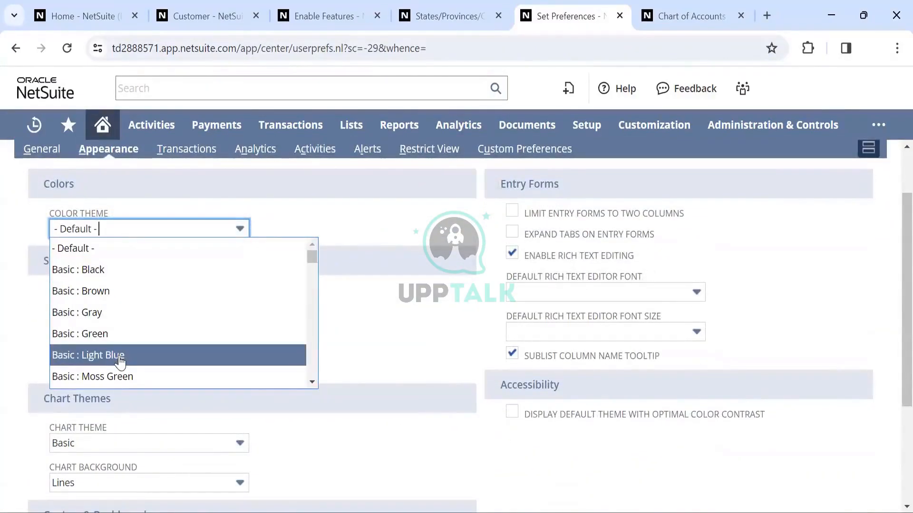
pyautogui.scroll(-3, 112, 326)
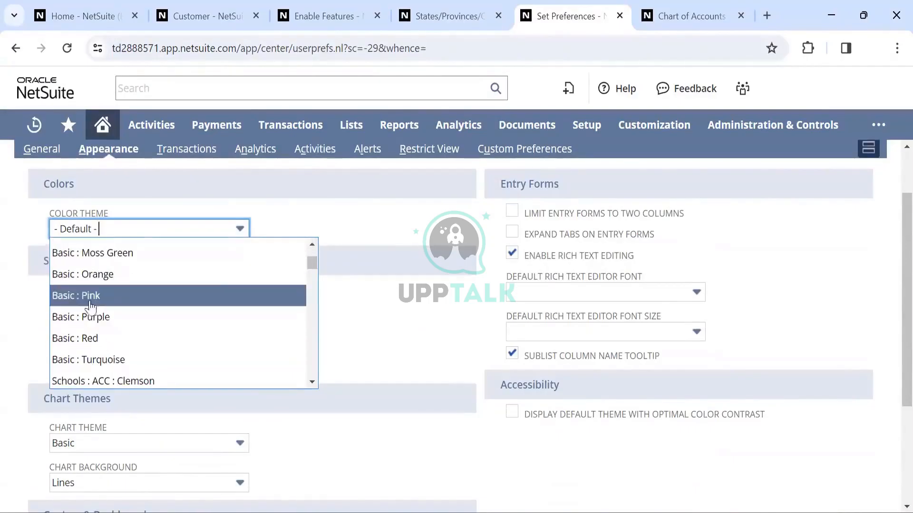
pyautogui.click(108, 253)
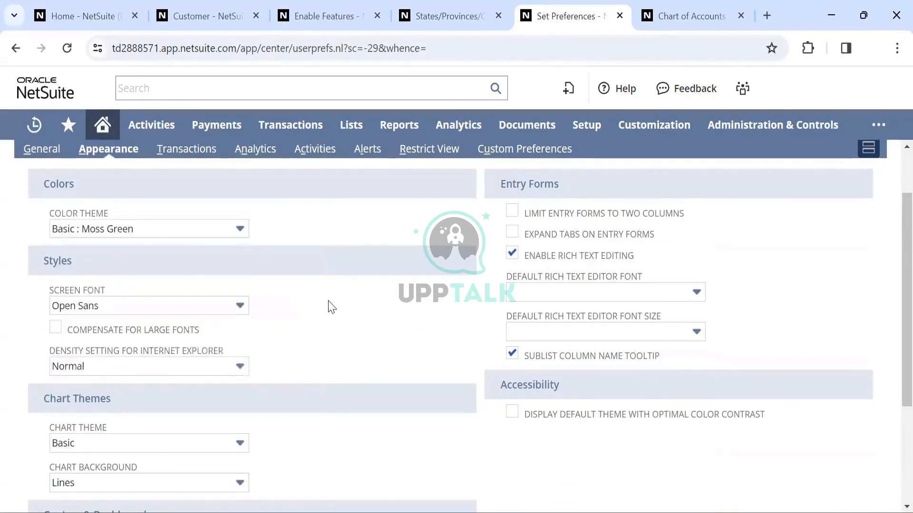
# Step: Set the Screen Font to Tahoma, check the remaining appearance settings and save the preferences
pyautogui.click(198, 308)
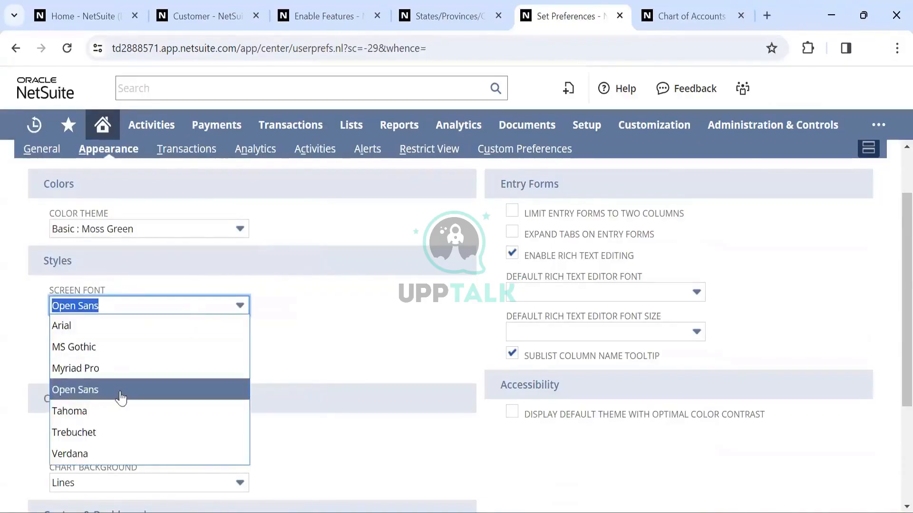
pyautogui.click(75, 412)
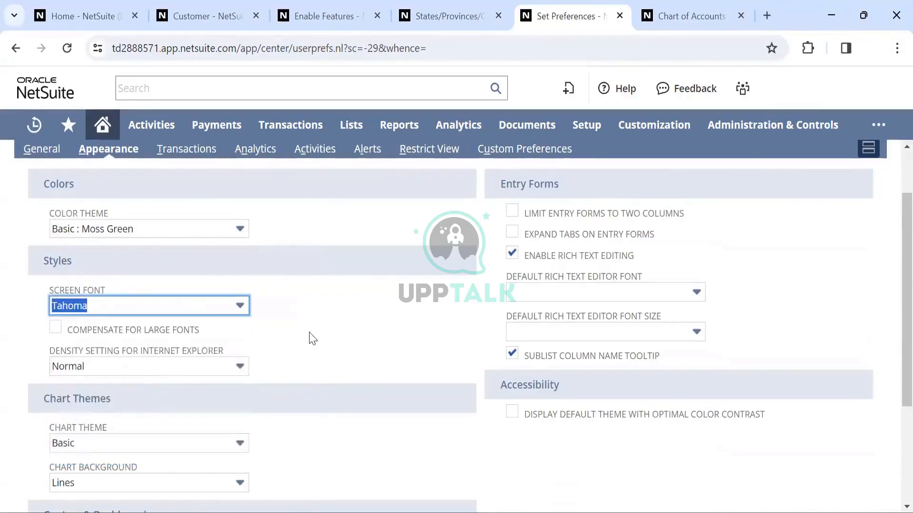
pyautogui.scroll(-5, 234, 350)
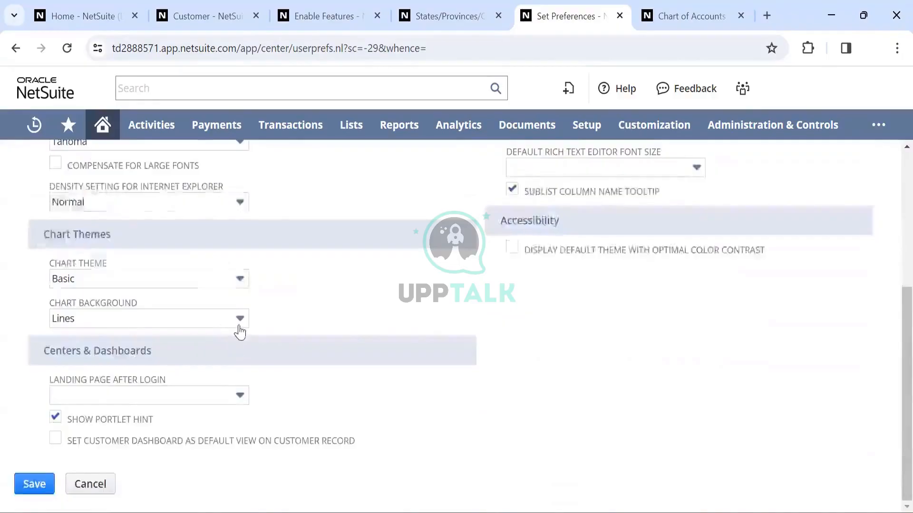
pyautogui.scroll(5, 239, 330)
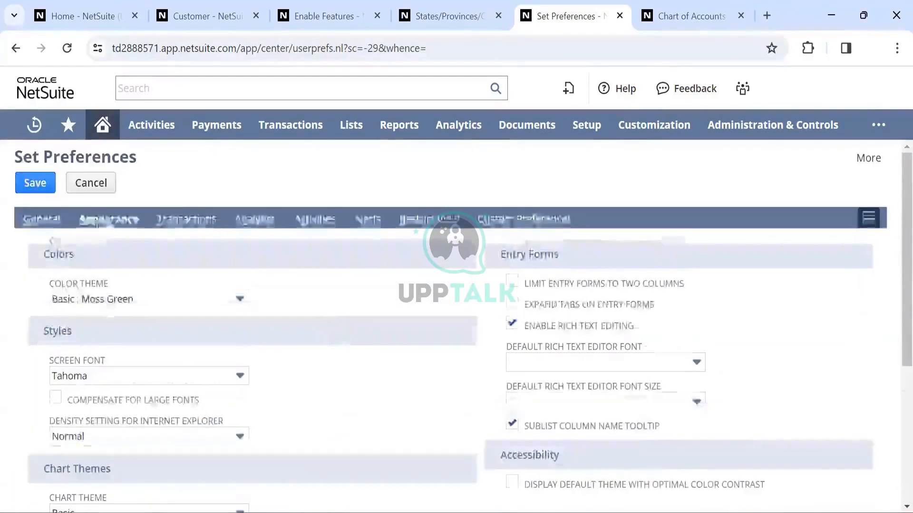
pyautogui.click(33, 188)
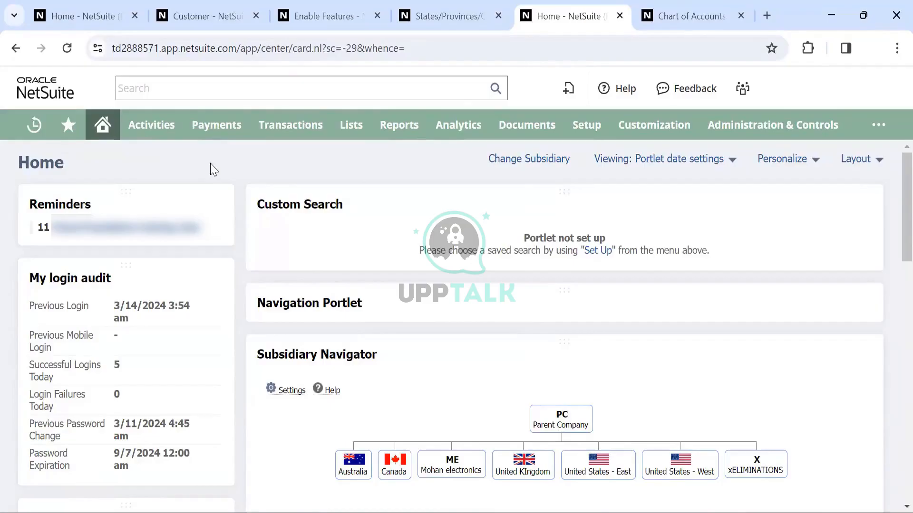
# Step: Reopen the personal Set Preferences page and view its Transactions preferences
pyautogui.moveTo(103, 126)
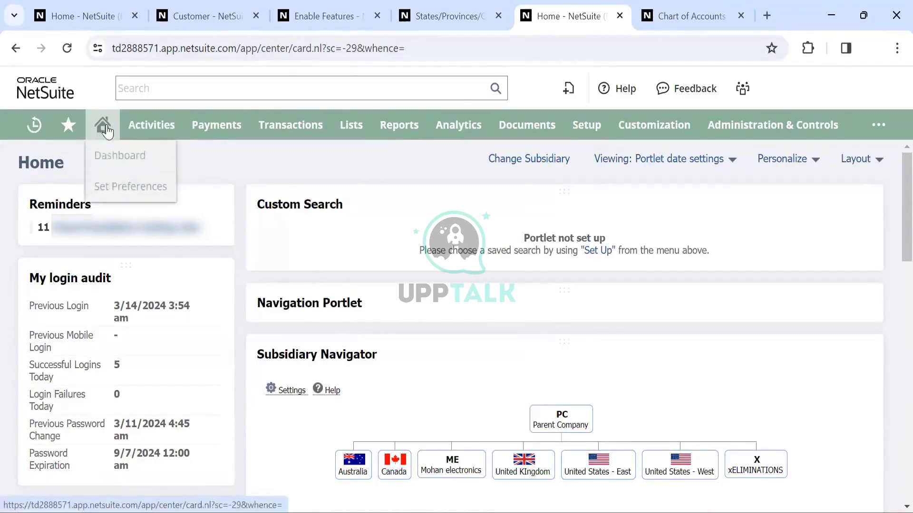
pyautogui.click(122, 189)
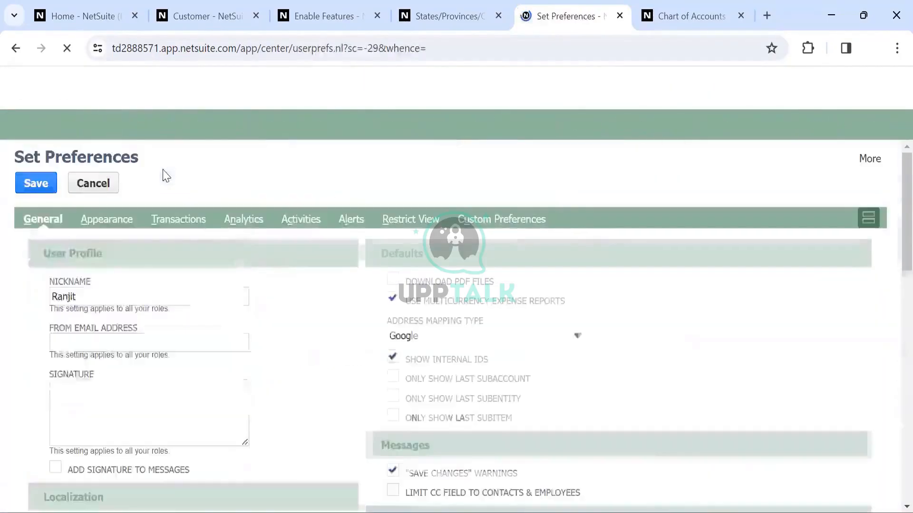
pyautogui.click(177, 220)
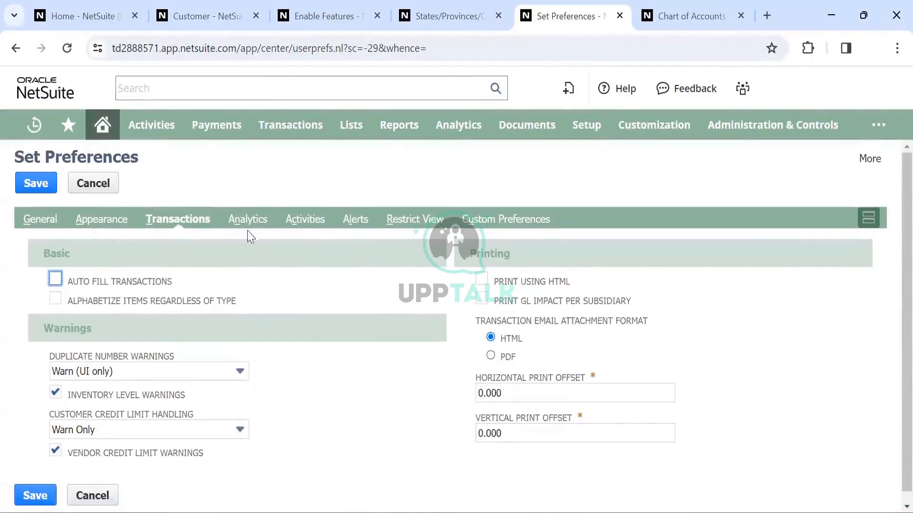
# Step: Review the Reporting, Search and PDF settings in the Analytics preferences
pyautogui.click(256, 224)
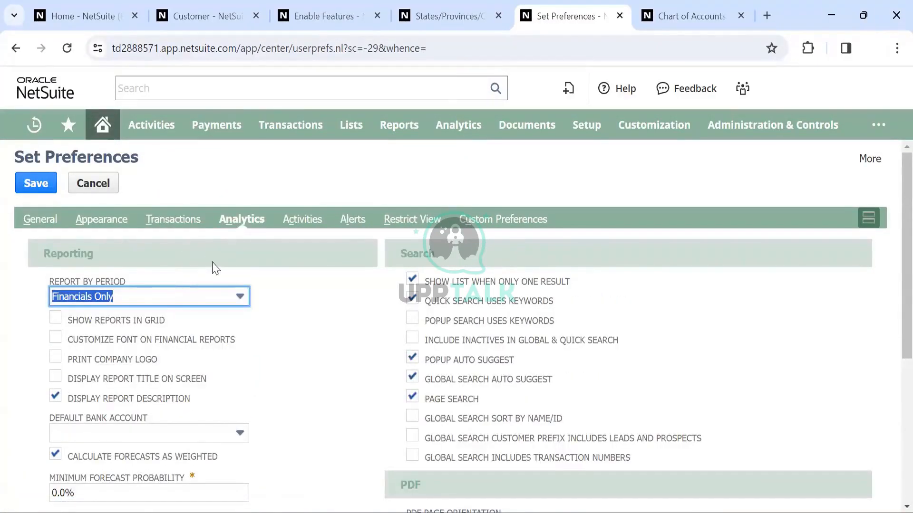
pyautogui.scroll(-1, 242, 265)
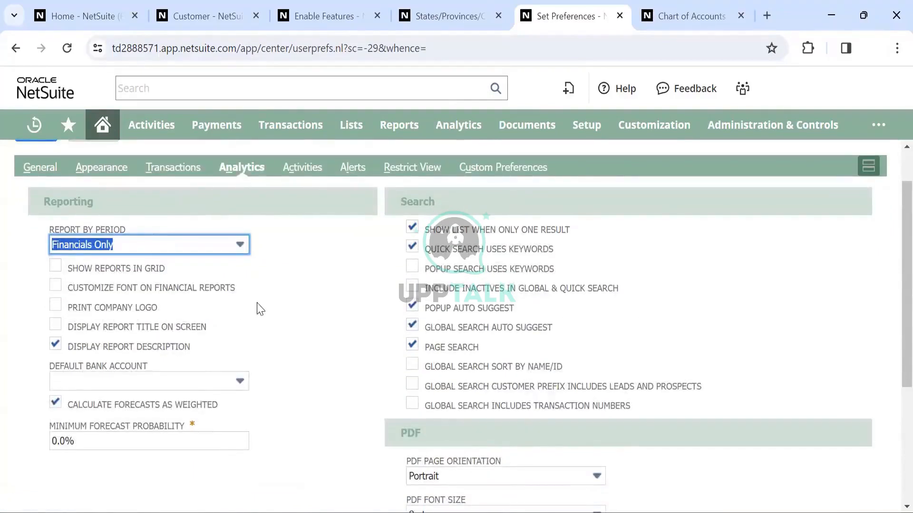
pyautogui.scroll(1, 260, 309)
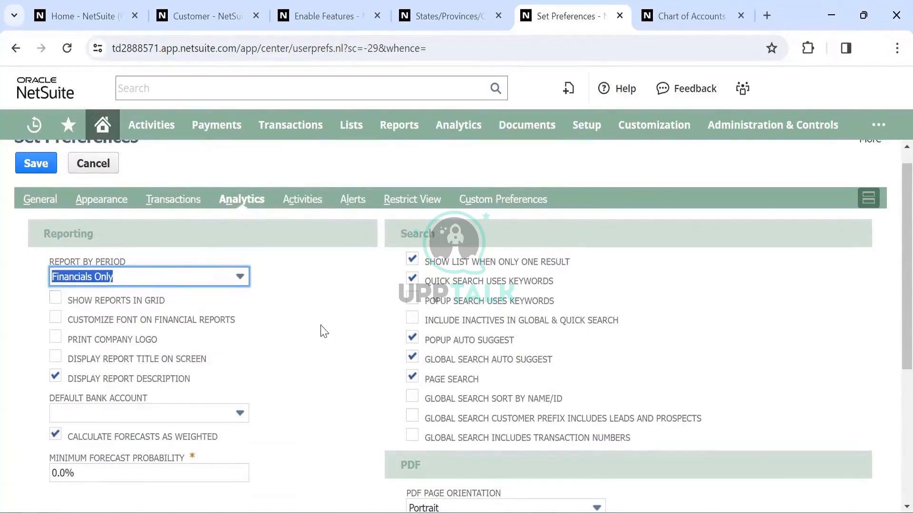
pyautogui.scroll(-1, 323, 331)
pyautogui.scroll(1, 242, 178)
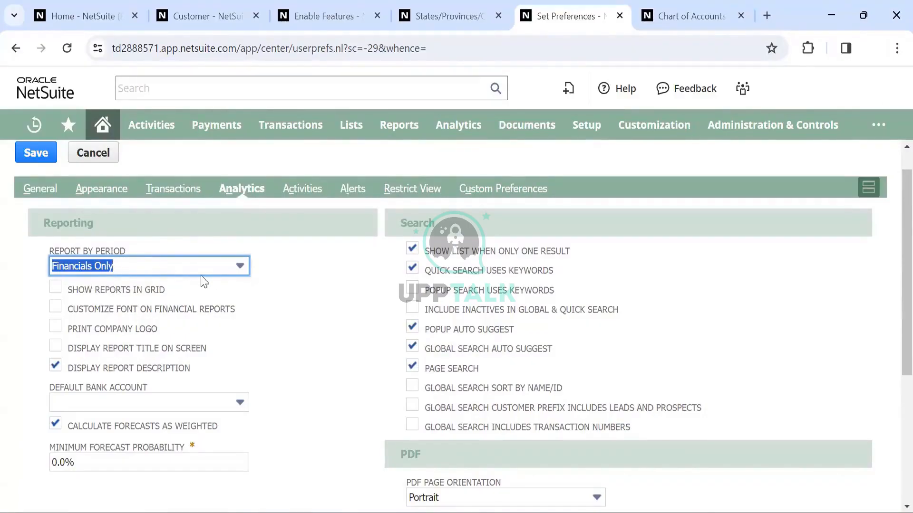
# Step: Try Never as the Report by Period option in the Analytics preferences and restore Financials Only
pyautogui.click(188, 269)
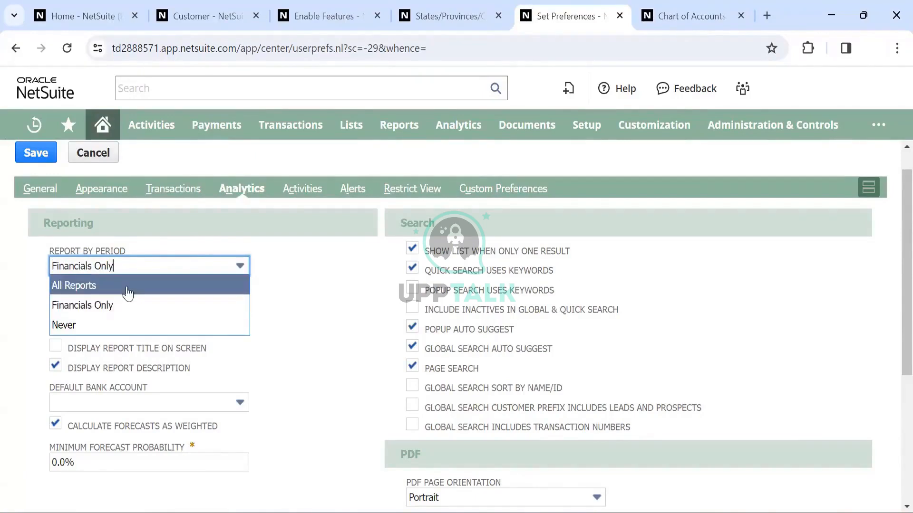
pyautogui.click(125, 327)
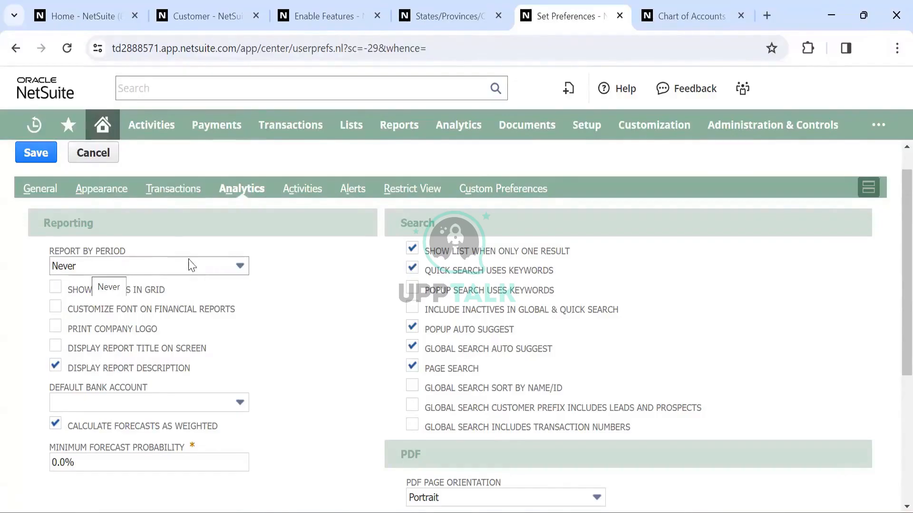
pyautogui.click(163, 270)
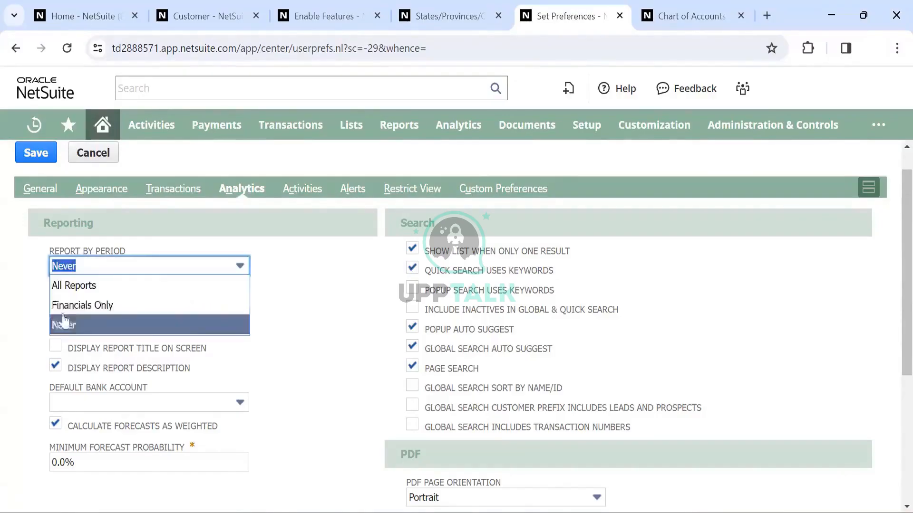
pyautogui.click(98, 314)
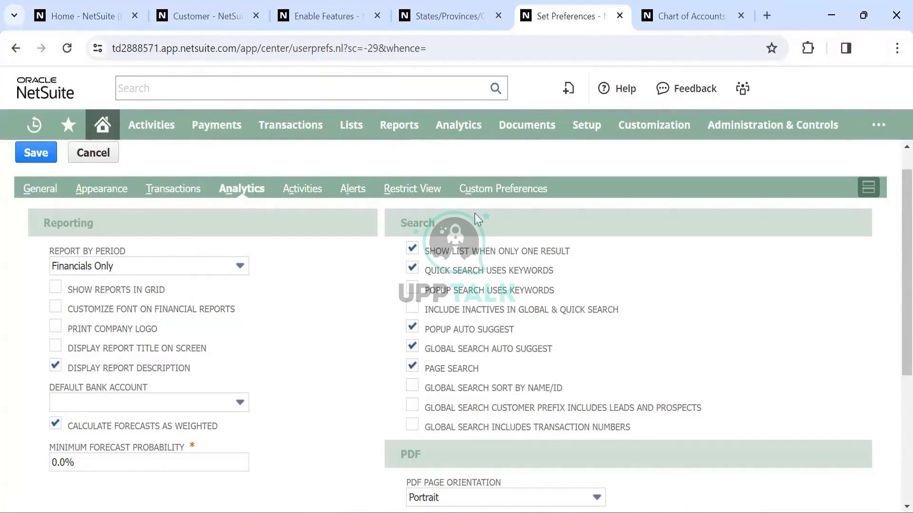
# Step: Open the Rename Records/Transactions page from the company setup, leaving the personal preferences without saving
pyautogui.moveTo(583, 134)
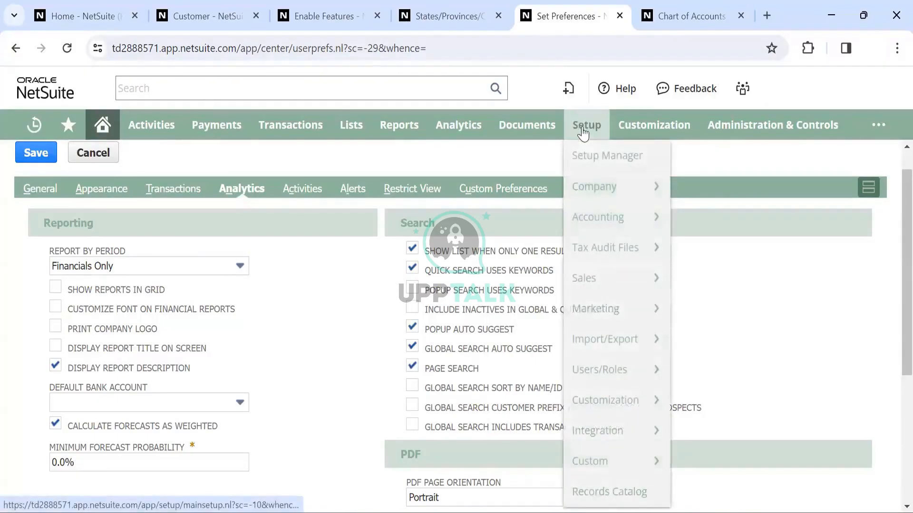
pyautogui.moveTo(592, 186)
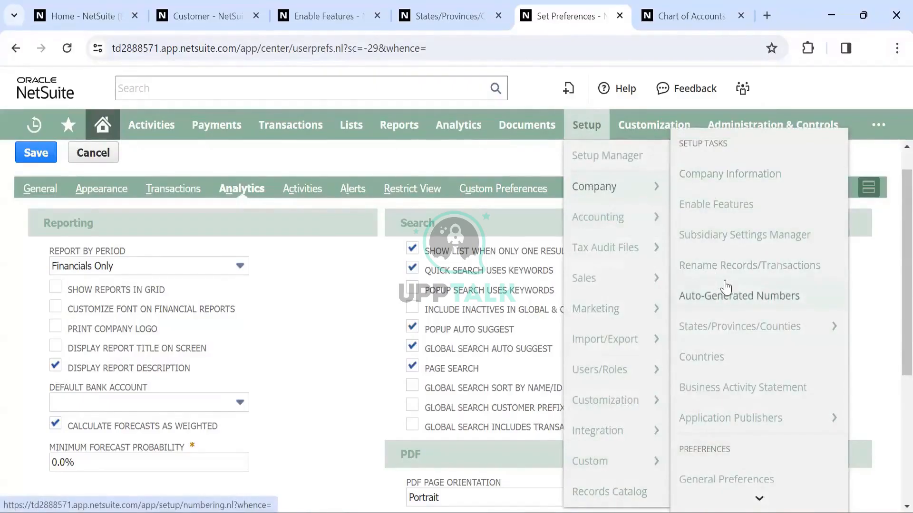
pyautogui.scroll(-1, 724, 285)
pyautogui.scroll(1, 724, 285)
pyautogui.click(717, 269)
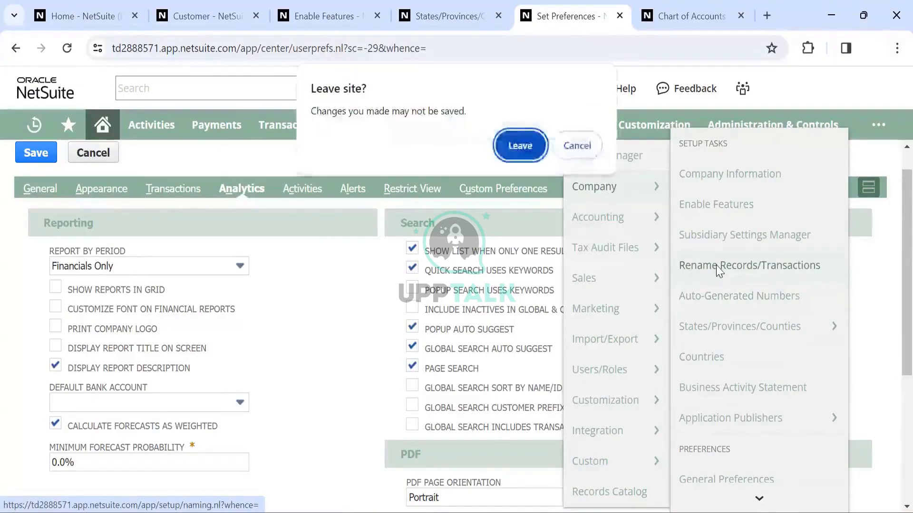
pyautogui.click(516, 145)
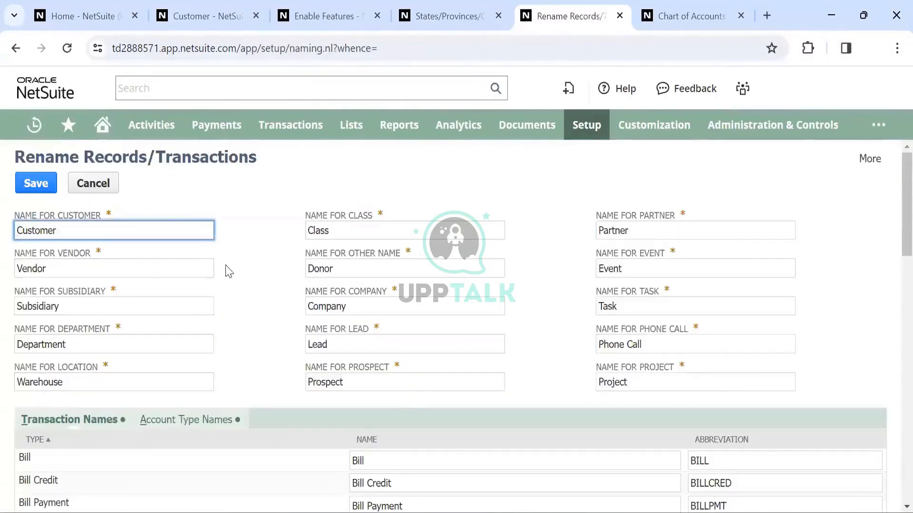
# Step: Examine the record name fields and the Transaction Names list with its abbreviations on the Rename Records/Transactions page
pyautogui.scroll(-4, 229, 271)
pyautogui.scroll(4, 229, 271)
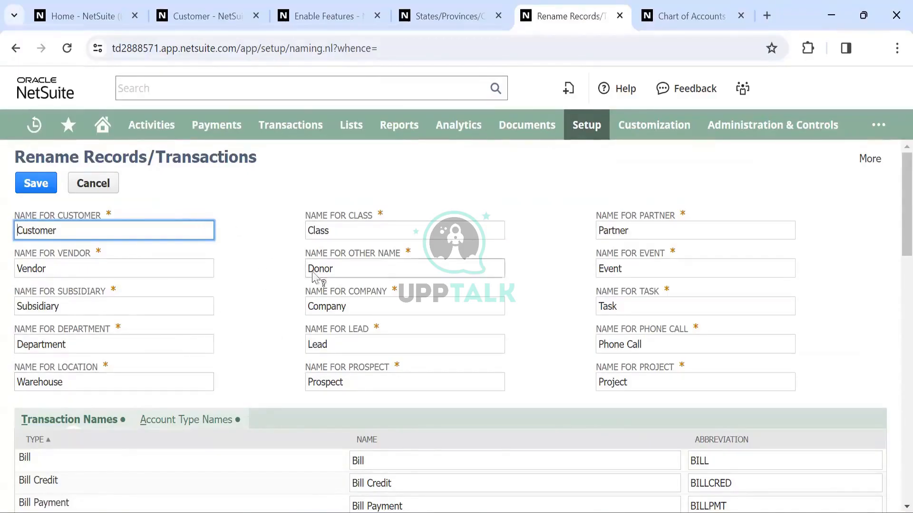
pyautogui.scroll(-3, 264, 337)
pyautogui.scroll(-15, 264, 338)
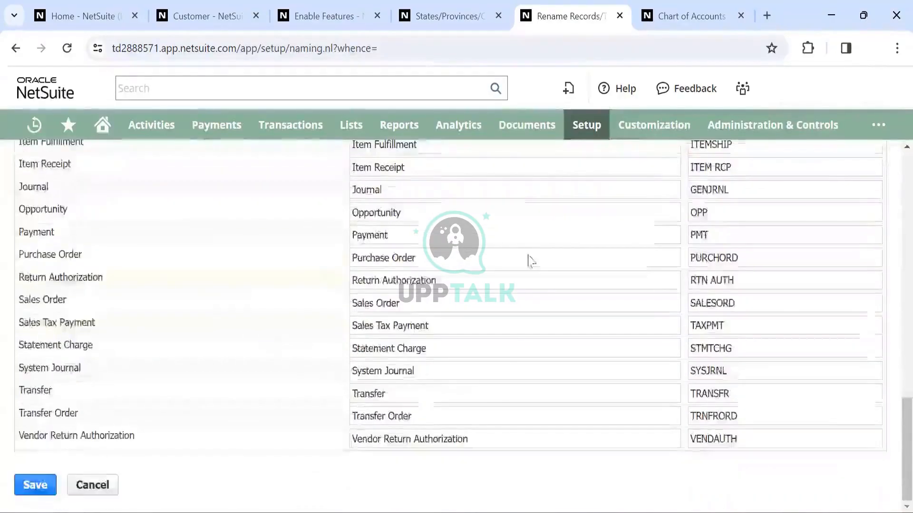
pyautogui.scroll(5, 492, 279)
pyautogui.scroll(10, 492, 281)
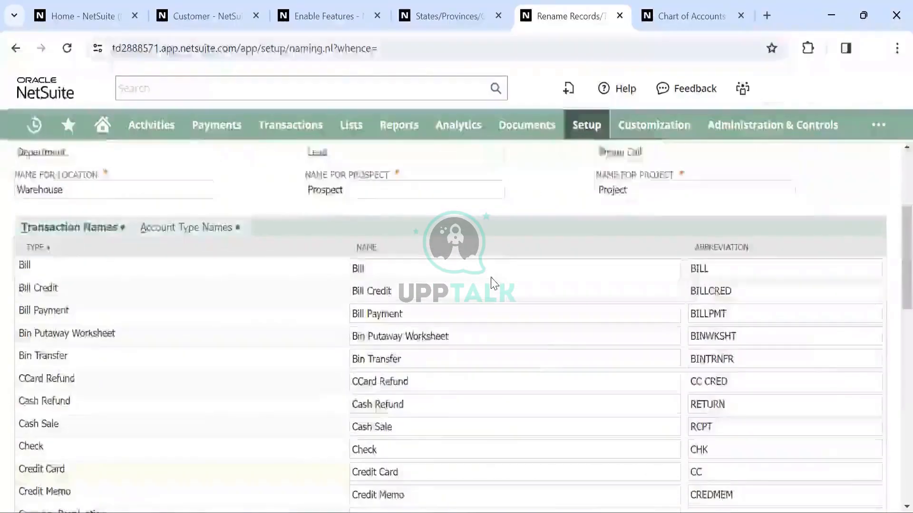
pyautogui.scroll(4, 492, 281)
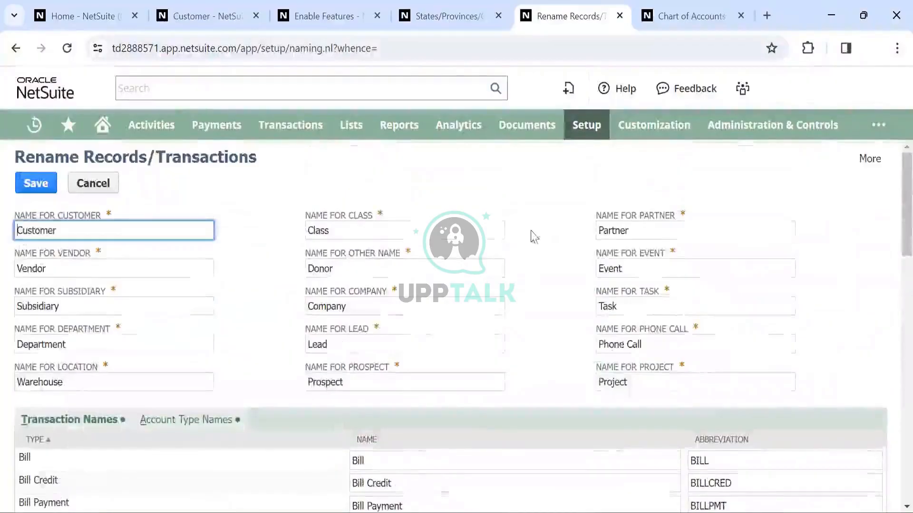
pyautogui.moveTo(586, 124)
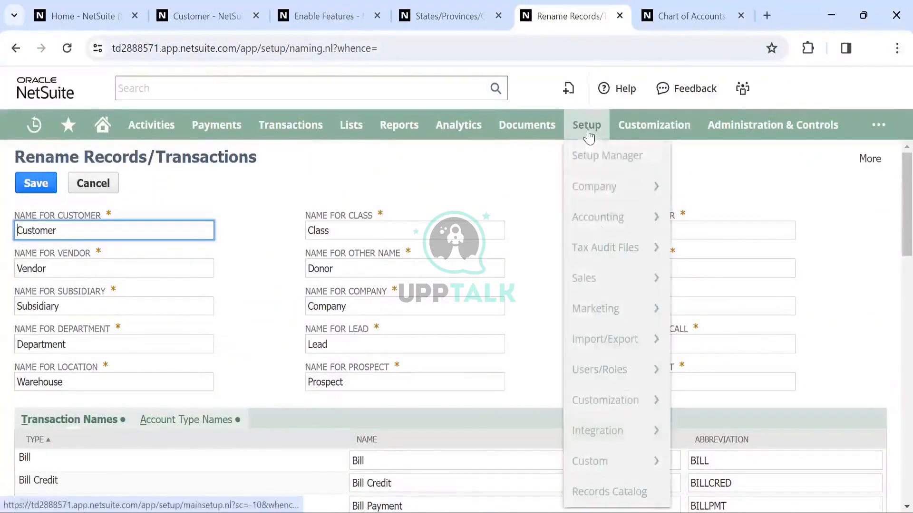
pyautogui.moveTo(598, 213)
pyautogui.moveTo(621, 187)
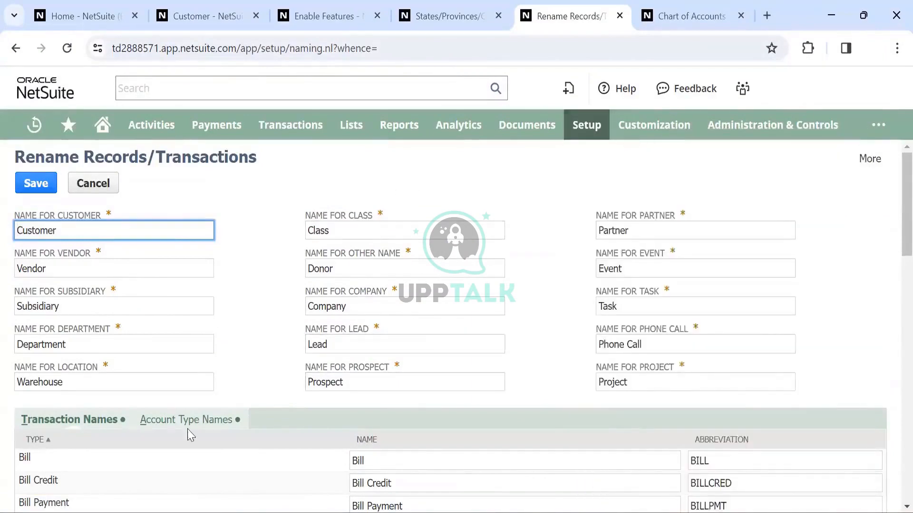
# Step: View the Account Type Names list on the Rename Records/Transactions page
pyautogui.click(176, 420)
pyautogui.scroll(-5, 177, 424)
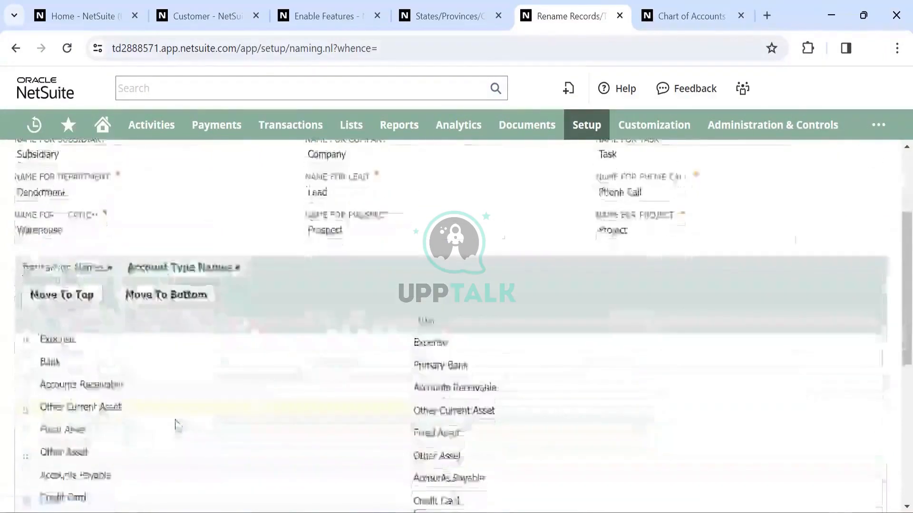
pyautogui.scroll(3, 187, 283)
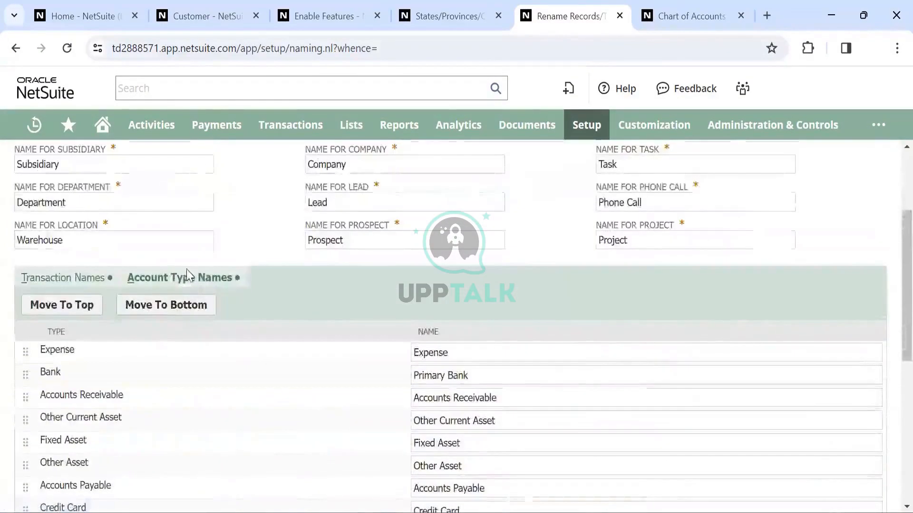
pyautogui.scroll(-3, 272, 338)
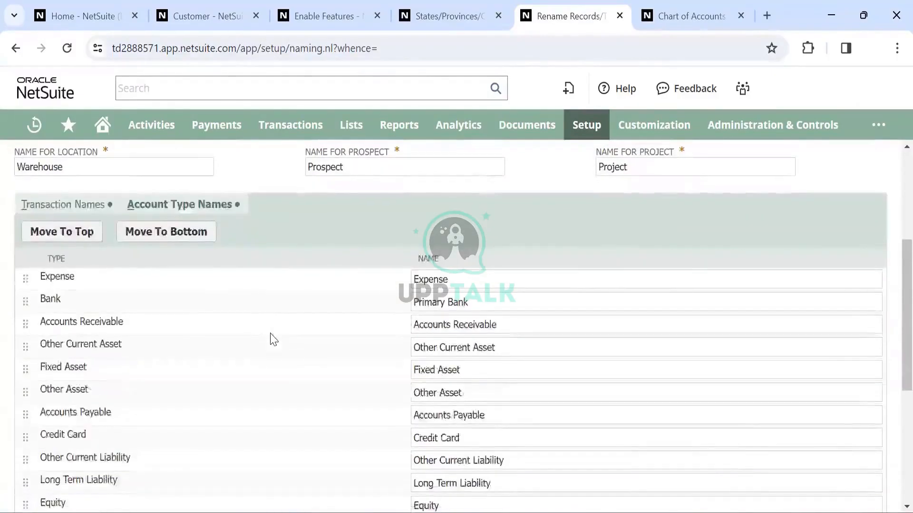
pyautogui.scroll(2, 273, 339)
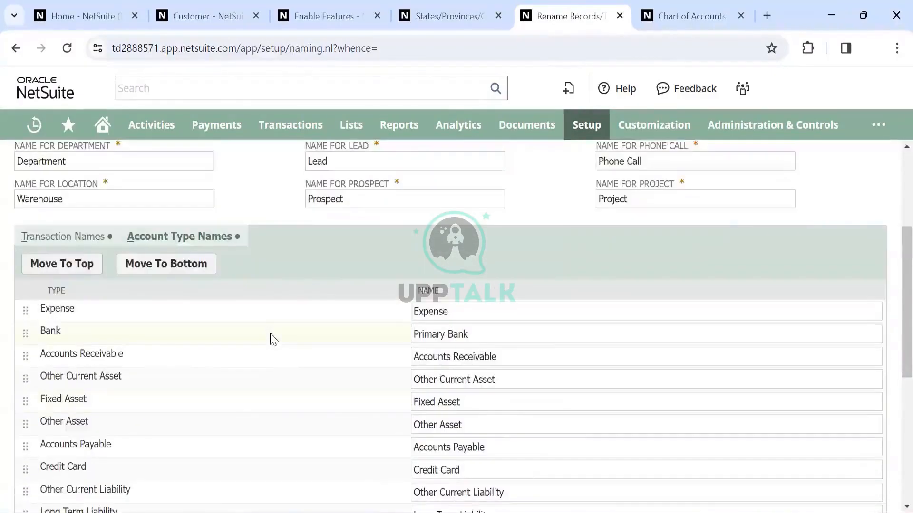
# Step: Open the Chart of Accounts in a new browser tab and switch to it
pyautogui.moveTo(352, 138)
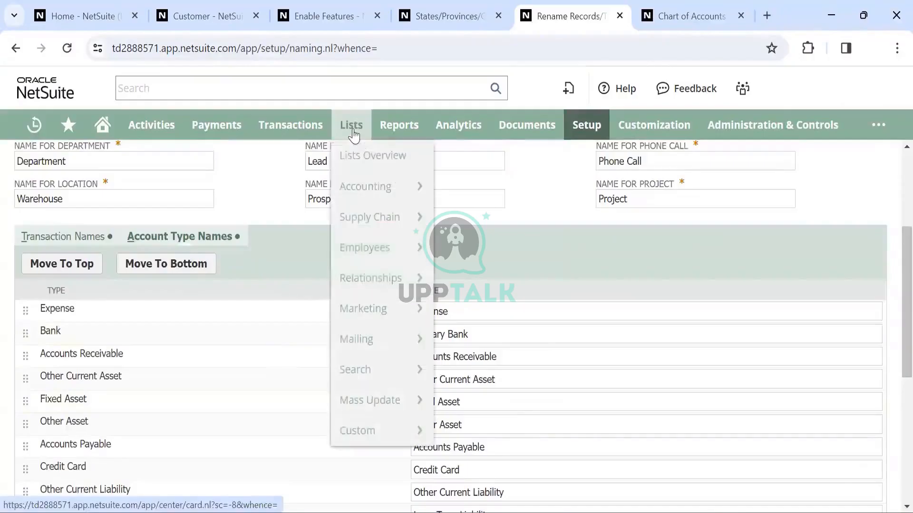
pyautogui.moveTo(368, 187)
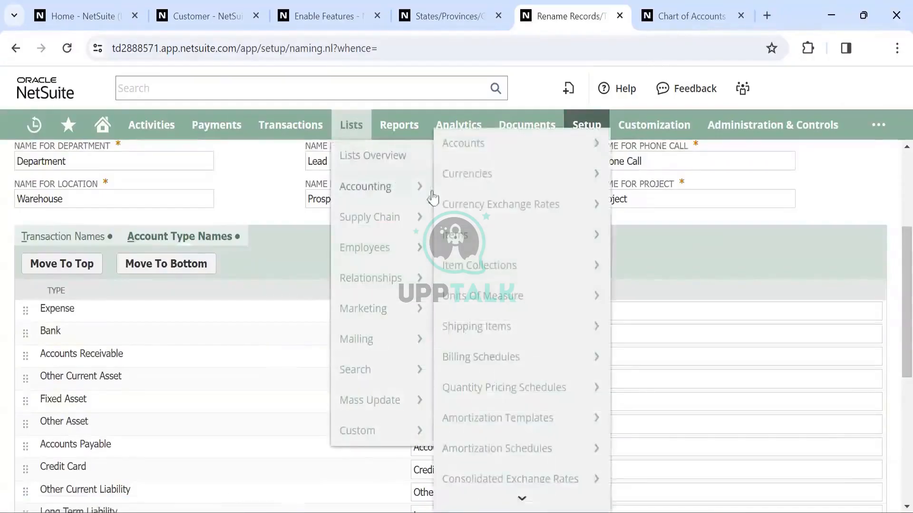
pyautogui.rightClick(474, 144)
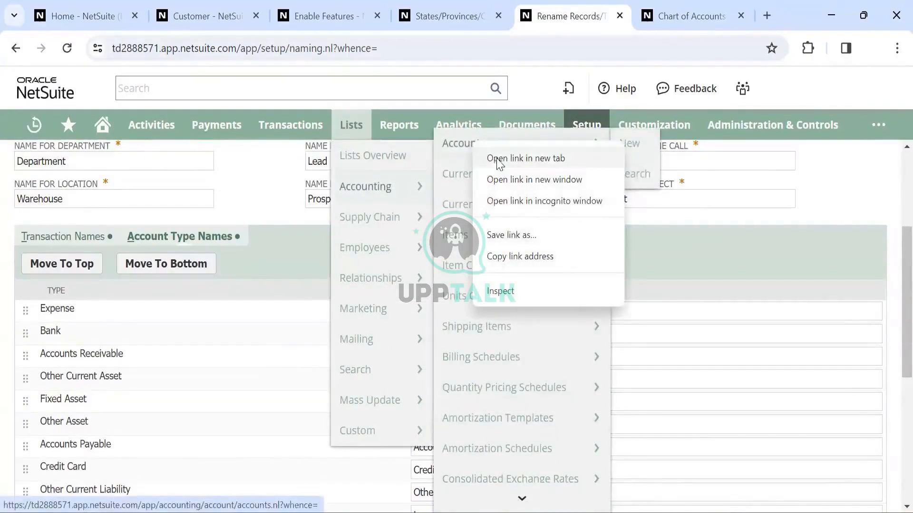
pyautogui.click(526, 159)
pyautogui.click(610, 11)
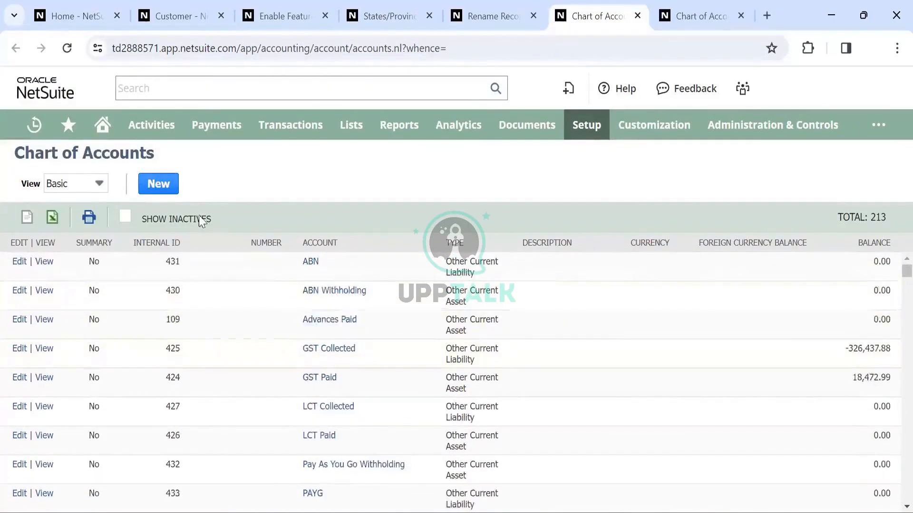
# Step: Start a new account, filling in its account number, the name Sundry Debtors and the type Accounts Receivable
pyautogui.click(151, 184)
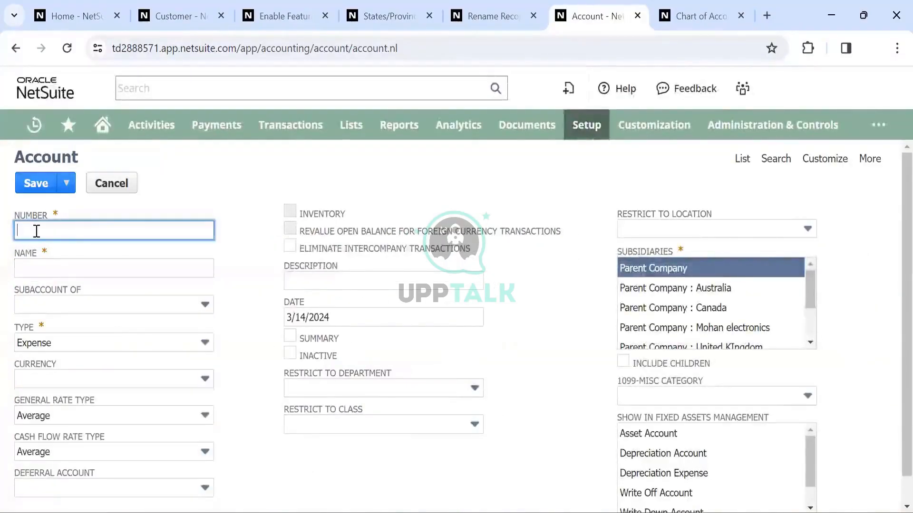
pyautogui.write('Sun')
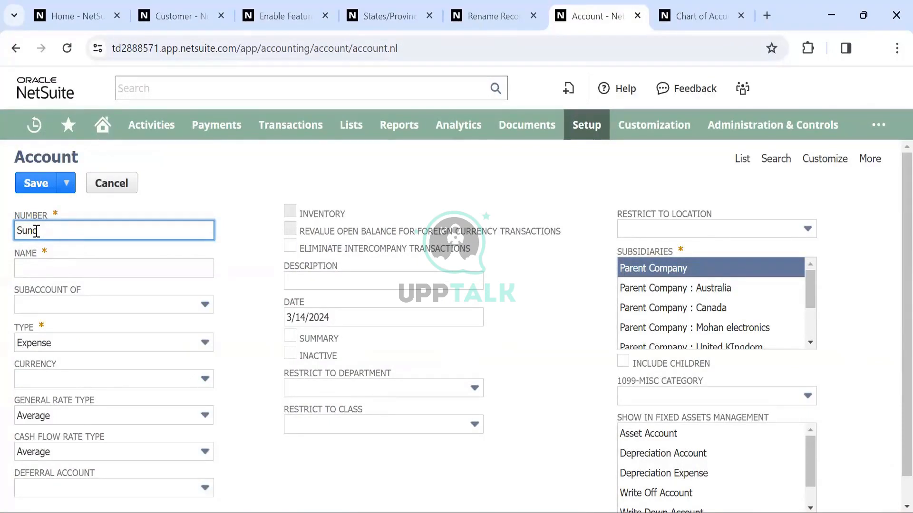
pyautogui.write('100001')
pyautogui.press('Tab')
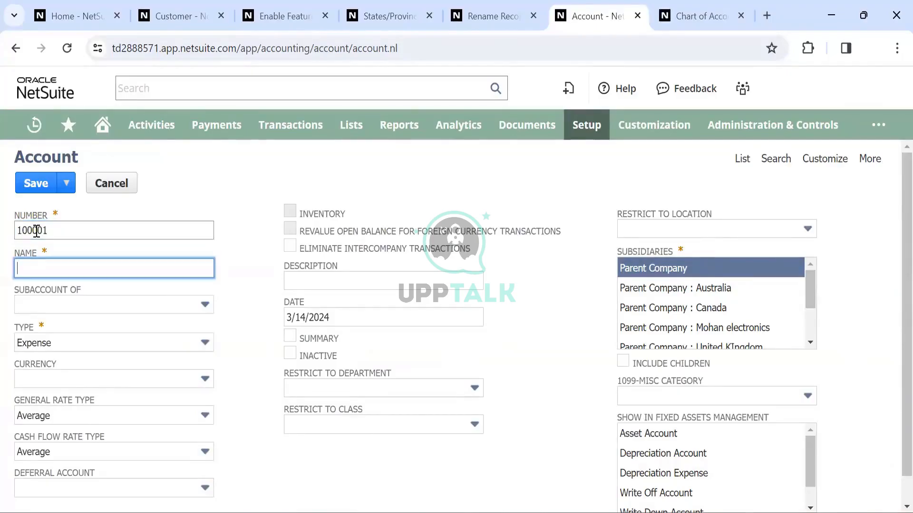
pyautogui.write('Sundry Debtors')
pyautogui.press('Tab')
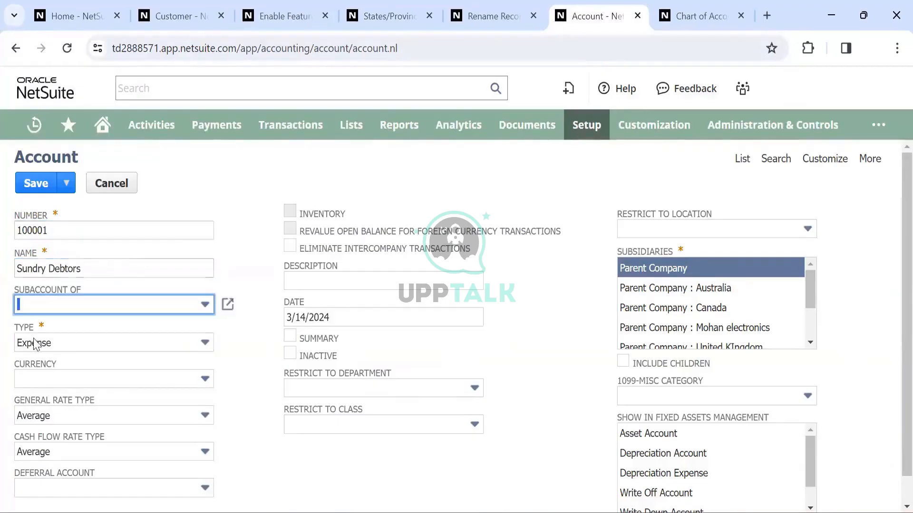
pyautogui.click(74, 342)
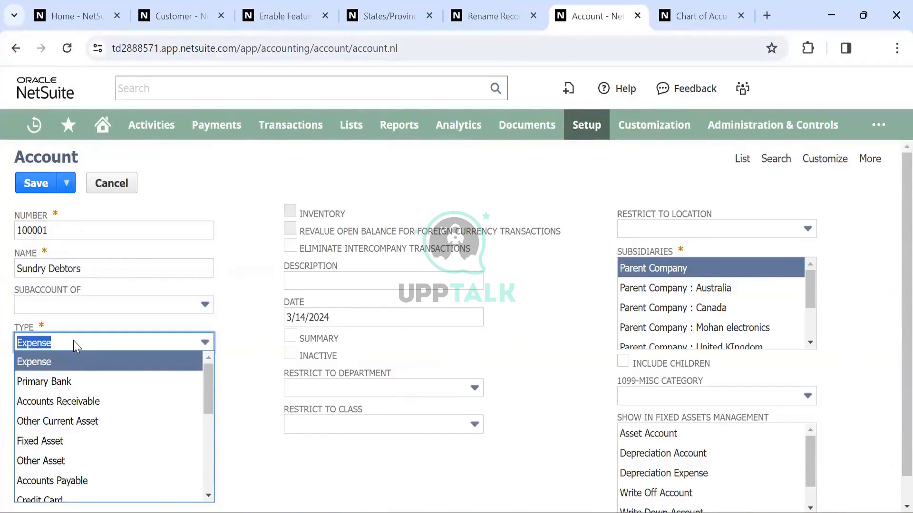
pyautogui.click(81, 402)
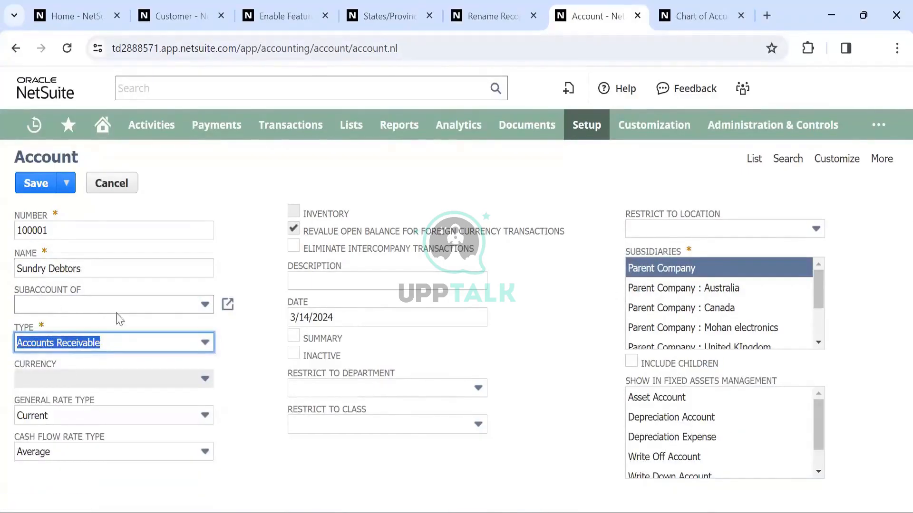
# Step: Examine the available account types for the new account, keeping Accounts Receivable selected
pyautogui.click(204, 343)
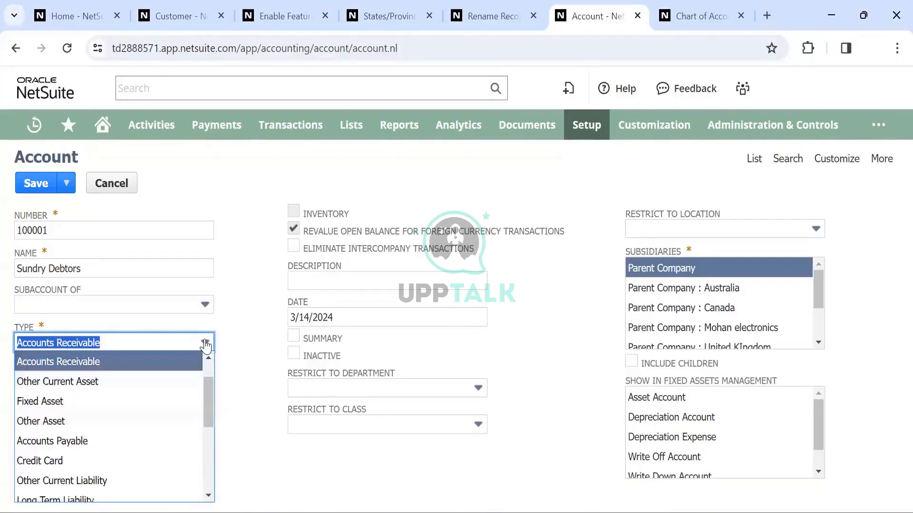
pyautogui.scroll(1, 84, 392)
pyautogui.scroll(-2, 85, 393)
pyautogui.scroll(2, 85, 393)
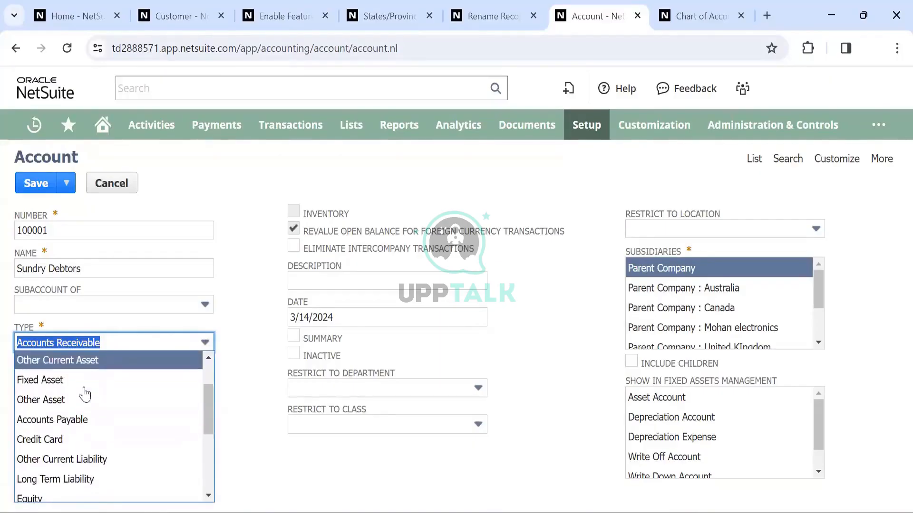
pyautogui.scroll(-5, 84, 394)
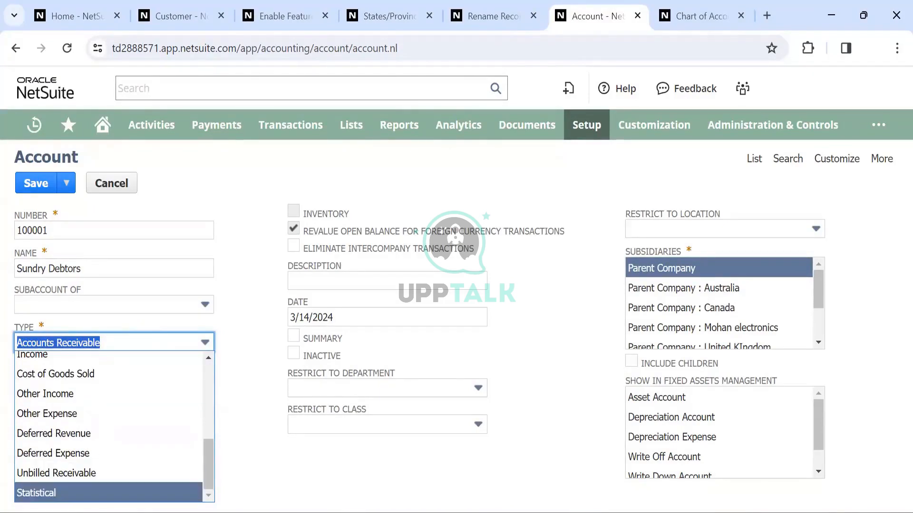
pyautogui.scroll(5, 68, 401)
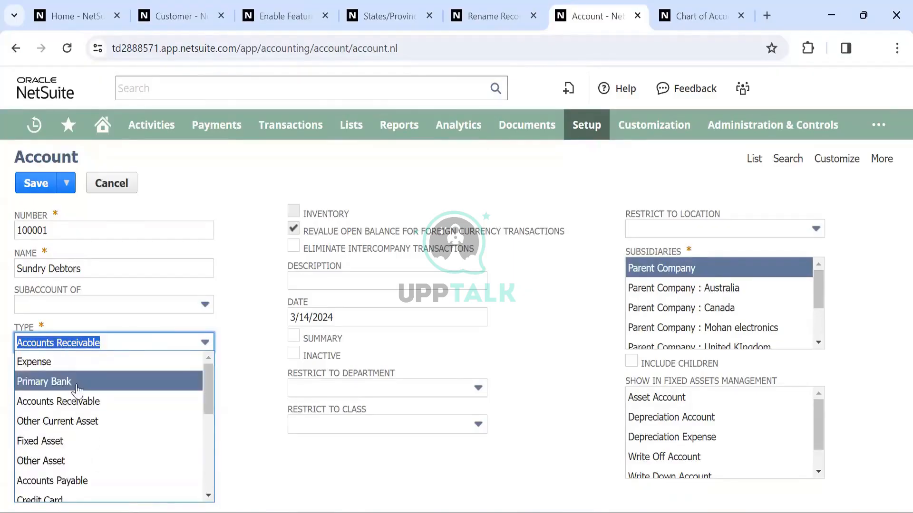
pyautogui.scroll(-1, 85, 409)
pyautogui.scroll(-1, 83, 408)
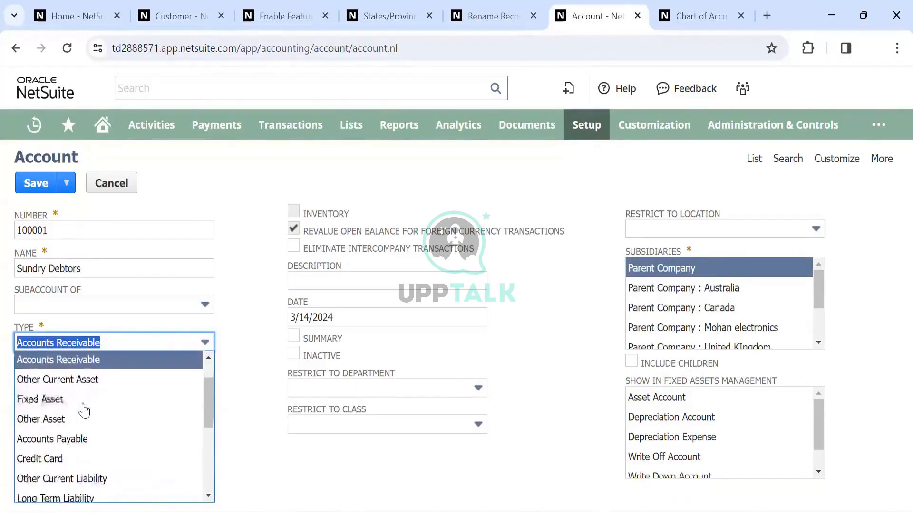
pyautogui.scroll(-3, 72, 404)
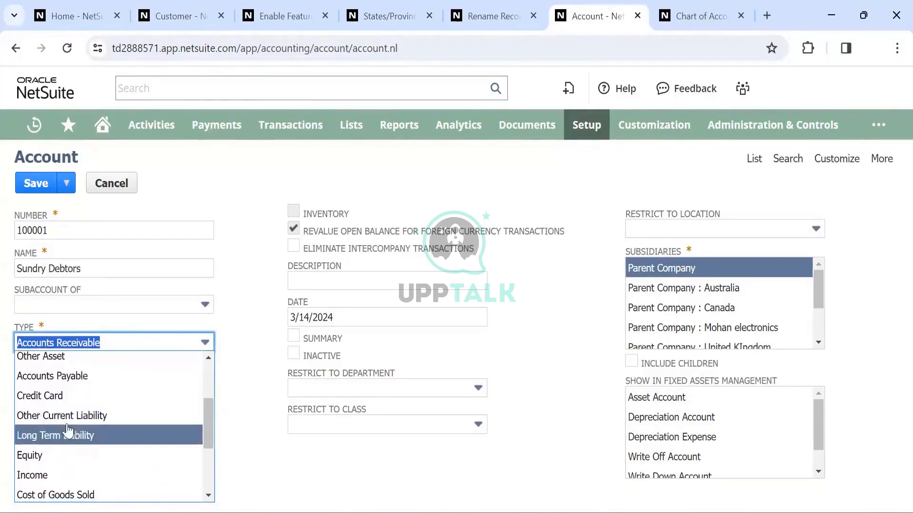
pyautogui.scroll(-4, 78, 422)
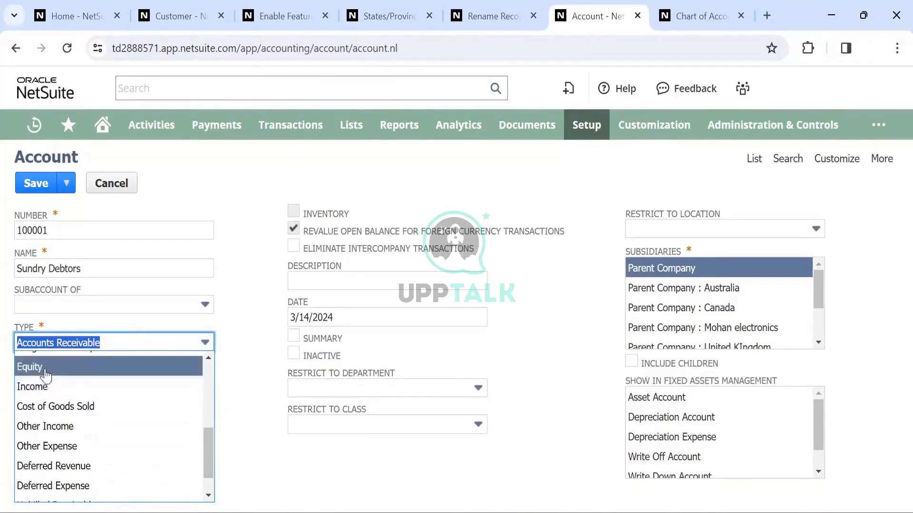
pyautogui.scroll(-2, 48, 408)
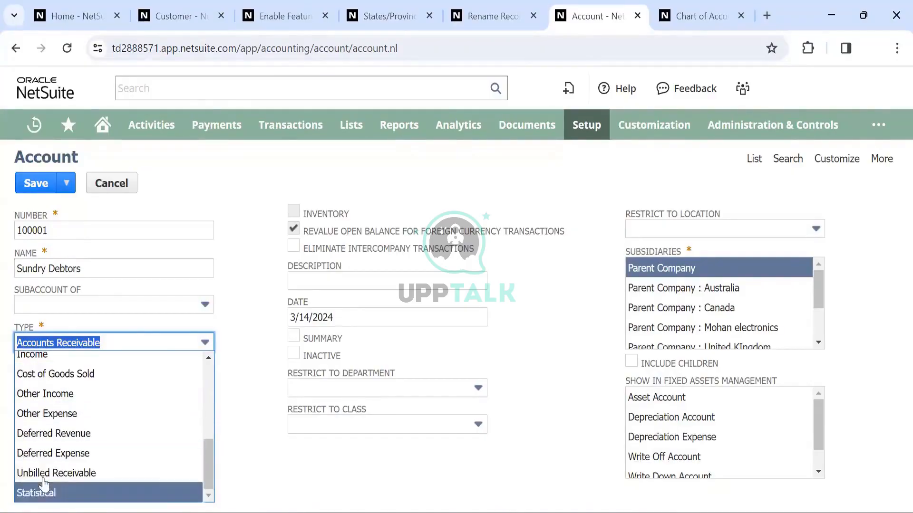
pyautogui.scroll(3, 57, 412)
pyautogui.scroll(3, 71, 409)
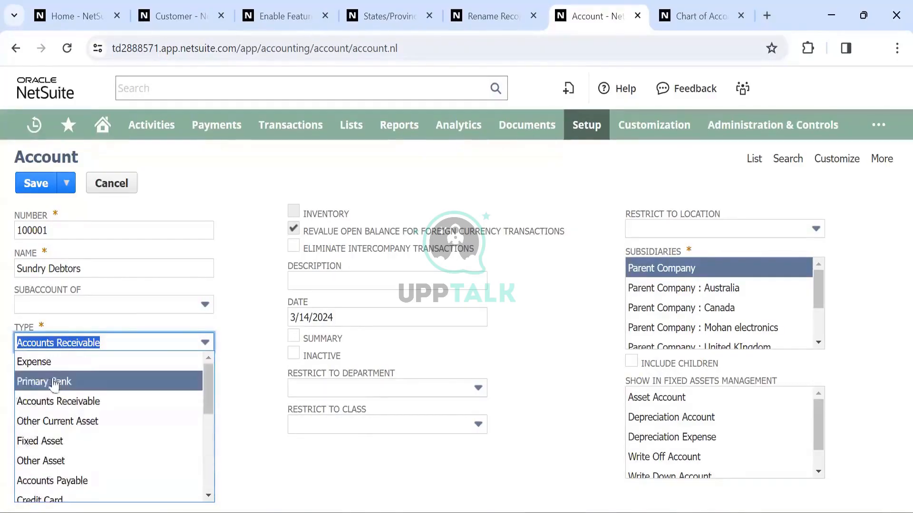
pyautogui.click(68, 404)
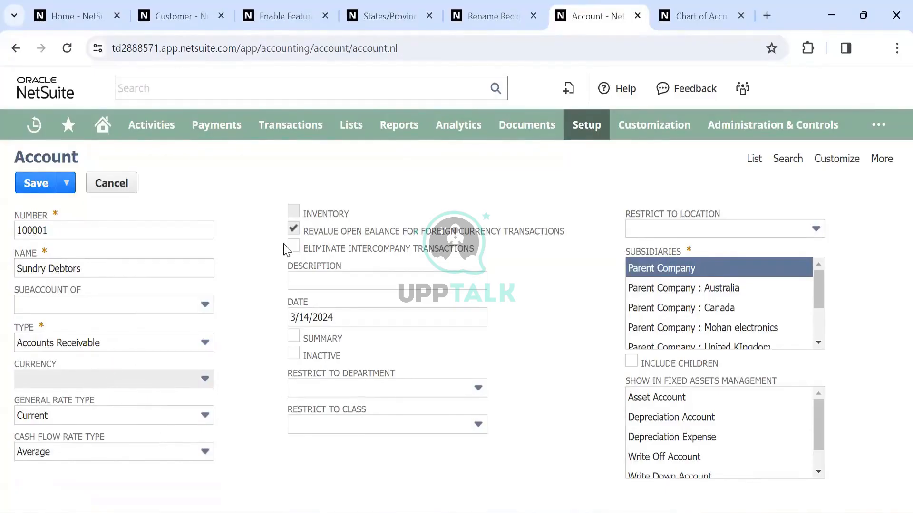
# Step: Clear the date on the new account
pyautogui.click(338, 318)
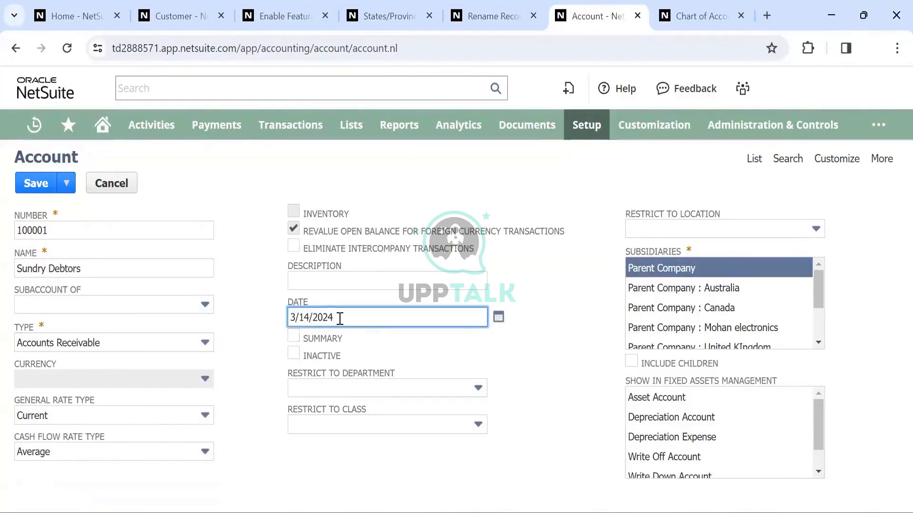
pyautogui.press('BackSpace')
pyautogui.press('BackSpace')
pyautogui.press('BackSpace')
pyautogui.press('BackSpace')
pyautogui.press('BackSpace')
pyautogui.press('BackSpace')
pyautogui.press('BackSpace')
pyautogui.press('BackSpace')
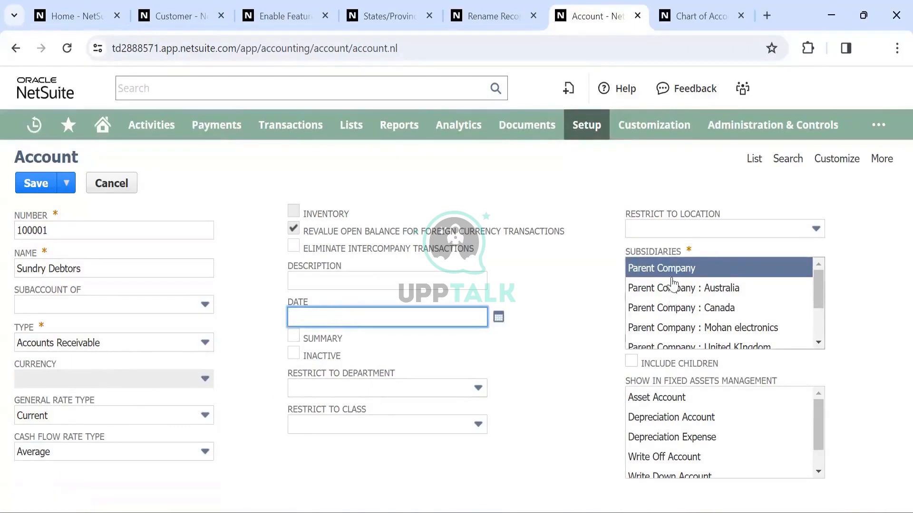
# Step: Review the subsidiaries, assign the account to Parent Company and include its children
pyautogui.scroll(-2, 655, 272)
pyautogui.scroll(2, 655, 272)
pyautogui.scroll(-1, 655, 272)
pyautogui.scroll(-1, 655, 272)
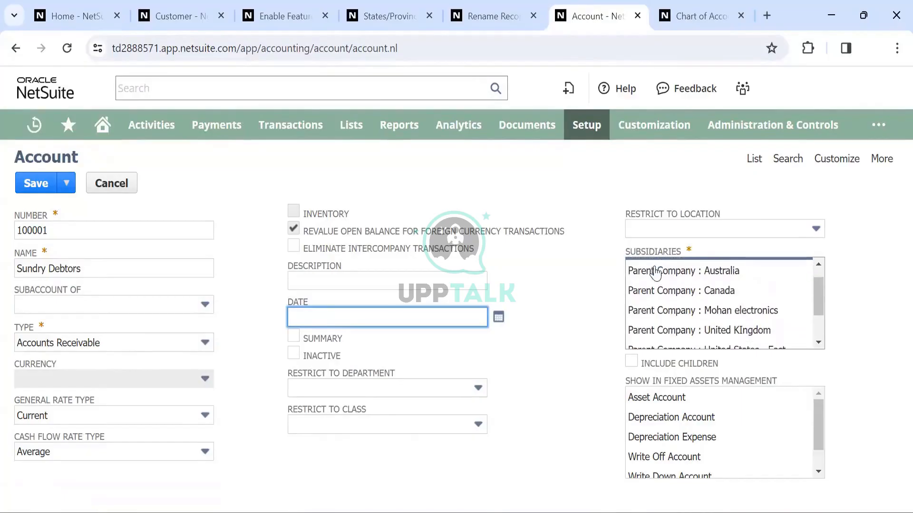
pyautogui.scroll(2, 655, 272)
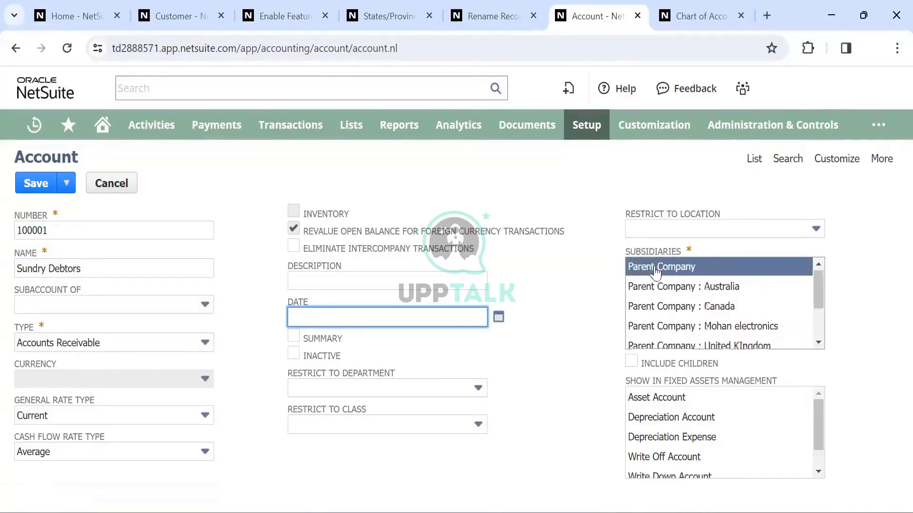
pyautogui.scroll(-2, 655, 272)
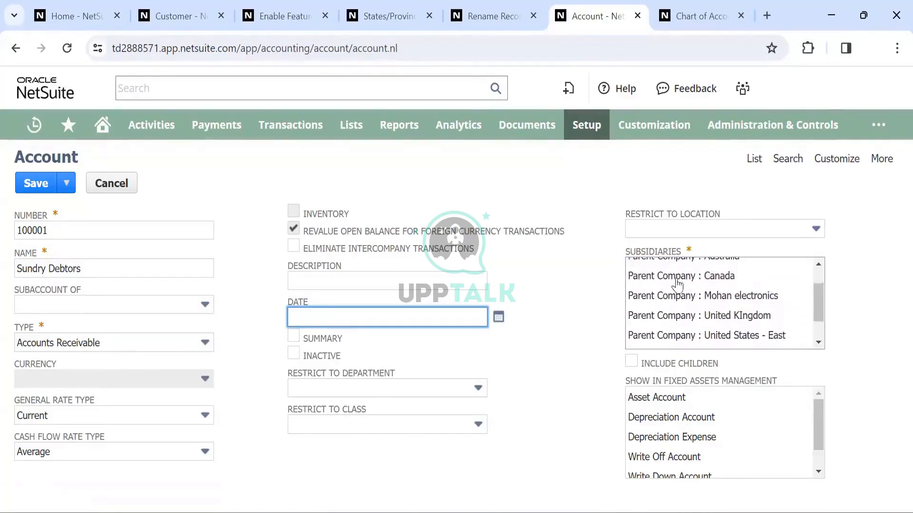
pyautogui.scroll(2, 685, 286)
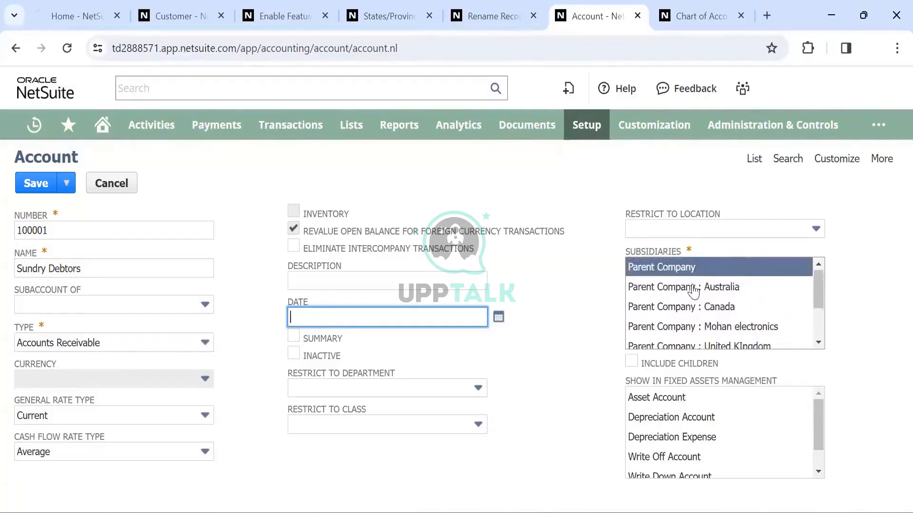
pyautogui.click(693, 289)
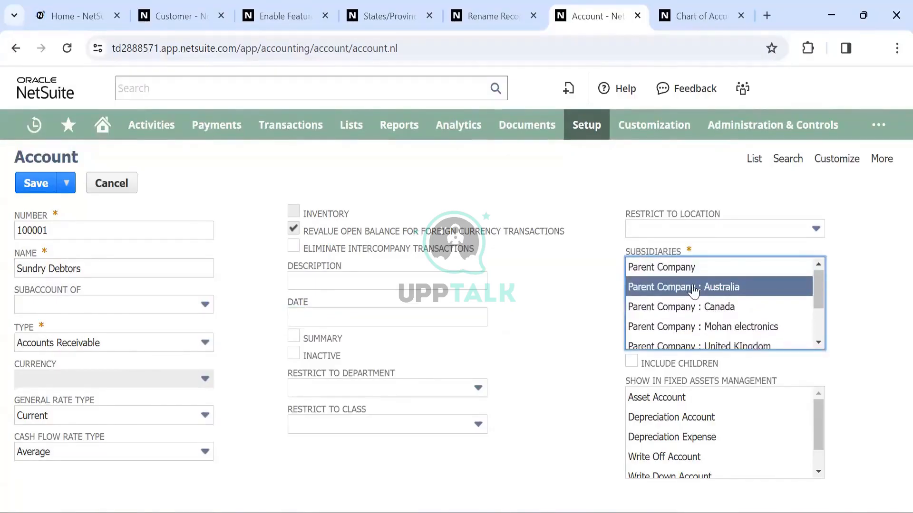
pyautogui.click(652, 269)
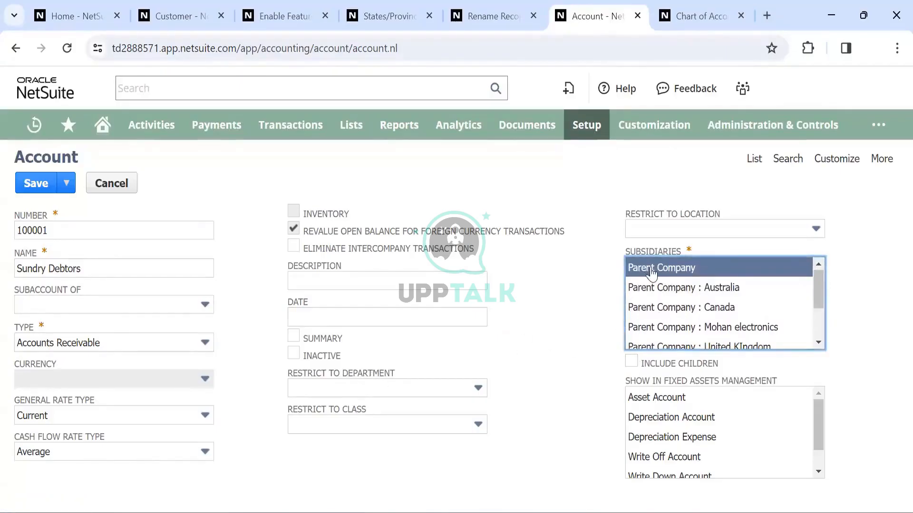
pyautogui.click(632, 363)
pyautogui.scroll(-3, 664, 318)
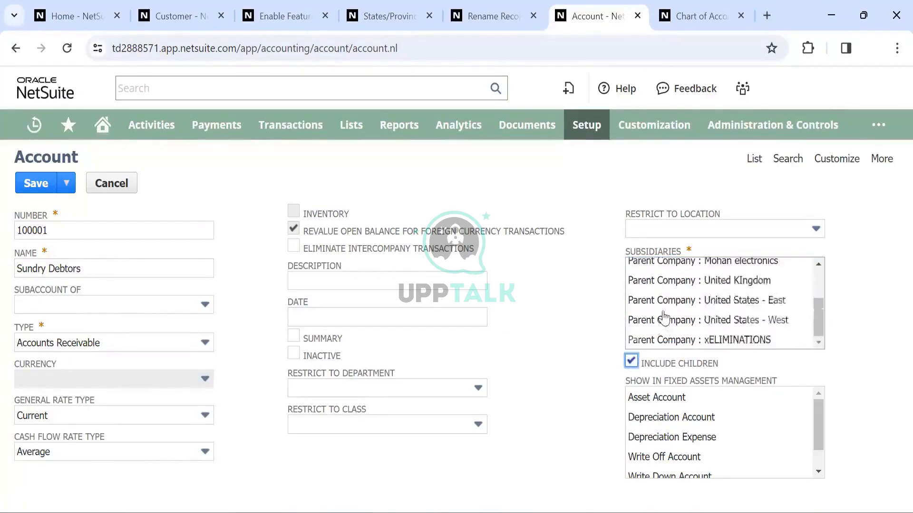
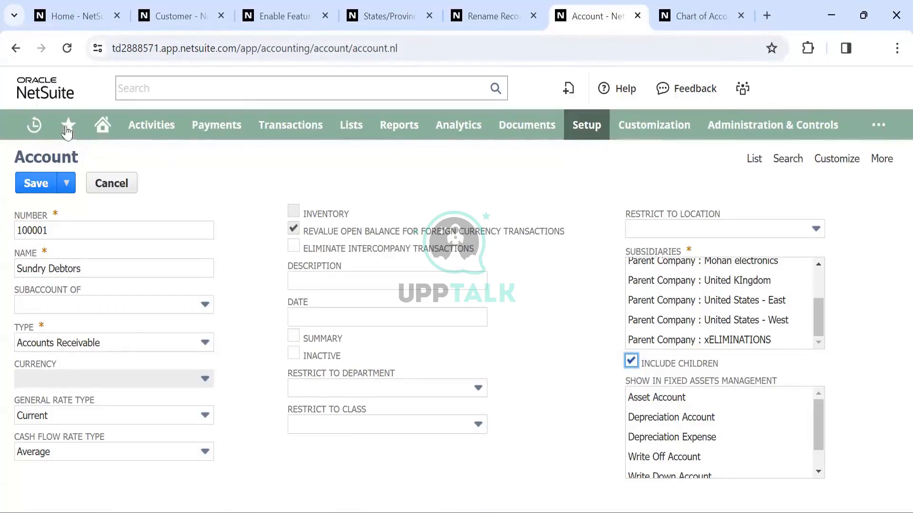
# Step: Try changing the account type to Primary Bank while the account covers multiple subsidiaries
pyautogui.click(121, 341)
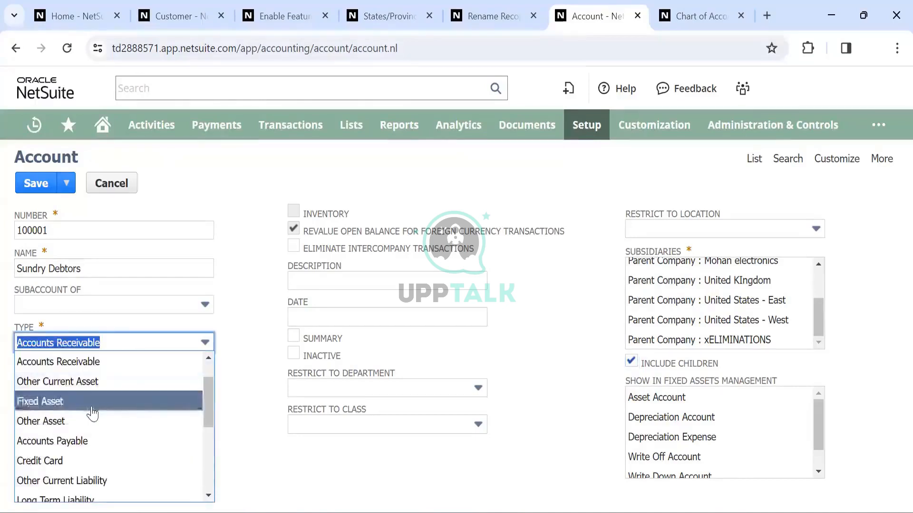
pyautogui.scroll(-5, 93, 414)
pyautogui.scroll(5, 93, 413)
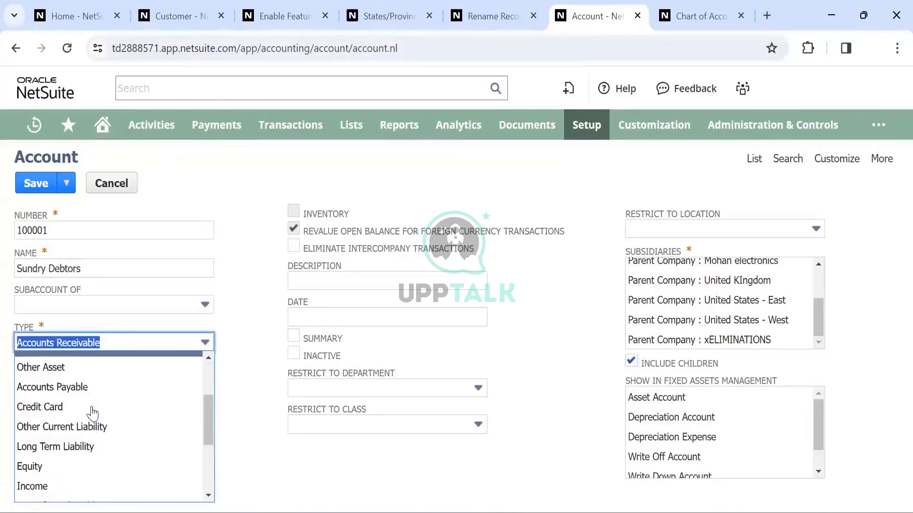
pyautogui.scroll(1, 93, 413)
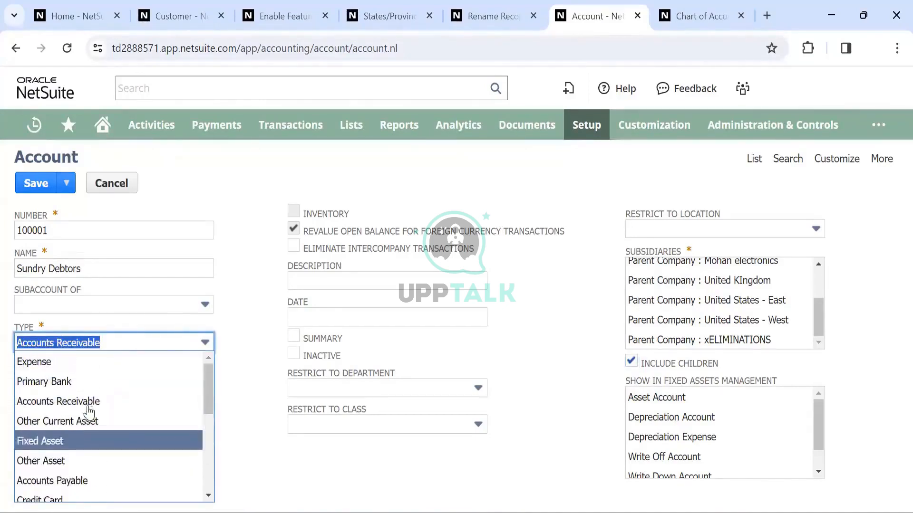
pyautogui.click(61, 383)
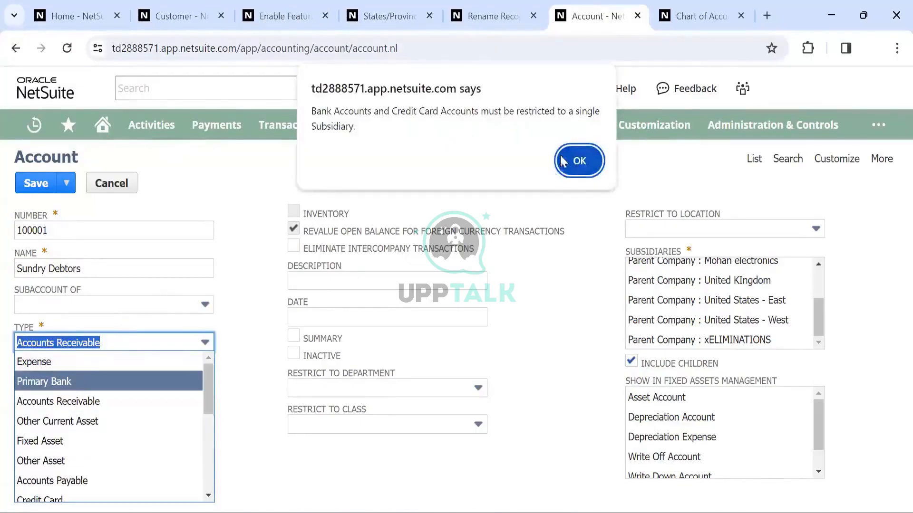
pyautogui.click(576, 159)
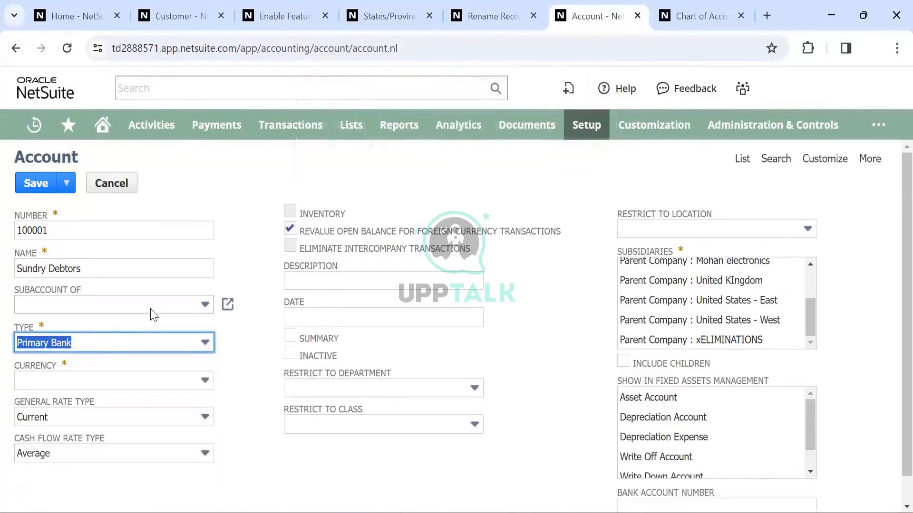
pyautogui.click(168, 344)
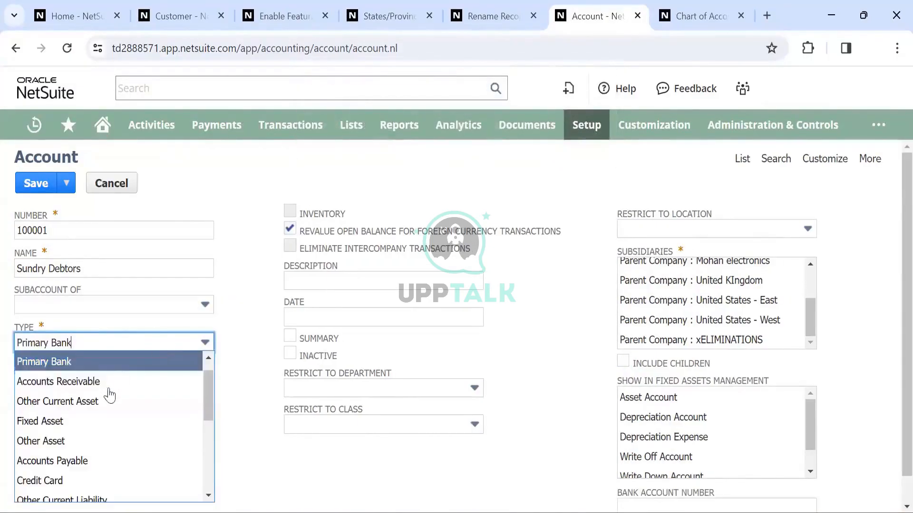
pyautogui.click(157, 346)
pyautogui.scroll(1, 116, 392)
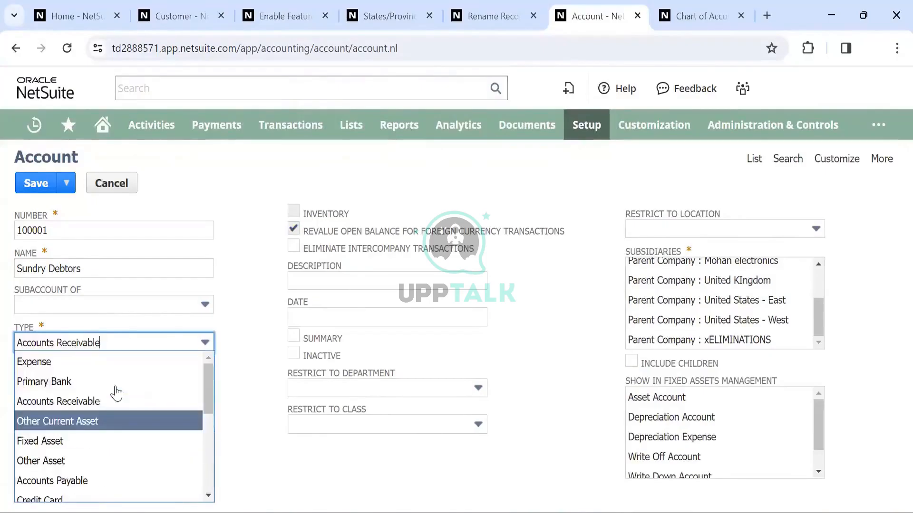
pyautogui.click(92, 382)
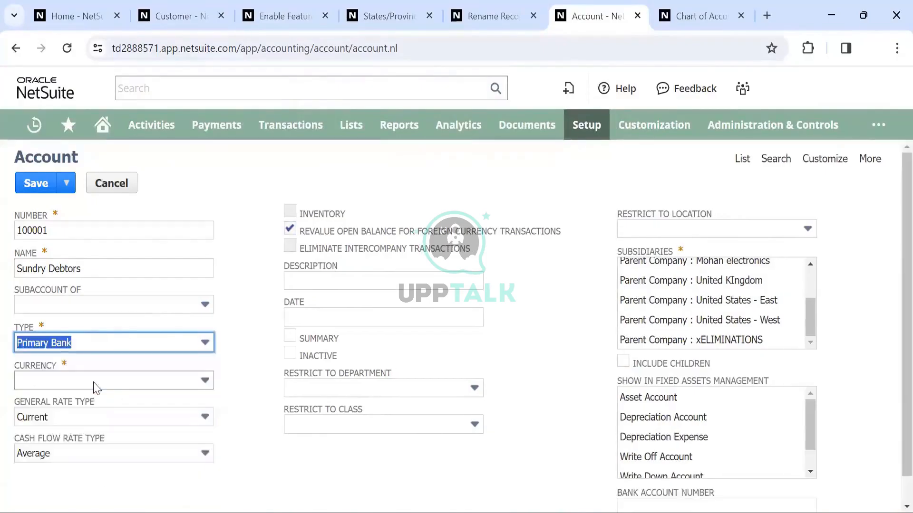
# Step: Try to include children for the bank account with the subsidiary Parent Company : United States - East
pyautogui.click(667, 305)
pyautogui.click(624, 363)
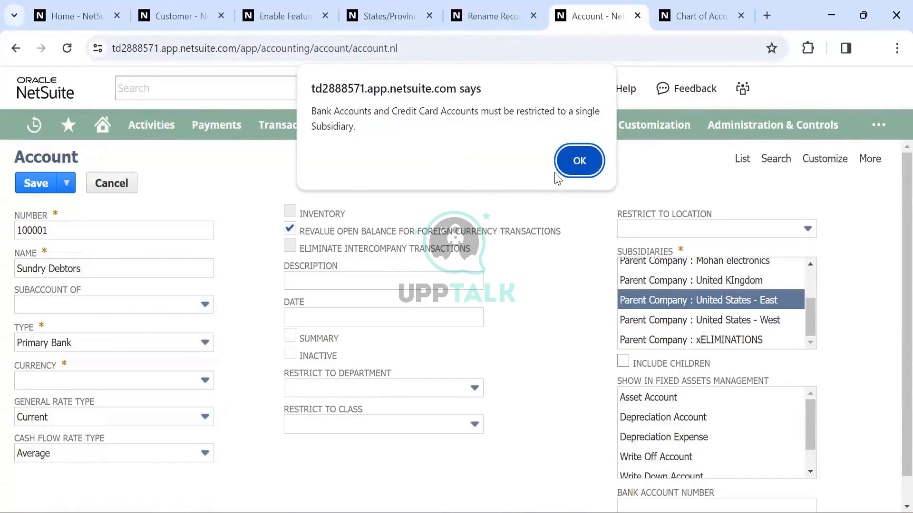
pyautogui.click(580, 162)
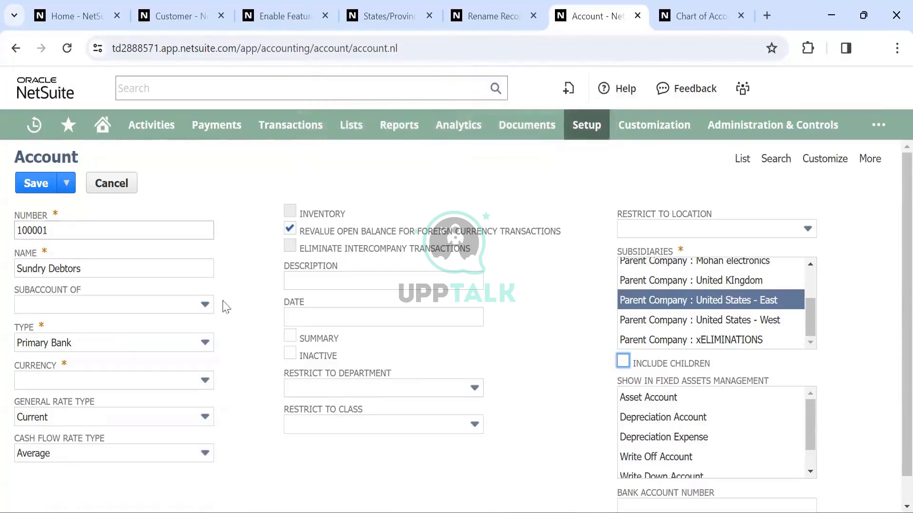
# Step: Set the account type back to Accounts Receivable
pyautogui.click(180, 344)
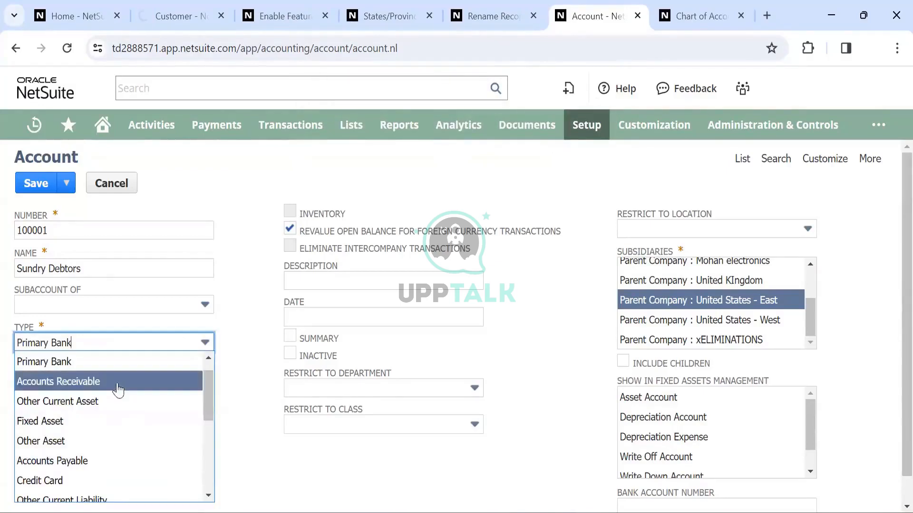
pyautogui.click(118, 381)
pyautogui.scroll(2, 626, 290)
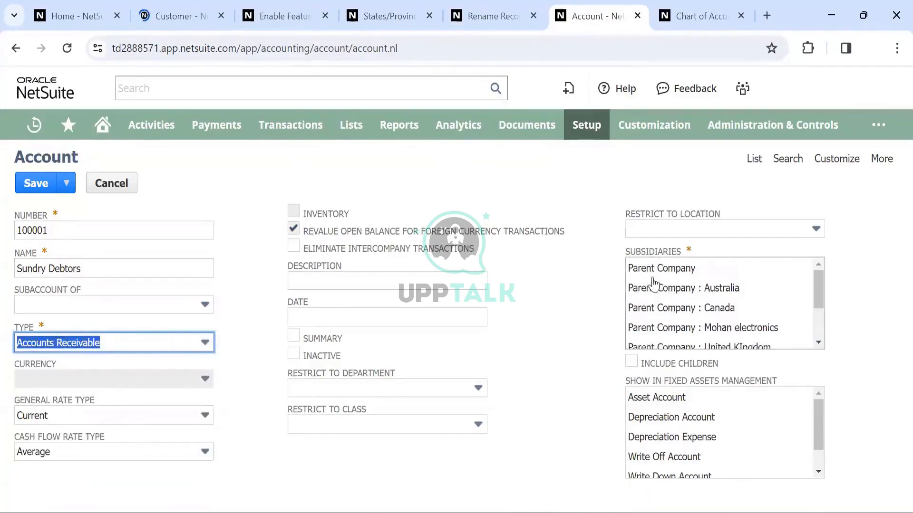
# Step: Assign the account to the Parent Company subsidiary with its children included, and save it
pyautogui.click(657, 268)
pyautogui.click(631, 362)
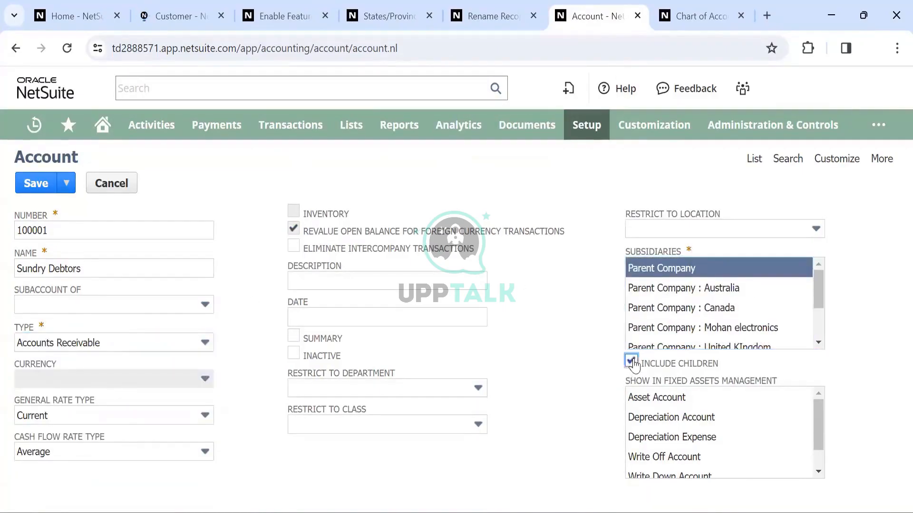
pyautogui.click(25, 185)
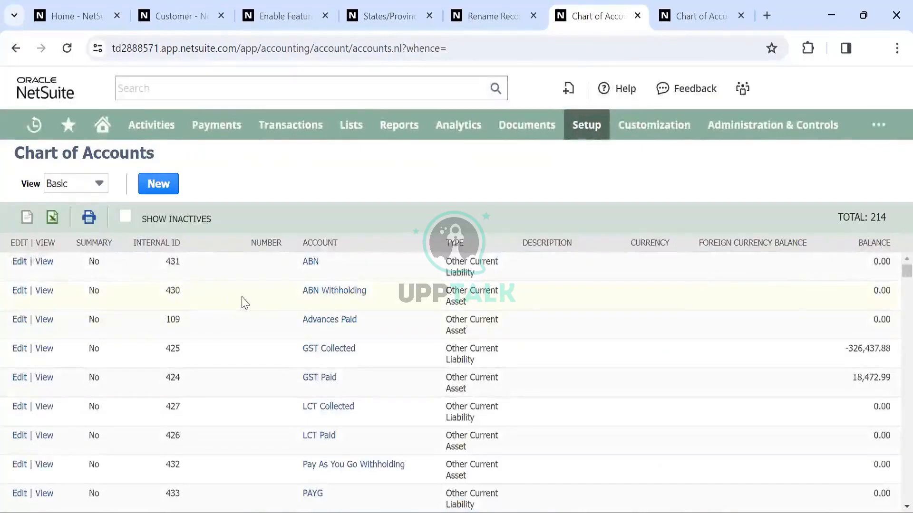
# Step: Search the Chart of Accounts page for "sundry de" to locate the Sundry Debtors account
pyautogui.hotkey('ctrl', 'f')
pyautogui.write('sun')
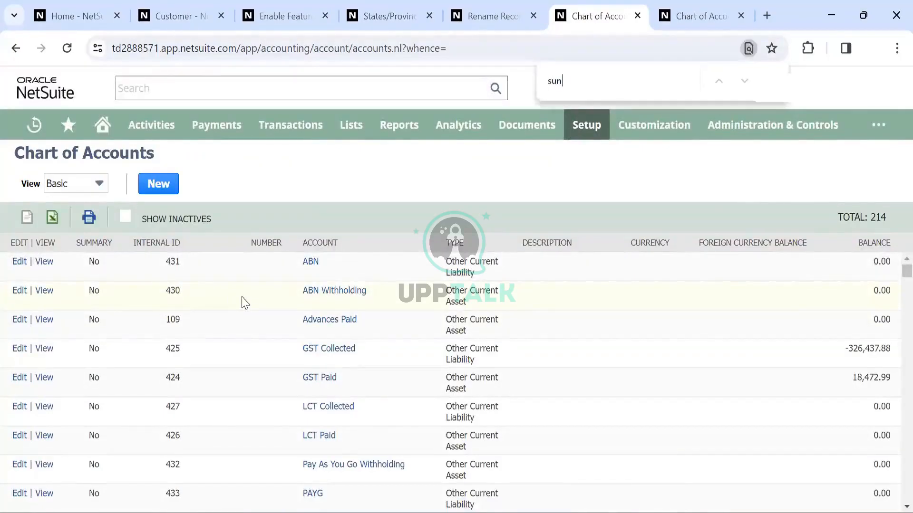
pyautogui.write('dry de')
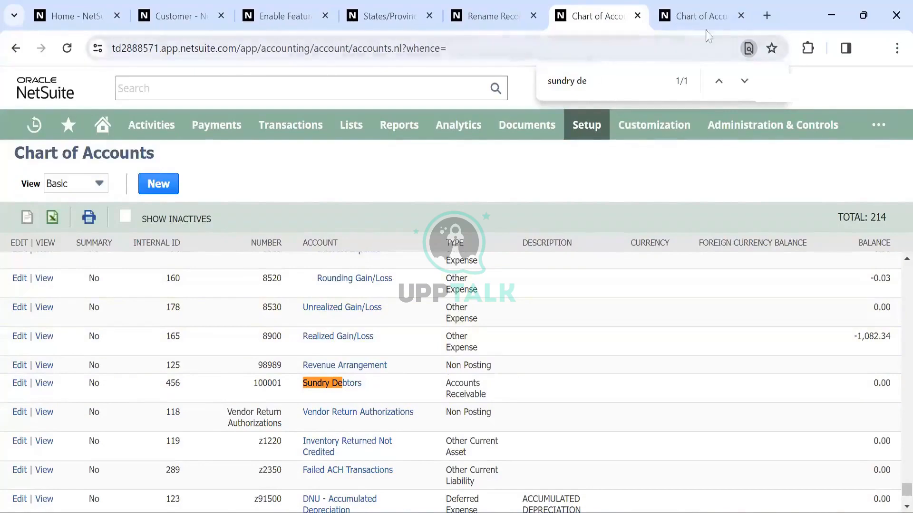
# Step: Close the duplicate Chart of Accounts browser tab and return to the remaining Chart of Accounts list
pyautogui.click(703, 5)
pyautogui.click(741, 16)
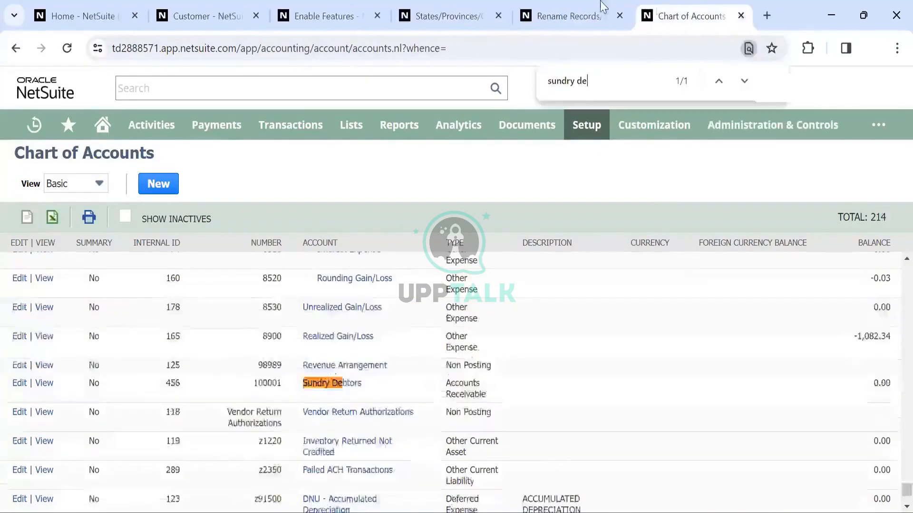
pyautogui.click(573, 11)
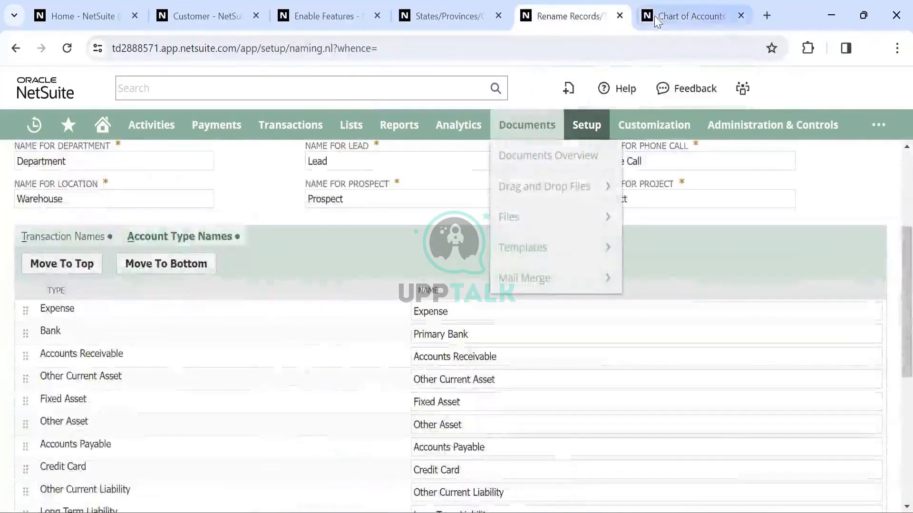
pyautogui.click(662, 19)
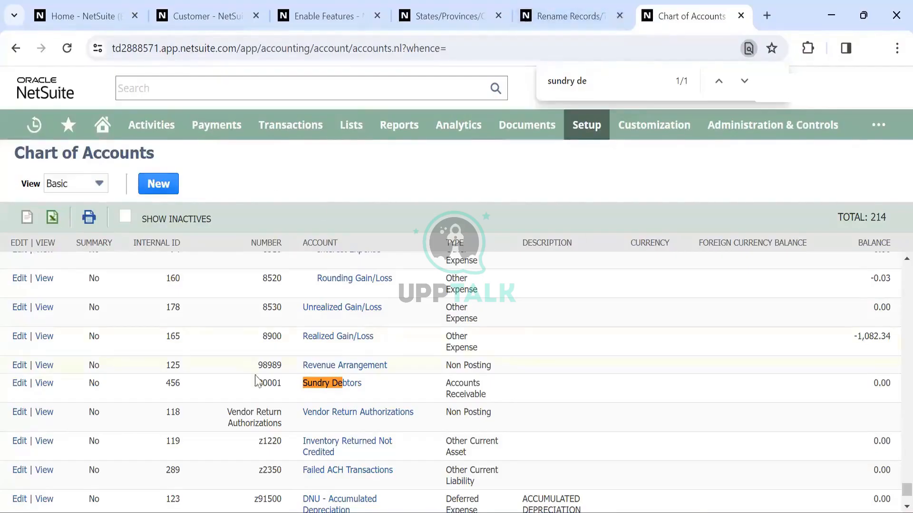
# Step: Examine the account numbering from Sundry Debtors back to the Cash and checking accounts of type Primary Bank
pyautogui.scroll(-2, 184, 379)
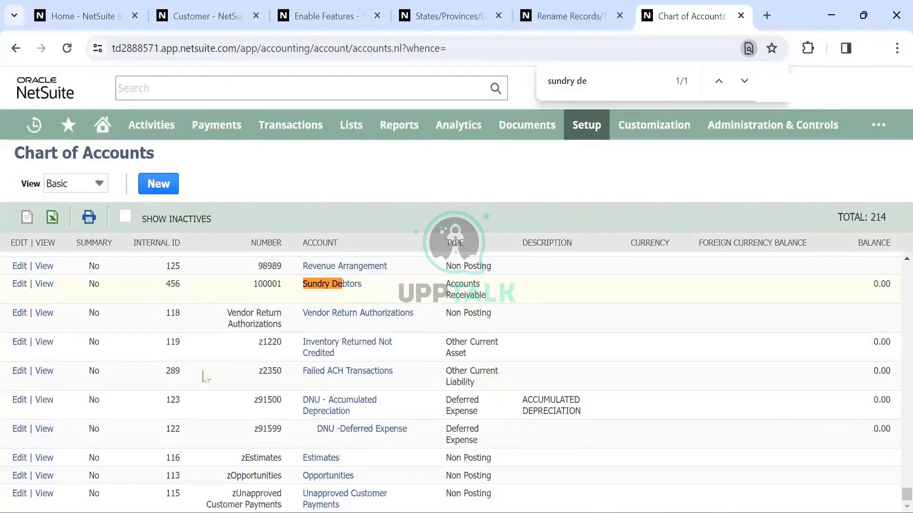
pyautogui.scroll(20, 207, 373)
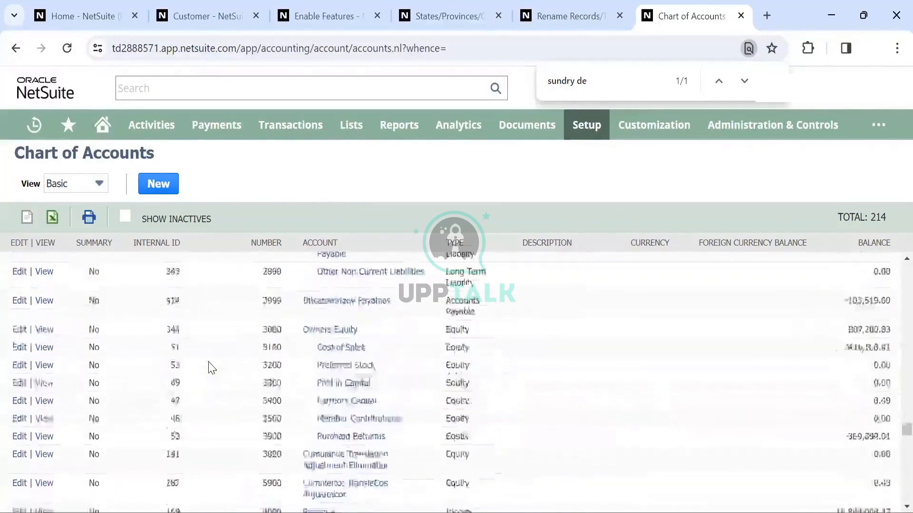
pyautogui.scroll(15, 211, 368)
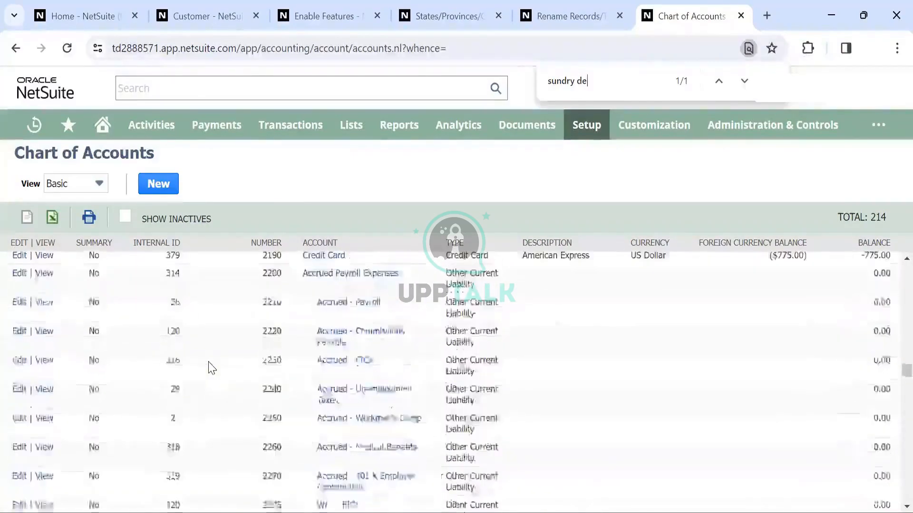
pyautogui.scroll(12, 212, 369)
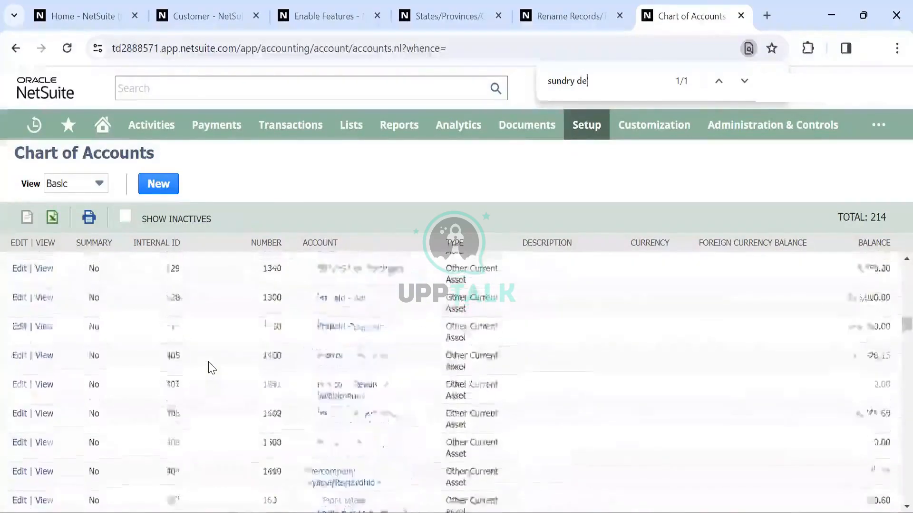
pyautogui.scroll(10, 211, 368)
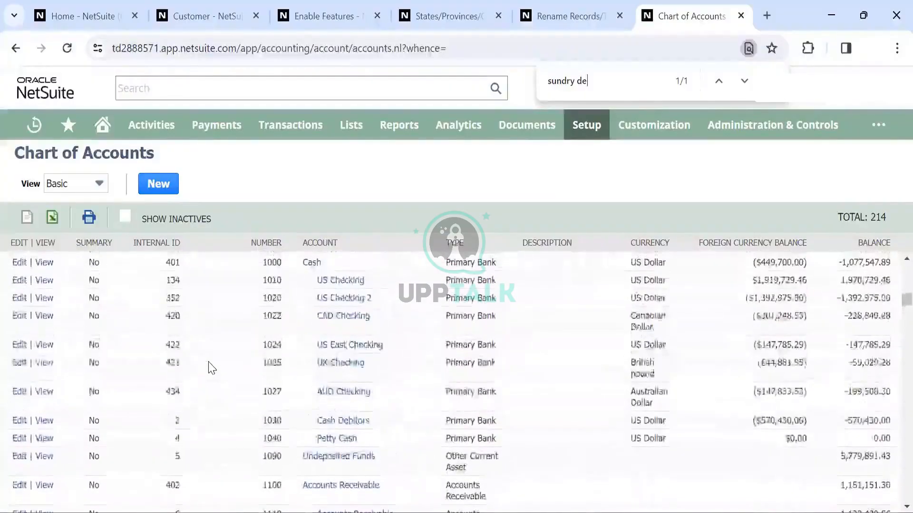
pyautogui.scroll(3, 212, 368)
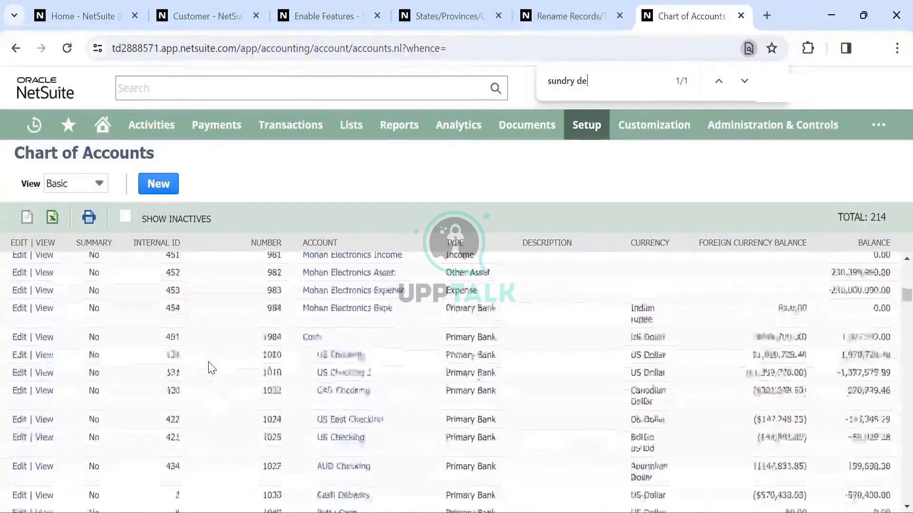
pyautogui.scroll(1, 211, 368)
pyautogui.scroll(-1, 211, 368)
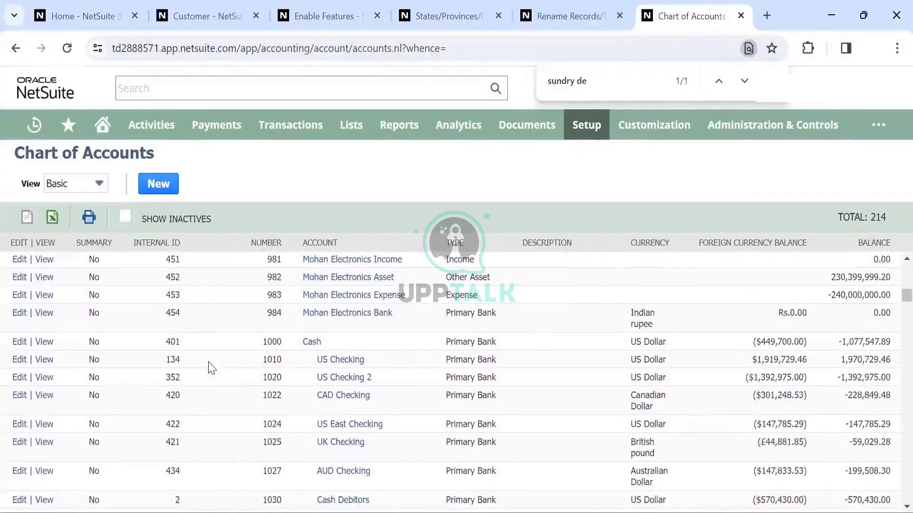
pyautogui.scroll(-1, 278, 302)
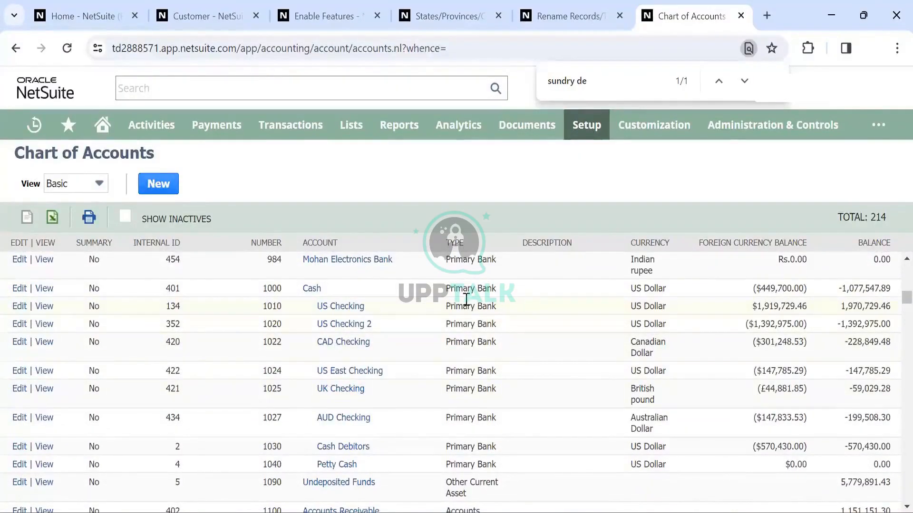
# Step: Examine the numbering of the receivable, inventory, prepaid and fixed asset accounts in the Chart of Accounts
pyautogui.scroll(-3, 285, 393)
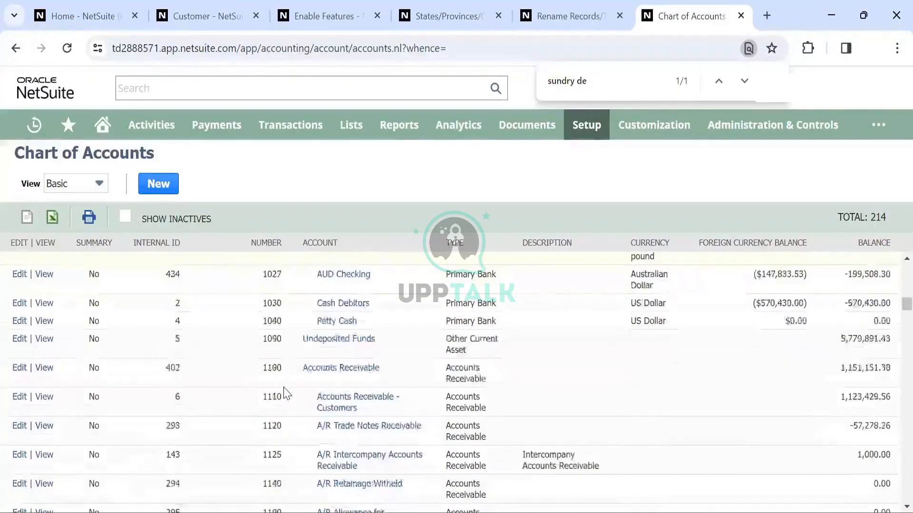
pyautogui.scroll(-5, 276, 395)
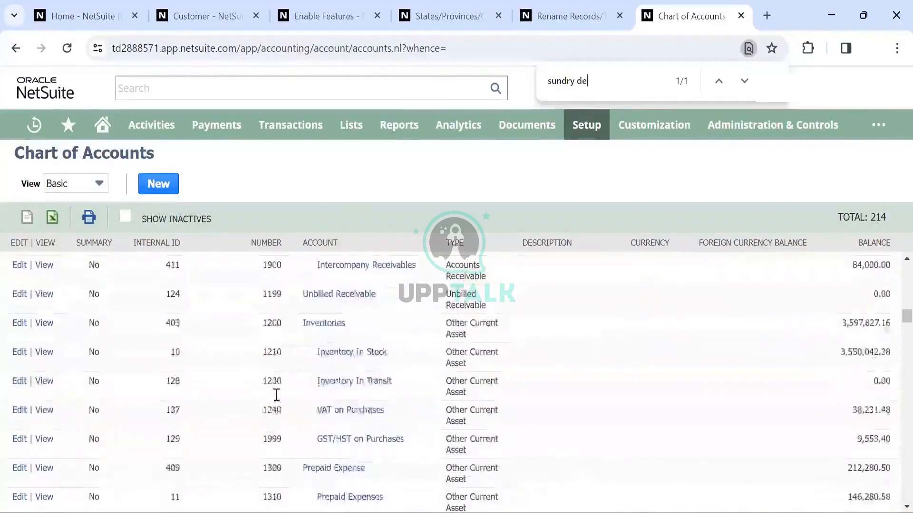
pyautogui.scroll(1, 276, 395)
pyautogui.scroll(-6, 276, 396)
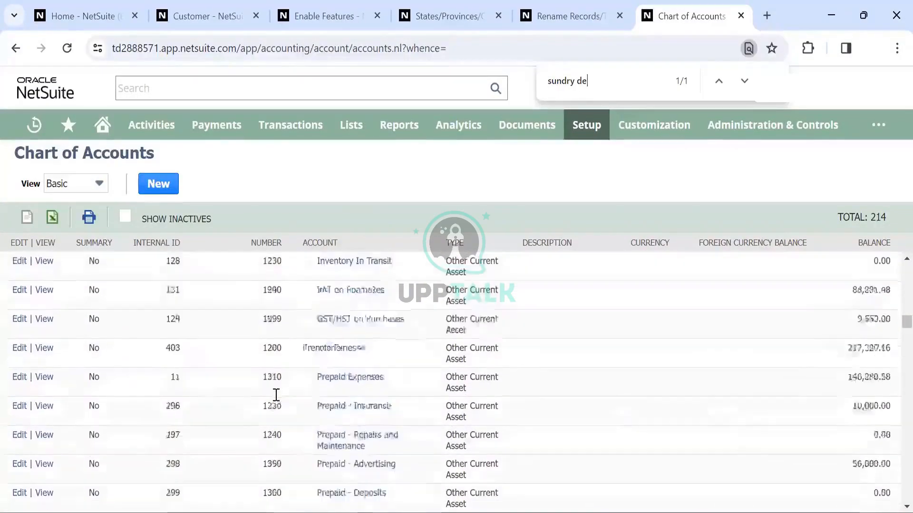
pyautogui.scroll(-3, 277, 395)
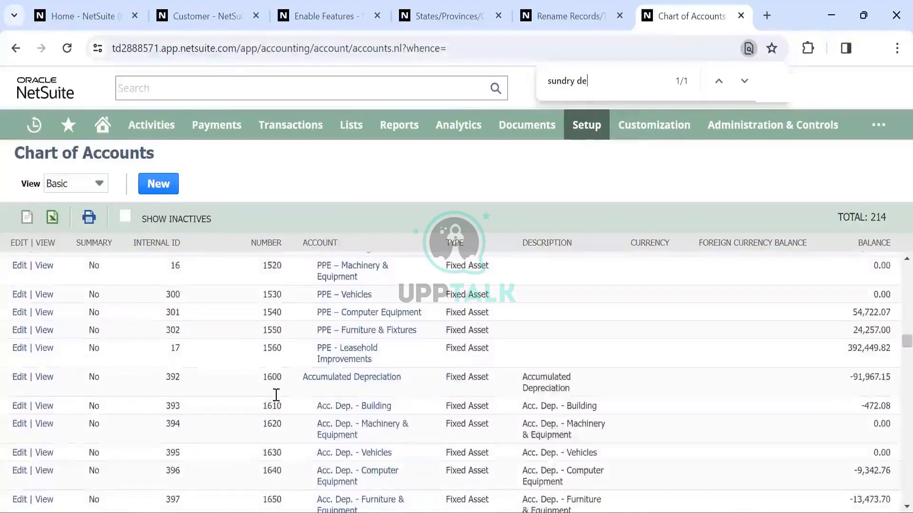
pyautogui.scroll(3, 276, 395)
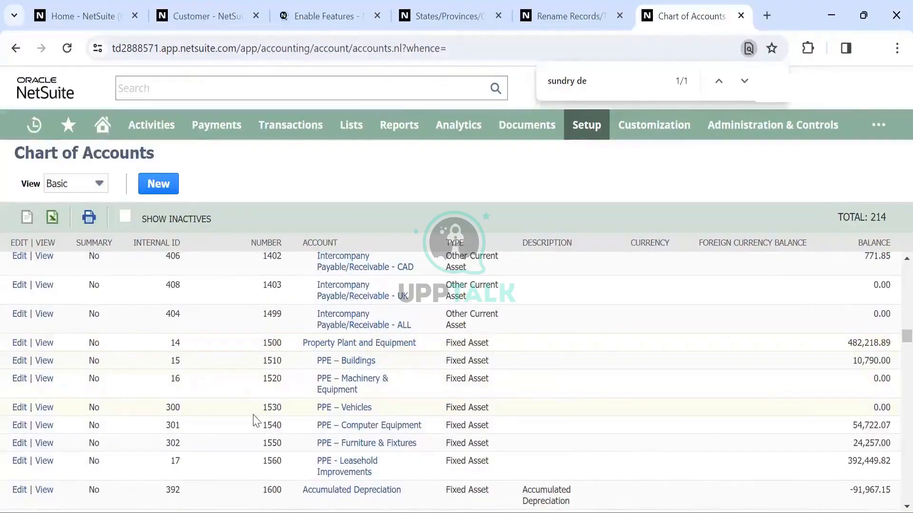
pyautogui.scroll(-3, 253, 420)
# Step: Examine how the non-current asset accounts are numbered relative to the payables and accrued liability accounts
pyautogui.scroll(-10, 256, 421)
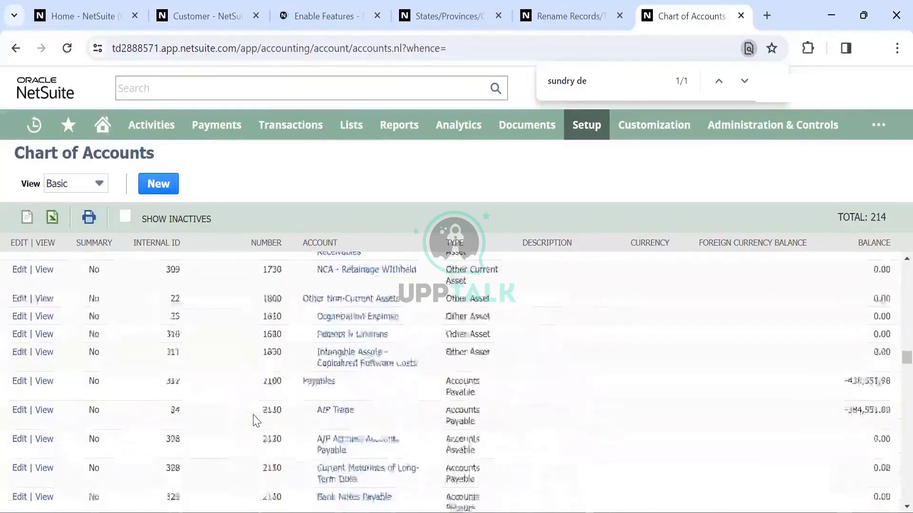
pyautogui.scroll(10, 255, 421)
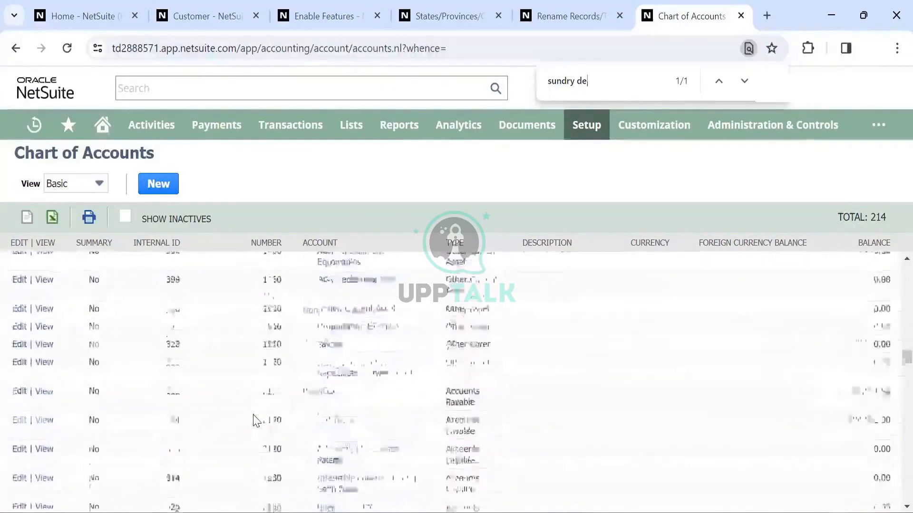
pyautogui.scroll(-3, 255, 420)
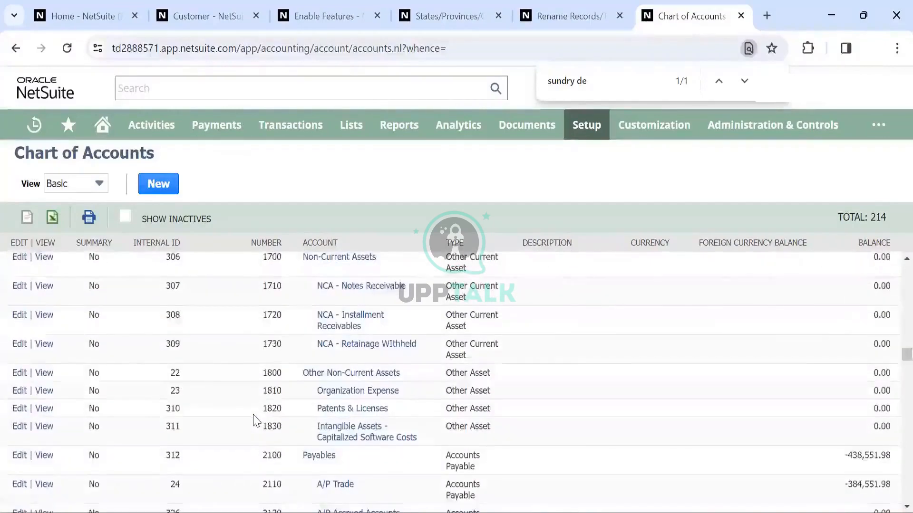
pyautogui.scroll(1, 255, 421)
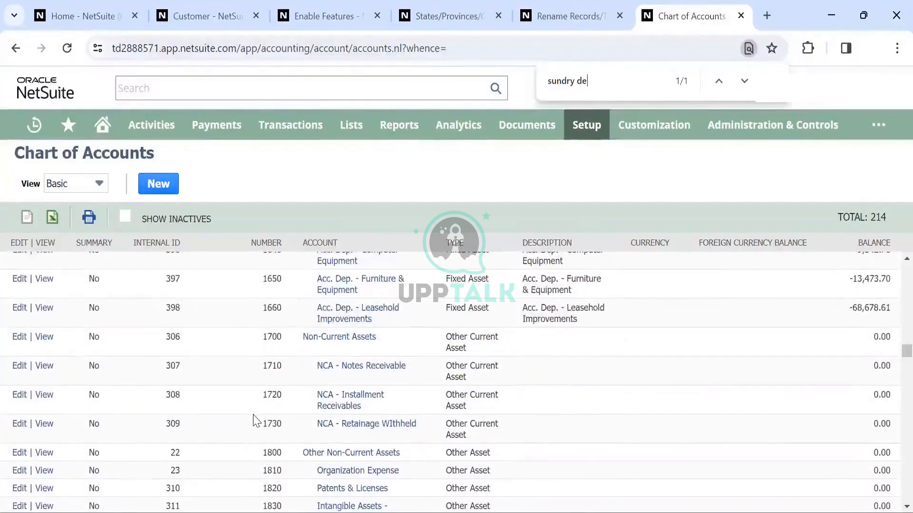
pyautogui.scroll(-1, 255, 420)
pyautogui.scroll(3, 256, 421)
pyautogui.scroll(-2, 255, 421)
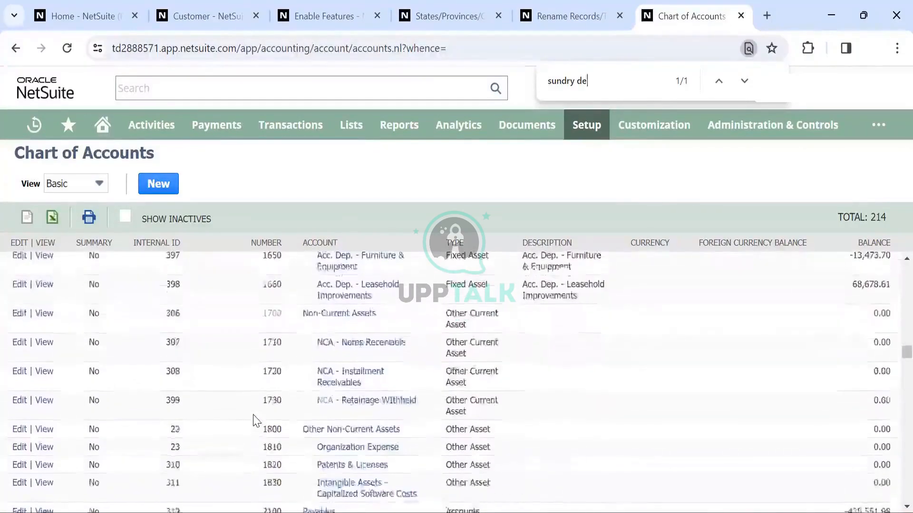
pyautogui.scroll(-5, 255, 421)
pyautogui.scroll(6, 255, 421)
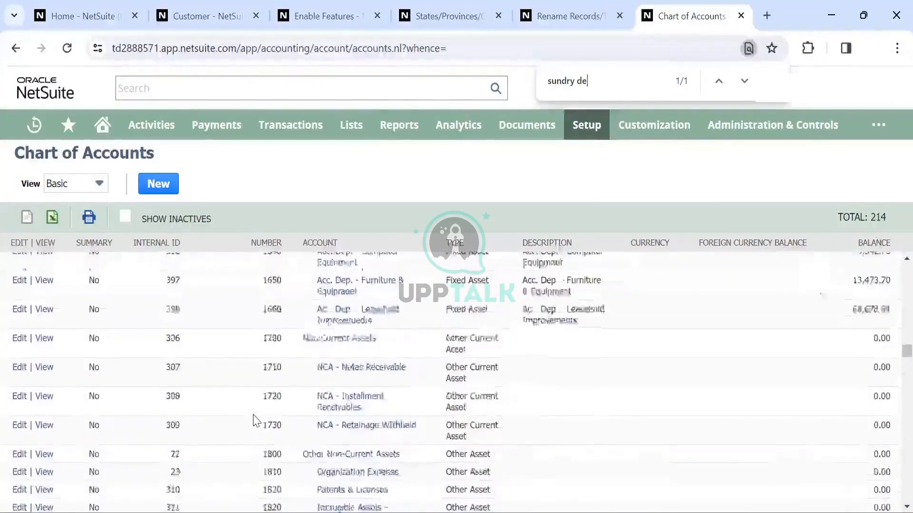
pyautogui.scroll(3, 255, 420)
pyautogui.scroll(-5, 255, 430)
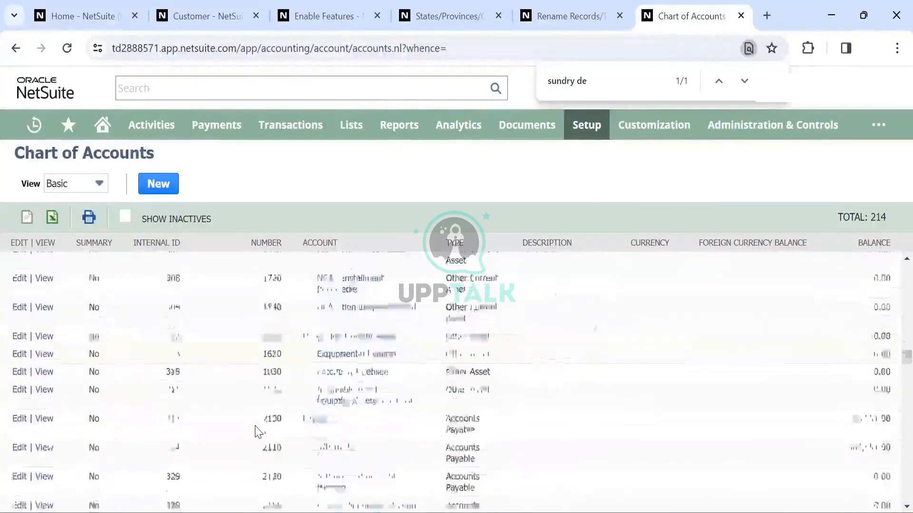
pyautogui.scroll(-1, 267, 435)
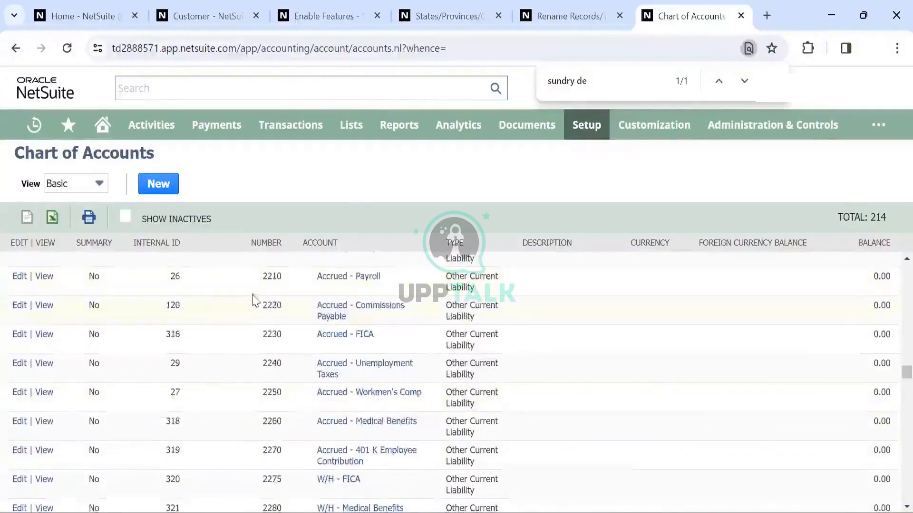
# Step: Review the number ranges of the liability, equity, income, cost of goods sold and expense accounts
pyautogui.scroll(-15, 261, 470)
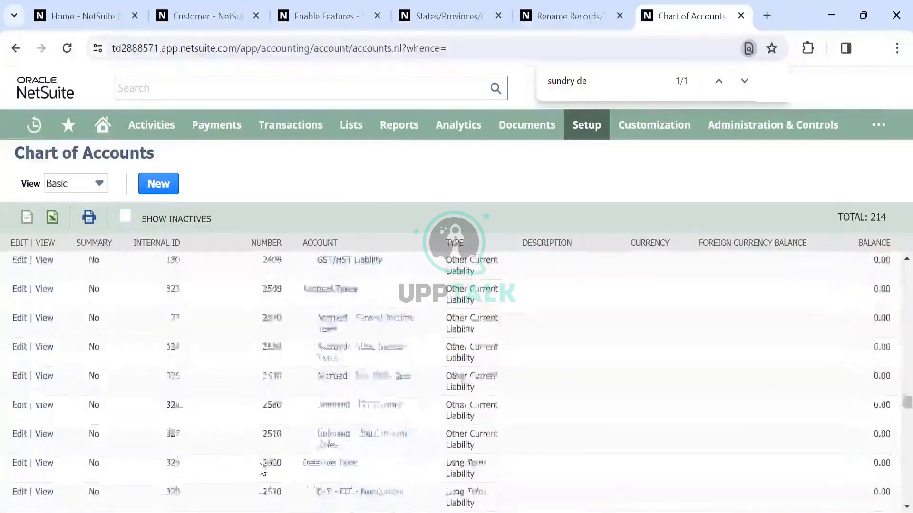
pyautogui.scroll(4, 260, 469)
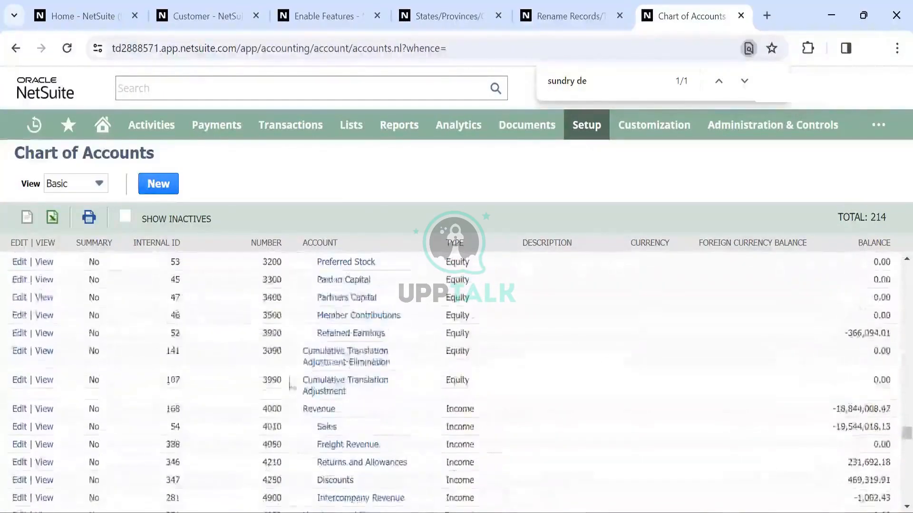
pyautogui.scroll(-5, 265, 408)
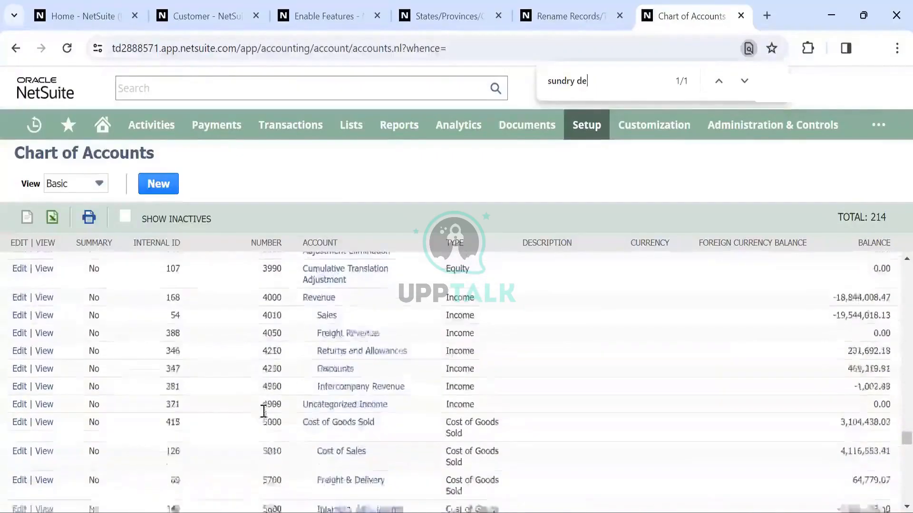
pyautogui.scroll(-3, 233, 410)
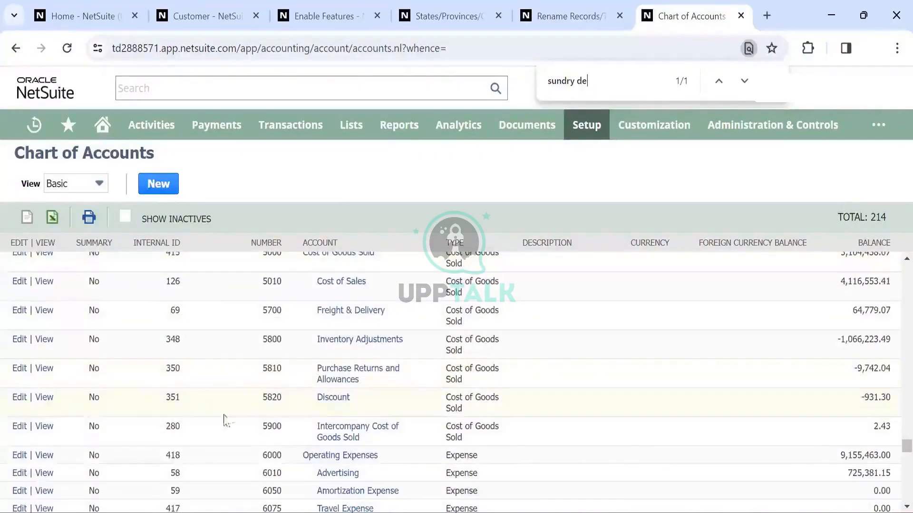
pyautogui.scroll(-6, 233, 404)
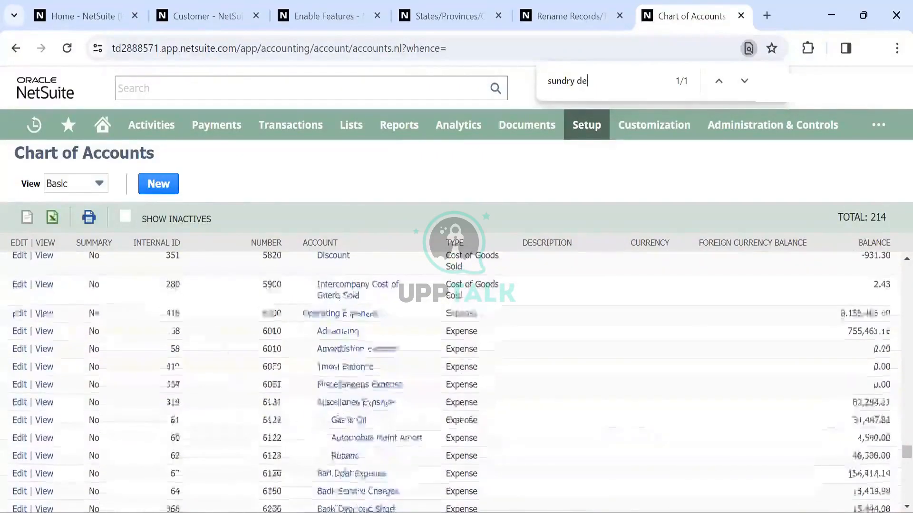
pyautogui.scroll(-10, 229, 419)
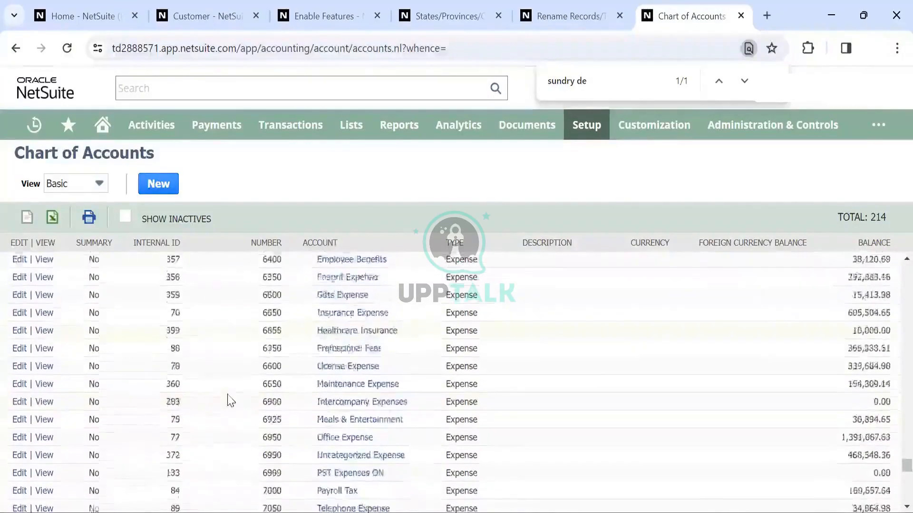
pyautogui.scroll(5, 231, 400)
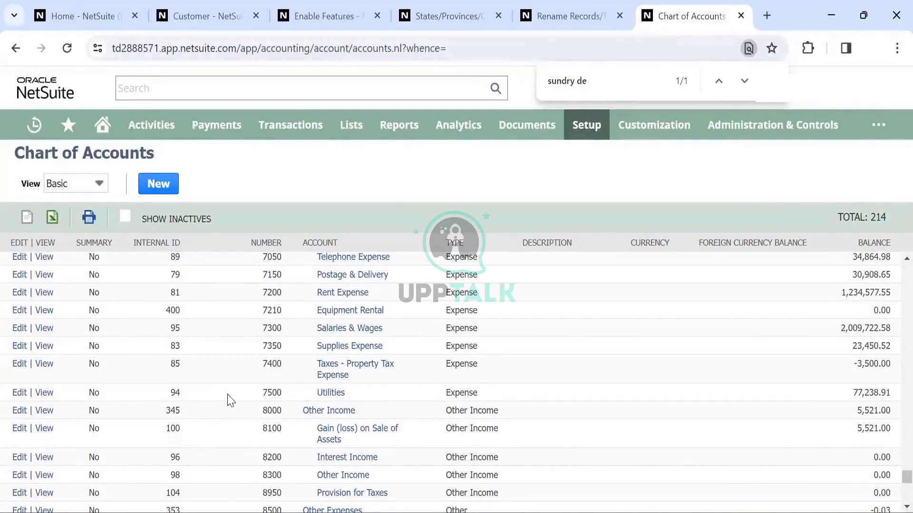
pyautogui.scroll(-7, 230, 400)
pyautogui.scroll(12, 231, 401)
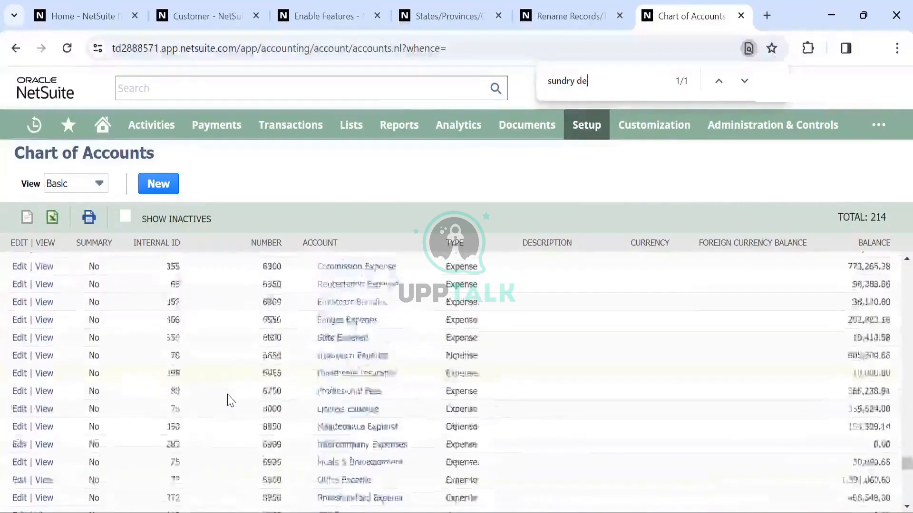
pyautogui.scroll(10, 231, 400)
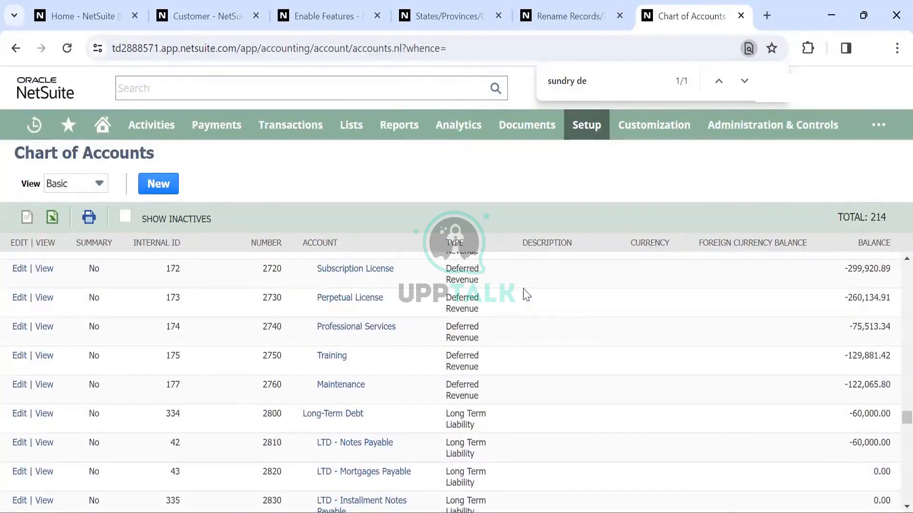
# Step: Open the Auto-Generated Numbers setup page for the company
pyautogui.moveTo(579, 134)
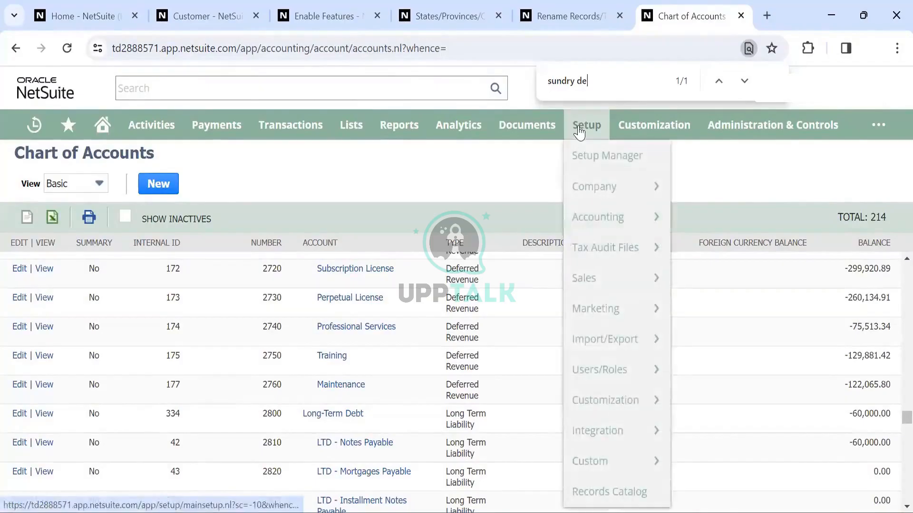
pyautogui.moveTo(614, 188)
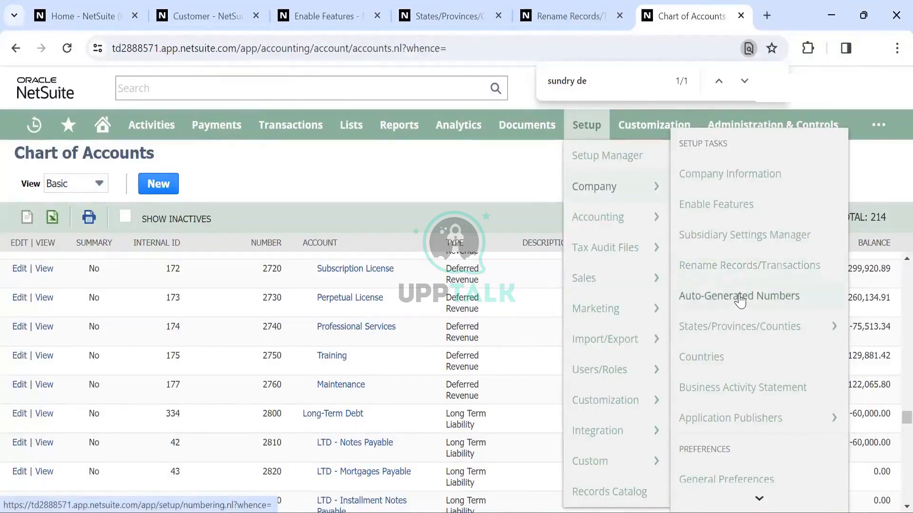
pyautogui.click(714, 302)
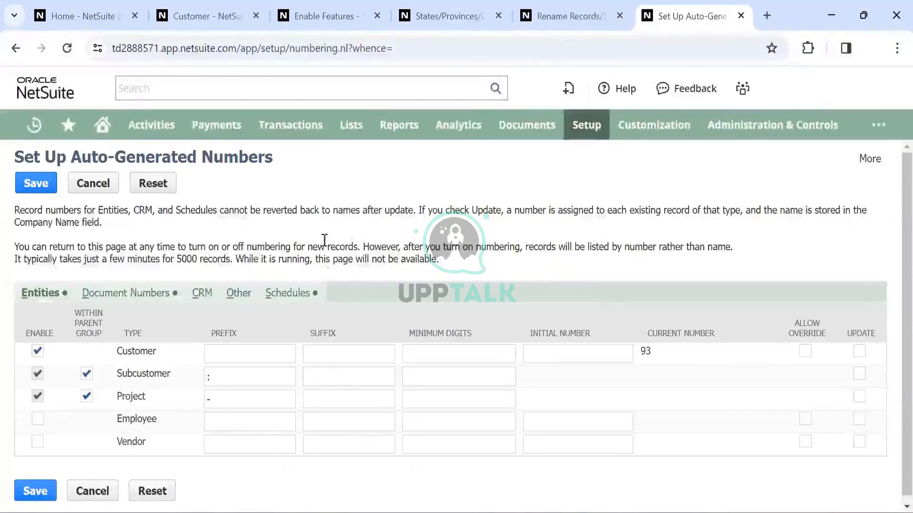
pyautogui.scroll(-1, 377, 228)
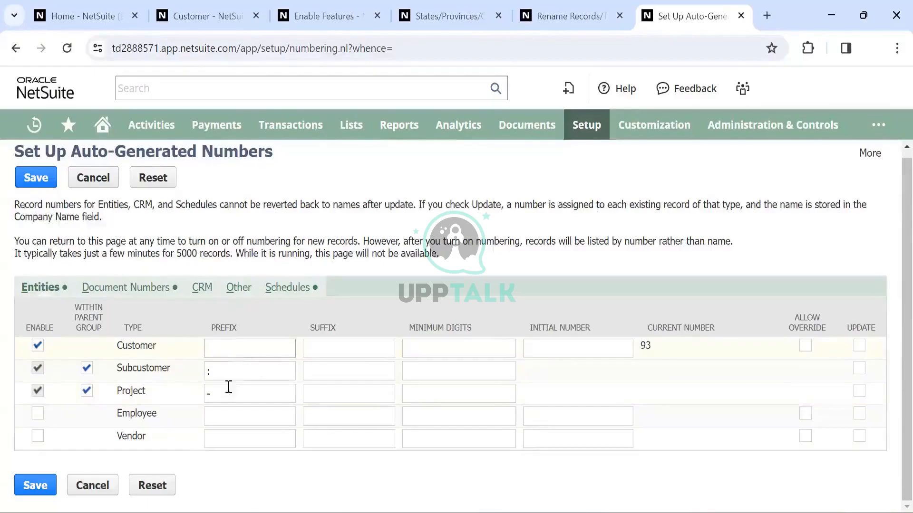
# Step: Set the prefix for Customer numbers to CUS and the minimum digits to 4
pyautogui.click(228, 349)
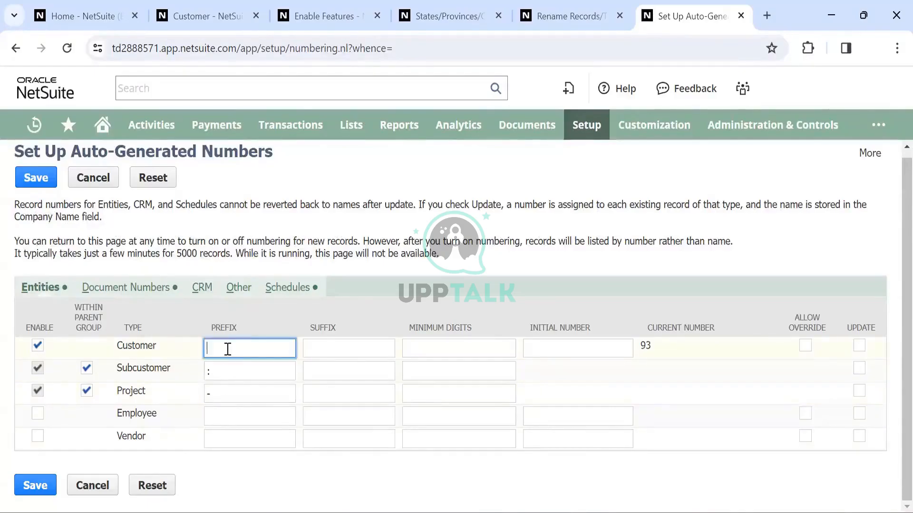
pyautogui.write('Cz')
pyautogui.press('BackSpace')
pyautogui.write('US')
pyautogui.click(446, 352)
pyautogui.write('0000')
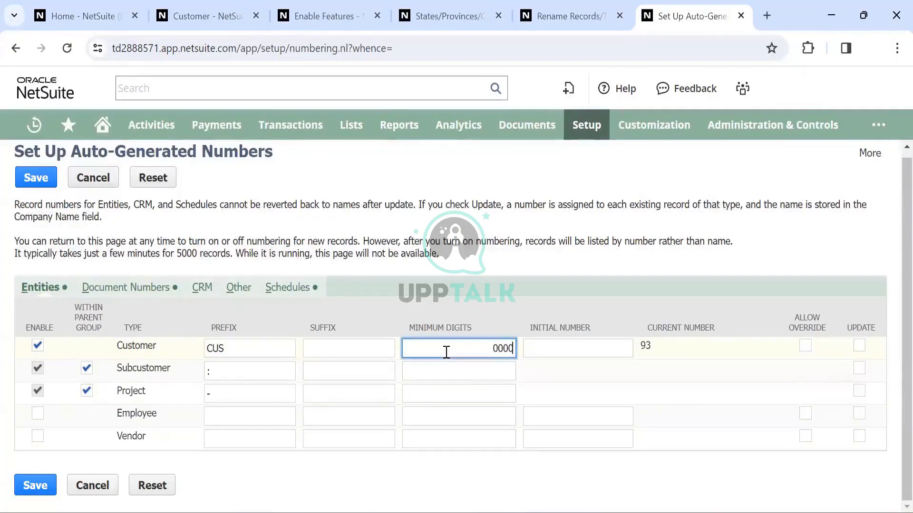
pyautogui.press('Tab')
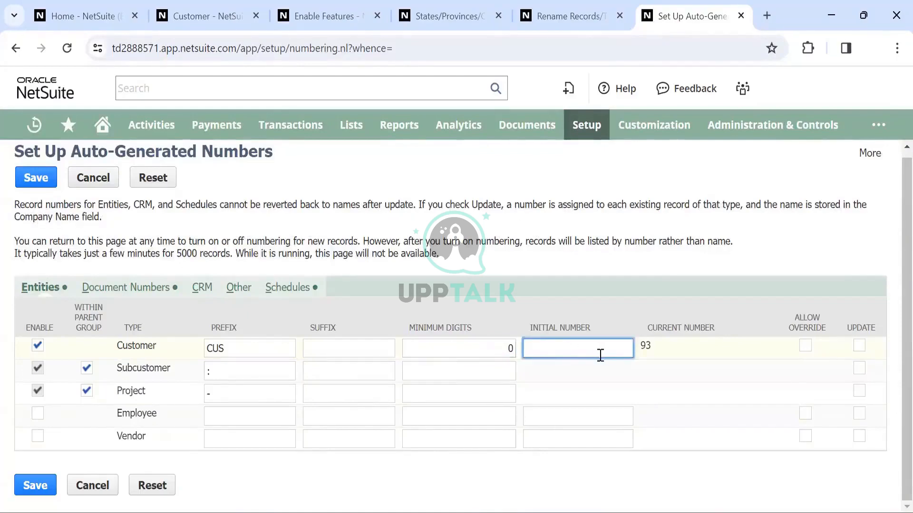
pyautogui.click(509, 347)
pyautogui.press('BackSpace')
pyautogui.write('4')
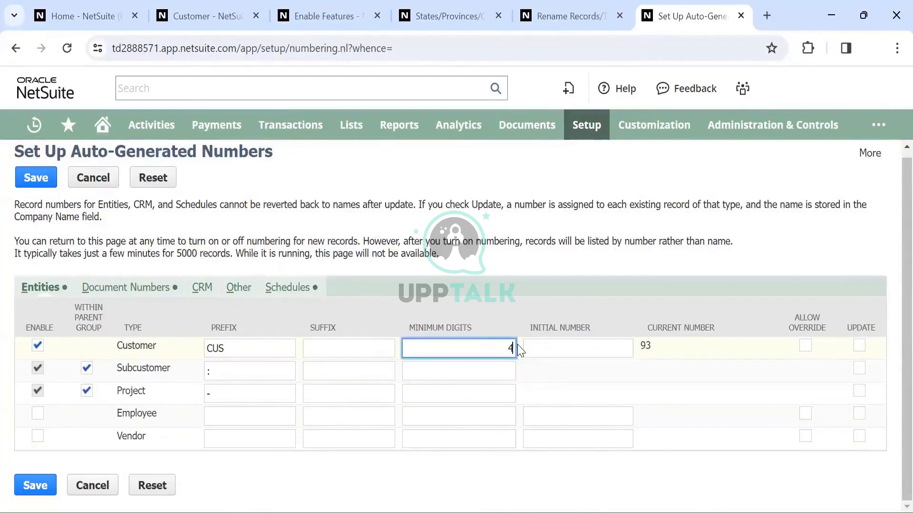
pyautogui.press('Tab')
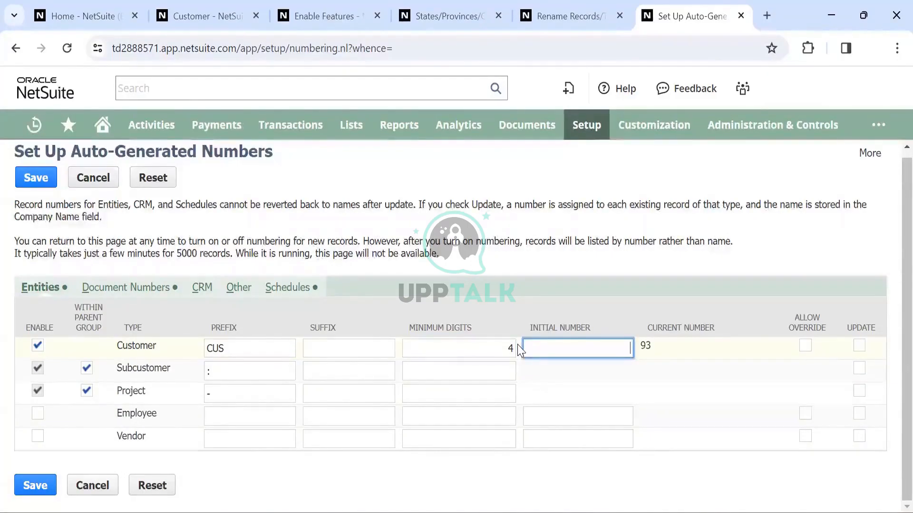
# Step: Set the initial Customer number to 1 and allow override for Customer numbering
pyautogui.write('1')
pyautogui.press('Tab')
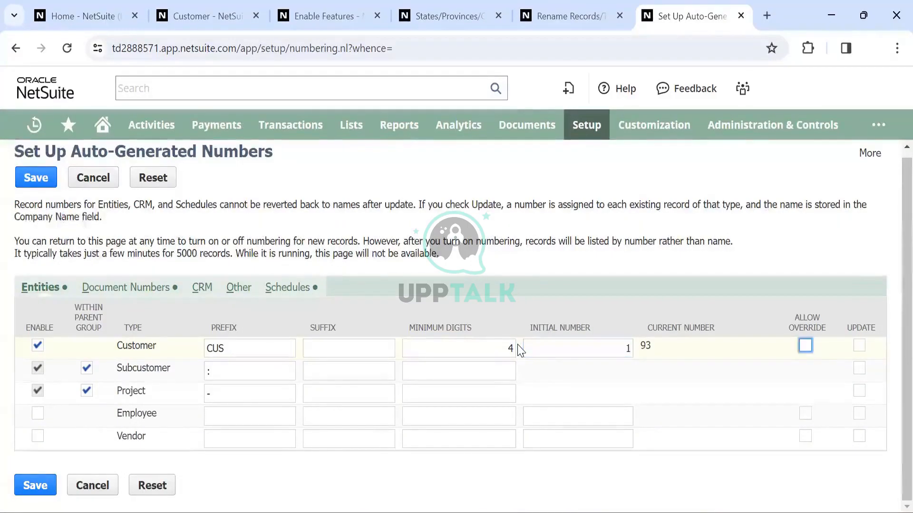
pyautogui.click(805, 347)
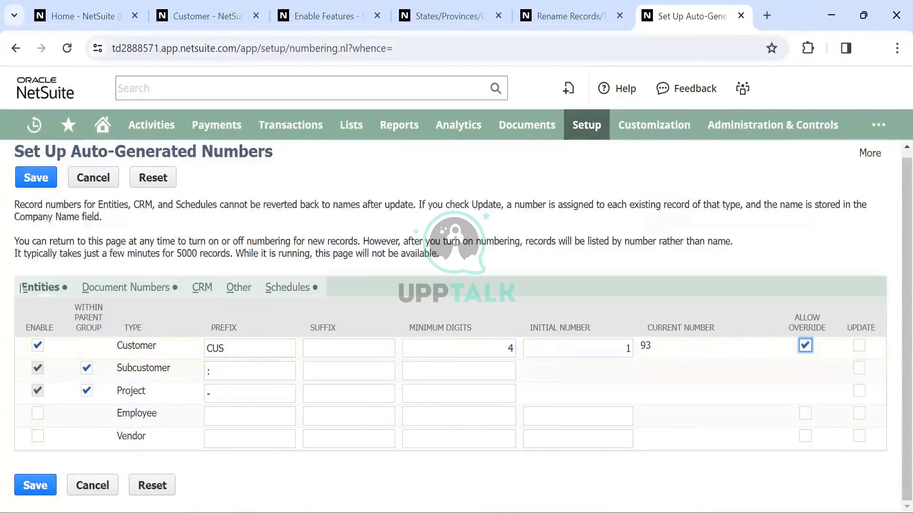
# Step: Review the auto-numbering settings for document numbers, CRM, other records and schedules
pyautogui.click(115, 289)
pyautogui.scroll(-15, 217, 409)
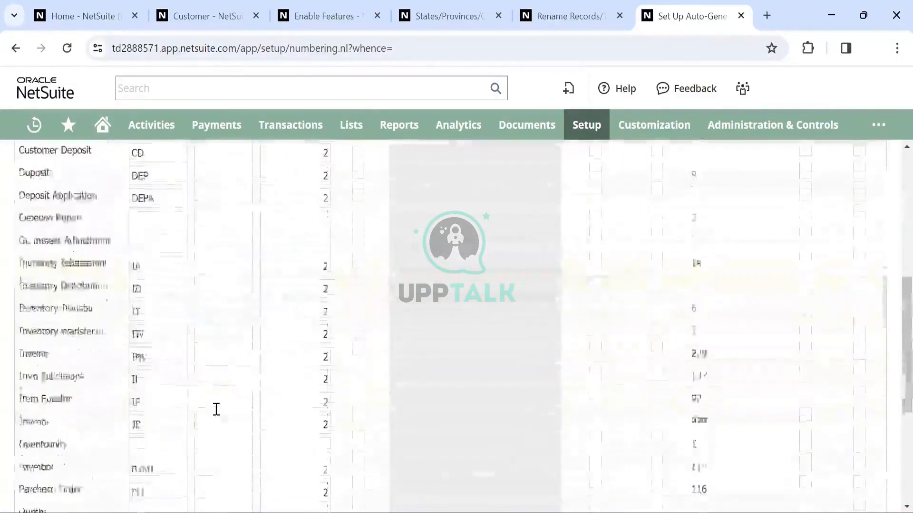
pyautogui.scroll(15, 216, 410)
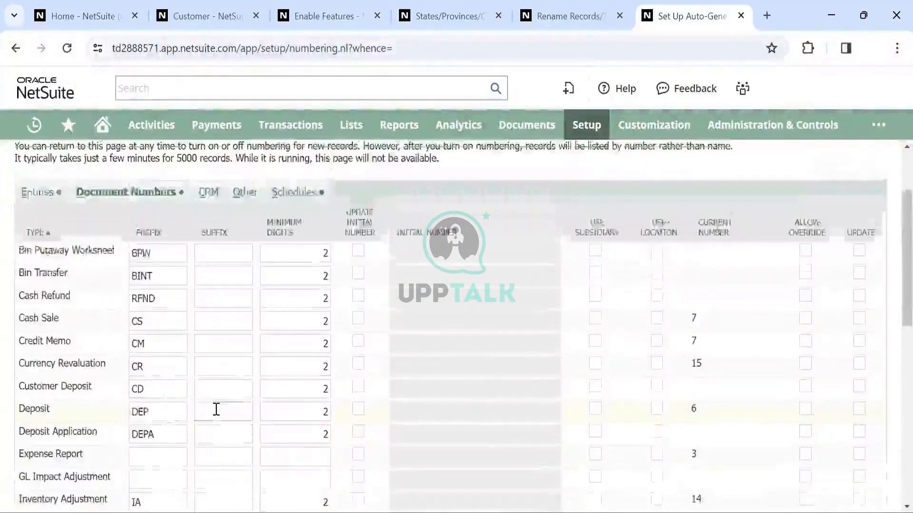
pyautogui.scroll(-5, 216, 409)
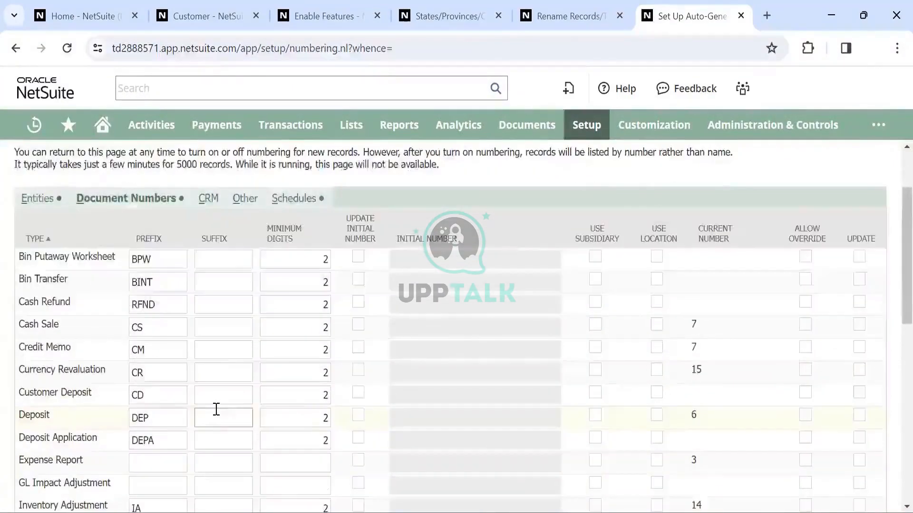
pyautogui.scroll(6, 218, 415)
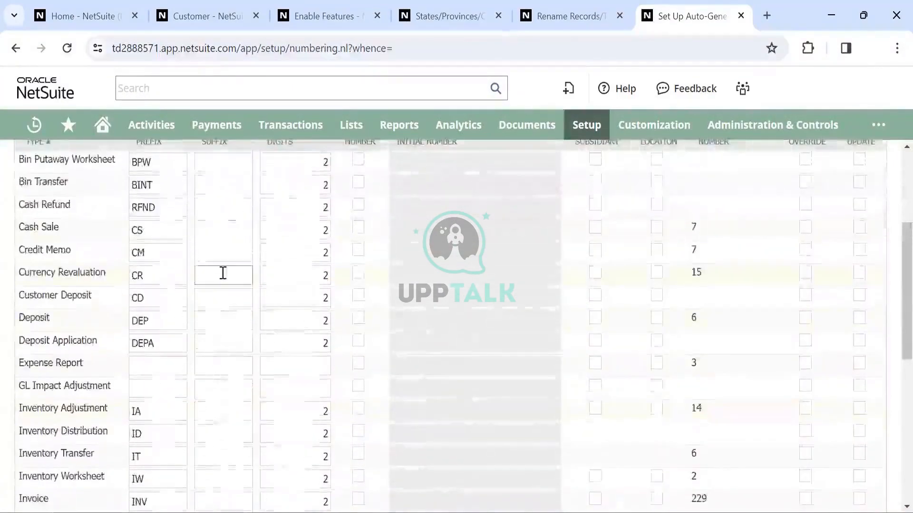
pyautogui.click(204, 295)
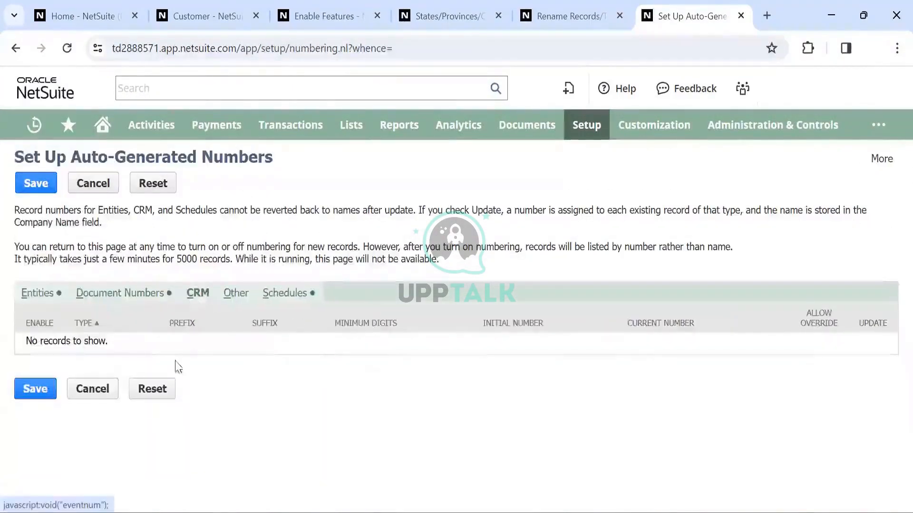
pyautogui.click(238, 298)
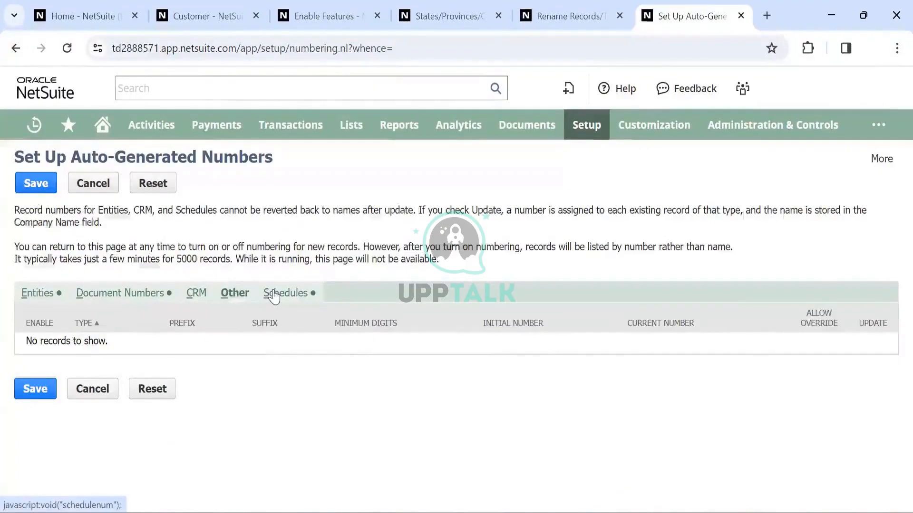
pyautogui.click(276, 294)
# Step: Look through the company setup options and open the Subsidiaries list without saving the numbering changes
pyautogui.moveTo(589, 128)
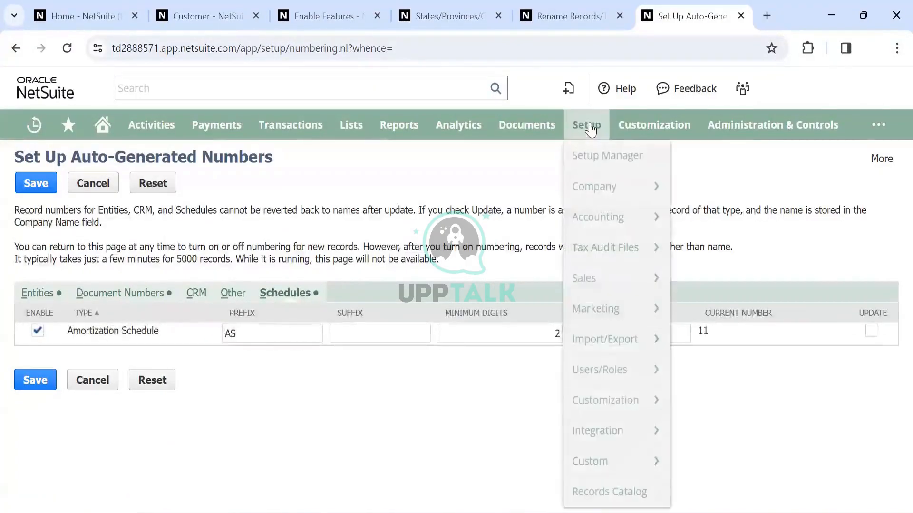
pyautogui.moveTo(611, 217)
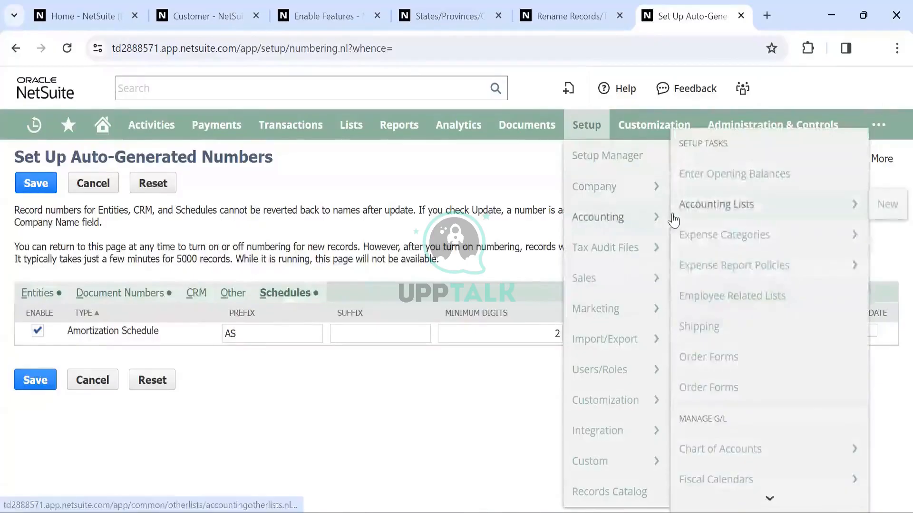
pyautogui.moveTo(632, 188)
pyautogui.scroll(-5, 716, 328)
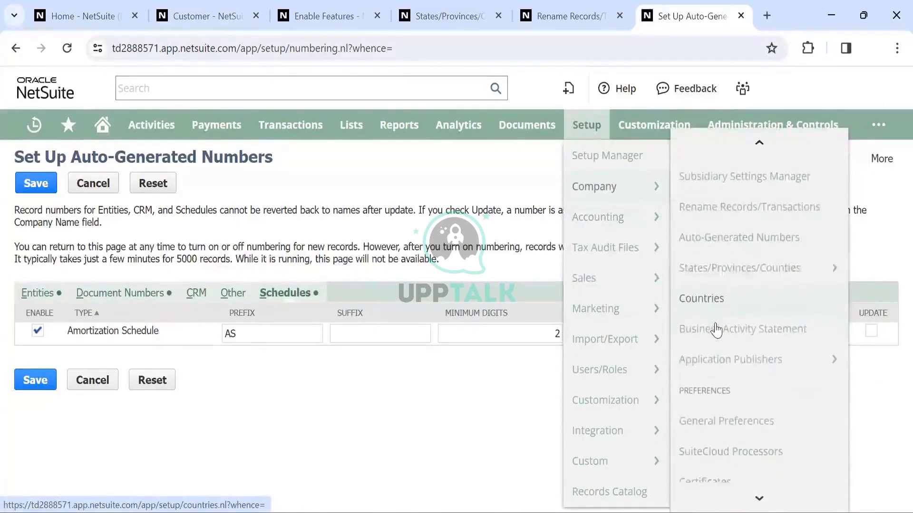
pyautogui.scroll(3, 716, 323)
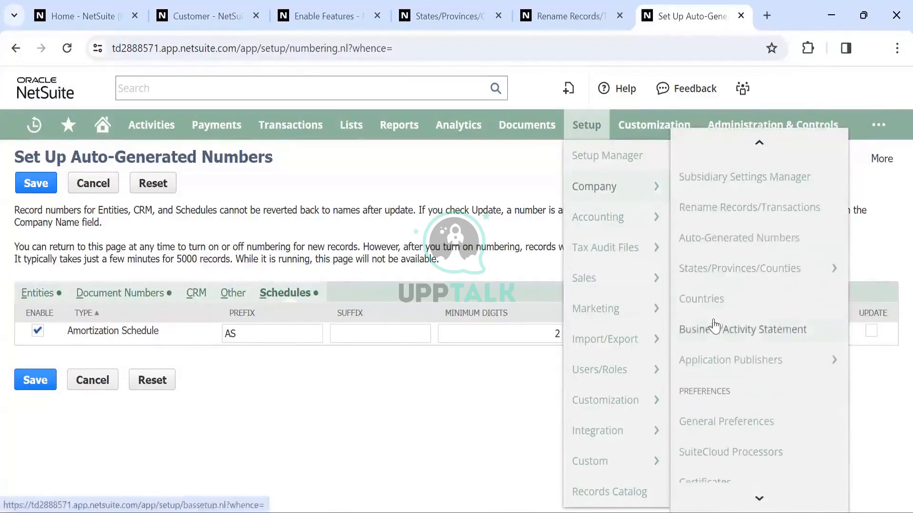
pyautogui.moveTo(716, 363)
pyautogui.scroll(-9, 713, 370)
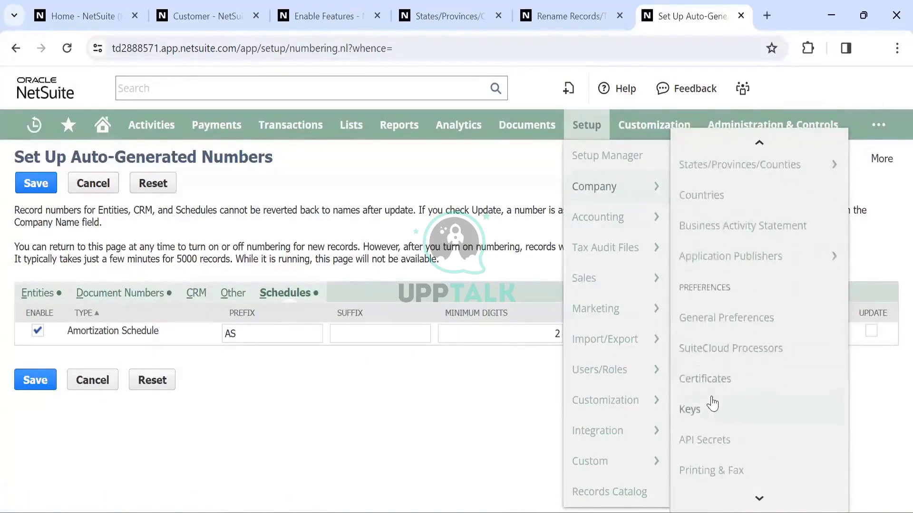
pyautogui.moveTo(707, 383)
pyautogui.scroll(-5, 711, 398)
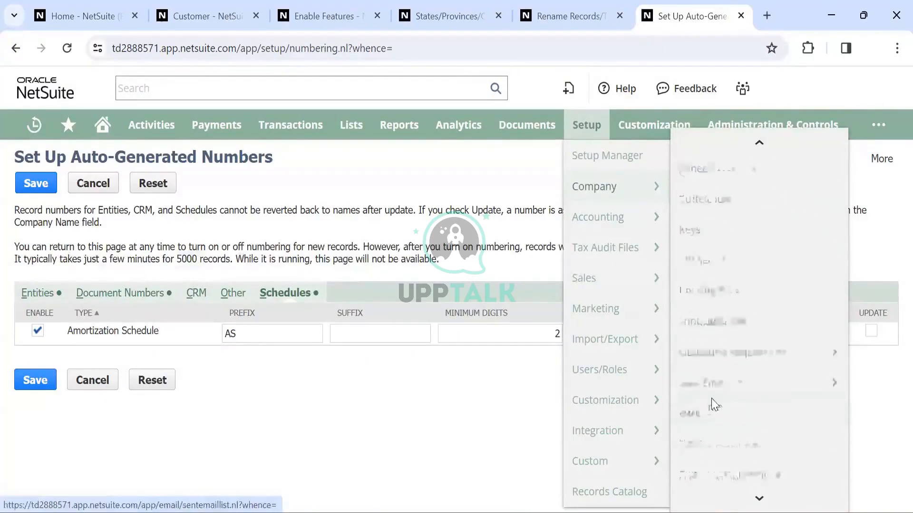
pyautogui.scroll(-5, 712, 405)
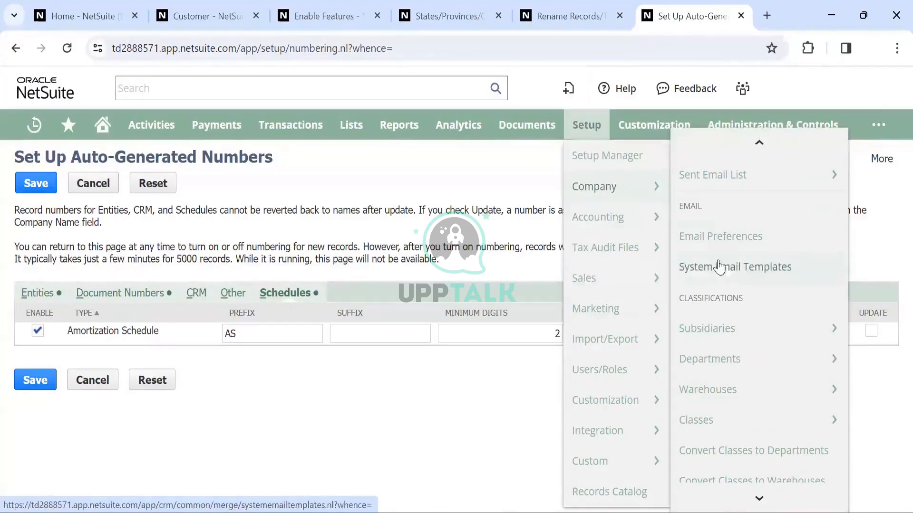
pyautogui.scroll(-1, 723, 269)
pyautogui.scroll(-1, 723, 270)
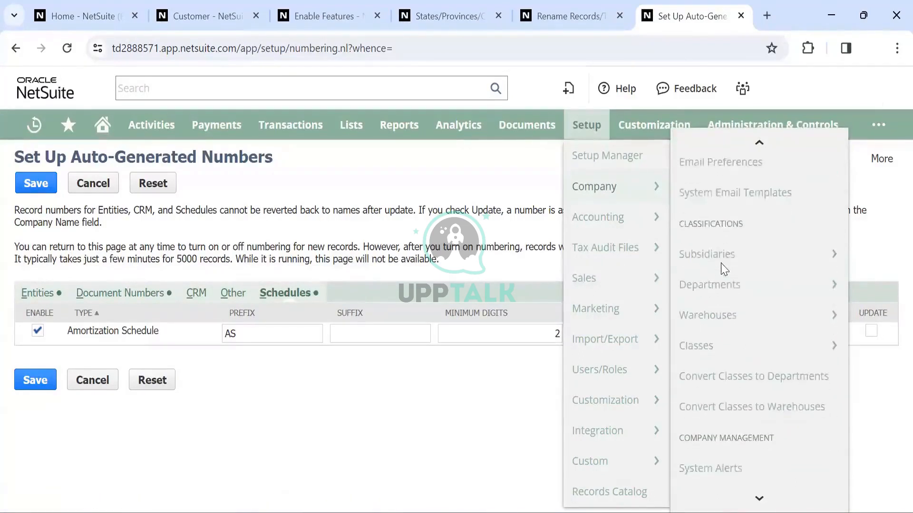
pyautogui.moveTo(713, 233)
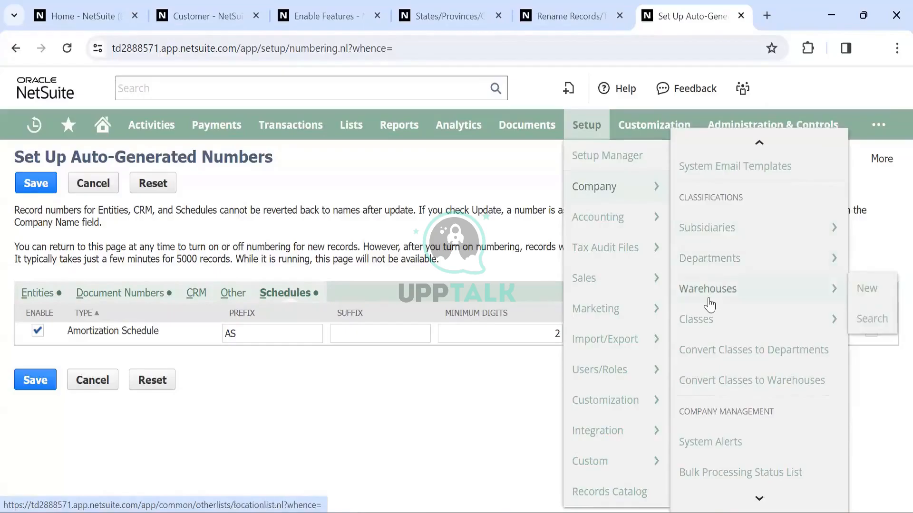
pyautogui.click(699, 231)
pyautogui.click(521, 144)
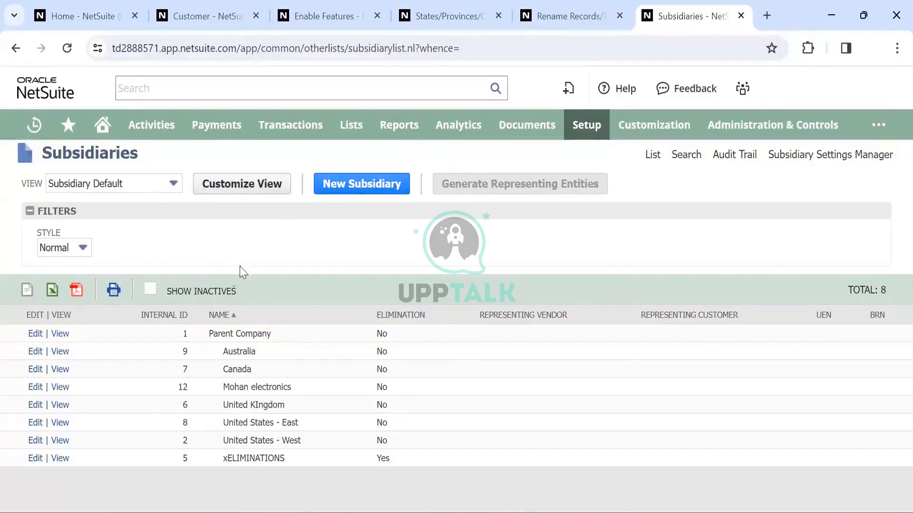
# Step: View the Parent Company subsidiary record
pyautogui.click(59, 335)
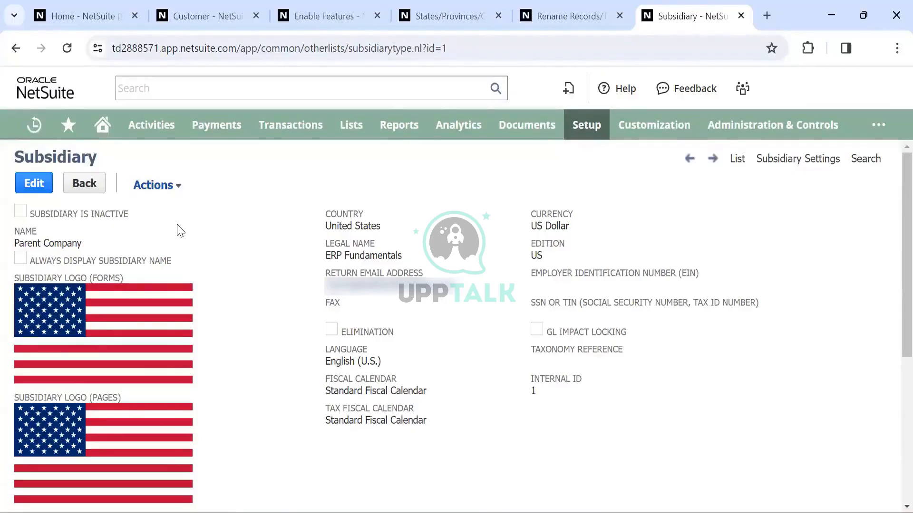
pyautogui.moveTo(589, 137)
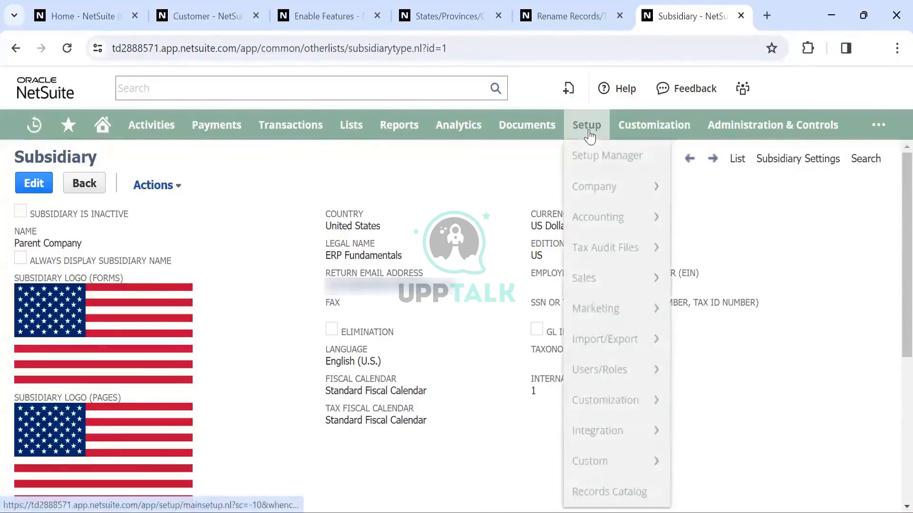
pyautogui.moveTo(598, 187)
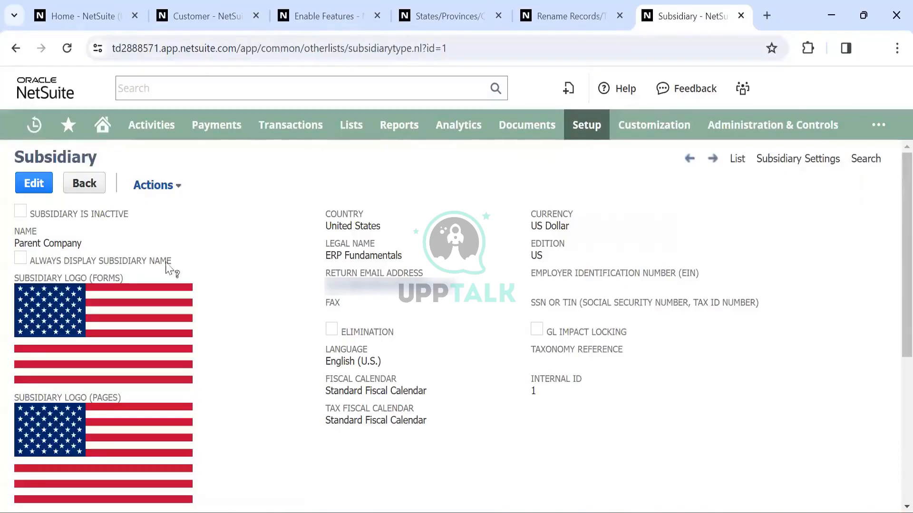
pyautogui.scroll(-2, 235, 276)
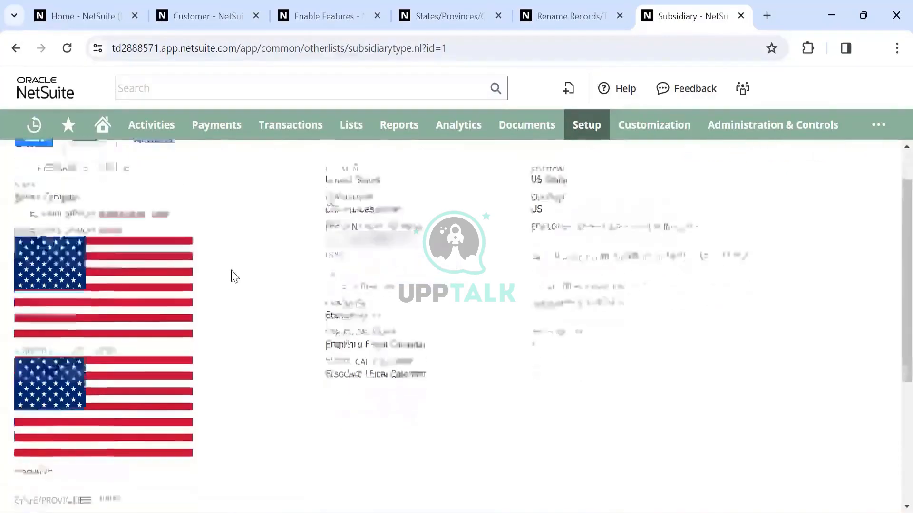
pyautogui.scroll(2, 234, 276)
pyautogui.scroll(-1, 234, 277)
pyautogui.scroll(1, 235, 276)
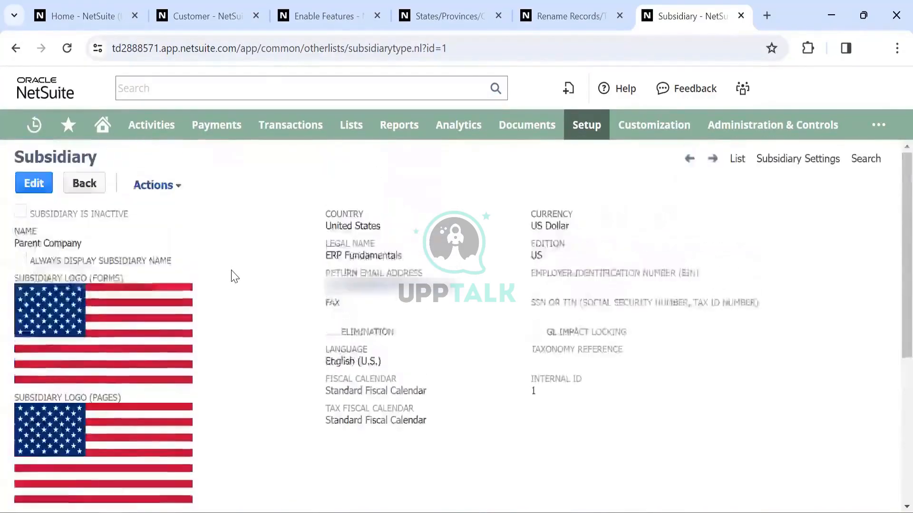
pyautogui.scroll(-1, 234, 276)
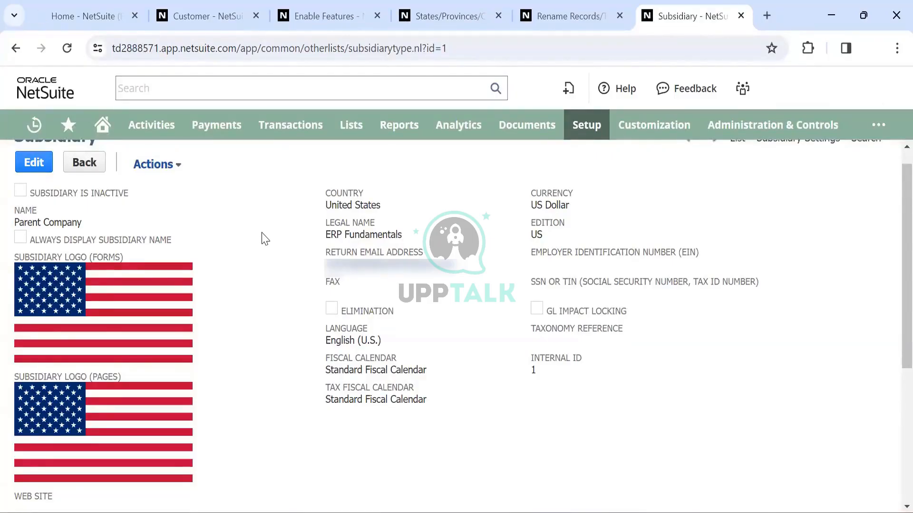
pyautogui.scroll(1, 265, 239)
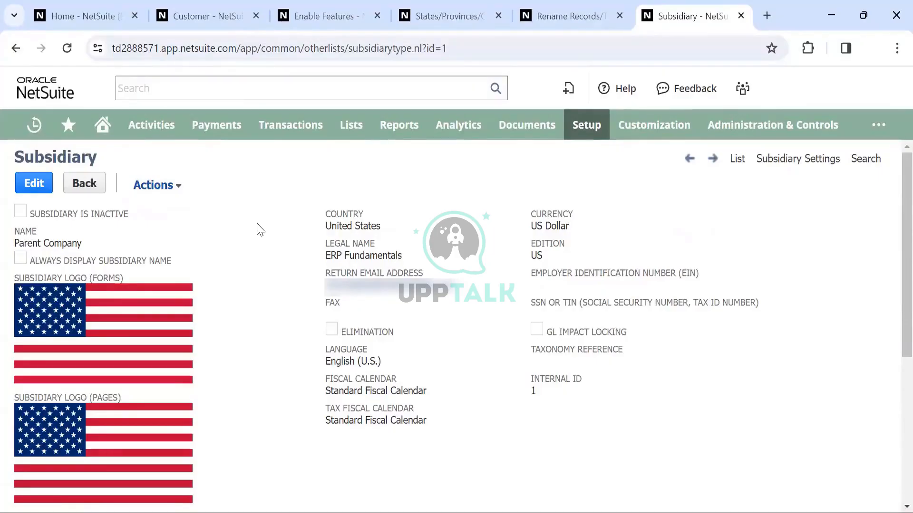
# Step: Open the Company Information setup page and review its company details, time zone and address fields
pyautogui.moveTo(587, 131)
pyautogui.moveTo(580, 187)
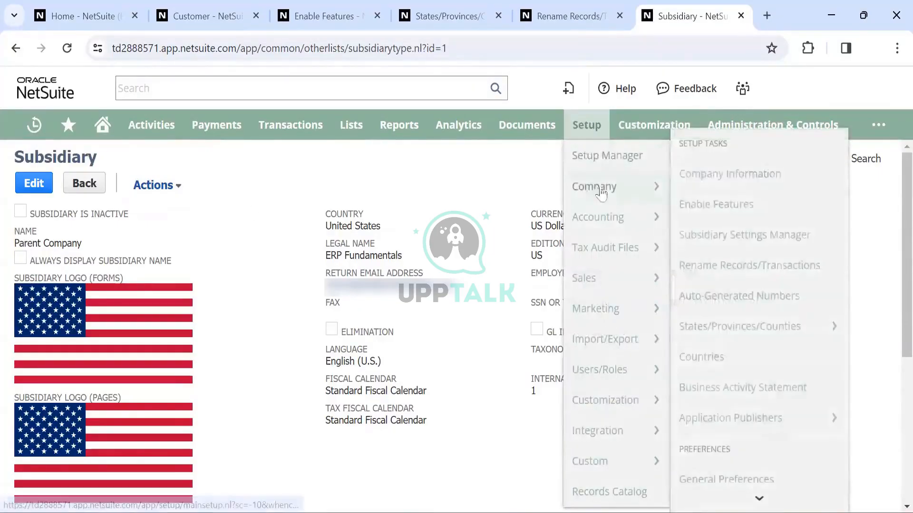
pyautogui.click(723, 174)
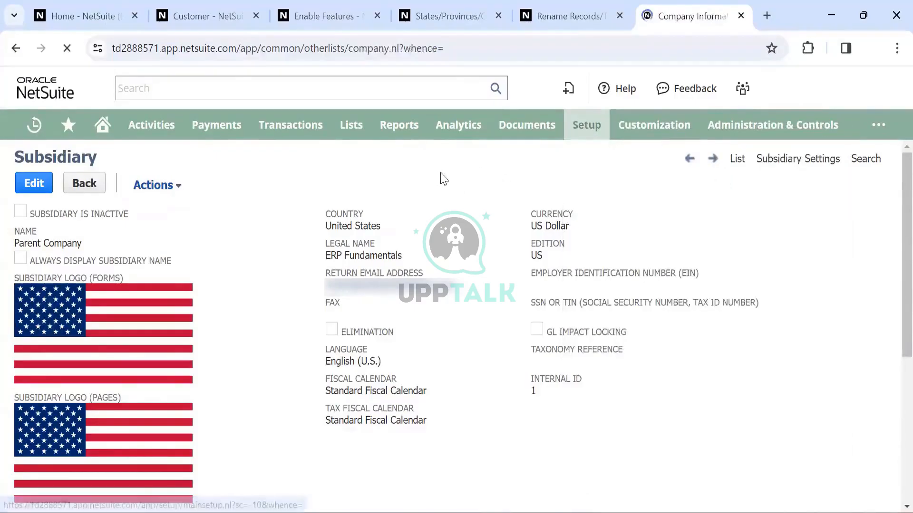
pyautogui.scroll(-4, 43, 309)
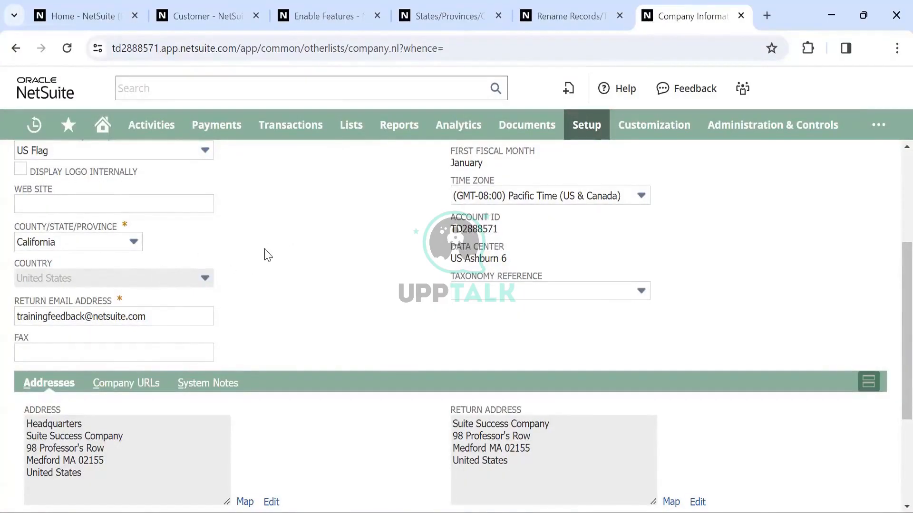
pyautogui.scroll(3, 266, 255)
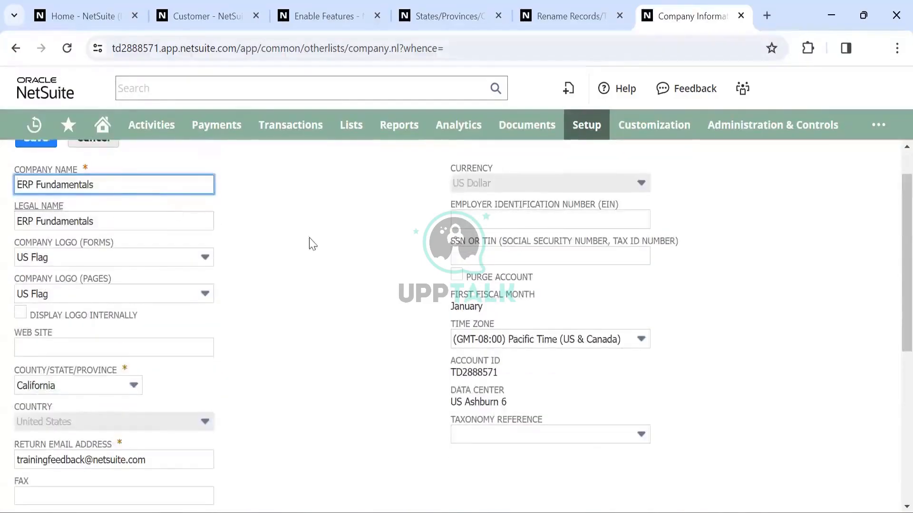
pyautogui.scroll(-2, 283, 277)
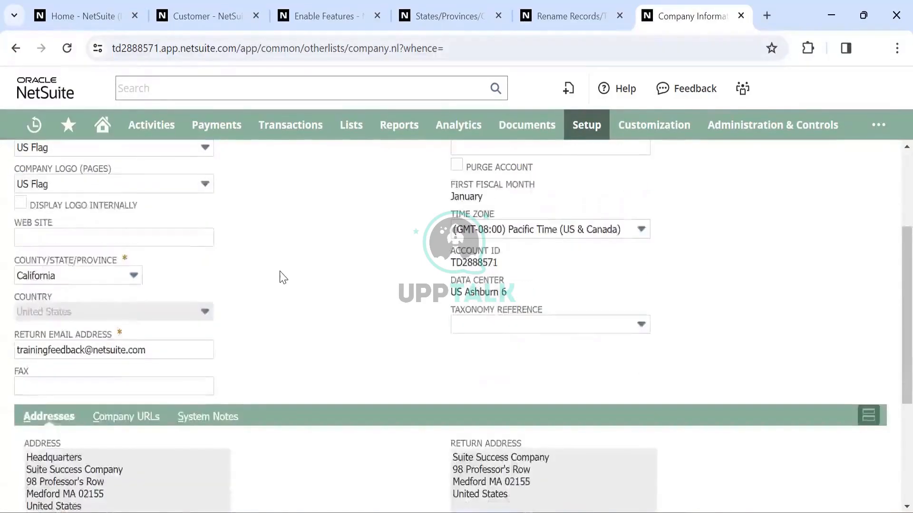
pyautogui.scroll(-1, 283, 277)
pyautogui.scroll(5, 283, 277)
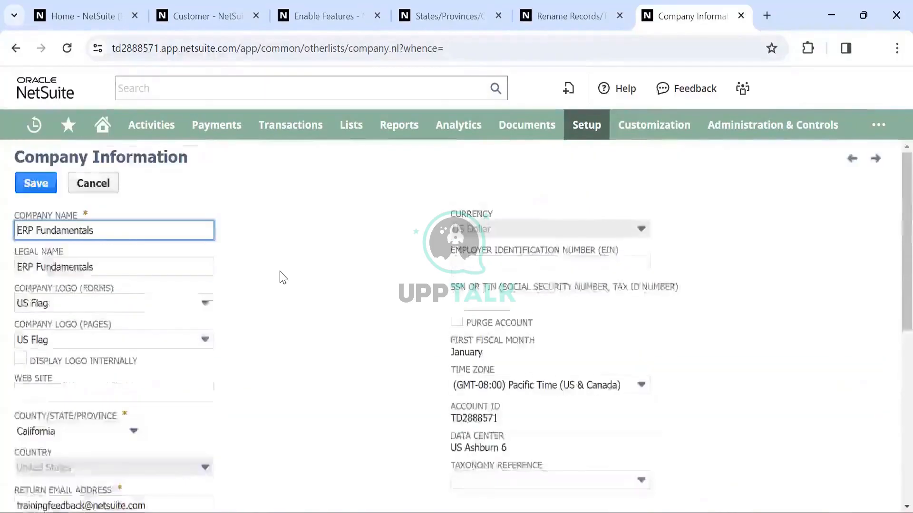
pyautogui.scroll(-3, 283, 277)
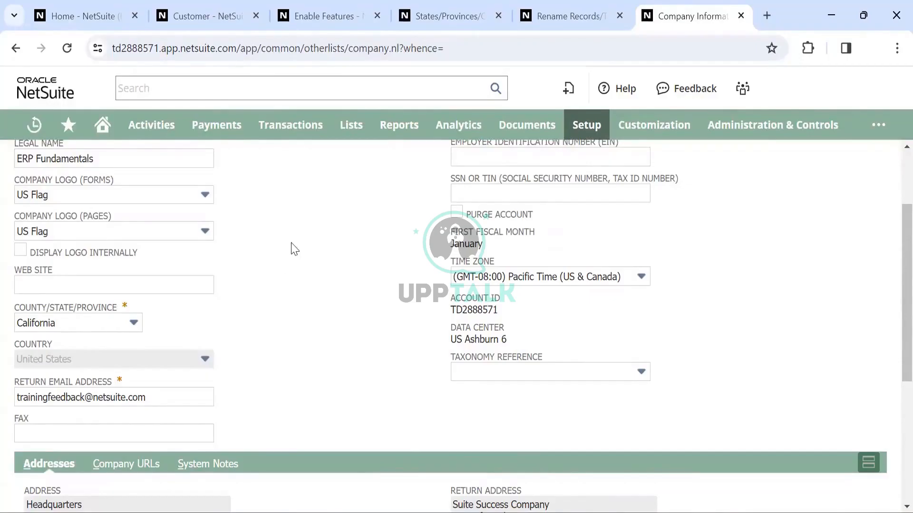
pyautogui.scroll(3, 291, 248)
# Step: Open the Departments list from the company classifications in a new browser tab
pyautogui.moveTo(583, 129)
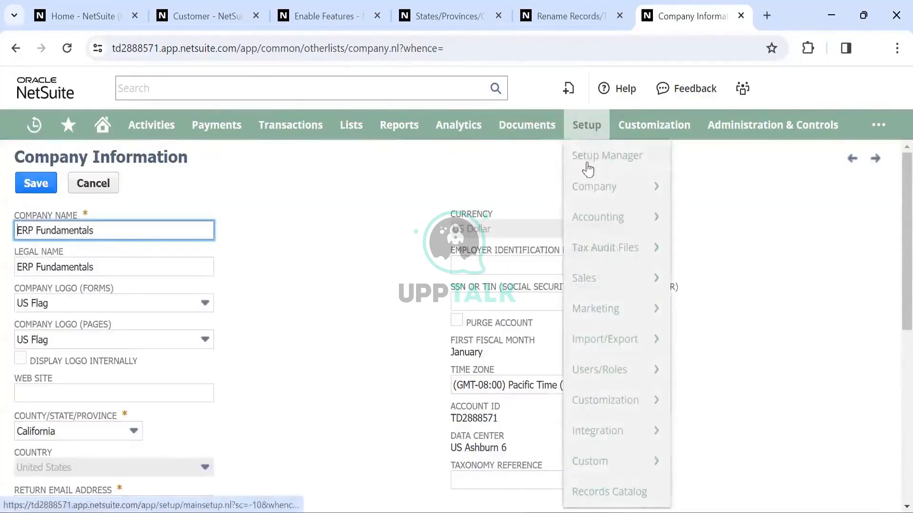
pyautogui.moveTo(607, 187)
pyautogui.scroll(-2, 718, 340)
pyautogui.scroll(-5, 715, 349)
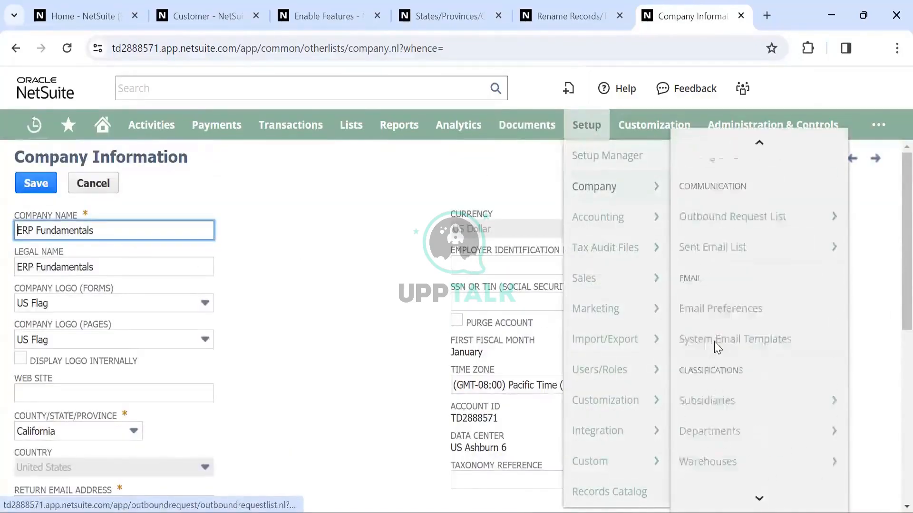
pyautogui.scroll(5, 715, 349)
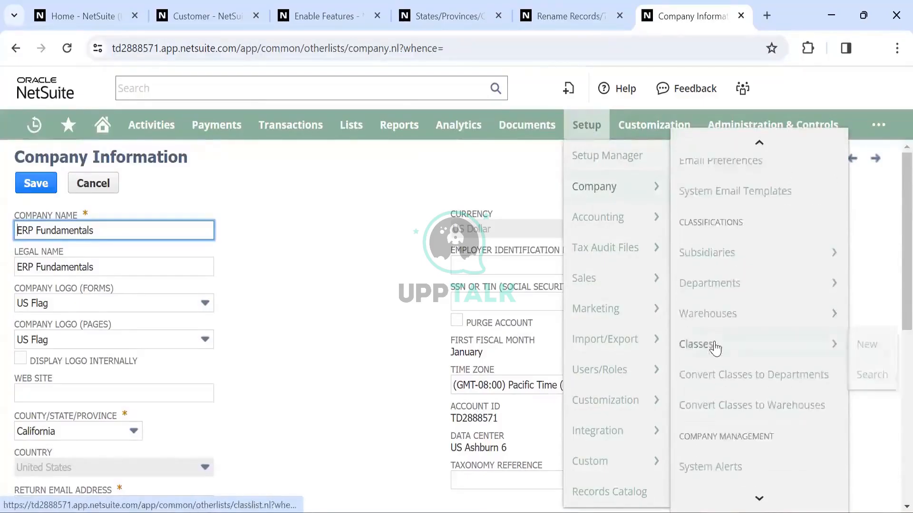
pyautogui.moveTo(700, 364)
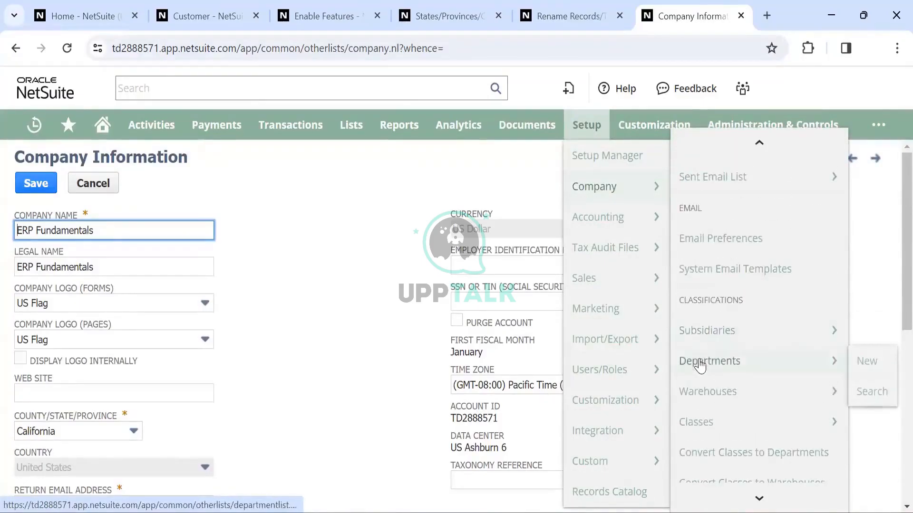
pyautogui.scroll(-2, 700, 363)
pyautogui.moveTo(705, 314)
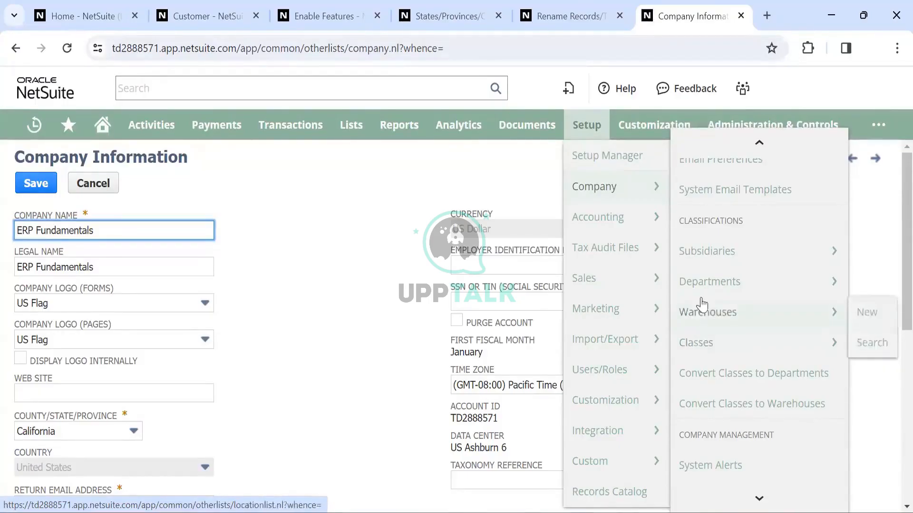
pyautogui.moveTo(707, 288)
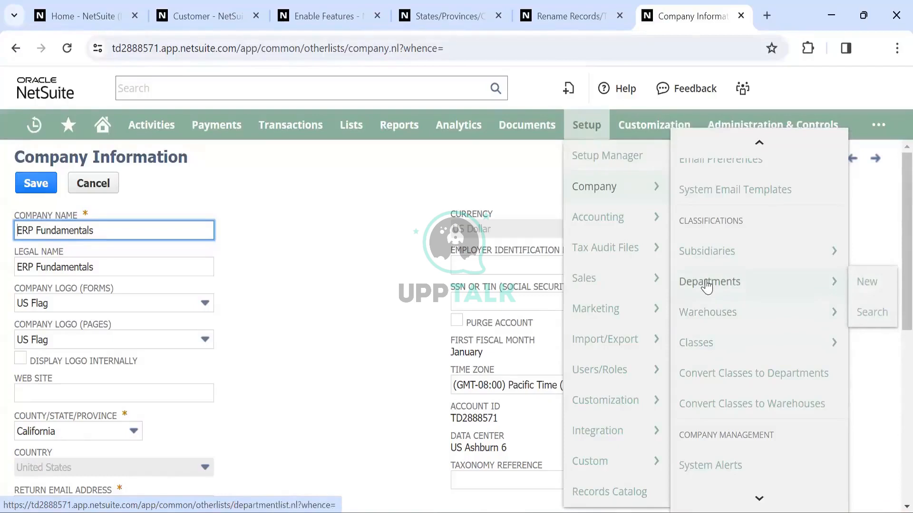
pyautogui.middleClick(707, 284)
# Step: Open the Warehouses list from the company classifications in a separate browser tab
pyautogui.moveTo(654, 126)
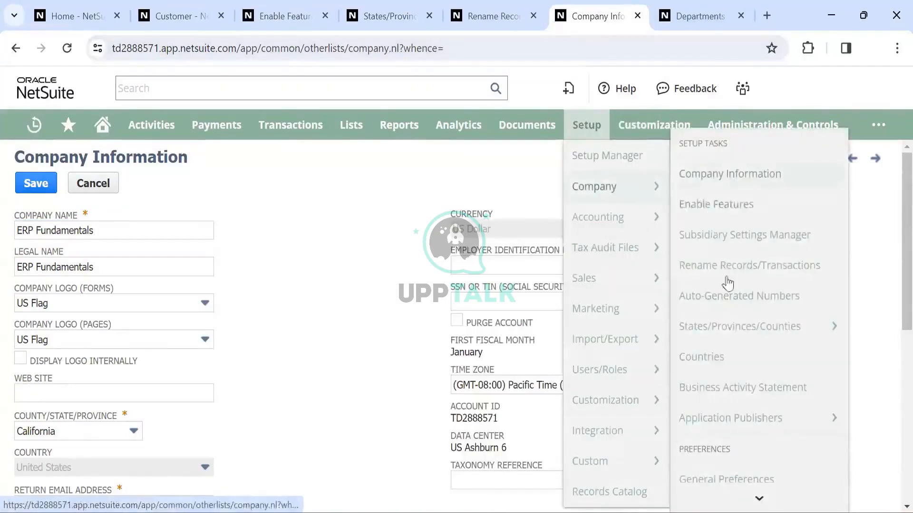
pyautogui.scroll(-3, 746, 394)
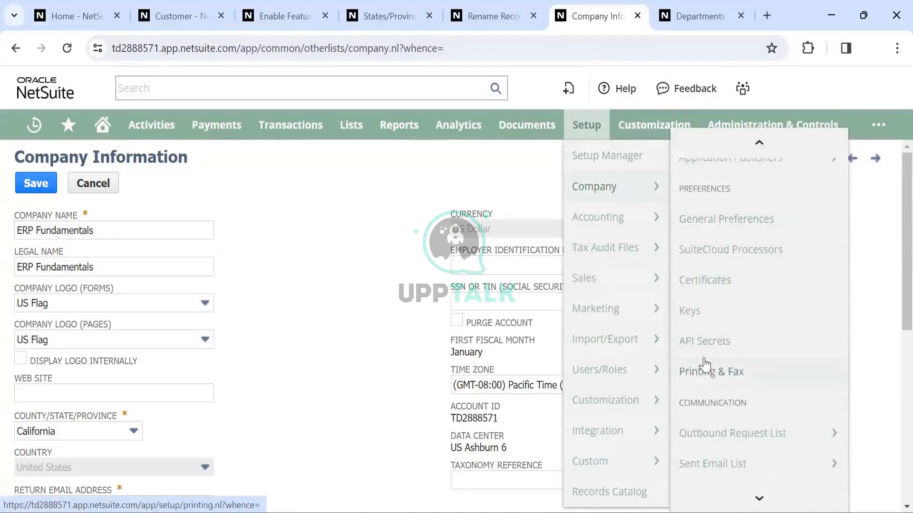
pyautogui.scroll(-3, 705, 365)
pyautogui.moveTo(719, 405)
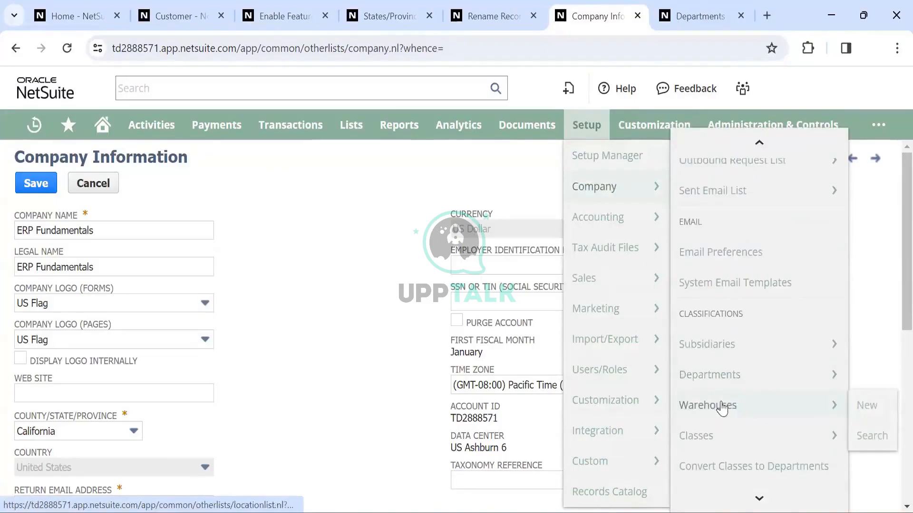
pyautogui.middleClick(721, 406)
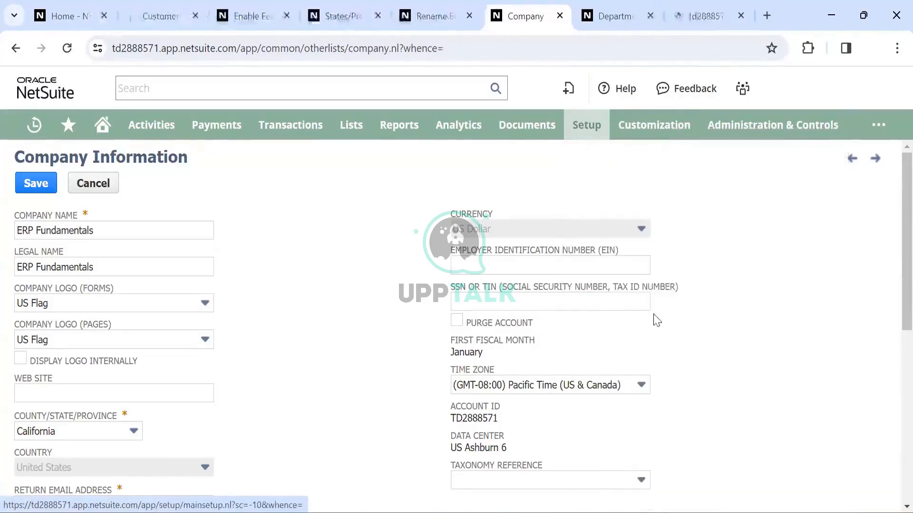
# Step: Open the Classes list from the company classifications in another browser tab
pyautogui.moveTo(607, 141)
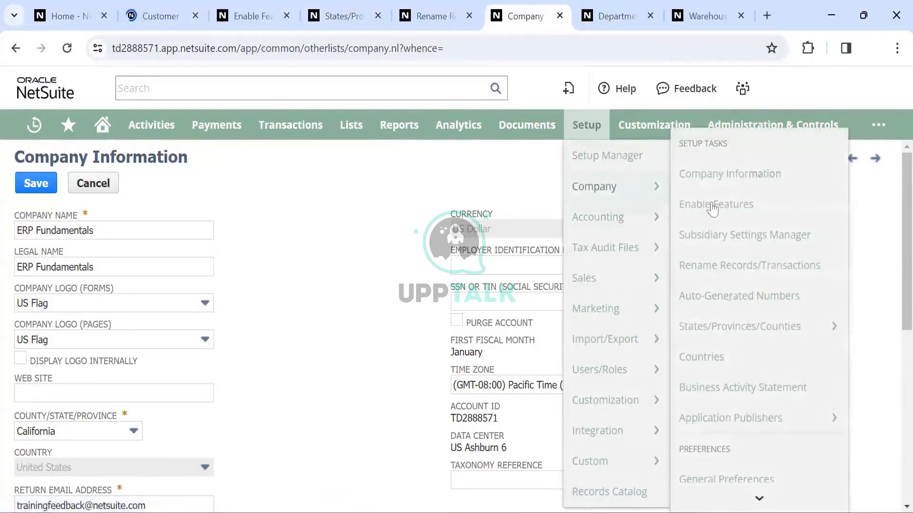
pyautogui.moveTo(735, 338)
pyautogui.scroll(-10, 735, 335)
pyautogui.moveTo(699, 332)
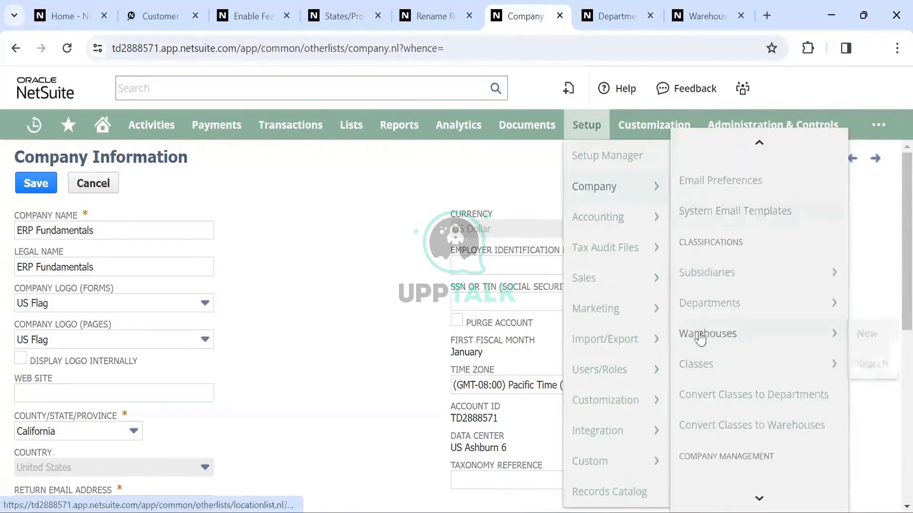
pyautogui.middleClick(723, 371)
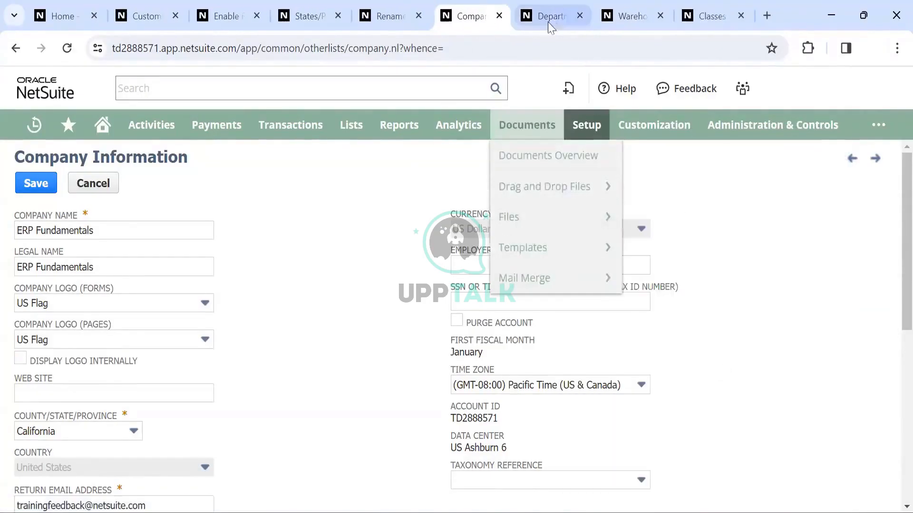
# Step: Start a new department record from the Departments list and name it Human Resources
pyautogui.click(555, 18)
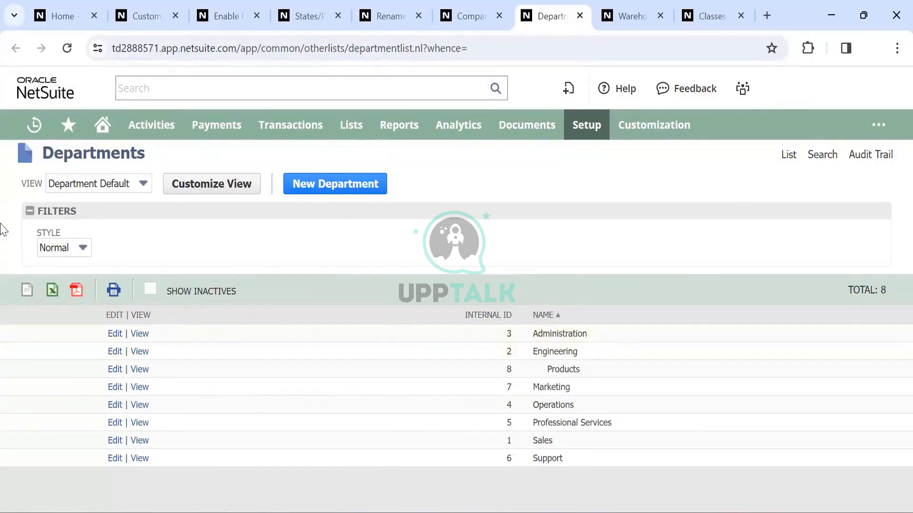
pyautogui.click(291, 186)
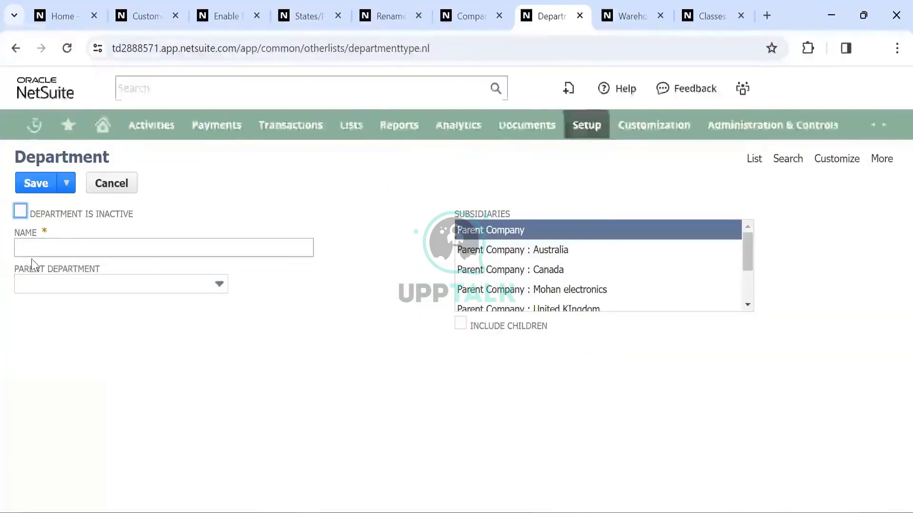
pyautogui.click(39, 249)
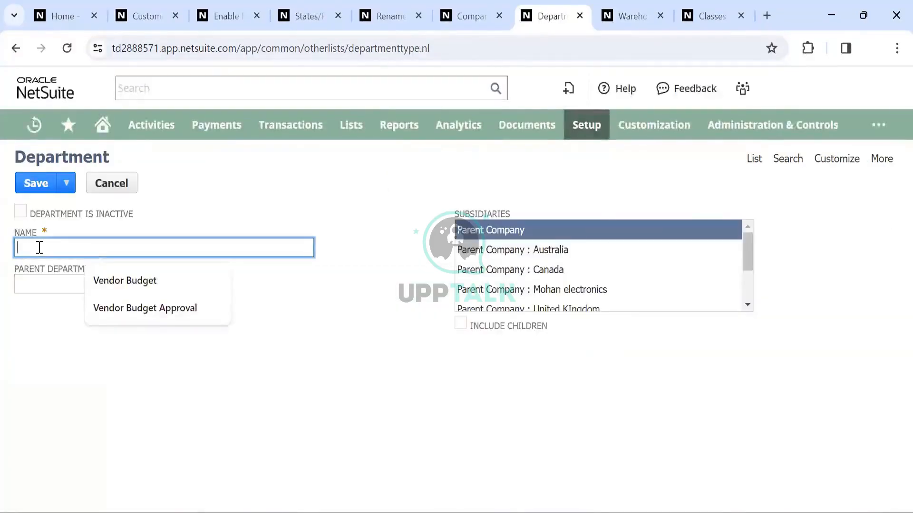
pyautogui.write('Human Reso')
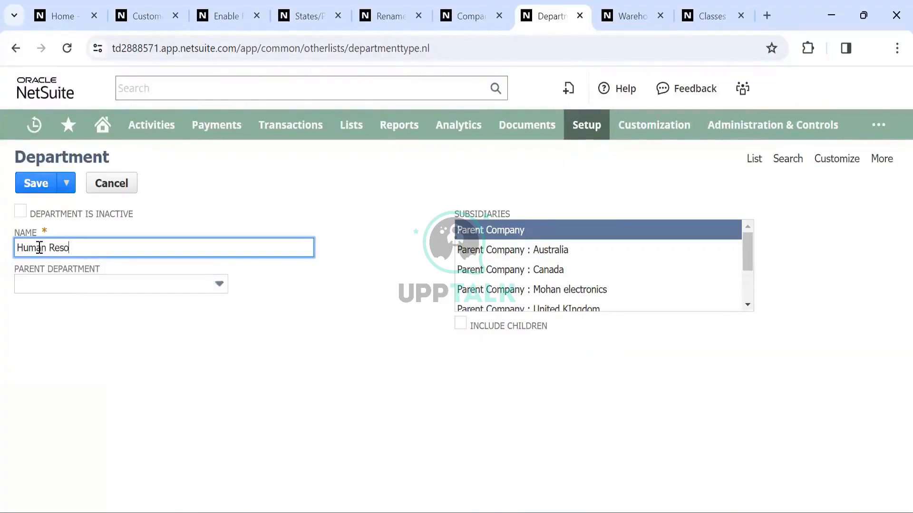
pyautogui.write('urces')
pyautogui.press('Tab')
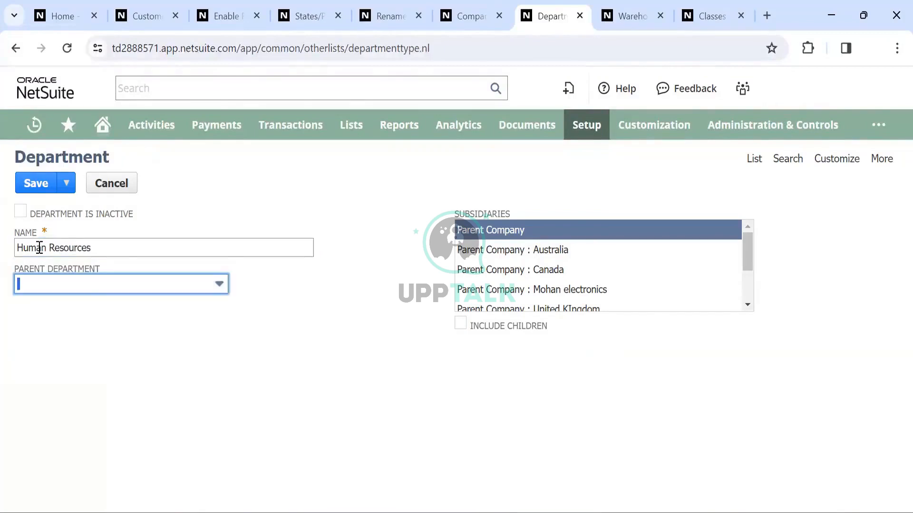
pyautogui.click(90, 286)
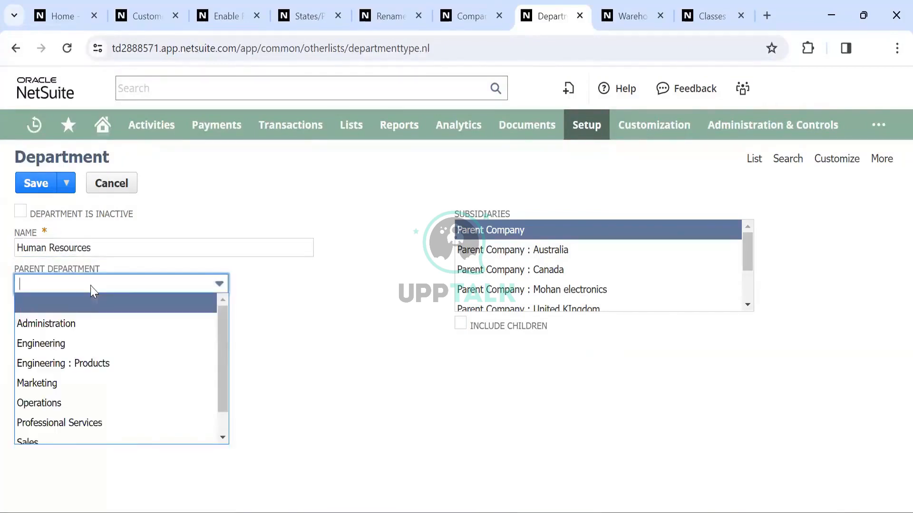
pyautogui.click(73, 313)
pyautogui.click(60, 270)
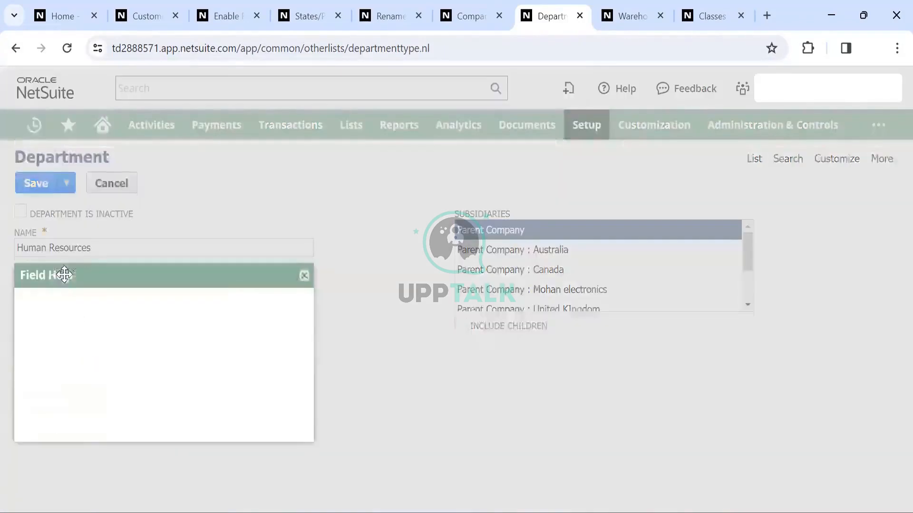
pyautogui.click(303, 276)
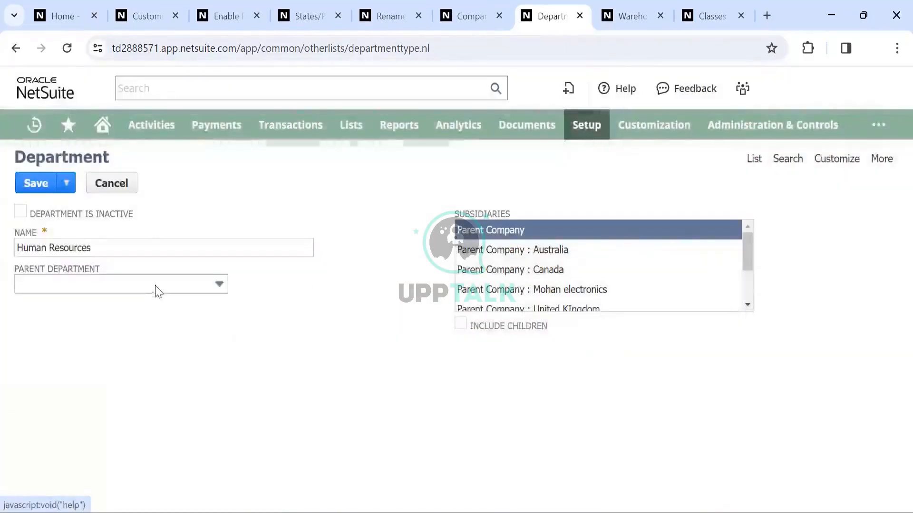
# Step: Set Administration as the parent department of Human Resources and look through the available subsidiaries
pyautogui.click(156, 288)
pyautogui.click(132, 326)
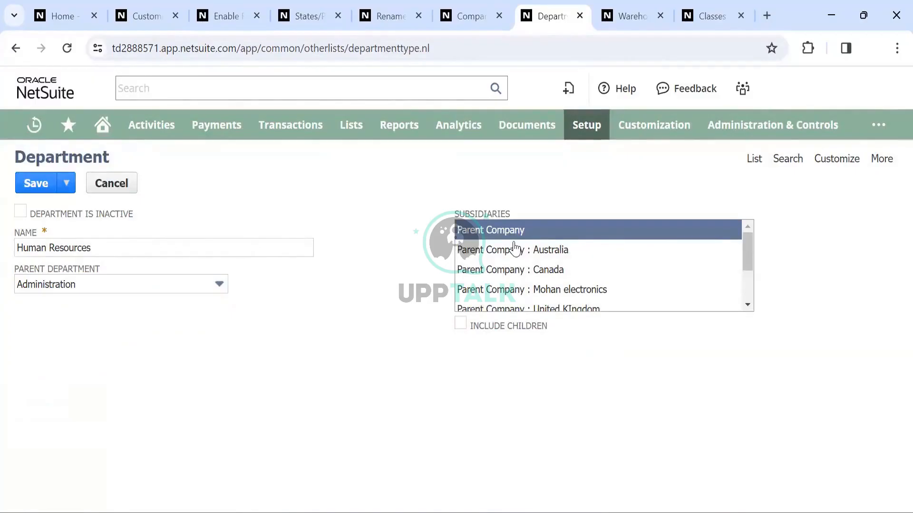
pyautogui.scroll(-1, 515, 248)
pyautogui.scroll(1, 515, 248)
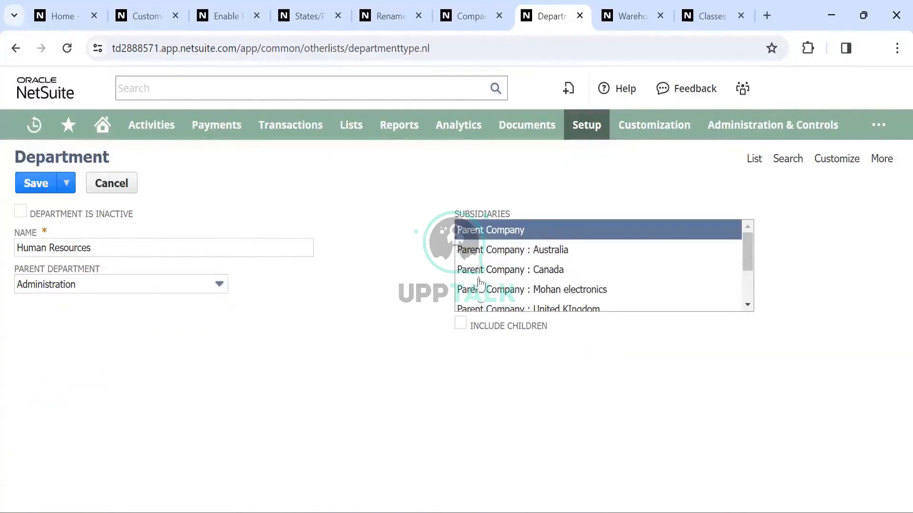
# Step: Include the children of Parent Company for the Human Resources department and save the record
pyautogui.scroll(-1, 507, 266)
pyautogui.scroll(1, 508, 267)
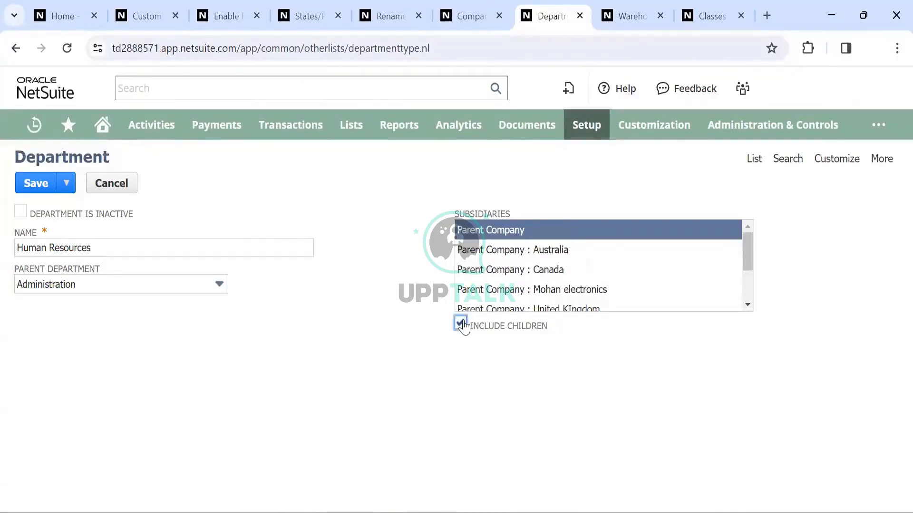
pyautogui.click(36, 186)
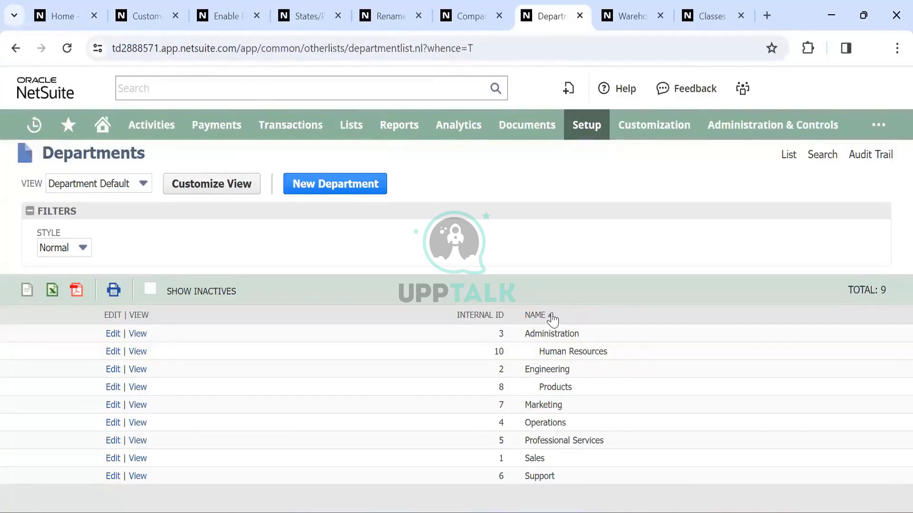
# Step: Sort the Departments list by internal ID and examine the fields available for customizing its view, leaving the view unsaved
pyautogui.click(507, 318)
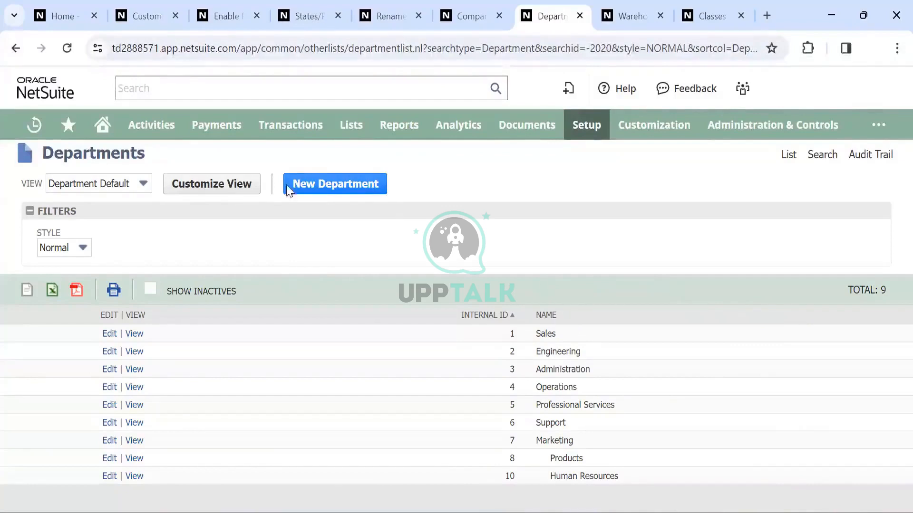
pyautogui.click(135, 183)
pyautogui.click(137, 183)
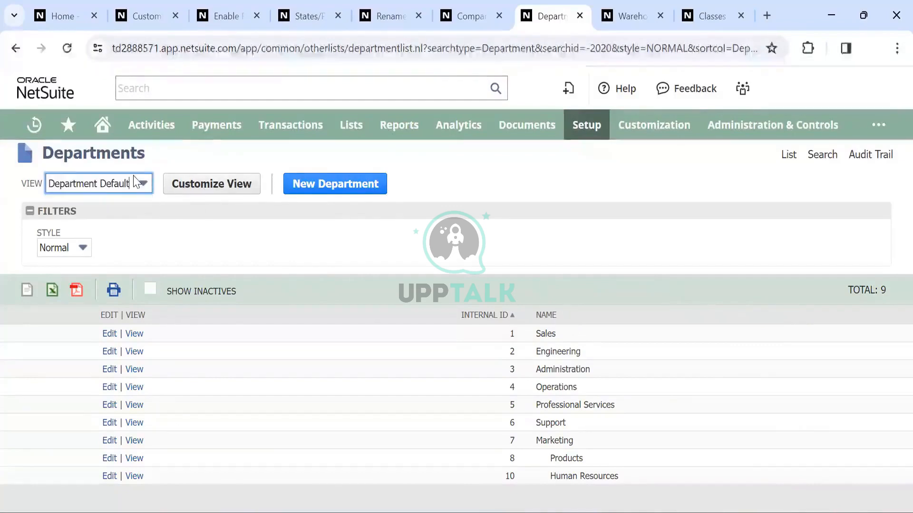
pyautogui.click(201, 191)
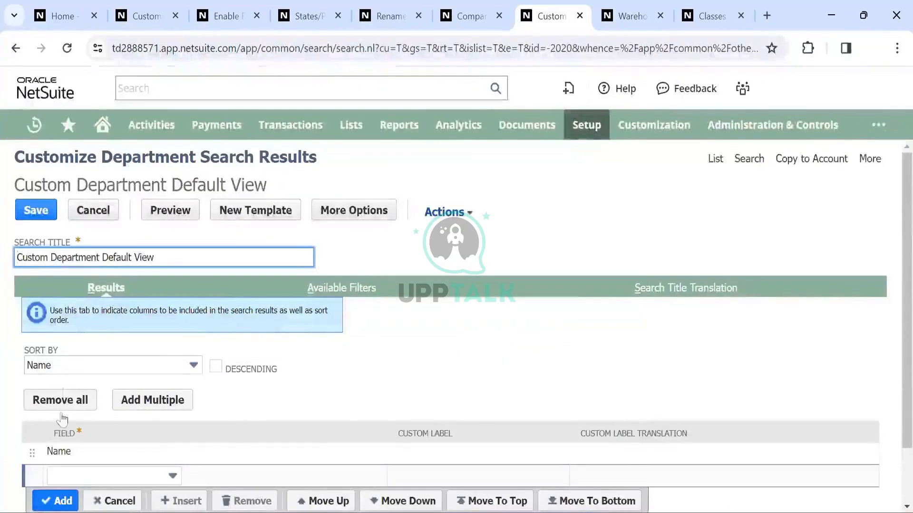
pyautogui.scroll(-1, 191, 247)
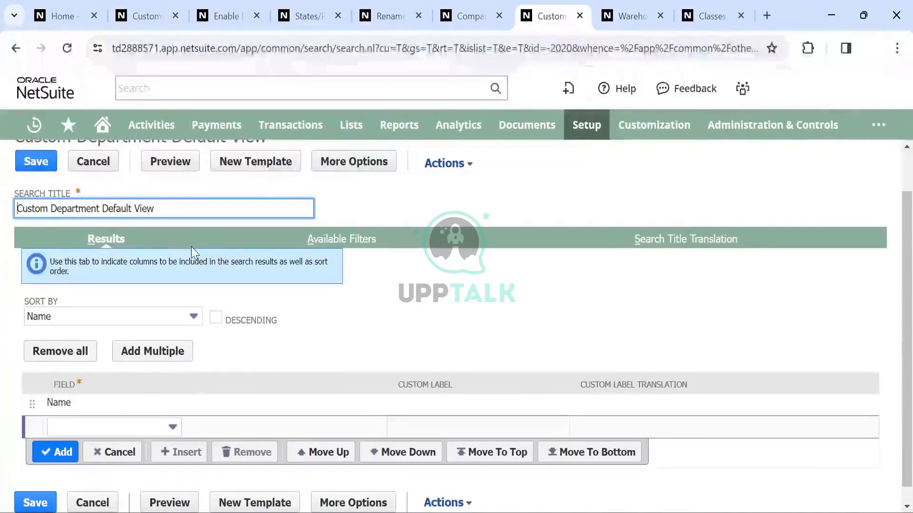
pyautogui.click(128, 426)
pyautogui.scroll(-2, 97, 375)
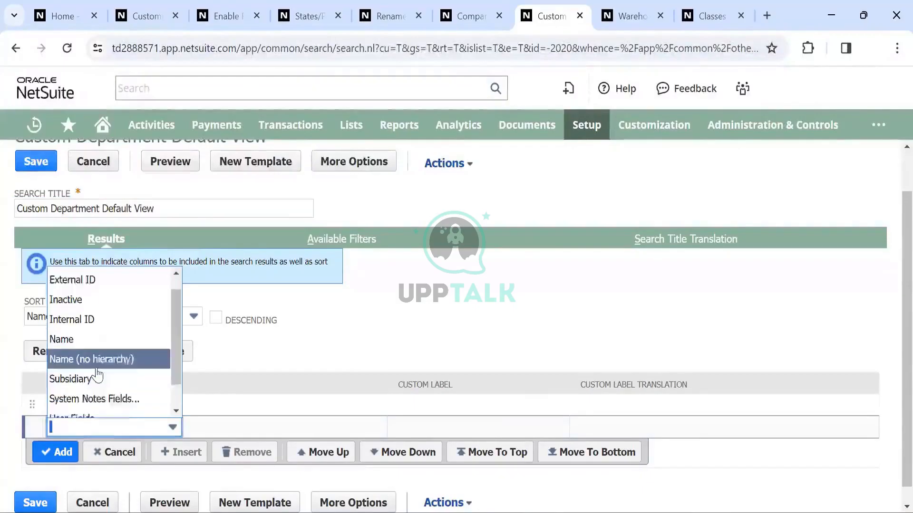
pyautogui.scroll(2, 93, 357)
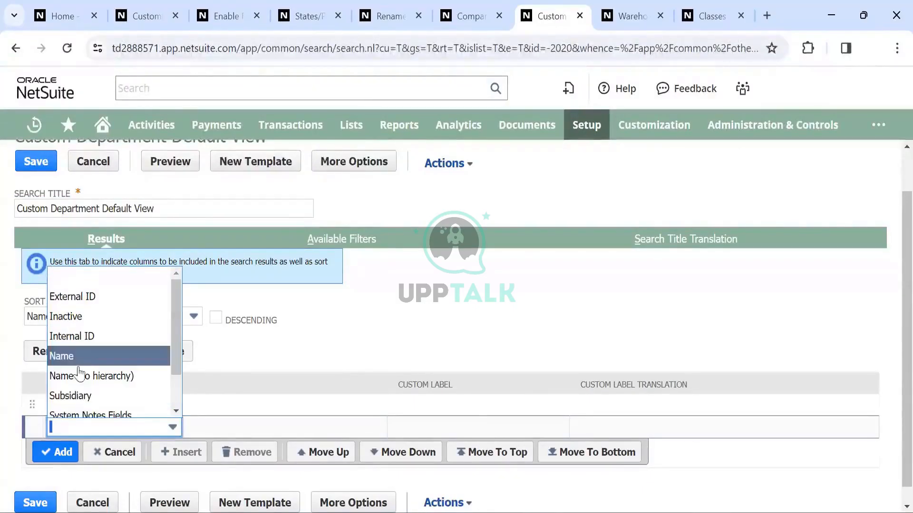
pyautogui.scroll(-2, 84, 354)
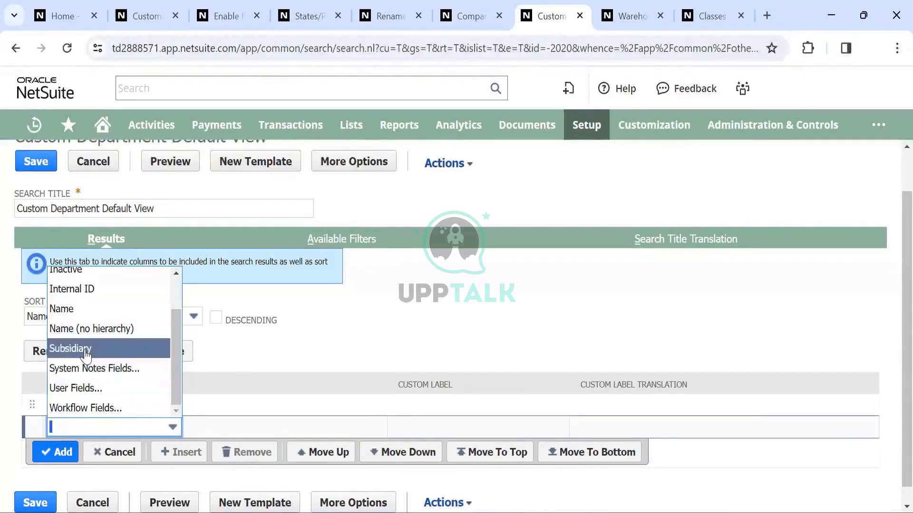
pyautogui.scroll(2, 85, 356)
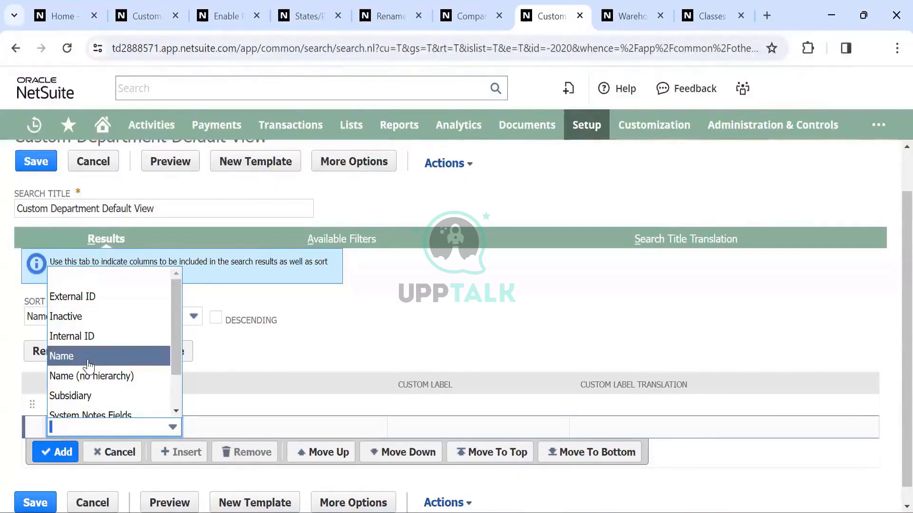
pyautogui.click(281, 352)
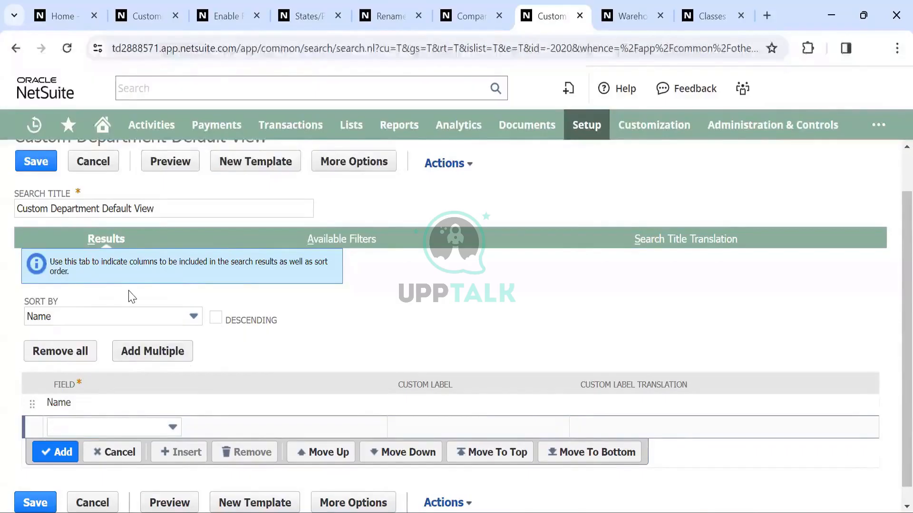
pyautogui.click(15, 49)
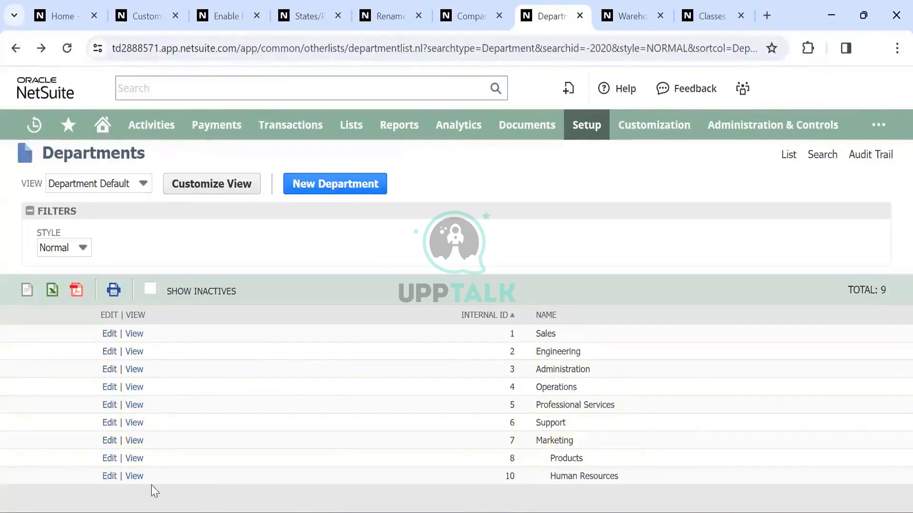
# Step: View the Human Resources department record, and return to the Departments list and sort it by name
pyautogui.click(135, 476)
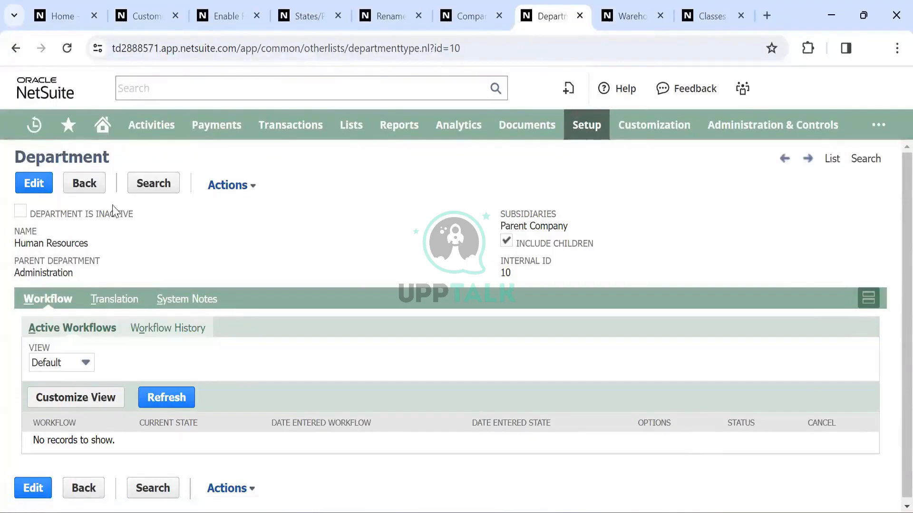
pyautogui.click(14, 52)
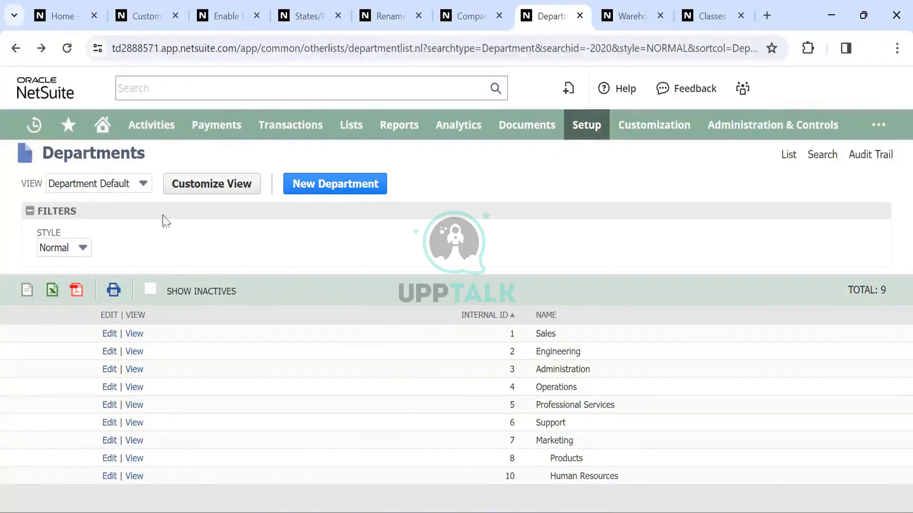
pyautogui.click(559, 318)
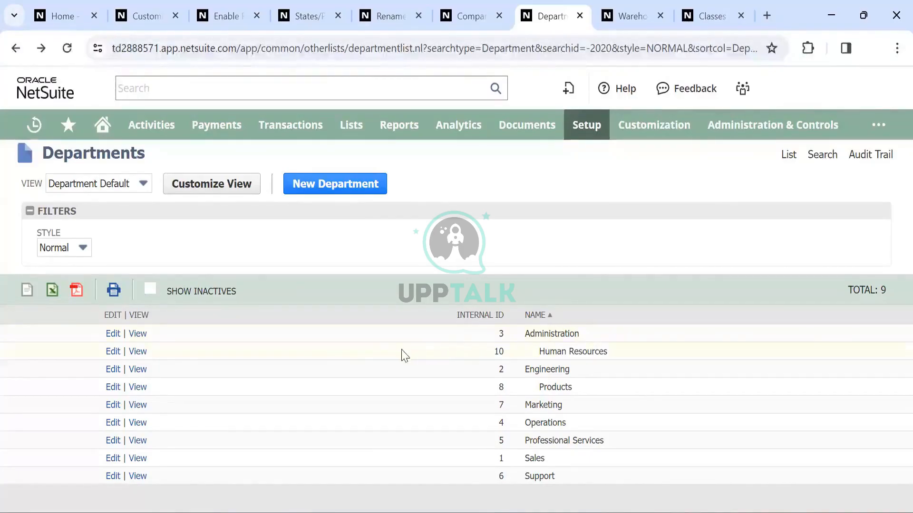
# Step: Show inactive departments in the list, and mark Administration as inactive and clear the mark again without submitting
pyautogui.click(150, 291)
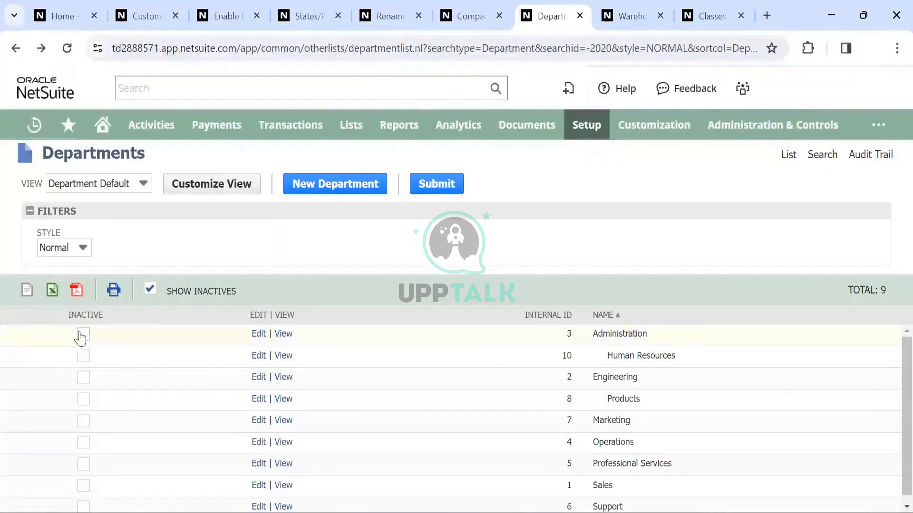
pyautogui.click(84, 335)
pyautogui.click(83, 335)
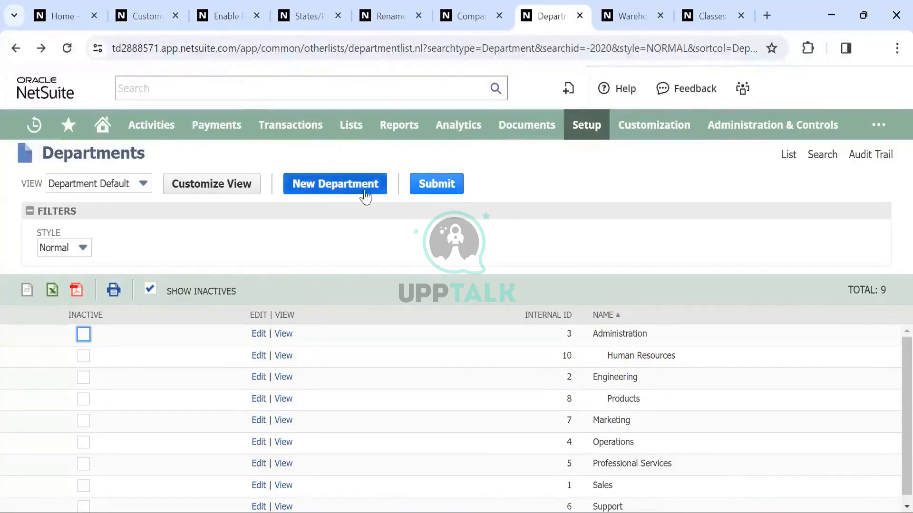
# Step: Look through the Warehouses list in its browser tab and switch to the Classes list
pyautogui.click(620, 7)
pyautogui.scroll(-1, 391, 392)
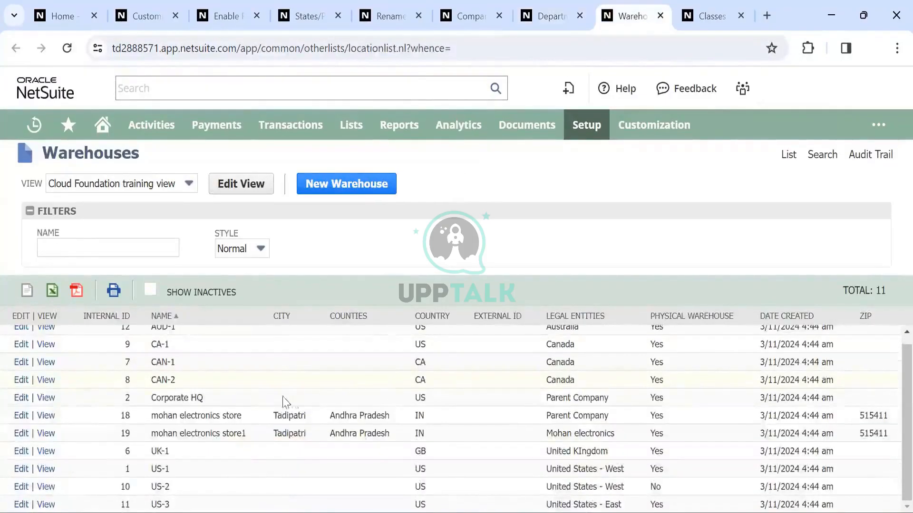
pyautogui.scroll(1, 251, 380)
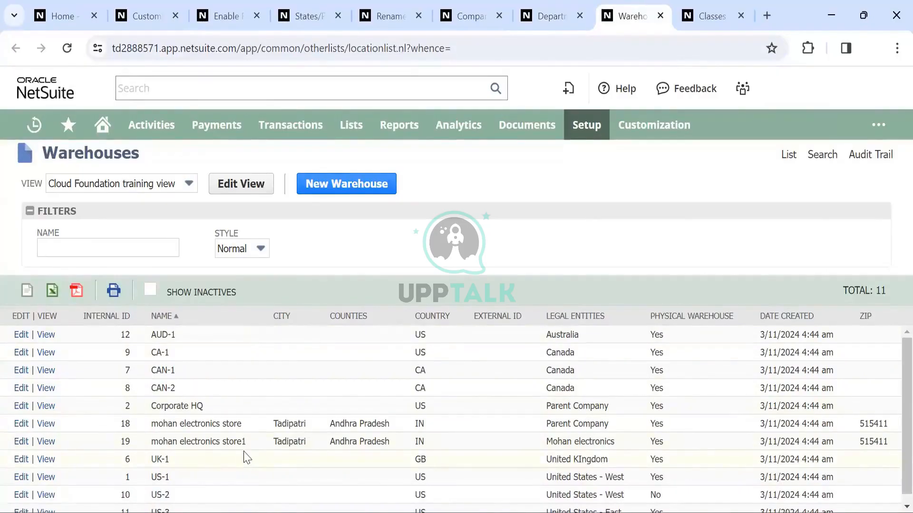
pyautogui.scroll(-1, 244, 457)
pyautogui.scroll(1, 244, 457)
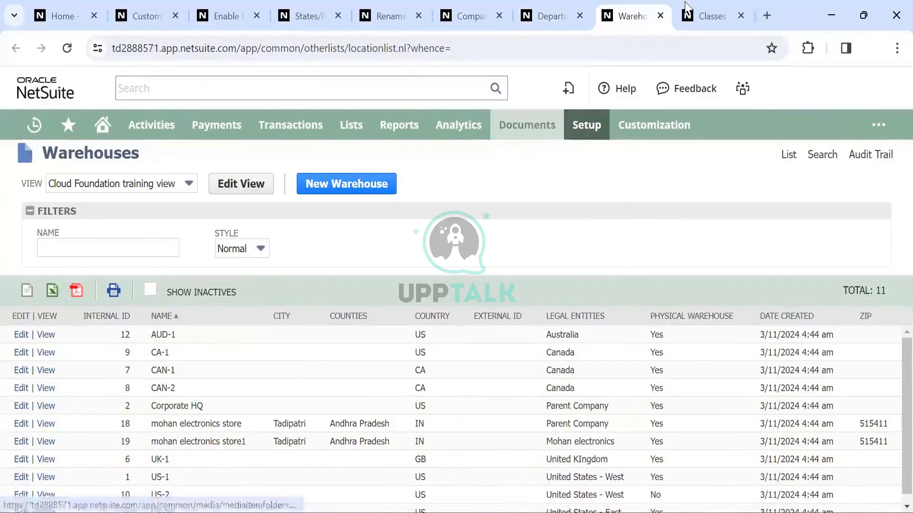
pyautogui.click(722, 12)
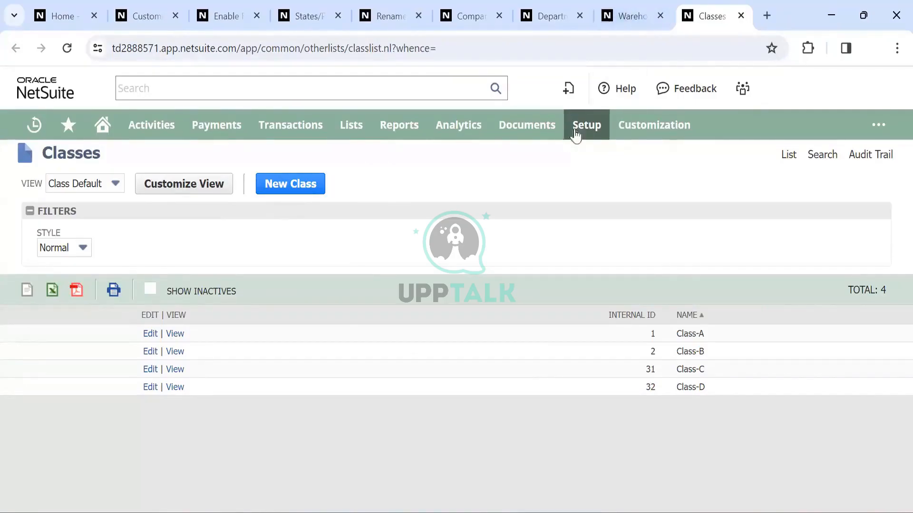
# Step: Examine the company setup options for converting classes to departments or warehouses and for company management
pyautogui.moveTo(587, 125)
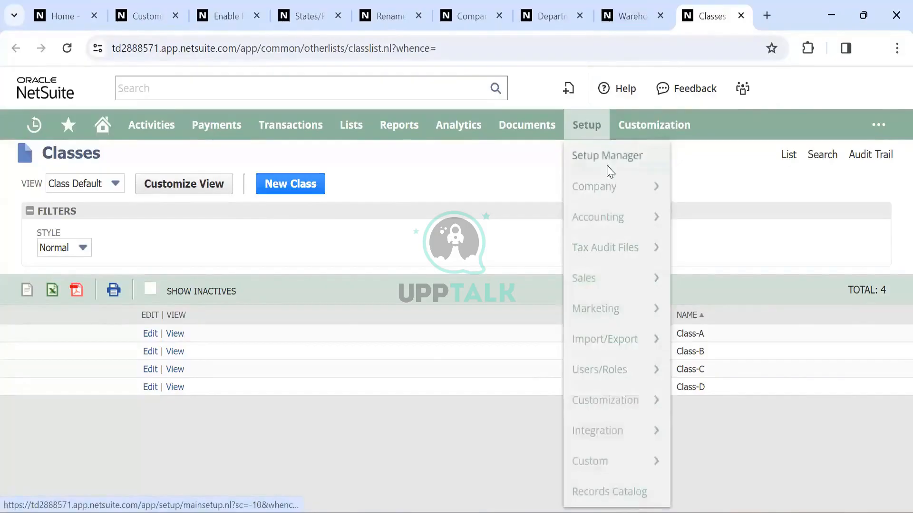
pyautogui.moveTo(607, 186)
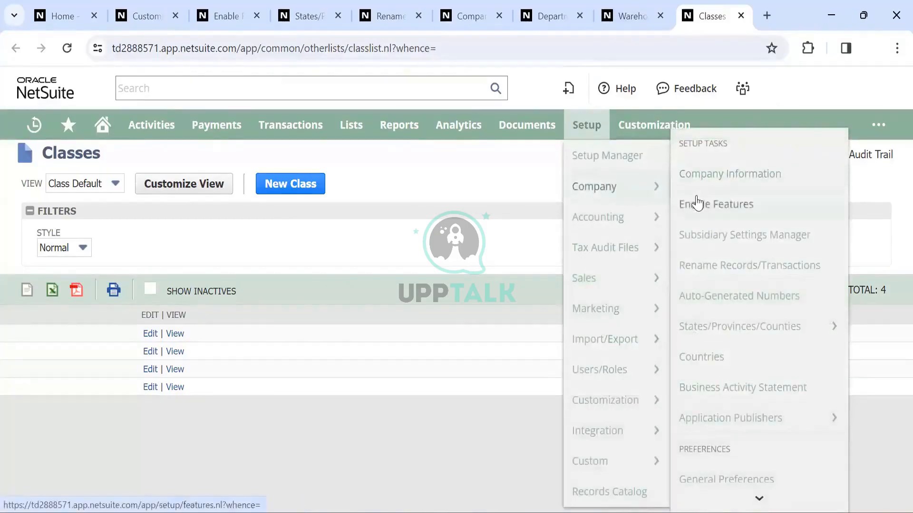
pyautogui.scroll(-5, 764, 430)
pyautogui.scroll(-4, 766, 431)
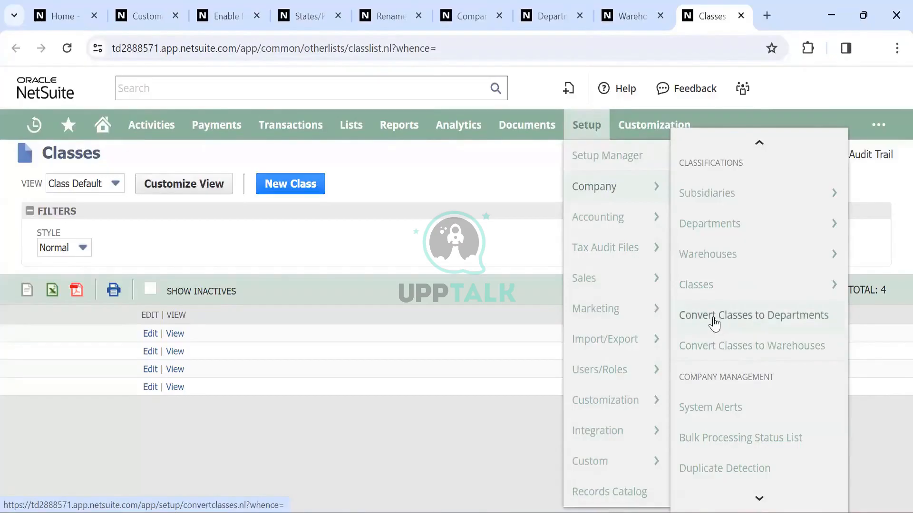
pyautogui.scroll(-3, 714, 311)
pyautogui.scroll(-5, 713, 388)
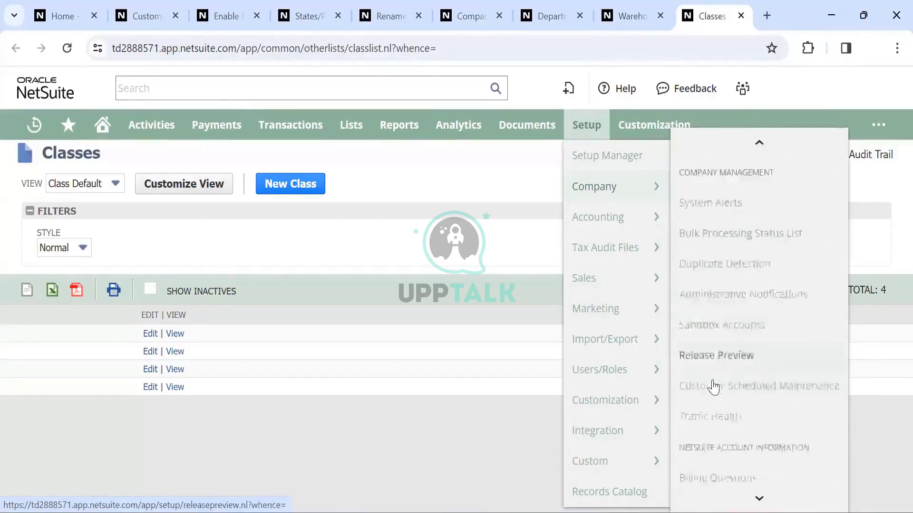
pyautogui.scroll(1, 715, 385)
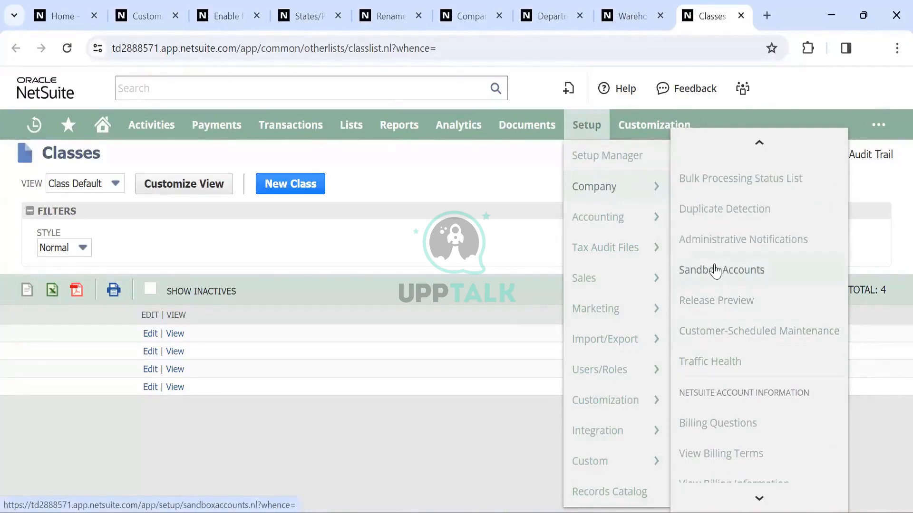
pyautogui.scroll(1, 716, 273)
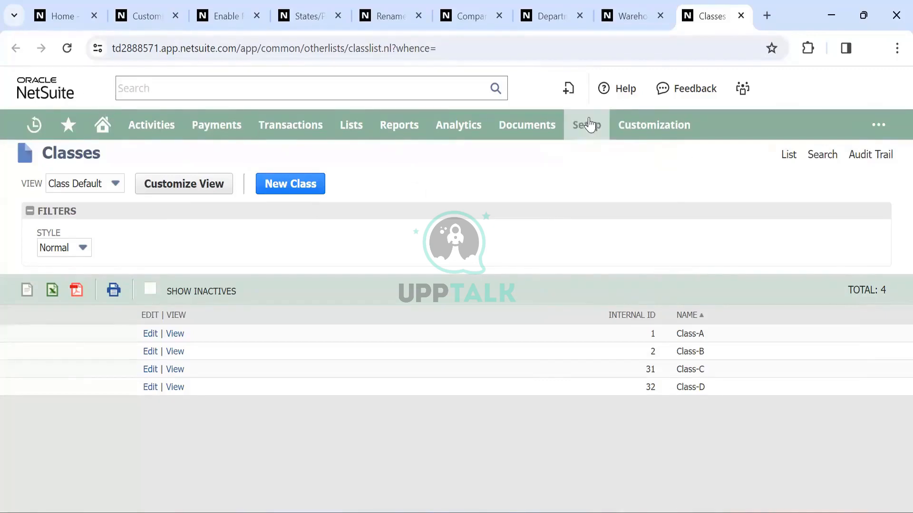
# Step: Look through the company management and account information options in company setup and open the account's billing information
pyautogui.moveTo(590, 128)
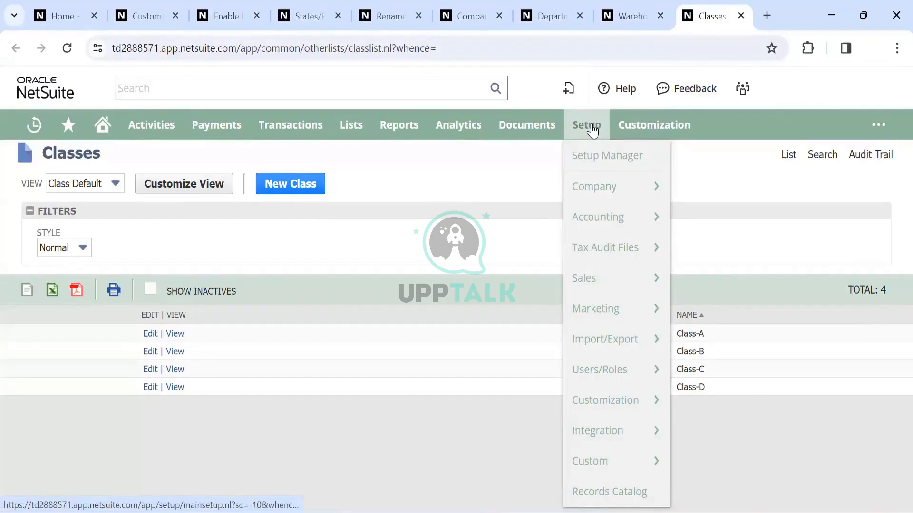
pyautogui.moveTo(624, 190)
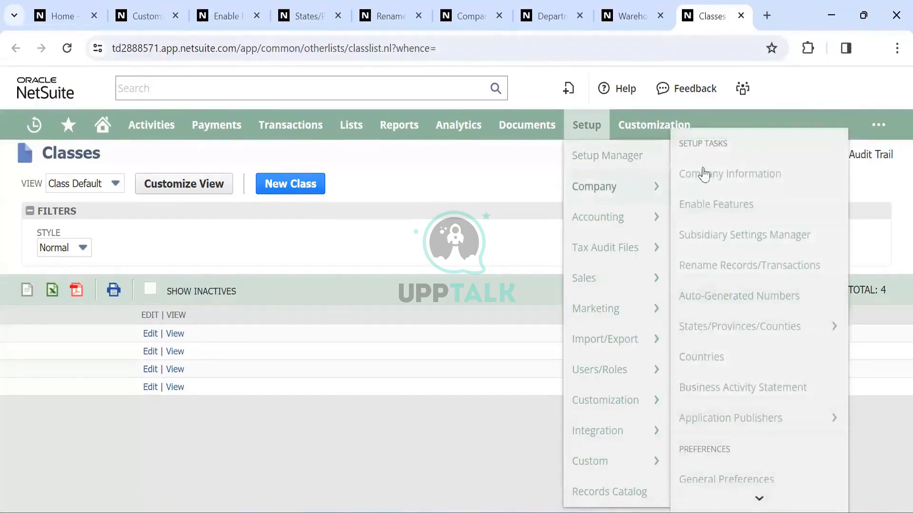
pyautogui.scroll(-10, 744, 266)
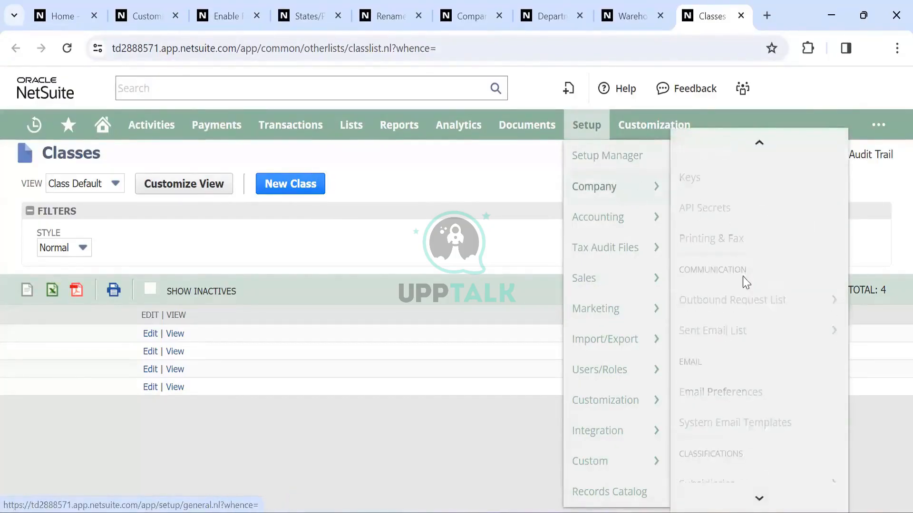
pyautogui.scroll(-3, 744, 283)
pyautogui.moveTo(744, 282)
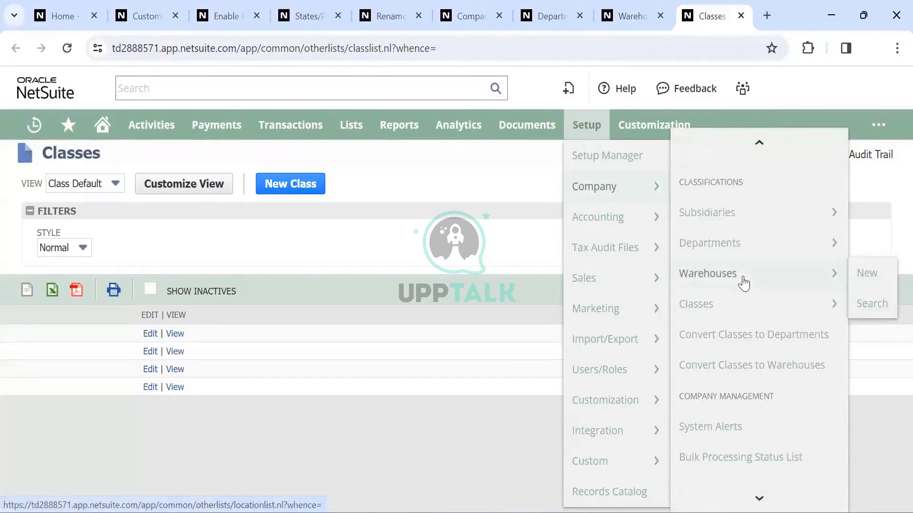
pyautogui.scroll(-6, 743, 283)
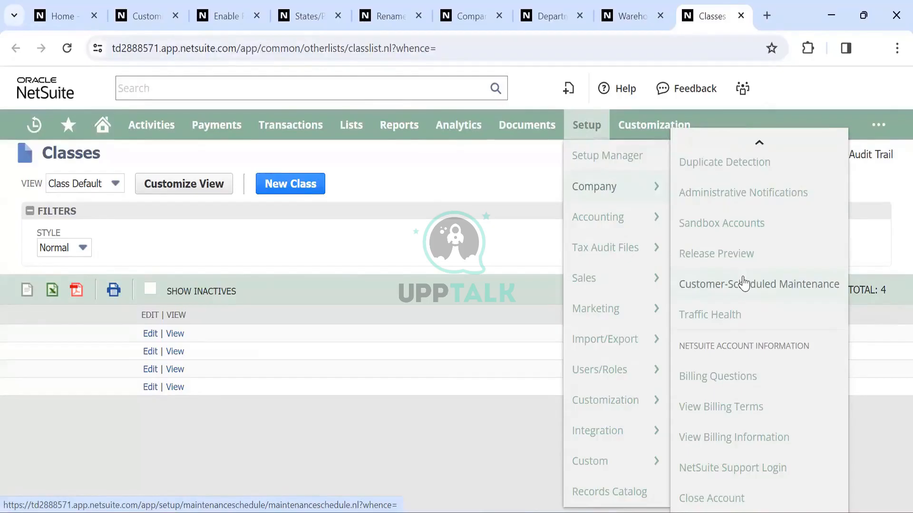
pyautogui.scroll(3, 744, 284)
pyautogui.scroll(-2, 738, 277)
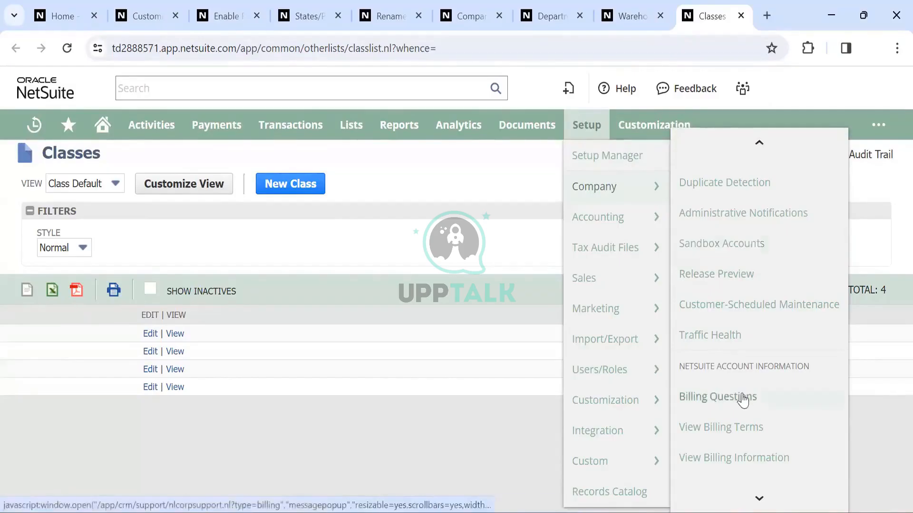
pyautogui.scroll(-1, 742, 401)
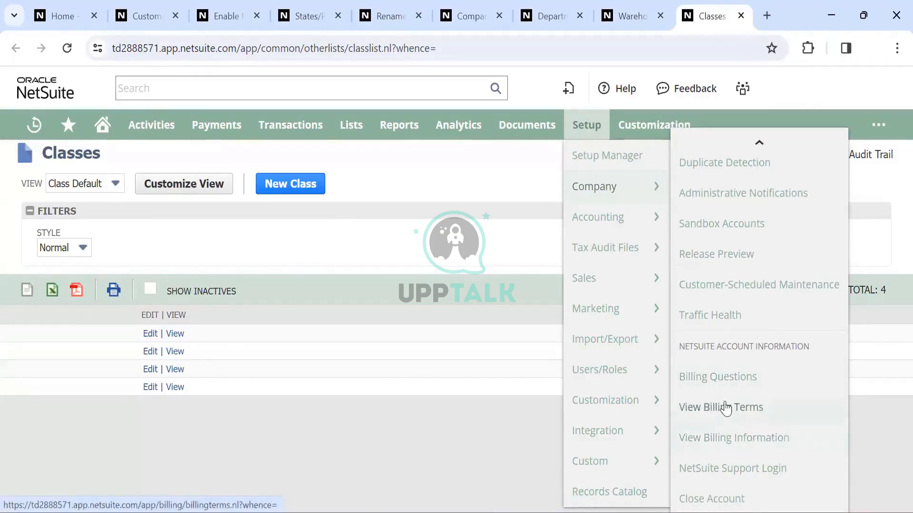
pyautogui.click(730, 439)
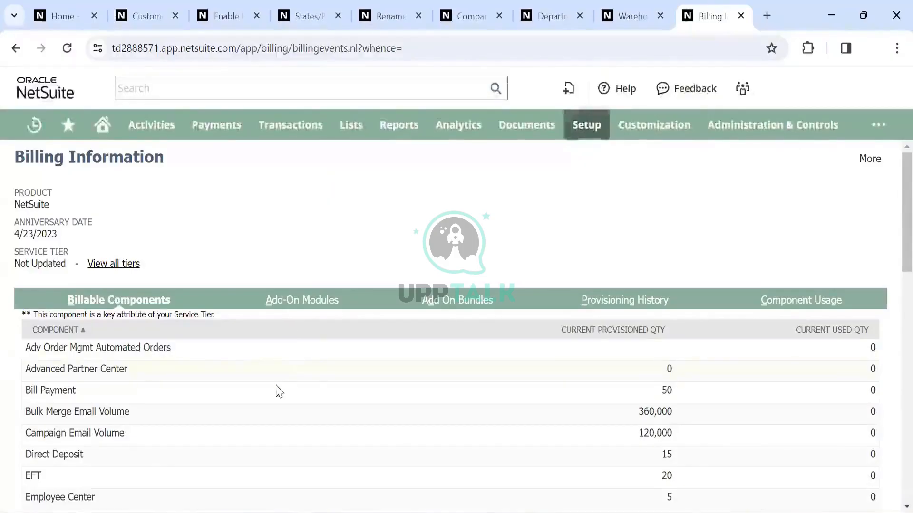
# Step: Examine the account's service tier details and the provisioned and used quantities of the billable components
pyautogui.scroll(-1, 277, 347)
pyautogui.scroll(1, 281, 345)
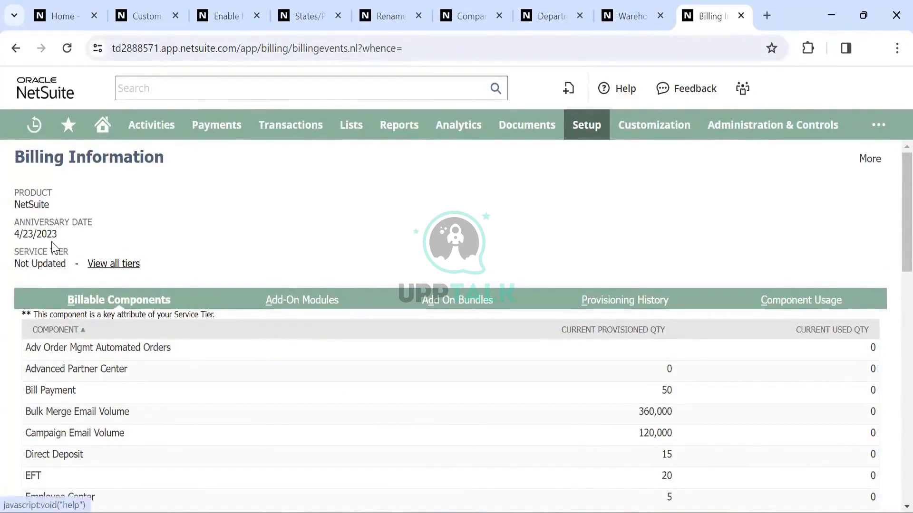
pyautogui.scroll(-2, 271, 328)
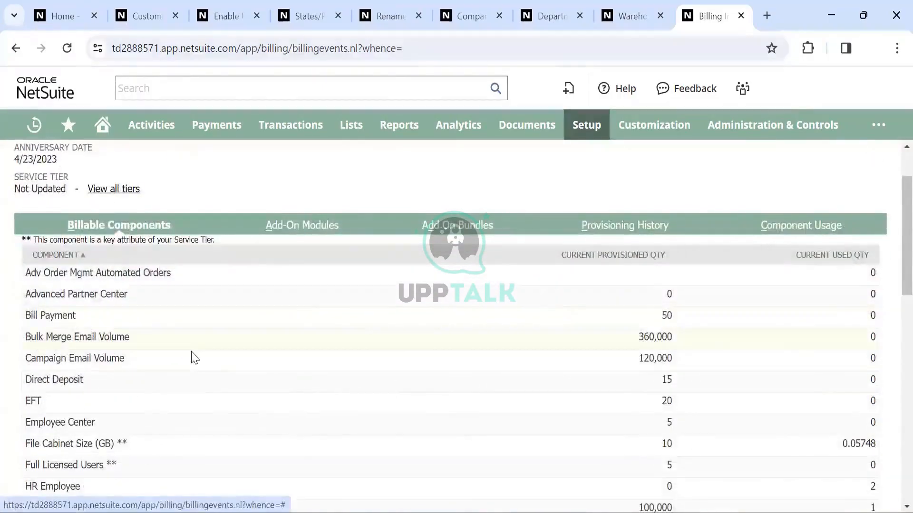
pyautogui.scroll(-3, 192, 363)
pyautogui.scroll(5, 193, 362)
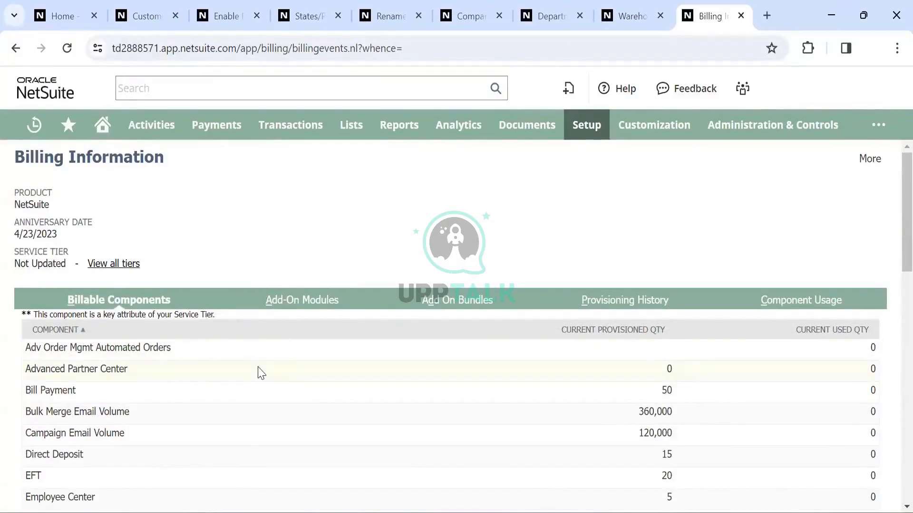
pyautogui.scroll(-6, 258, 370)
pyautogui.scroll(7, 261, 373)
pyautogui.scroll(-9, 242, 263)
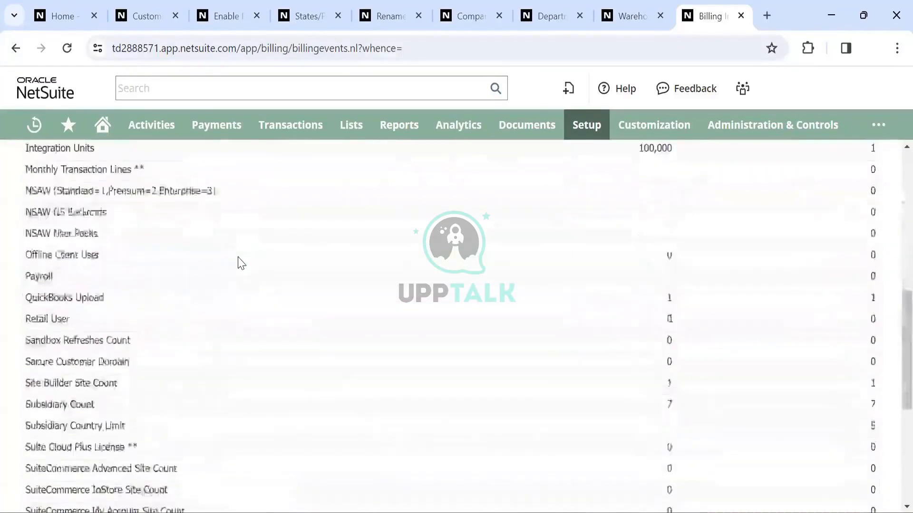
pyautogui.scroll(8, 242, 263)
pyautogui.scroll(-2, 240, 263)
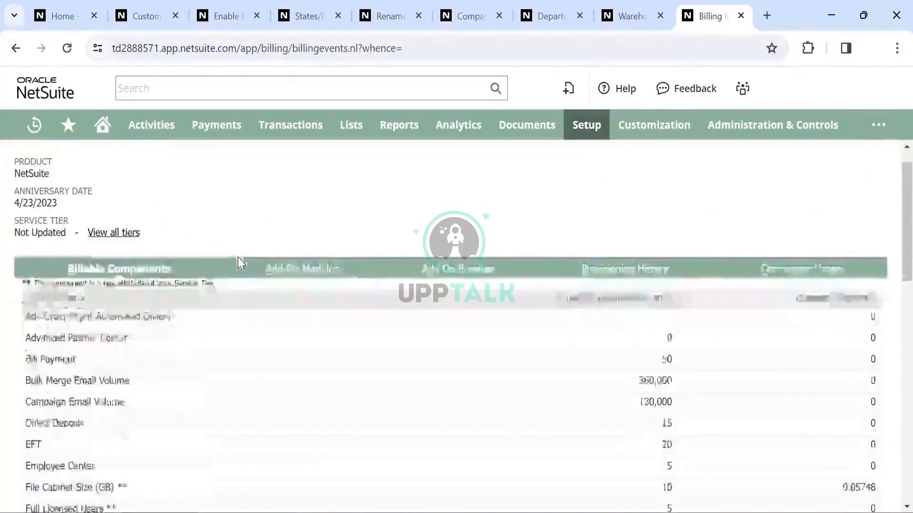
pyautogui.scroll(2, 214, 323)
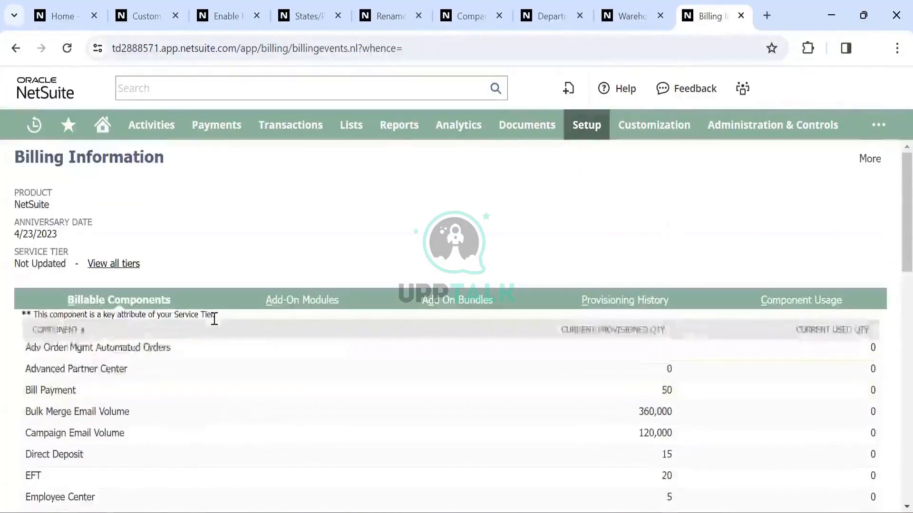
pyautogui.scroll(-5, 214, 319)
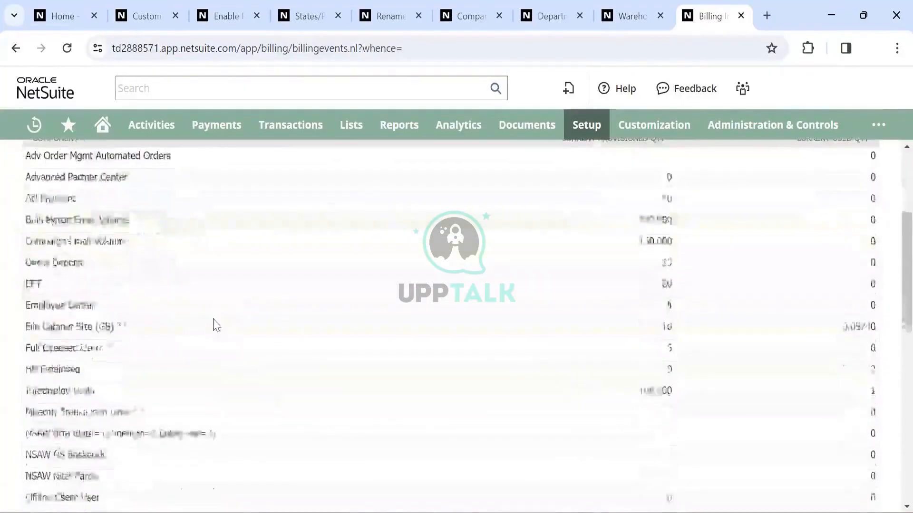
pyautogui.scroll(5, 215, 323)
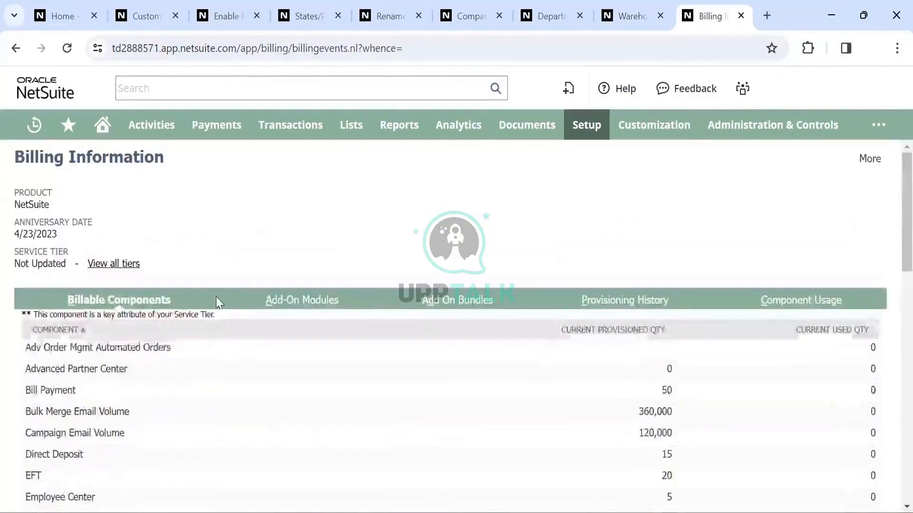
pyautogui.scroll(-3, 214, 300)
pyautogui.scroll(-7, 216, 303)
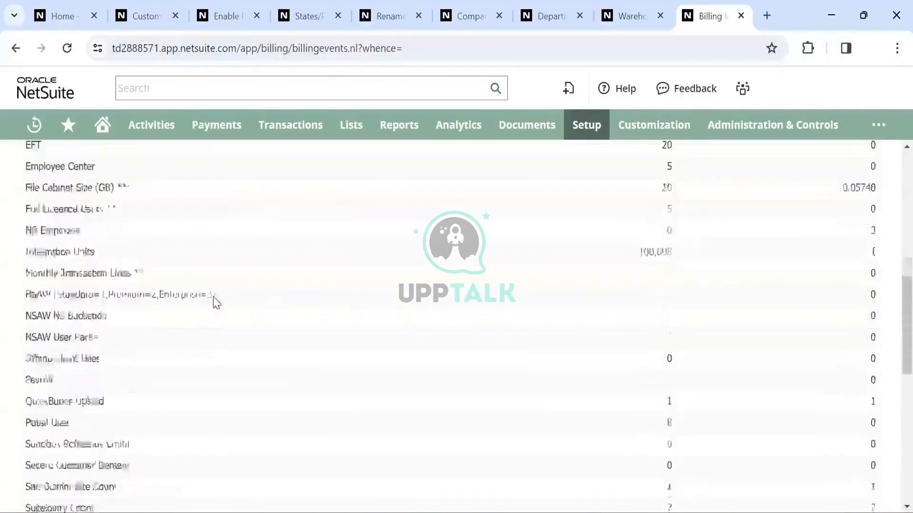
pyautogui.scroll(7, 216, 302)
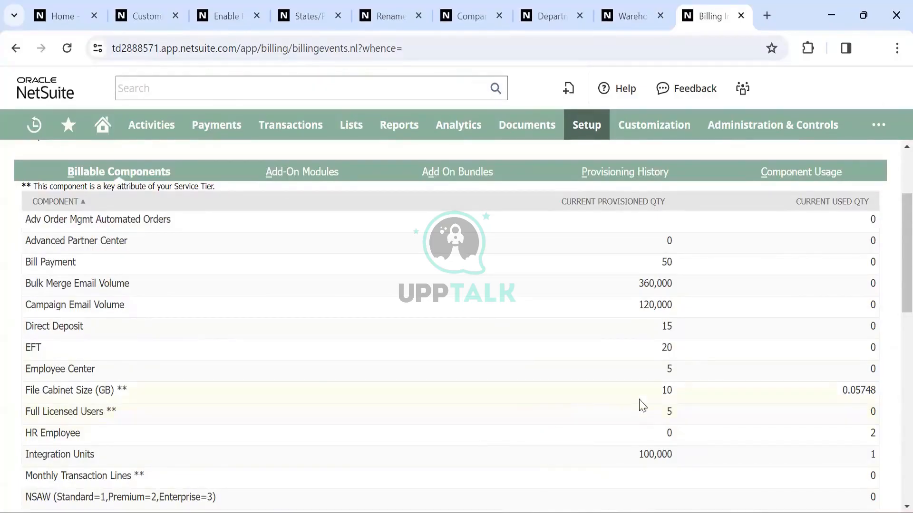
pyautogui.scroll(-2, 284, 358)
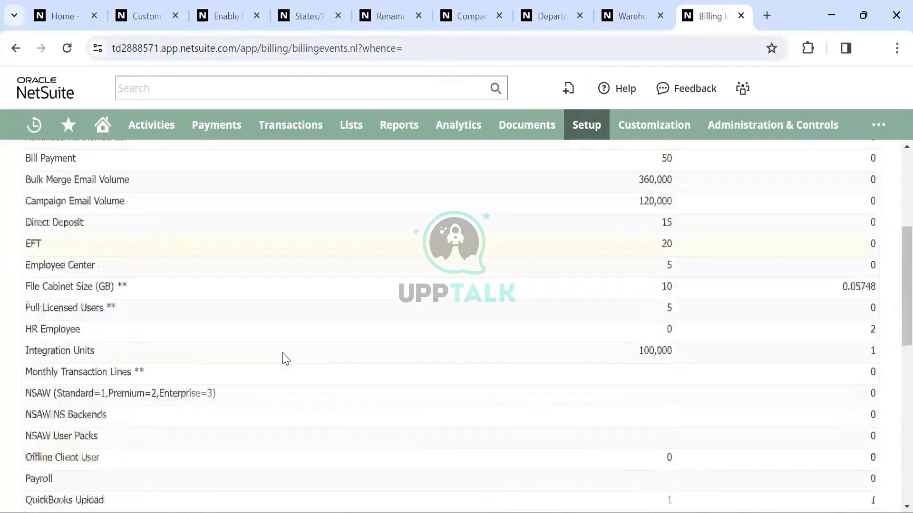
pyautogui.scroll(5, 211, 321)
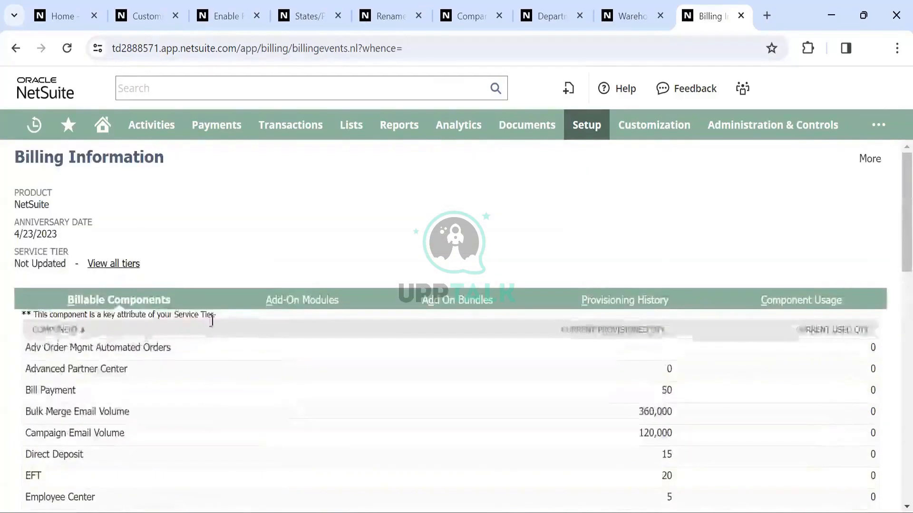
# Step: Show the add-on modules in the billing information and look through which ones are enabled
pyautogui.click(297, 301)
pyautogui.scroll(-3, 300, 399)
pyautogui.scroll(-1, 300, 399)
pyautogui.scroll(3, 301, 399)
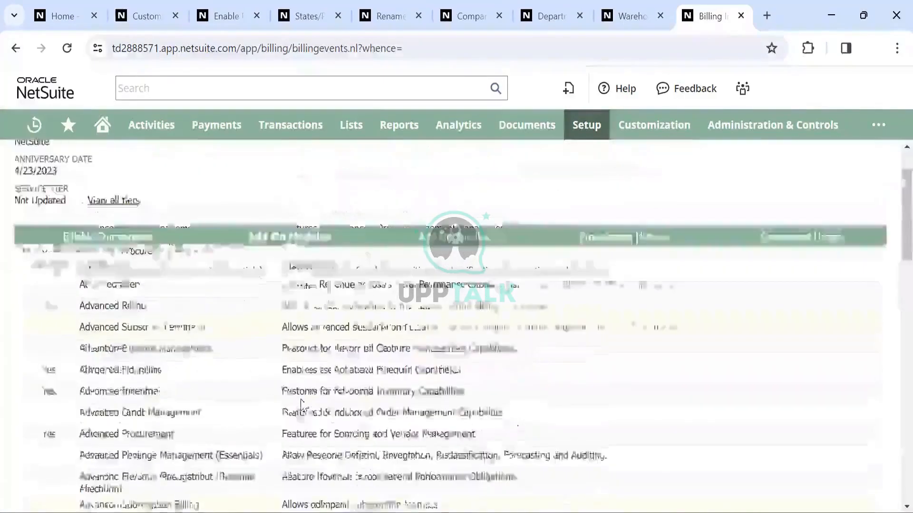
pyautogui.scroll(-4, 301, 399)
pyautogui.scroll(-6, 302, 401)
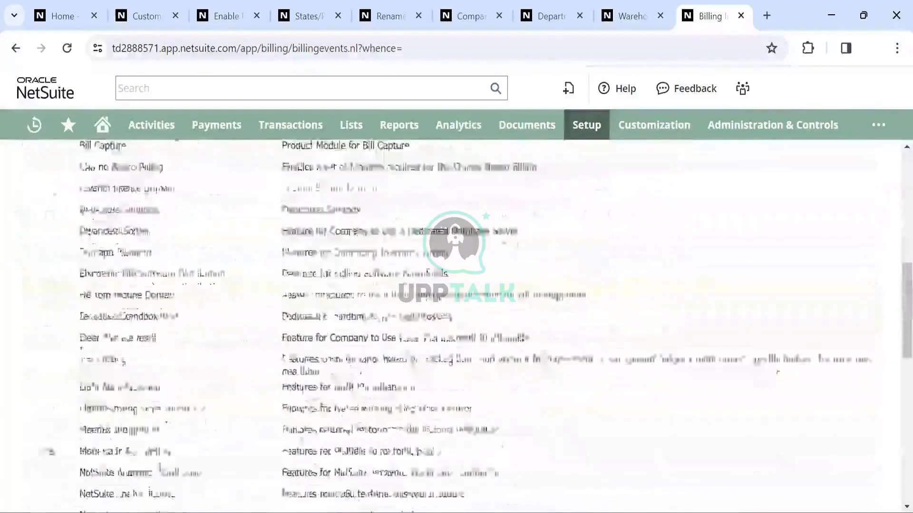
pyautogui.scroll(-4, 195, 380)
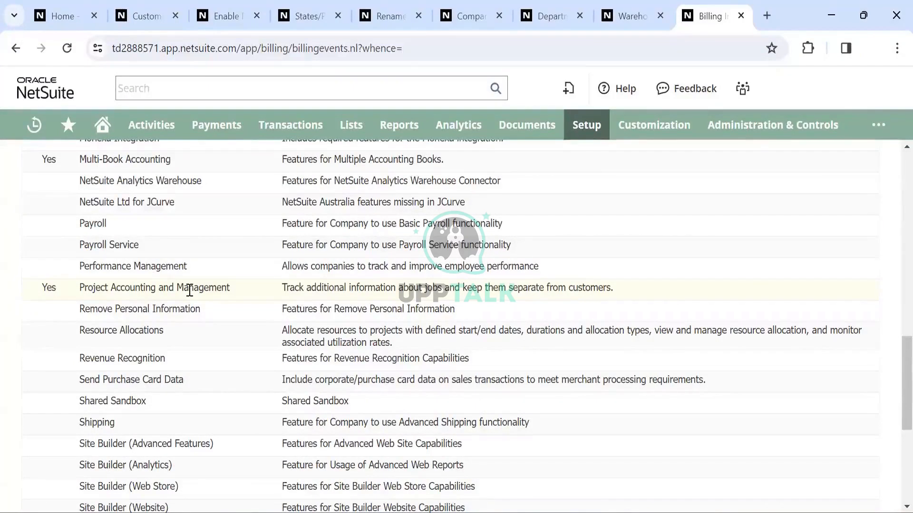
pyautogui.scroll(10, 259, 257)
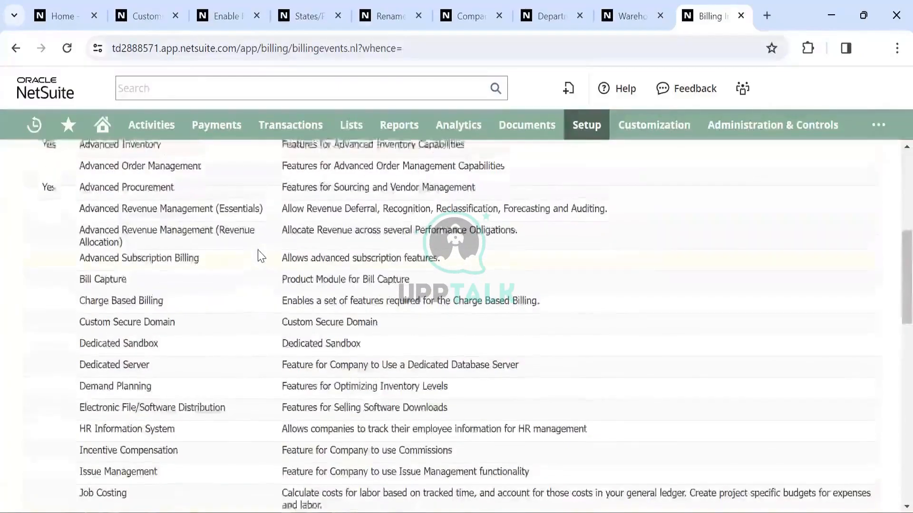
pyautogui.scroll(6, 259, 257)
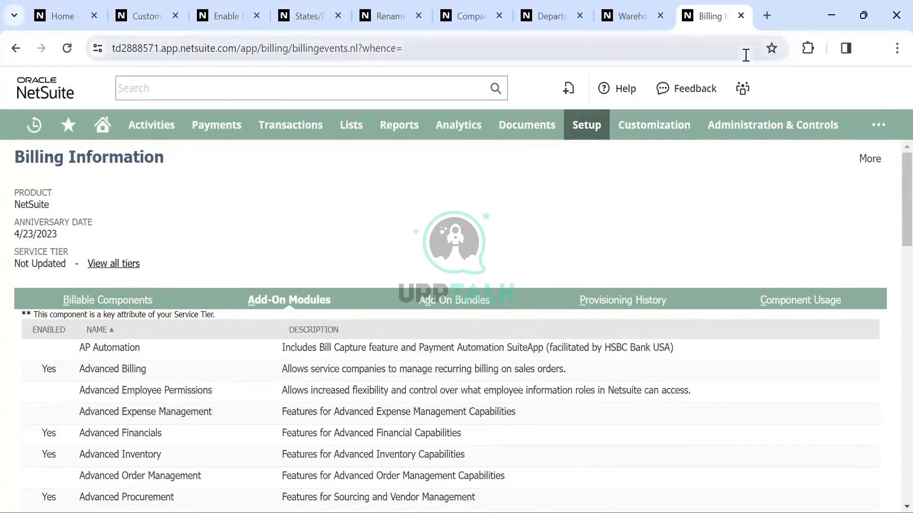
# Step: Look through the company setup options again, from the setup tasks to the NetSuite account information
pyautogui.moveTo(597, 128)
pyautogui.moveTo(648, 181)
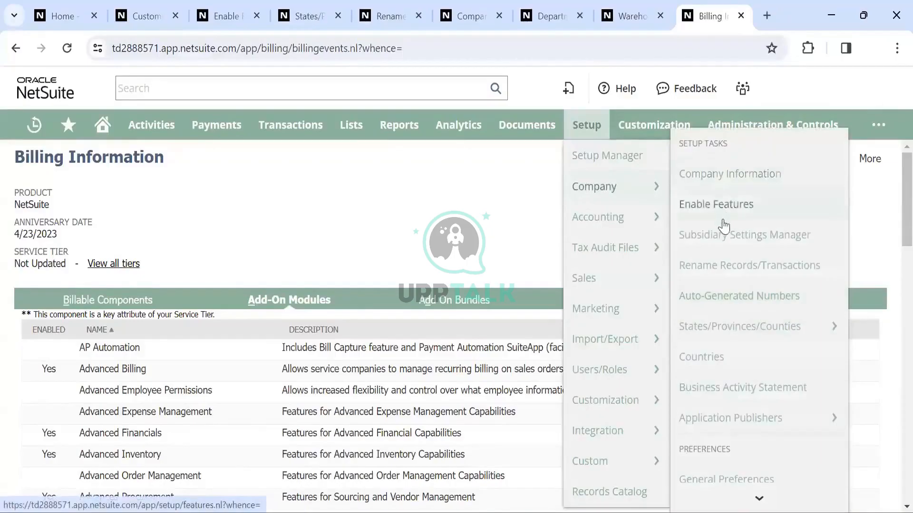
pyautogui.scroll(-5, 732, 223)
pyautogui.scroll(-5, 736, 235)
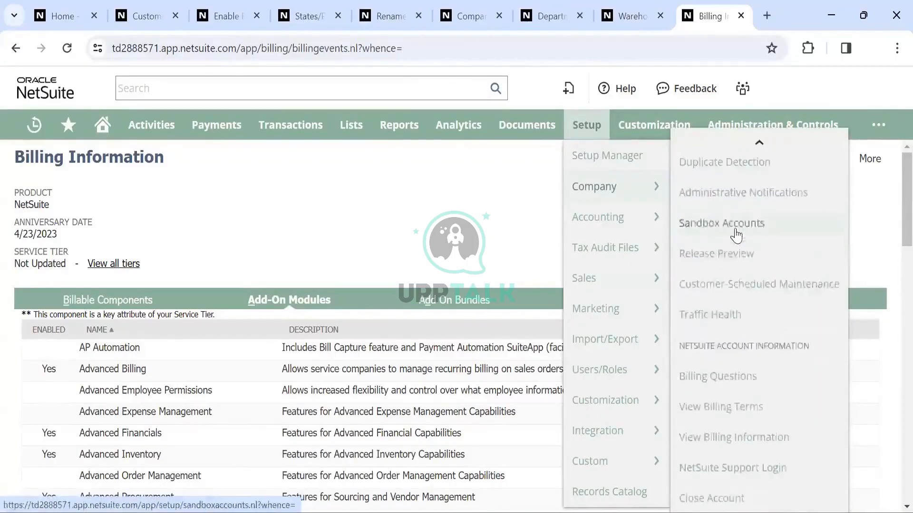
pyautogui.scroll(10, 736, 234)
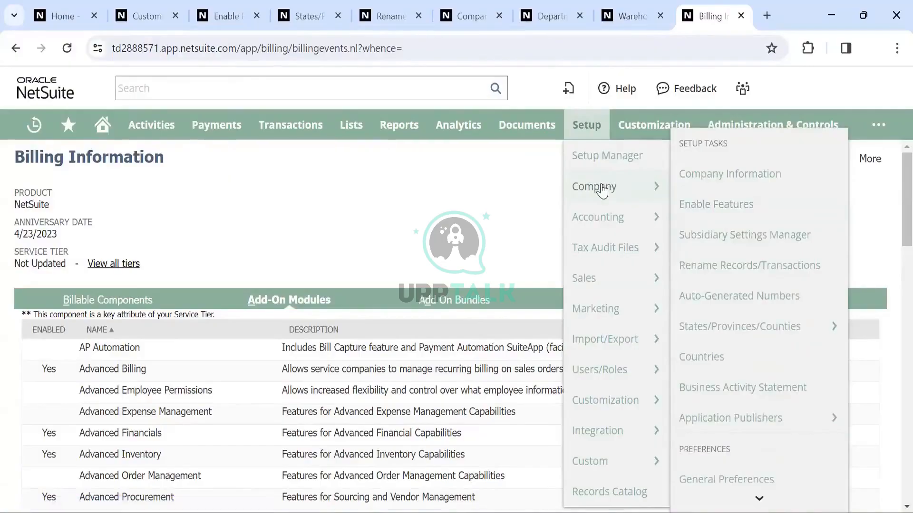
# Step: Examine the accounting setup options, covering setup tasks, G/L management such as Chart of Accounts, and preferences
pyautogui.moveTo(604, 219)
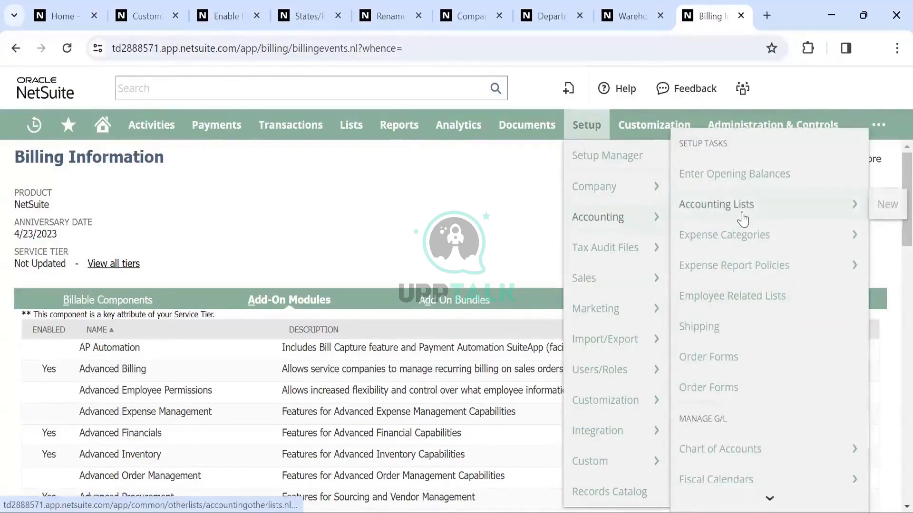
pyautogui.scroll(-2, 742, 220)
pyautogui.scroll(2, 742, 219)
pyautogui.scroll(-2, 742, 219)
pyautogui.scroll(-1, 742, 219)
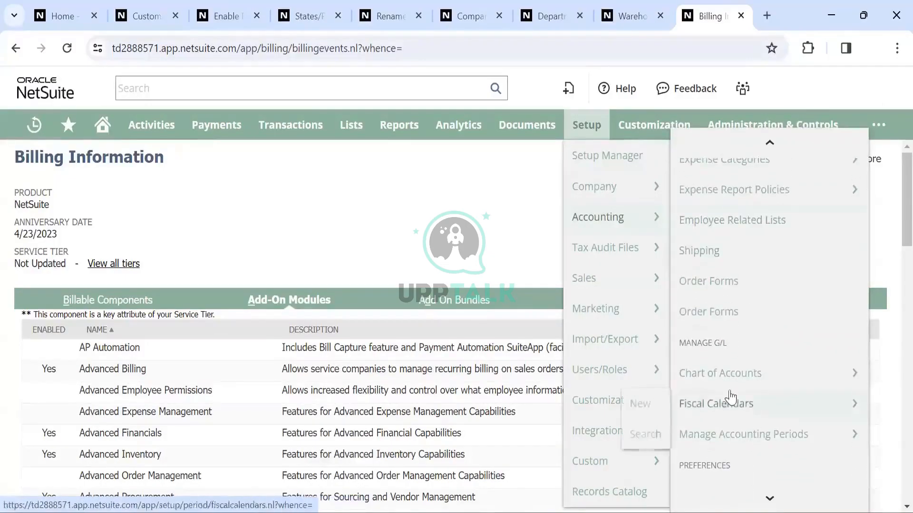
pyautogui.moveTo(745, 372)
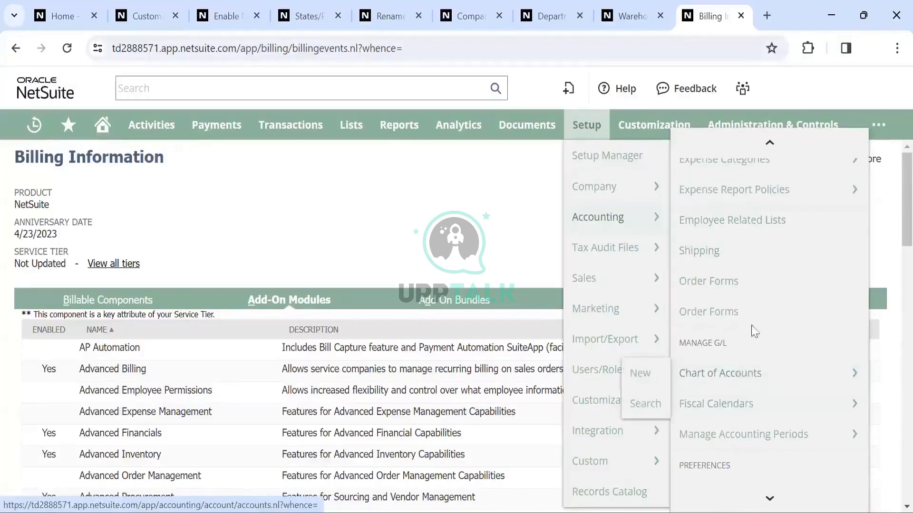
pyautogui.scroll(2, 722, 218)
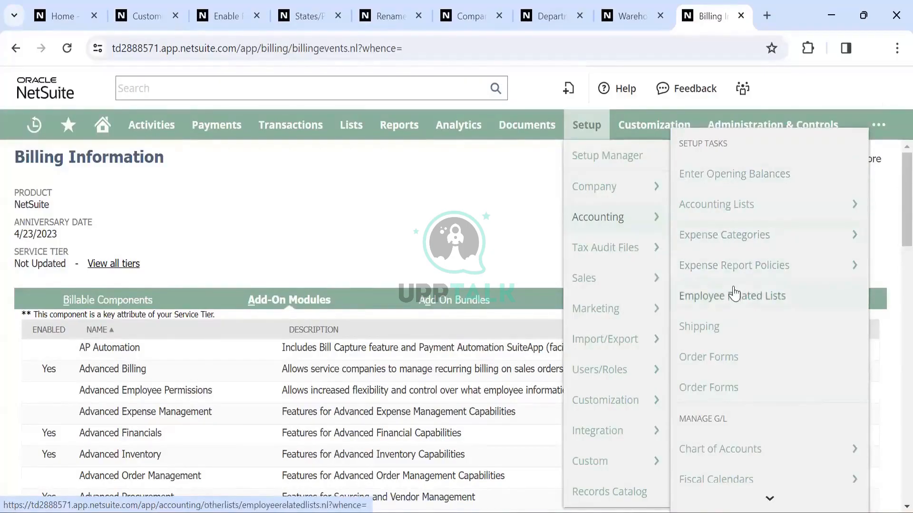
pyautogui.scroll(-3, 727, 326)
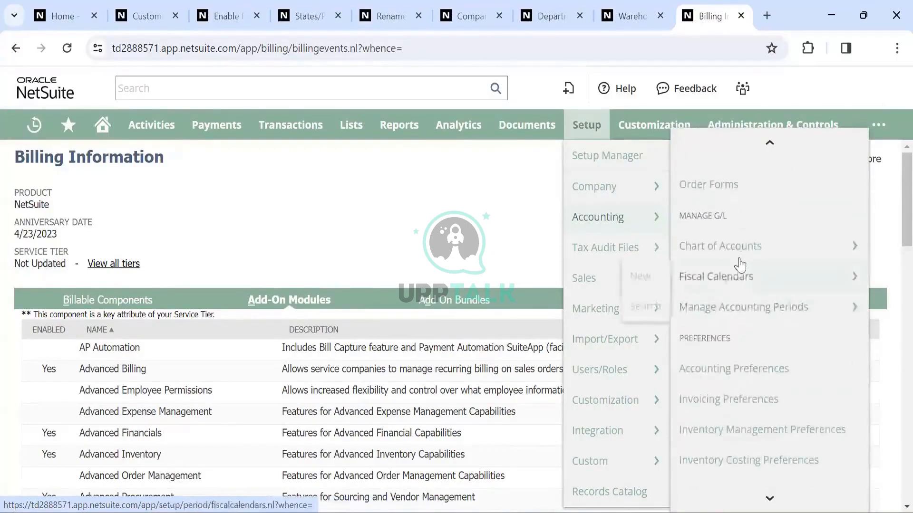
pyautogui.moveTo(741, 256)
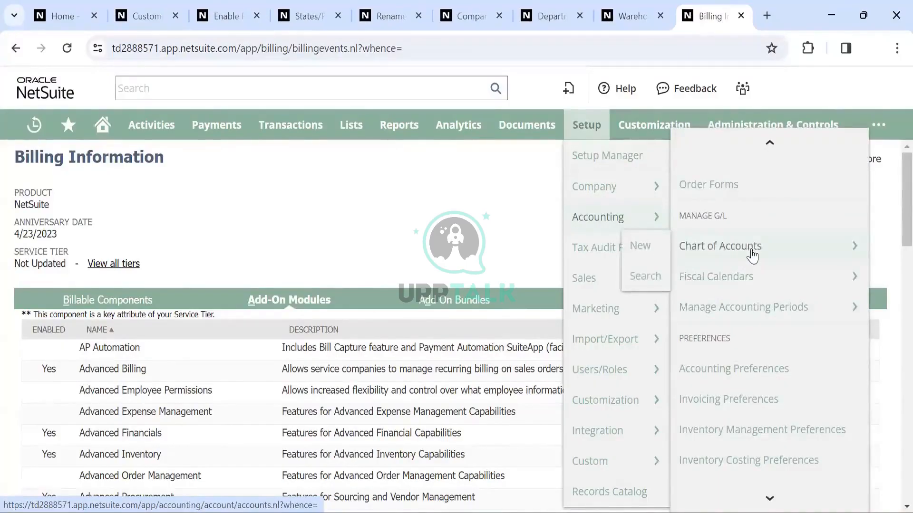
pyautogui.moveTo(350, 126)
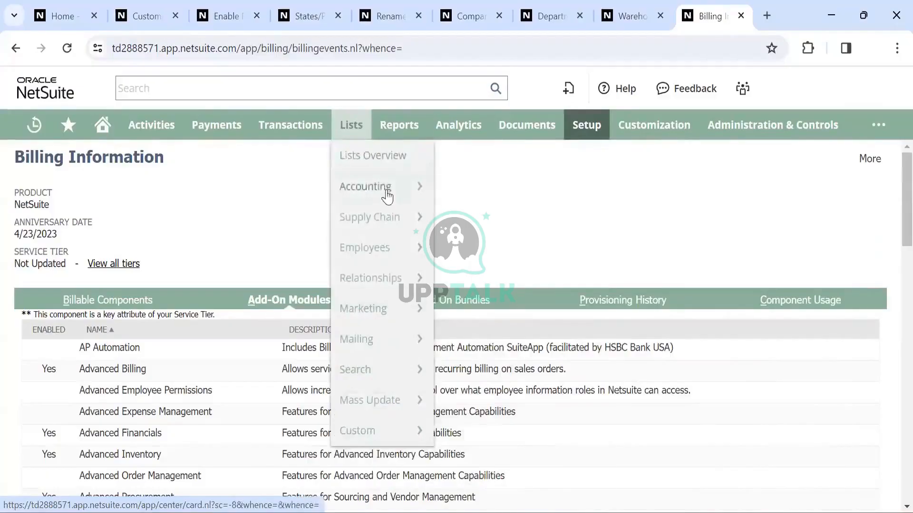
# Step: Open the Fiscal Calendars list in the accounting setup and bring up a blank new fiscal calendar form
pyautogui.moveTo(669, 130)
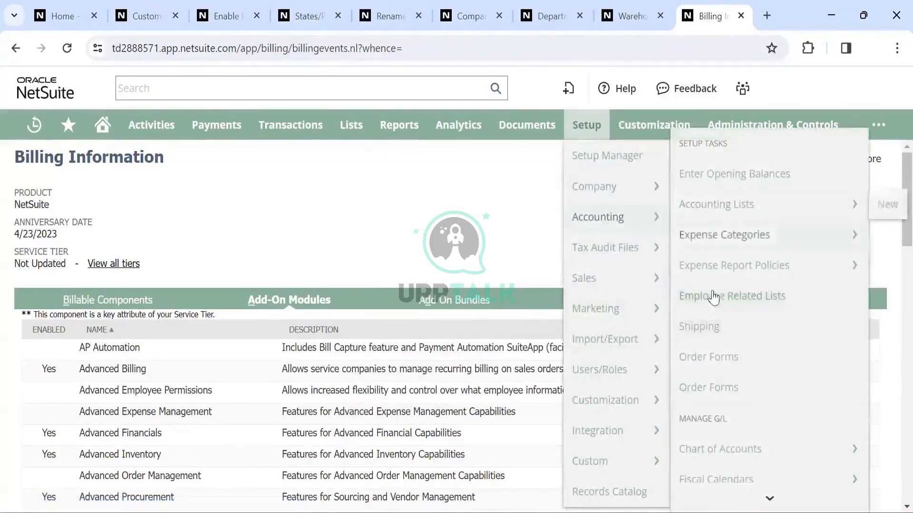
pyautogui.scroll(-3, 730, 357)
pyautogui.moveTo(739, 295)
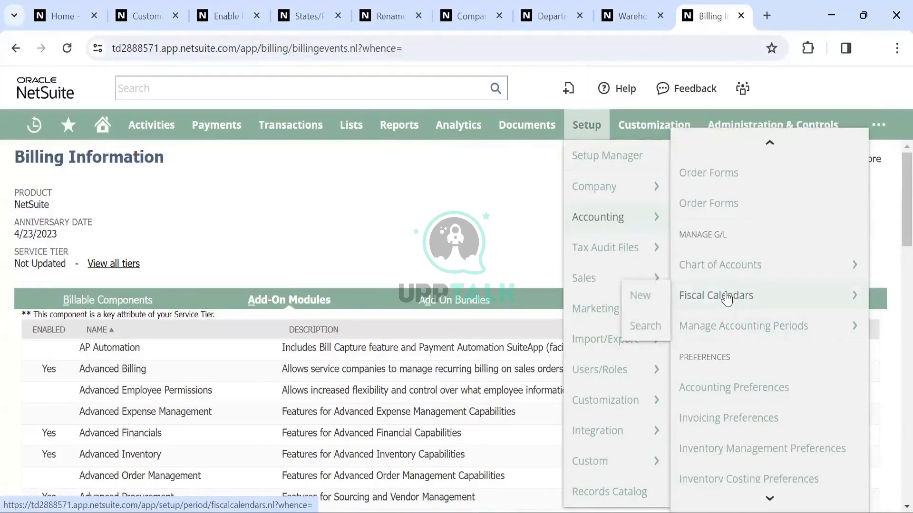
pyautogui.click(727, 297)
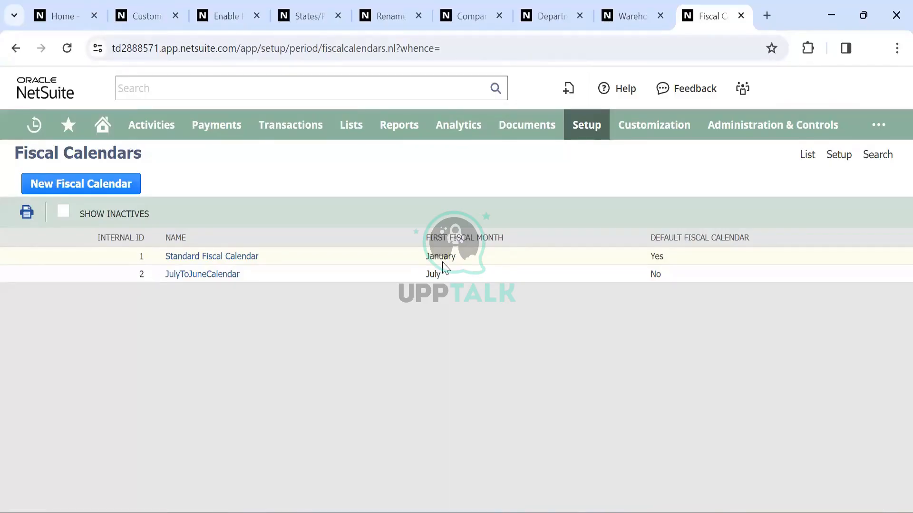
pyautogui.click(97, 187)
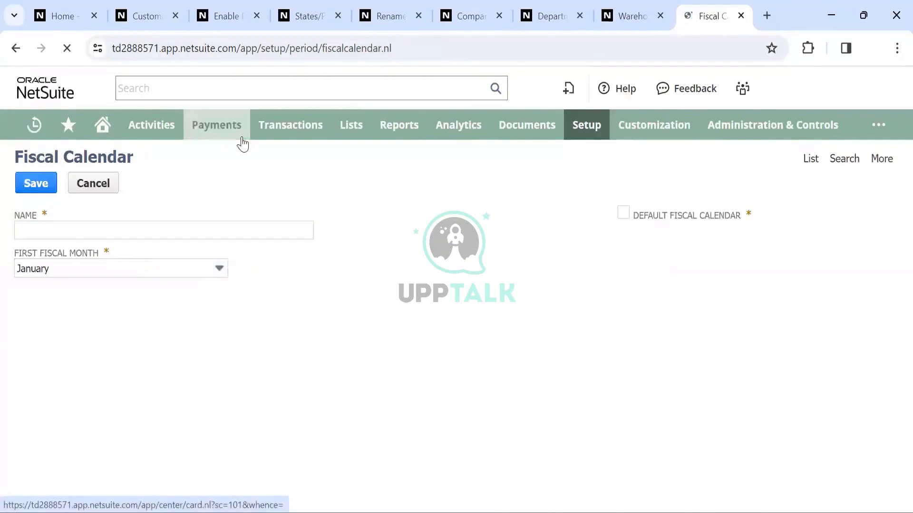
pyautogui.moveTo(242, 140)
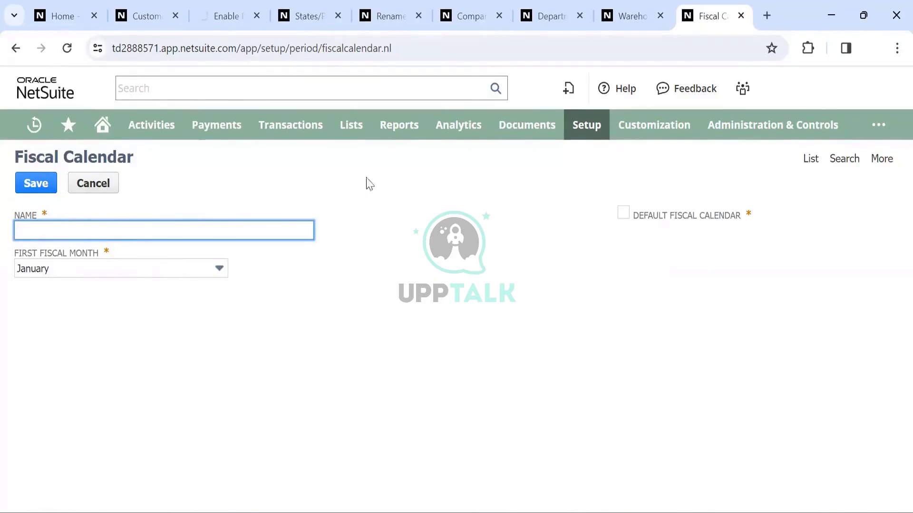
# Step: Open the Manage Accounting Periods page from the G/L management options in the accounting setup
pyautogui.moveTo(594, 133)
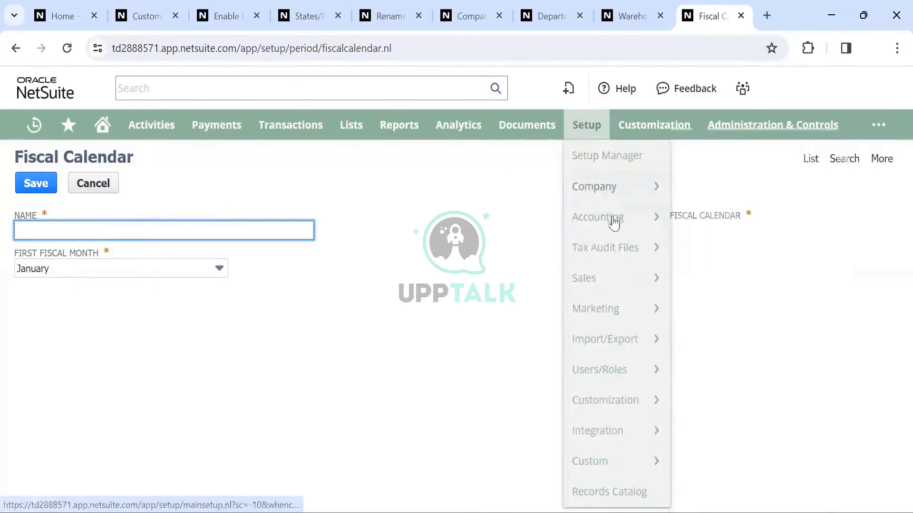
pyautogui.moveTo(614, 219)
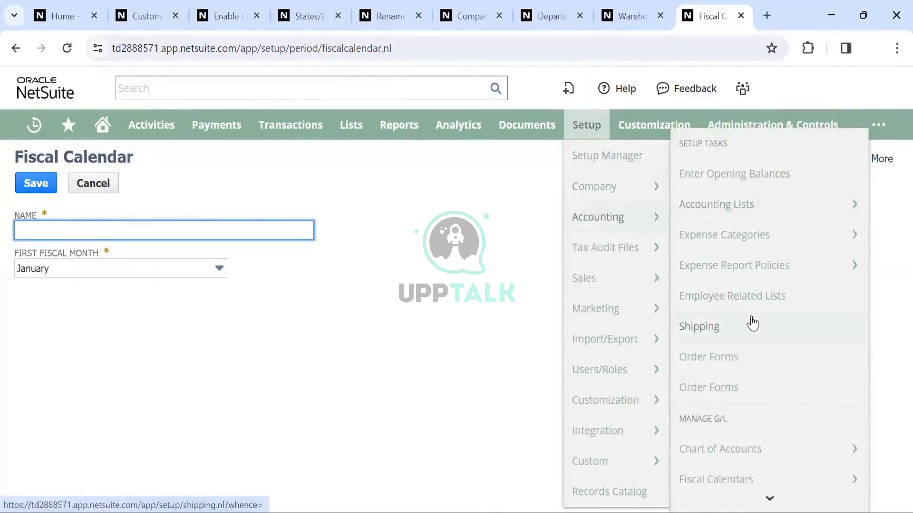
pyautogui.scroll(-3, 751, 322)
pyautogui.scroll(-1, 755, 321)
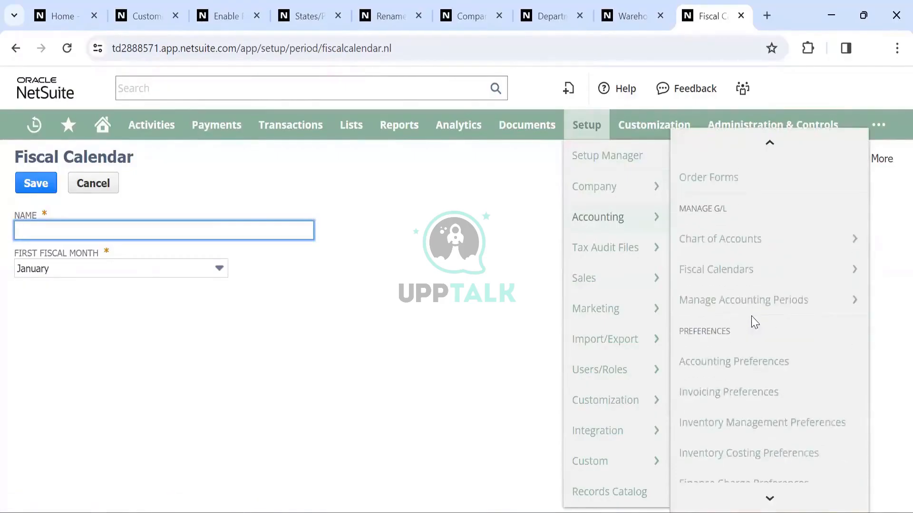
pyautogui.scroll(2, 755, 321)
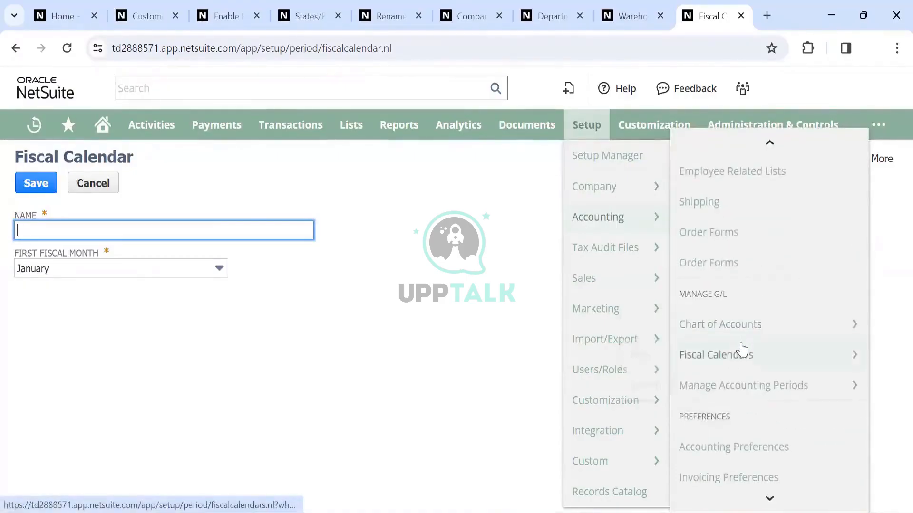
pyautogui.moveTo(744, 350)
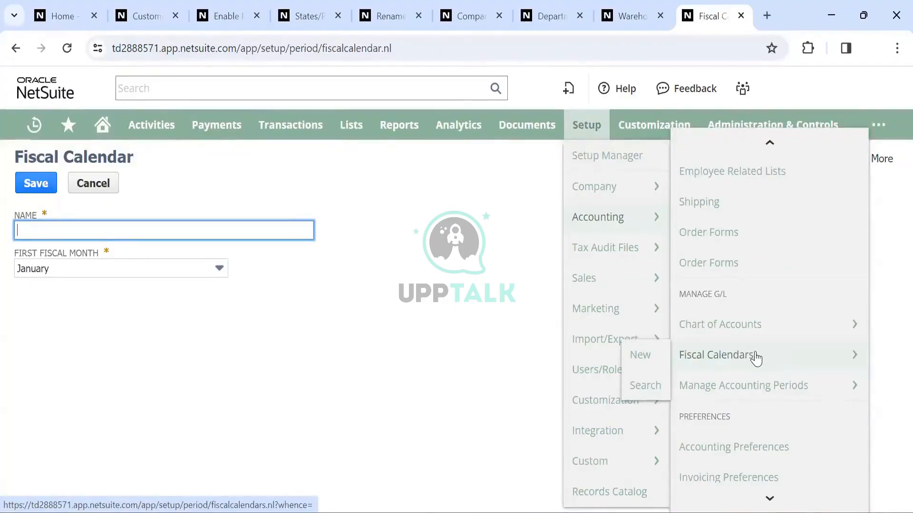
pyautogui.moveTo(736, 385)
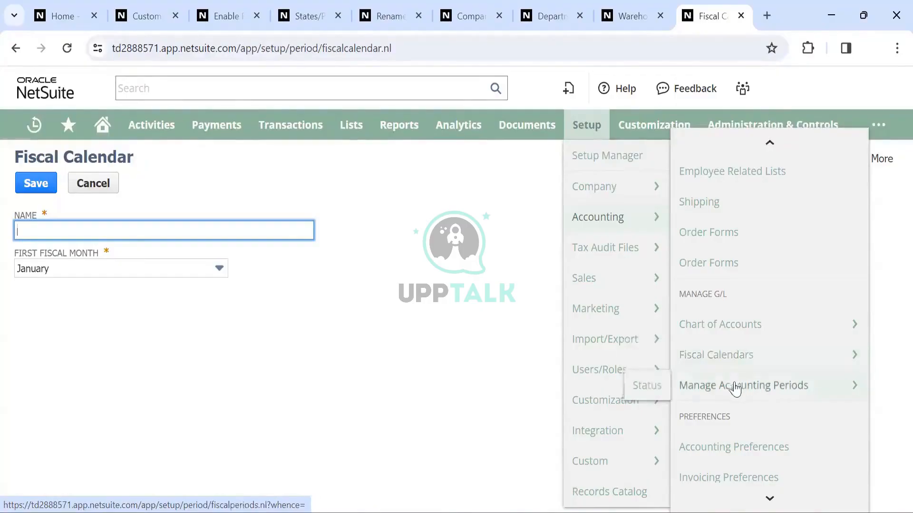
pyautogui.click(754, 385)
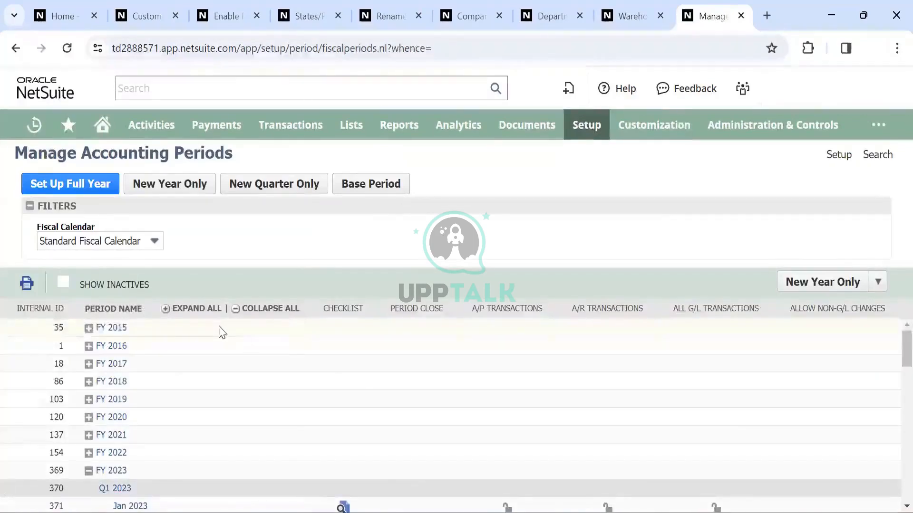
# Step: Look through the accounting periods of the Standard Fiscal Calendar, from FY 2015 to the quarters and months of FY 2024
pyautogui.scroll(-2, 223, 332)
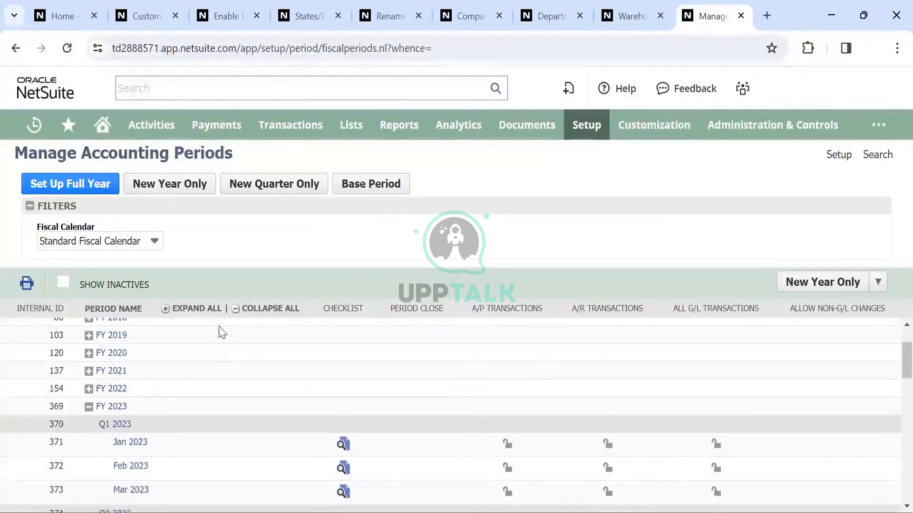
pyautogui.scroll(2, 223, 331)
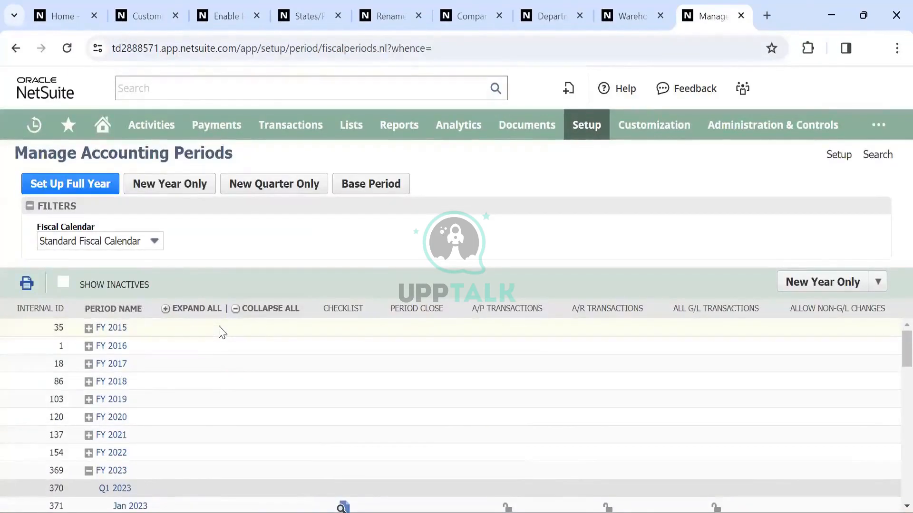
pyautogui.scroll(-8, 222, 332)
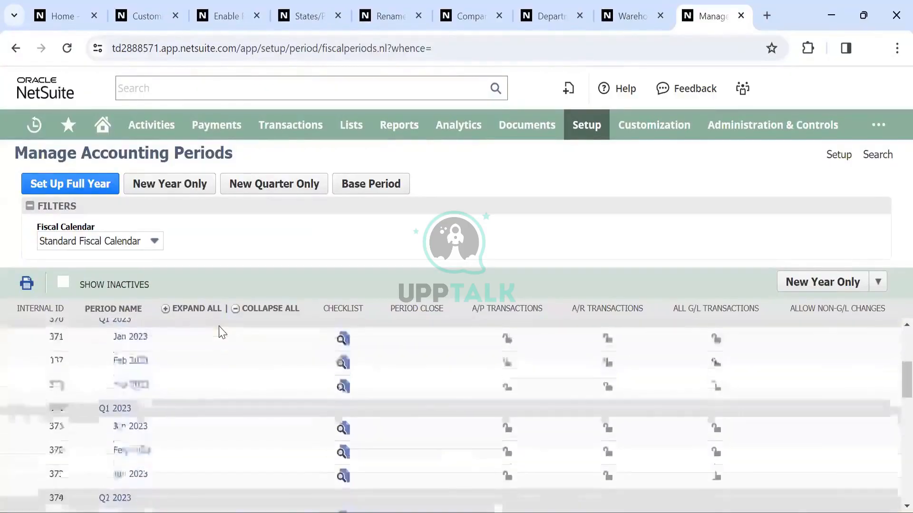
pyautogui.scroll(-6, 223, 332)
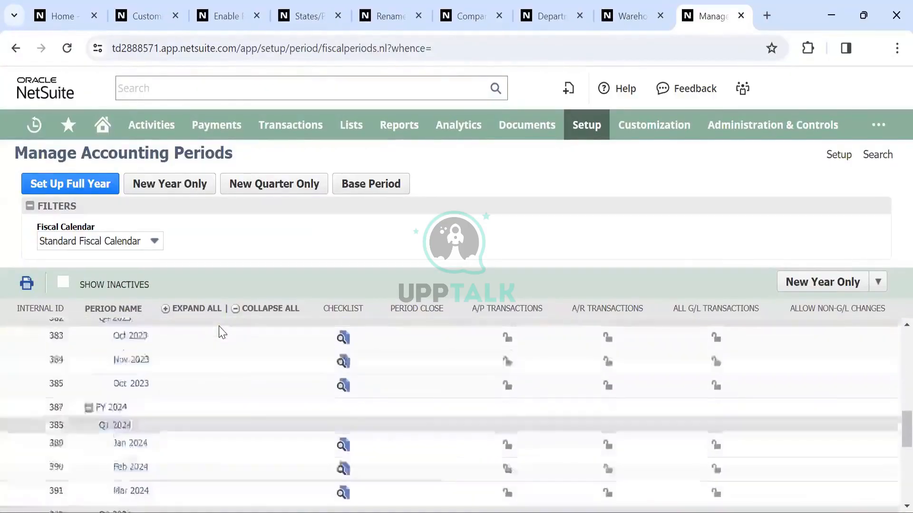
pyautogui.scroll(-2, 222, 331)
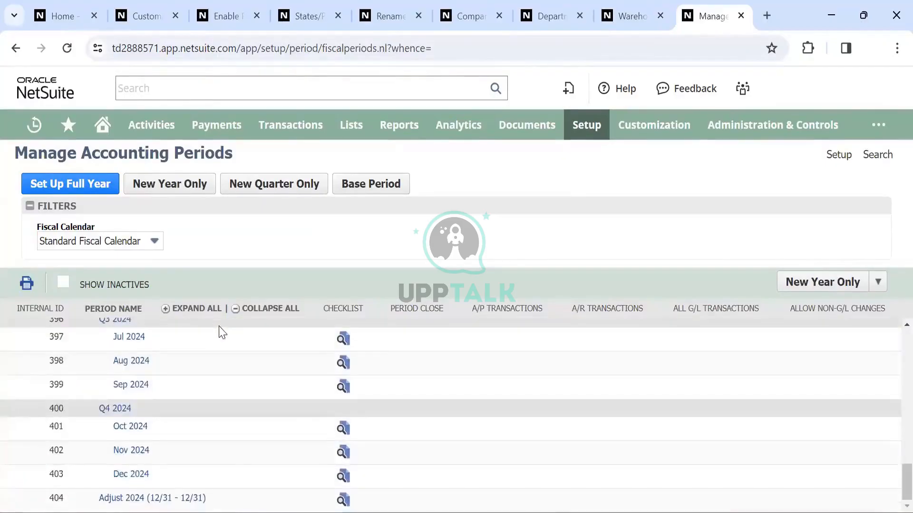
pyautogui.scroll(10, 223, 332)
pyautogui.scroll(-4, 222, 332)
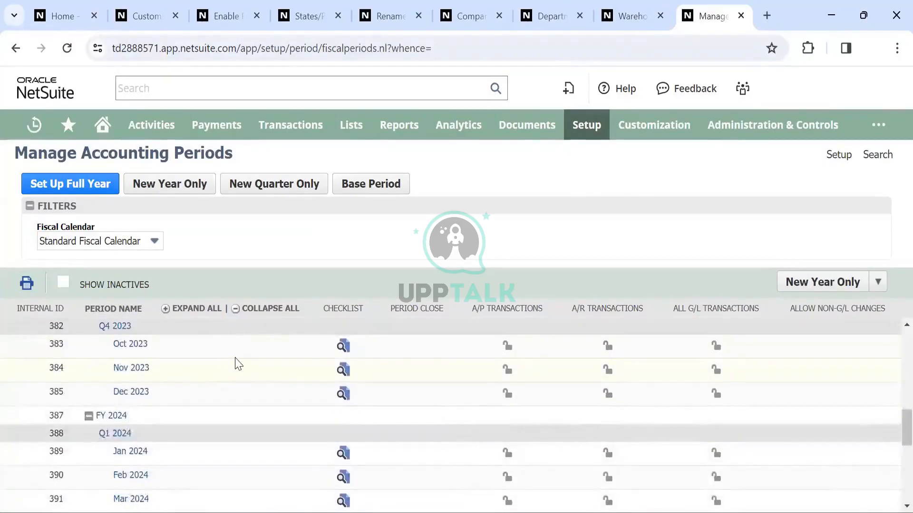
pyautogui.scroll(-1, 238, 363)
pyautogui.scroll(-3, 236, 363)
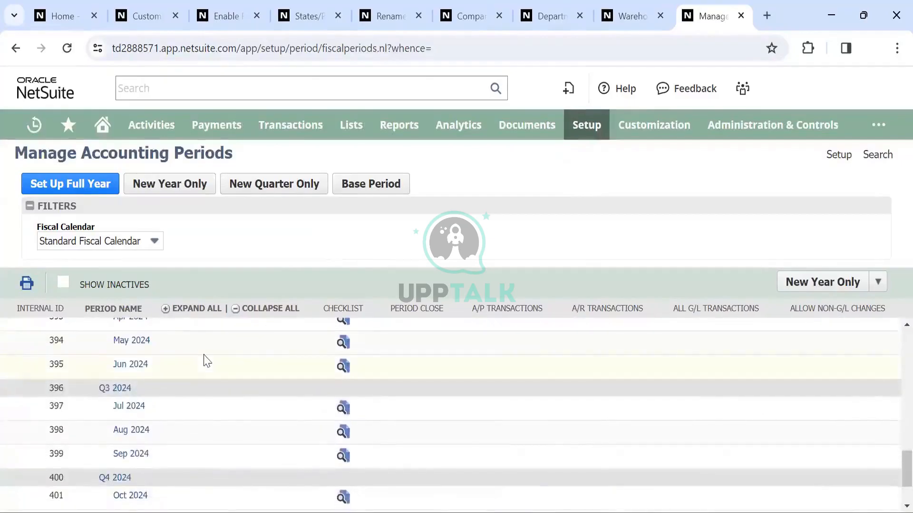
pyautogui.scroll(2, 205, 359)
pyautogui.scroll(3, 206, 360)
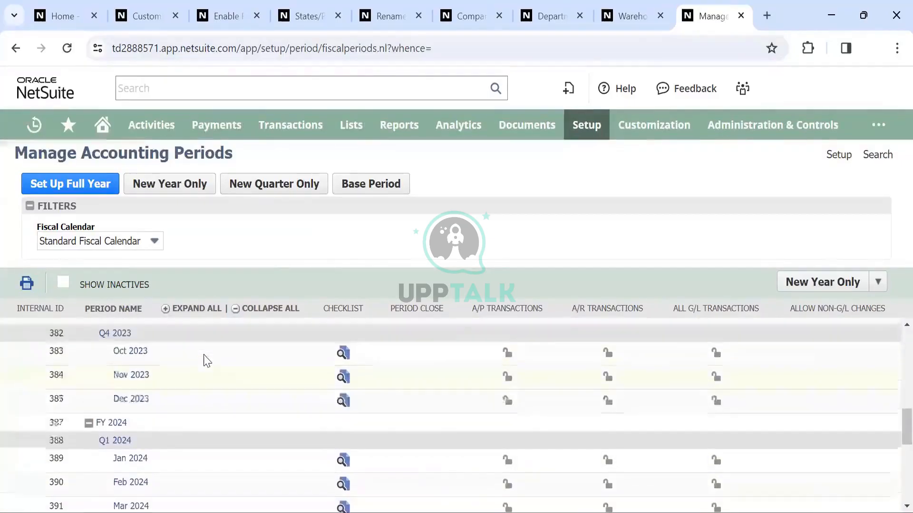
pyautogui.scroll(10, 205, 360)
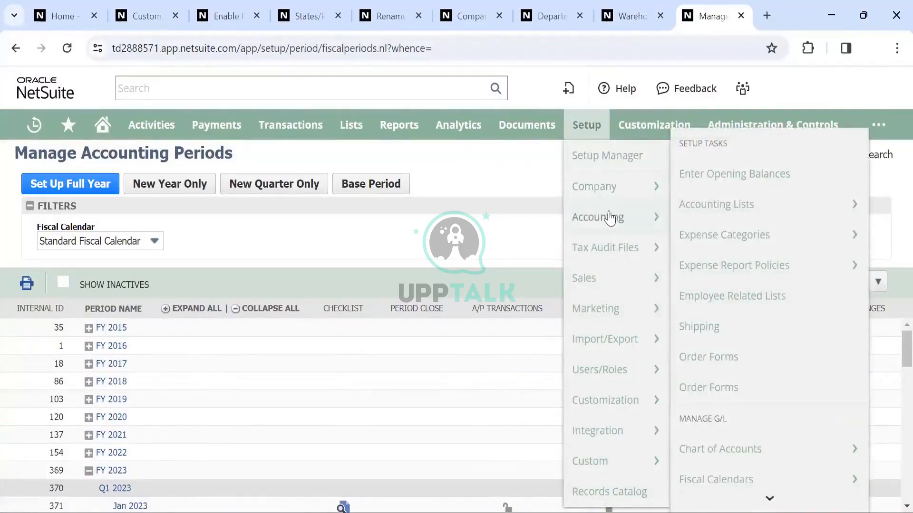
# Step: Open the Accounting Preferences page from the accounting setup options
pyautogui.scroll(-5, 732, 333)
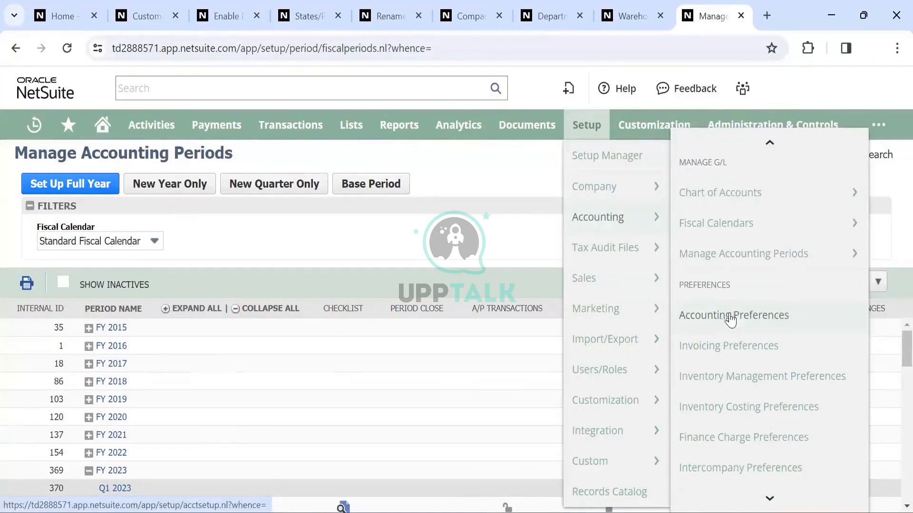
pyautogui.moveTo(641, 199)
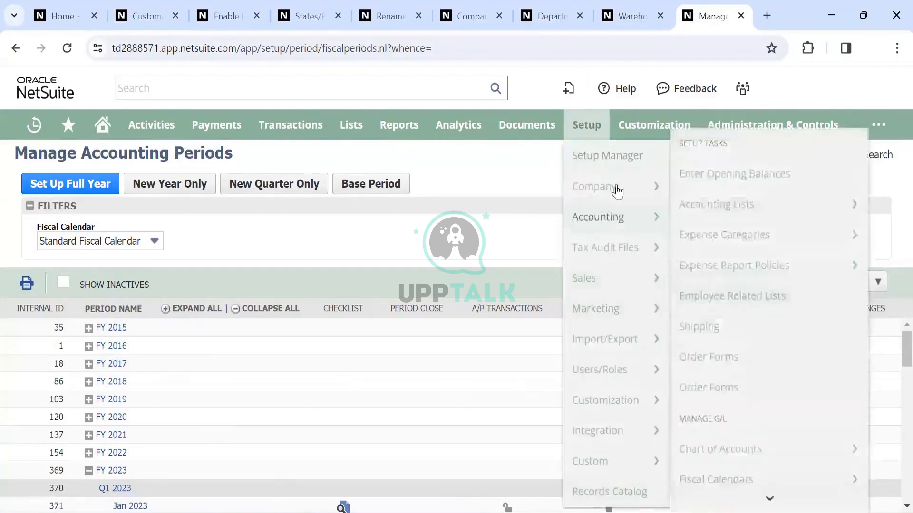
pyautogui.scroll(-5, 724, 339)
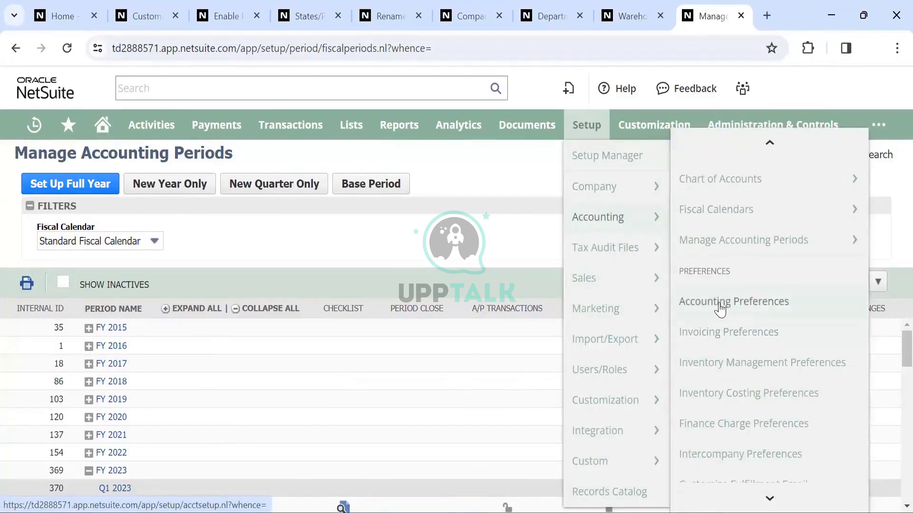
pyautogui.click(720, 308)
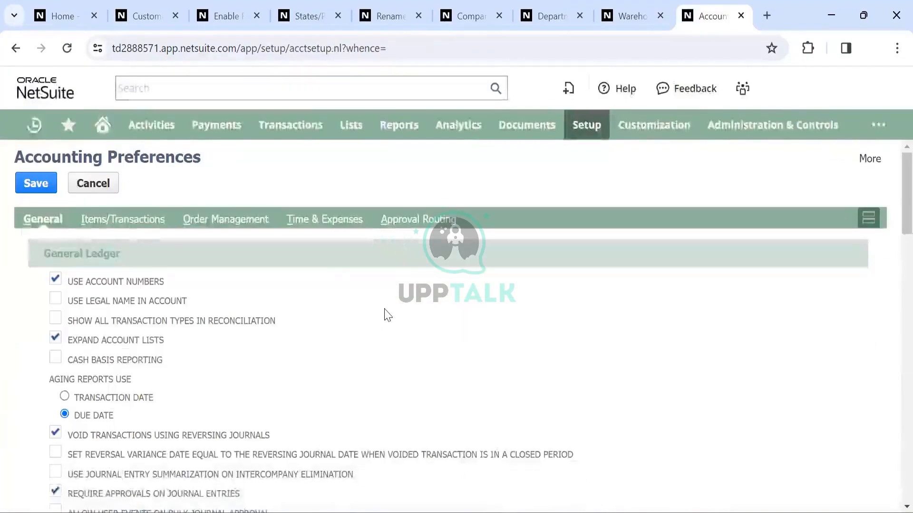
# Step: Examine the General Ledger preferences, including account numbers, cash basis reporting, aging reports and voiding with reversing journals
pyautogui.scroll(-1, 385, 310)
pyautogui.scroll(1, 385, 310)
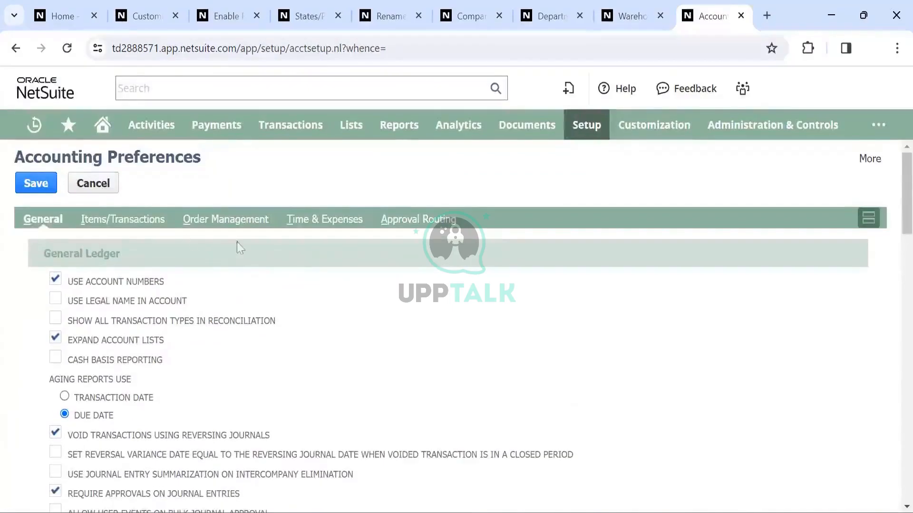
pyautogui.scroll(-1, 318, 317)
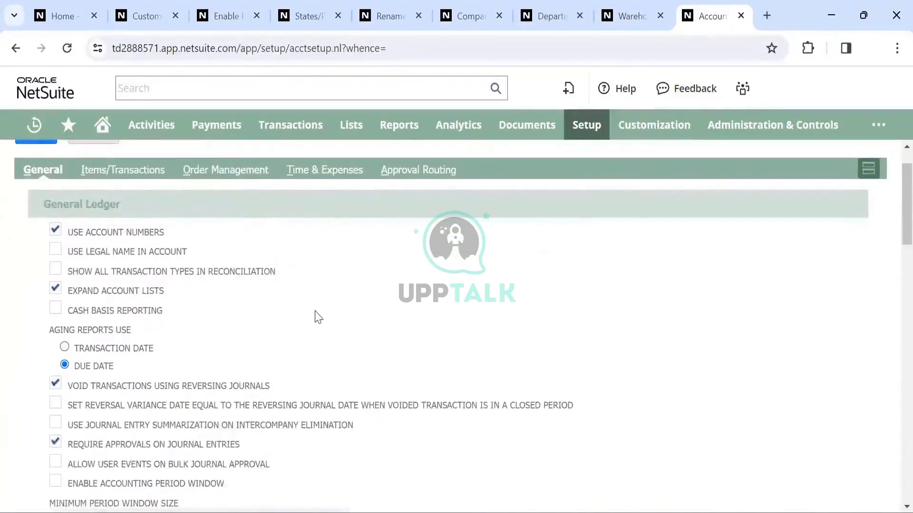
pyautogui.scroll(1, 285, 319)
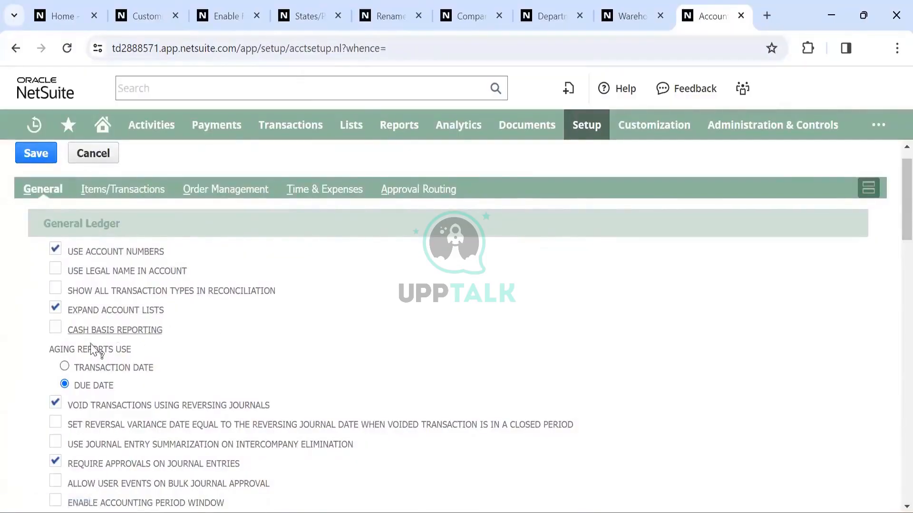
pyautogui.scroll(-2, 202, 359)
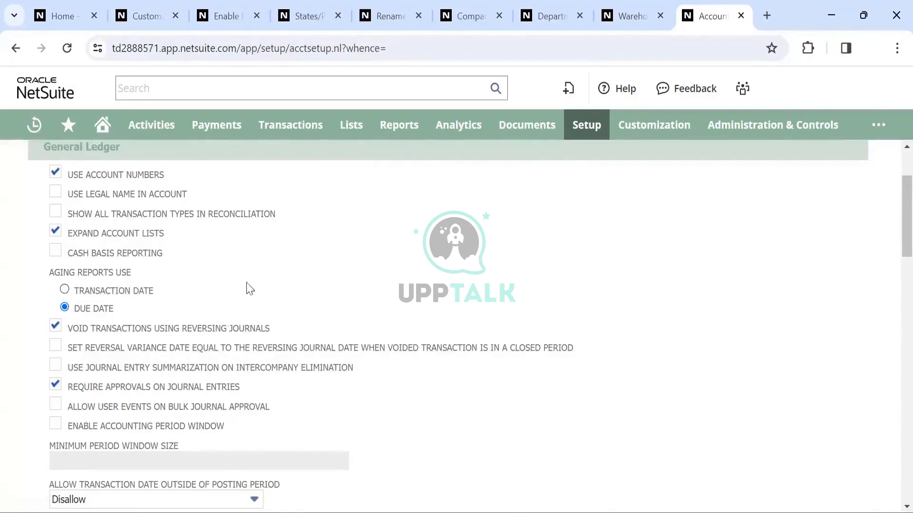
pyautogui.scroll(2, 259, 276)
pyautogui.scroll(-1, 258, 276)
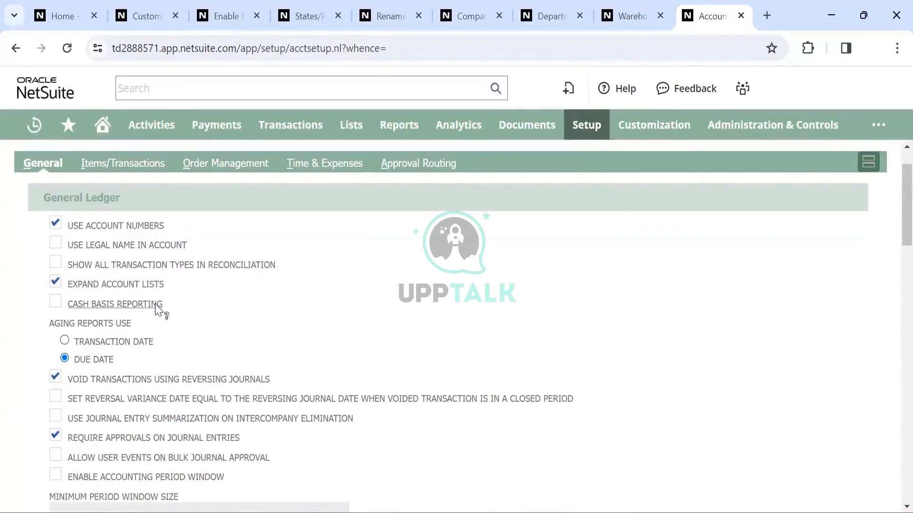
pyautogui.scroll(-1, 193, 315)
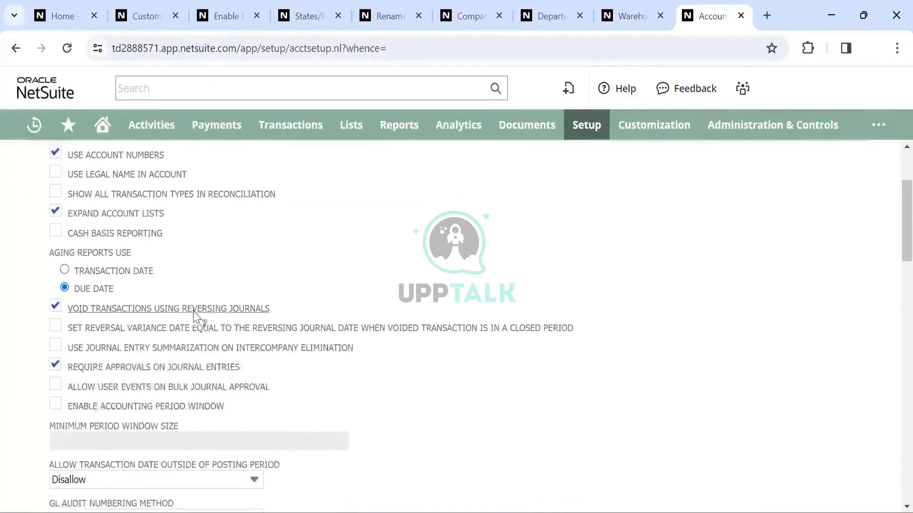
pyautogui.scroll(1, 176, 286)
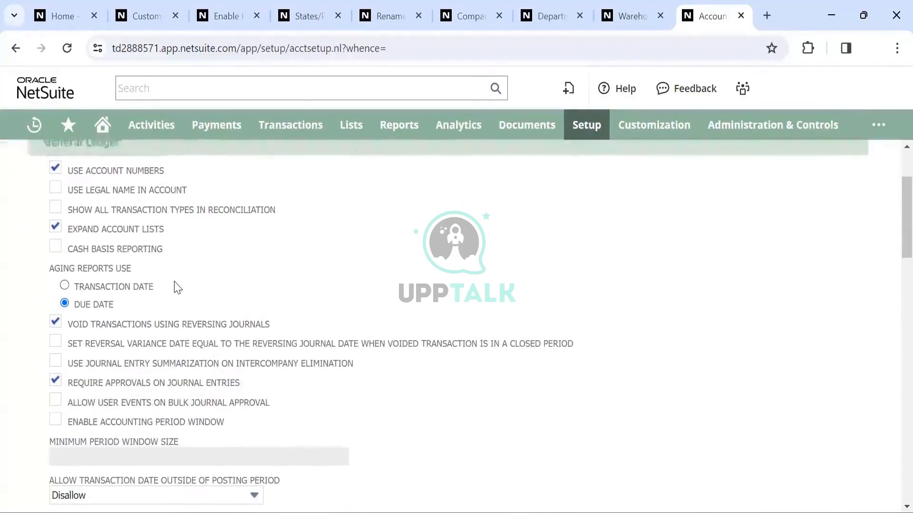
# Step: Turn off Void Transactions Using Reversing Journals in the General Ledger preferences and turn it back on
pyautogui.scroll(-1, 176, 286)
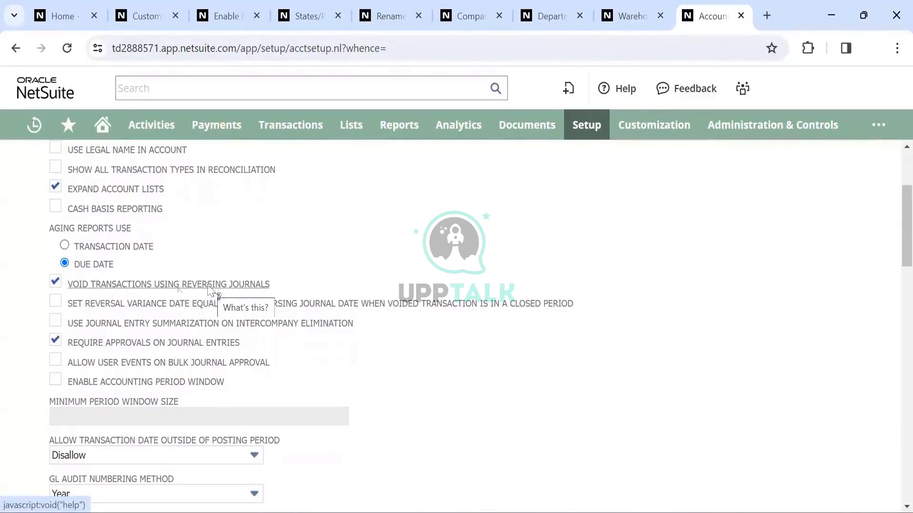
pyautogui.click(56, 283)
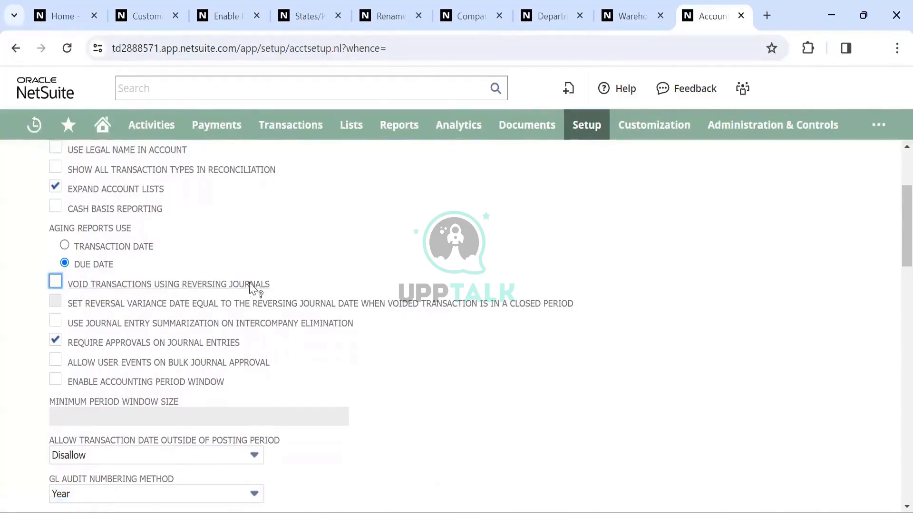
pyautogui.click(55, 283)
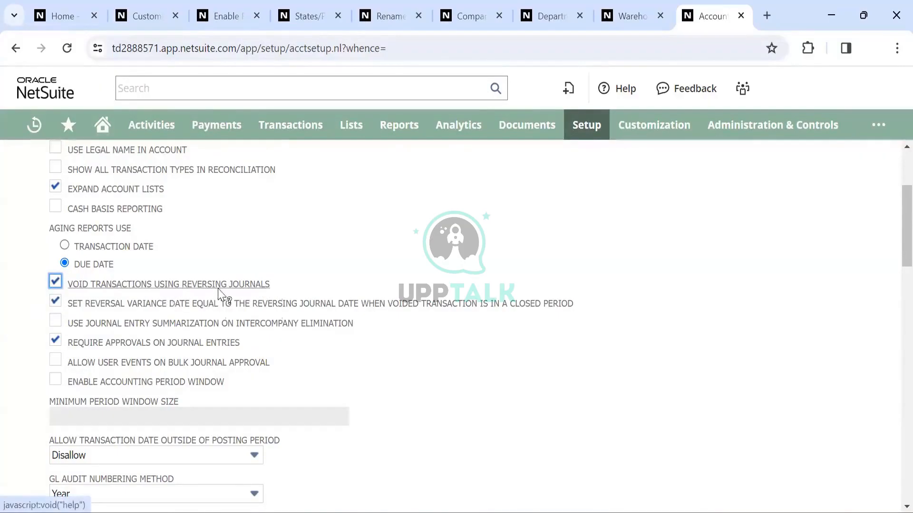
# Step: Look through the remaining General Ledger preferences, such as posting period options, down to the Accounts Receivable section
pyautogui.scroll(-2, 221, 295)
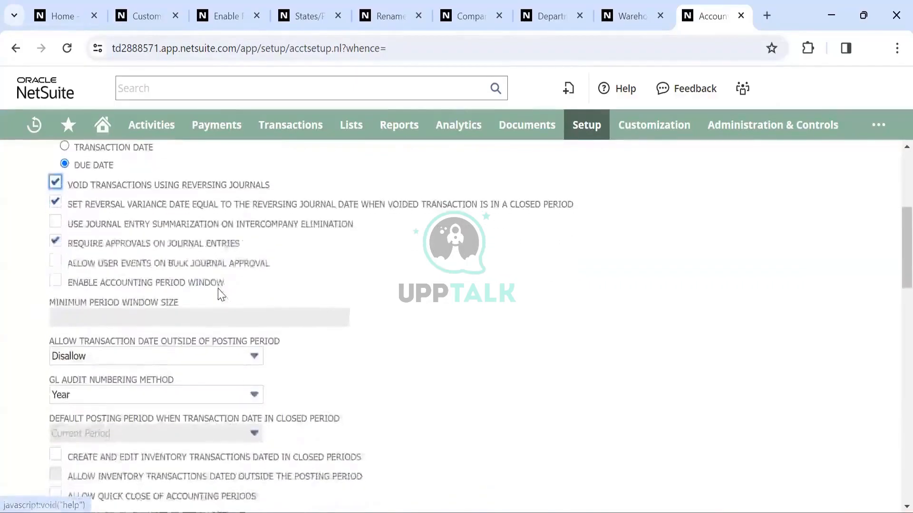
pyautogui.scroll(5, 221, 295)
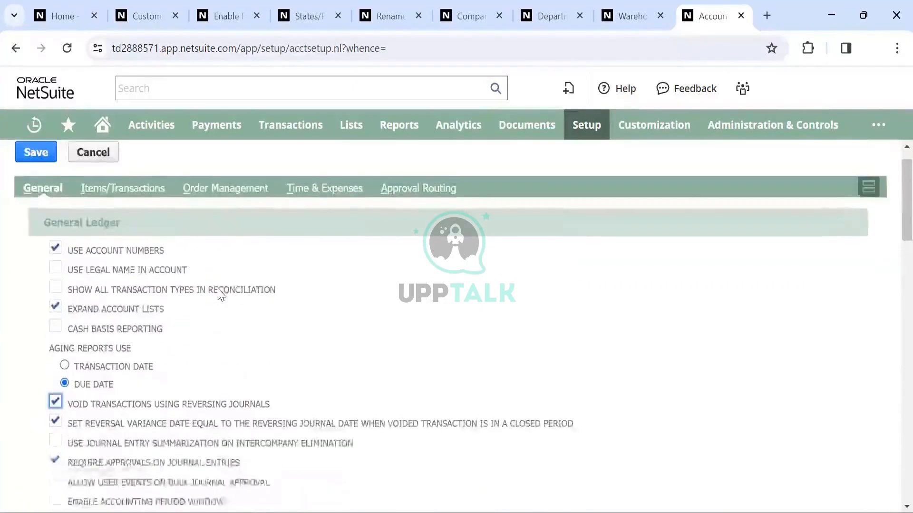
pyautogui.scroll(-7, 221, 294)
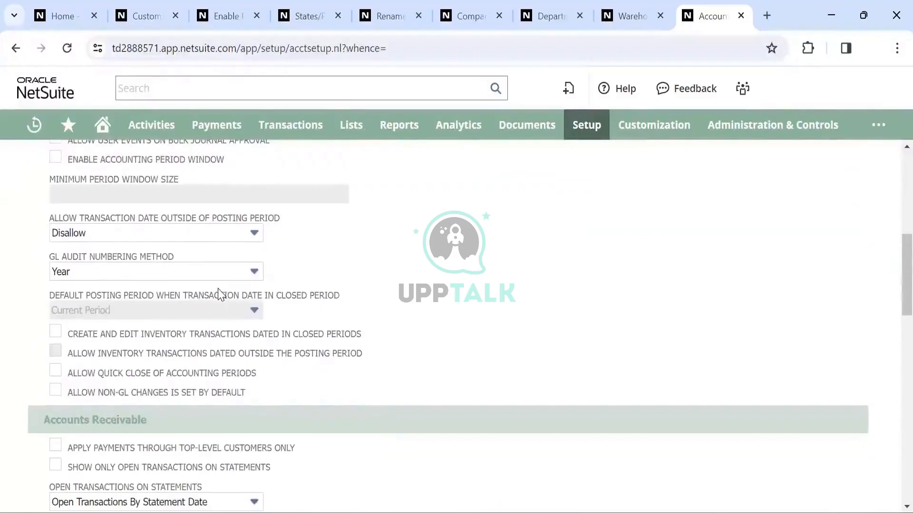
pyautogui.scroll(2, 221, 295)
pyautogui.scroll(-2, 221, 294)
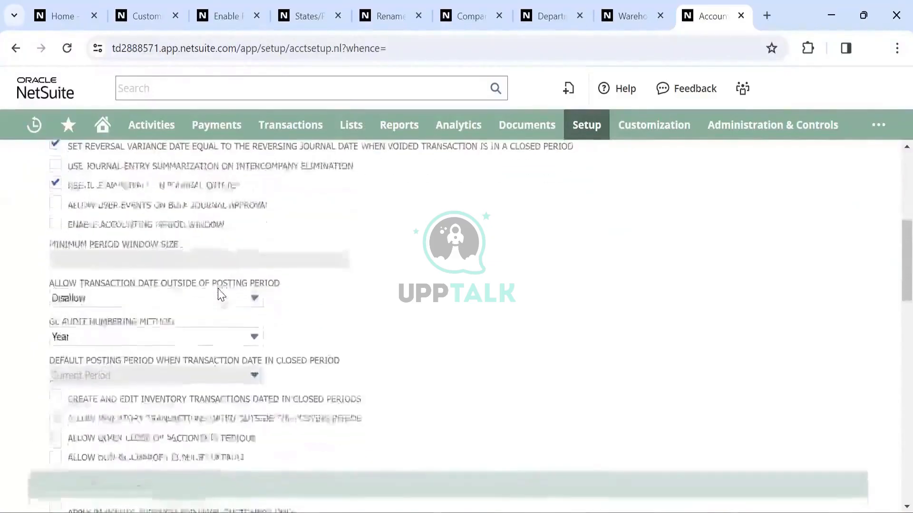
pyautogui.scroll(-3, 221, 295)
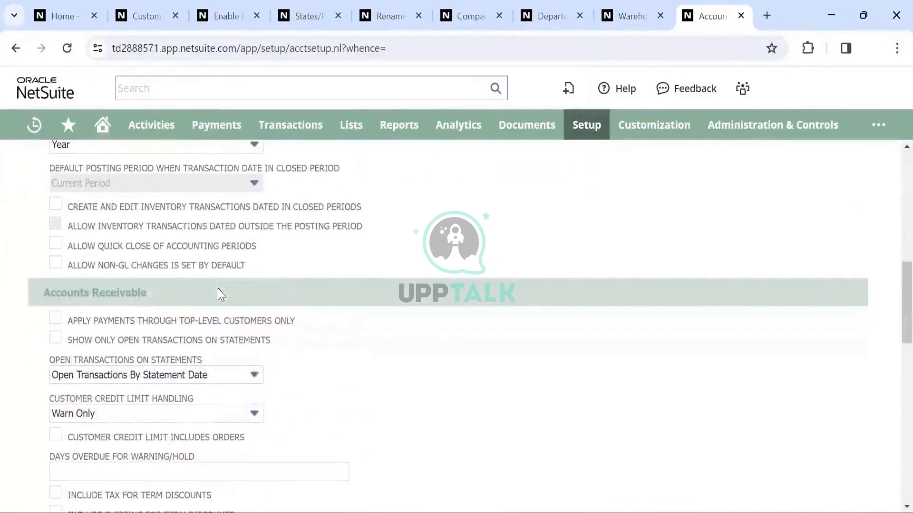
# Step: Look through the General preferences from Accounts Receivable and Accounts Payable to Classifications, Amortization, Budget and Exchange Rate Integration
pyautogui.scroll(-2, 218, 291)
pyautogui.scroll(8, 219, 291)
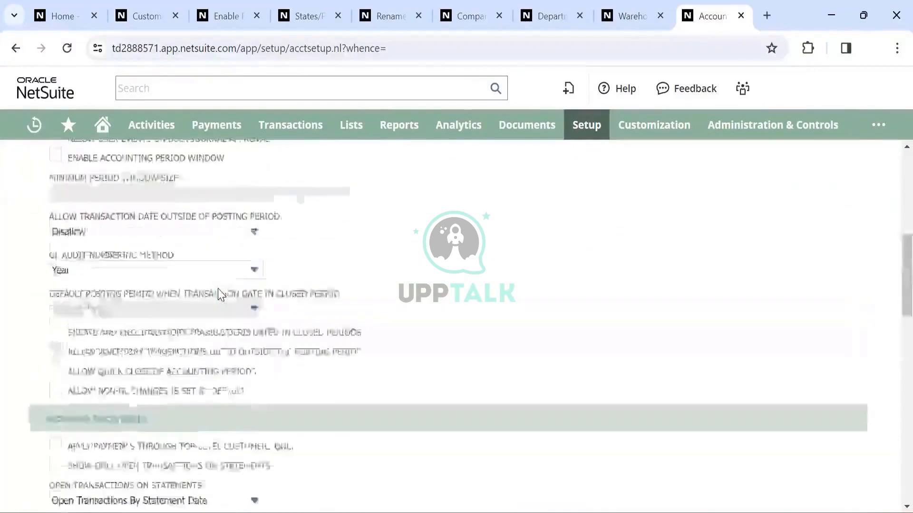
pyautogui.scroll(4, 218, 291)
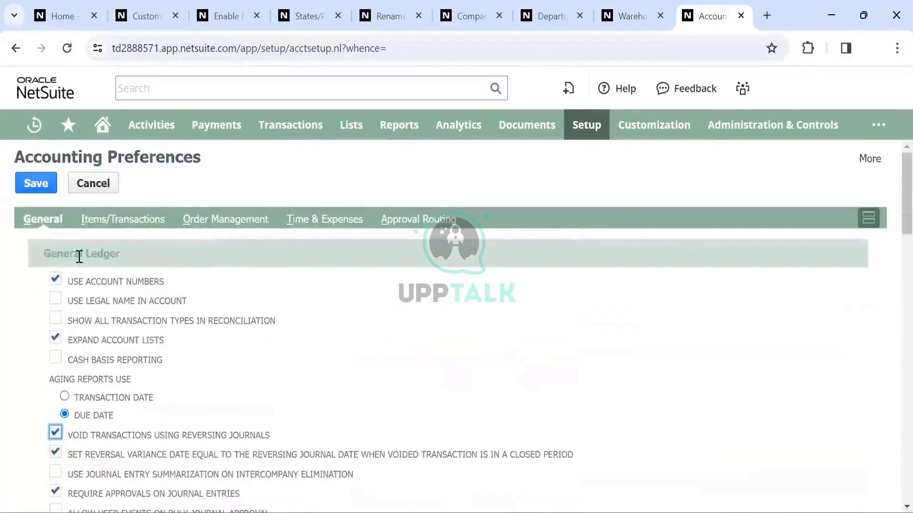
pyautogui.scroll(-10, 99, 255)
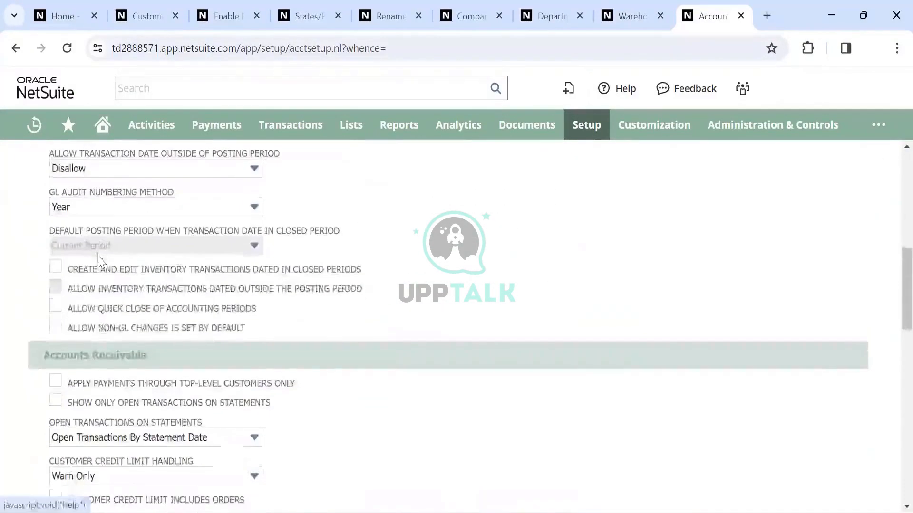
pyautogui.scroll(-3, 125, 355)
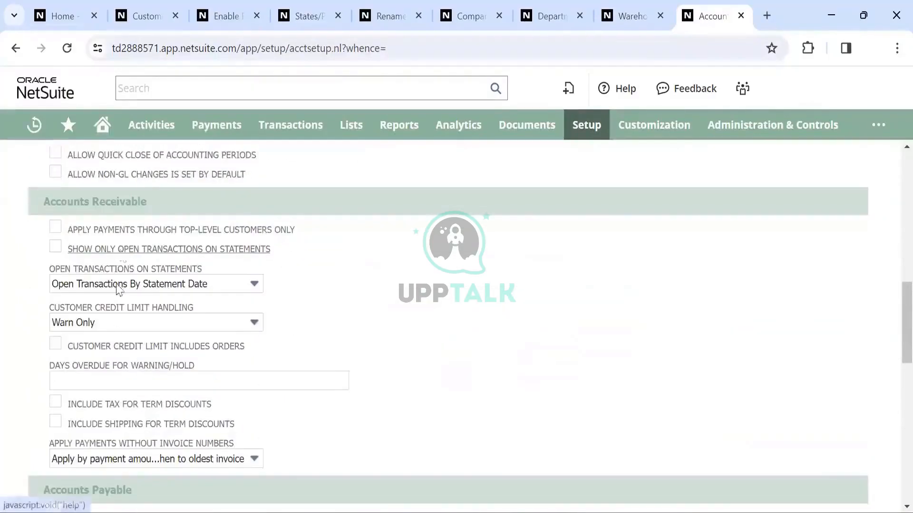
pyautogui.scroll(-5, 110, 363)
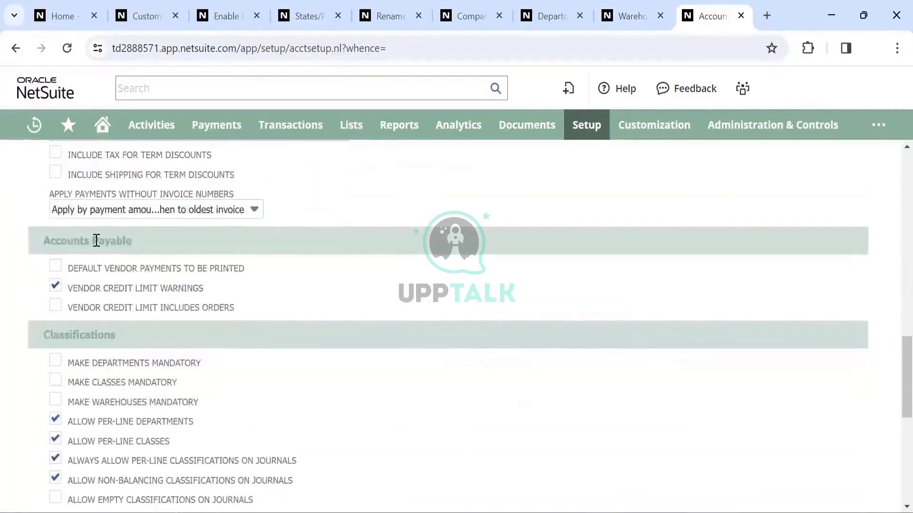
pyautogui.scroll(-6, 98, 347)
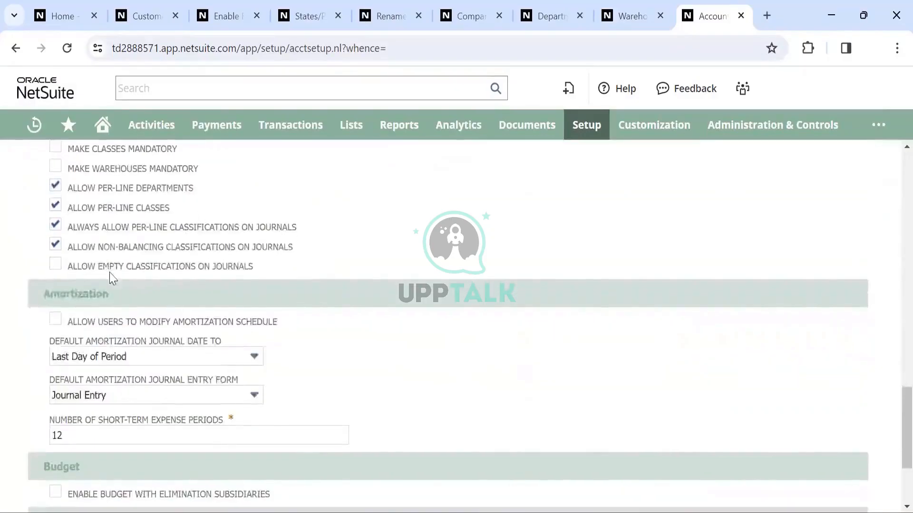
pyautogui.scroll(2, 111, 277)
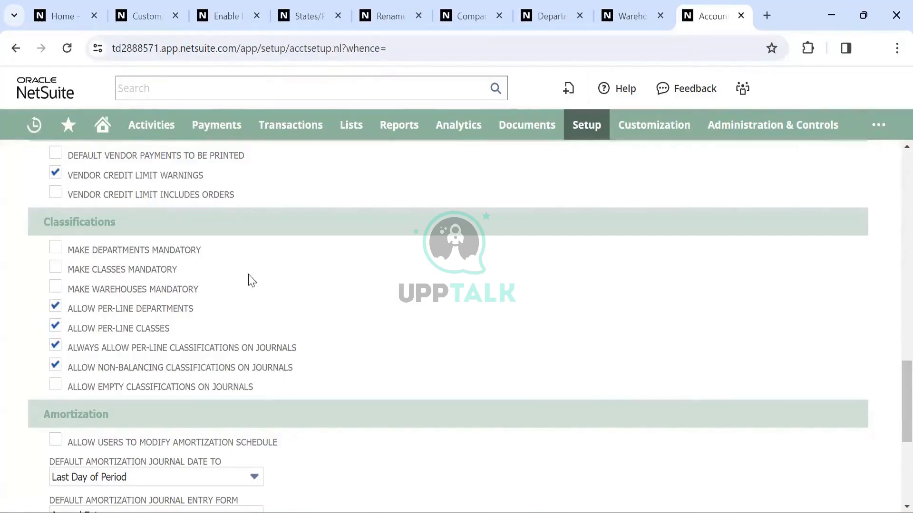
pyautogui.scroll(-1, 249, 279)
pyautogui.scroll(1, 249, 279)
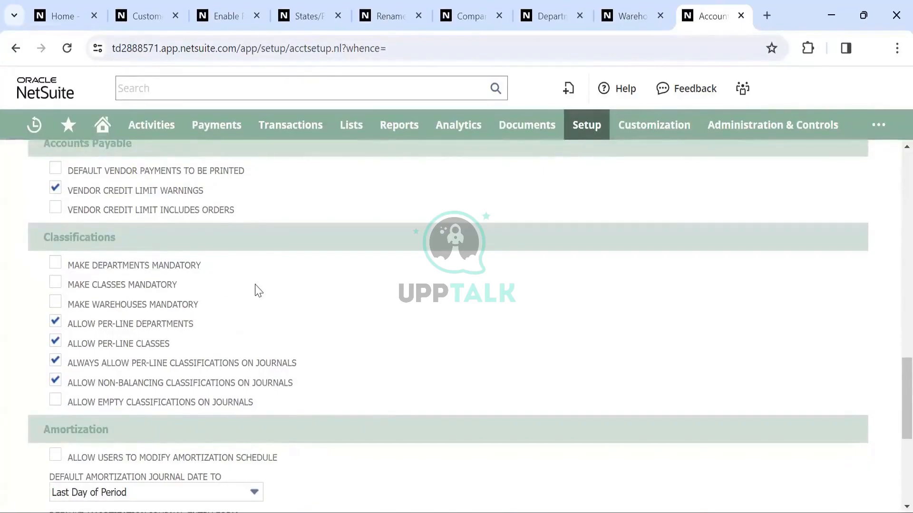
pyautogui.scroll(-3, 258, 291)
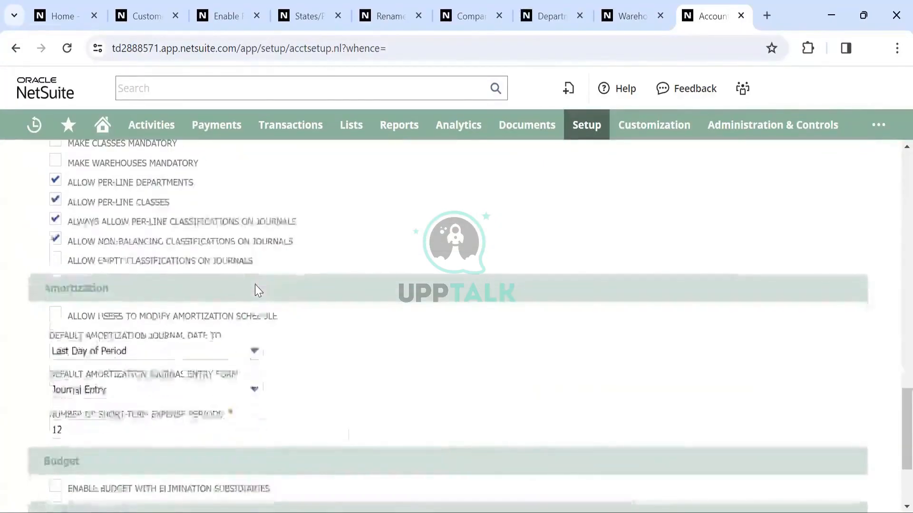
pyautogui.scroll(-2, 257, 288)
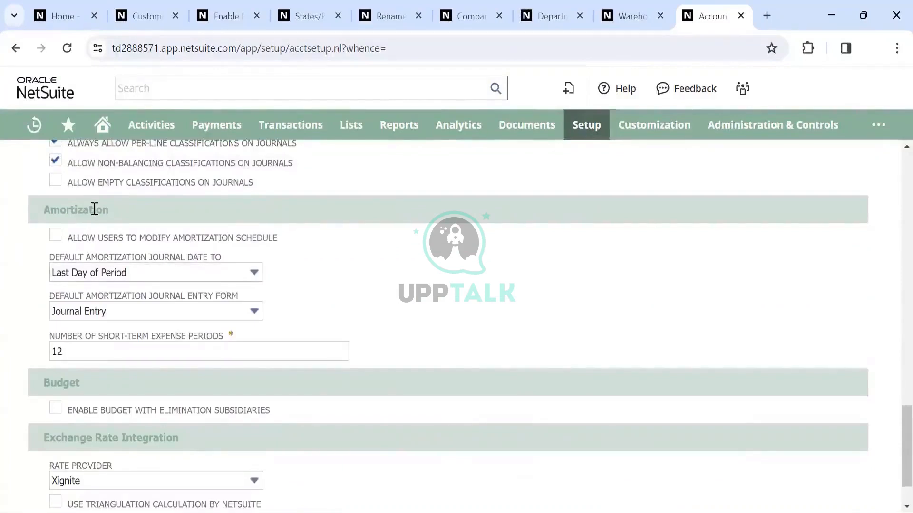
pyautogui.scroll(-1, 141, 328)
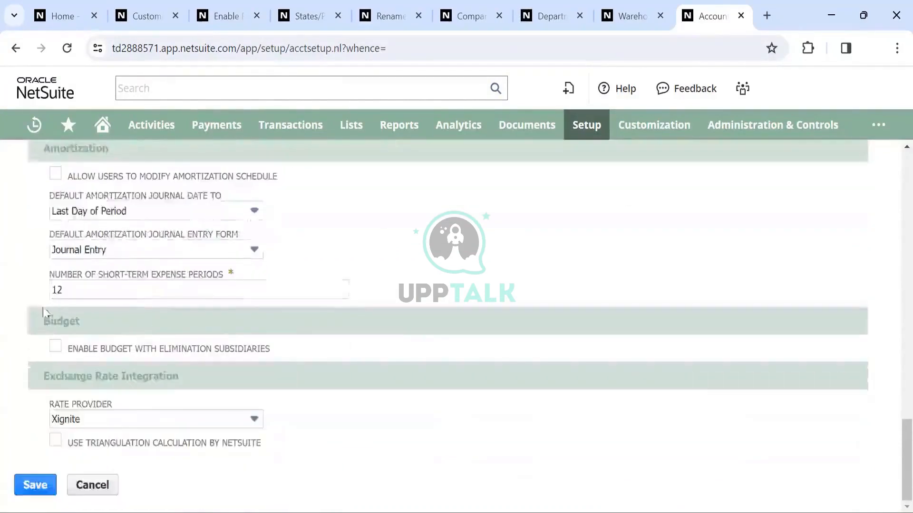
# Step: Check the available rate providers under Exchange Rate Integration and keep Xignite selected
pyautogui.click(161, 419)
pyautogui.click(161, 419)
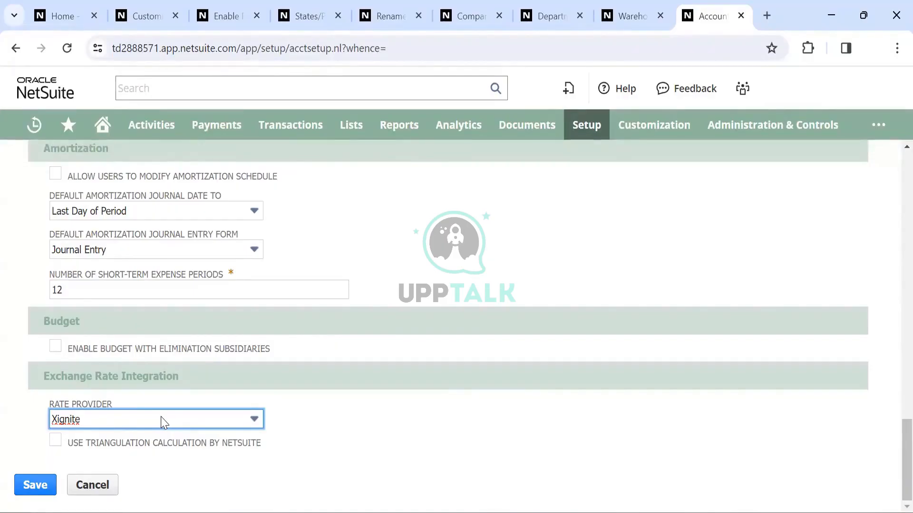
pyautogui.click(161, 422)
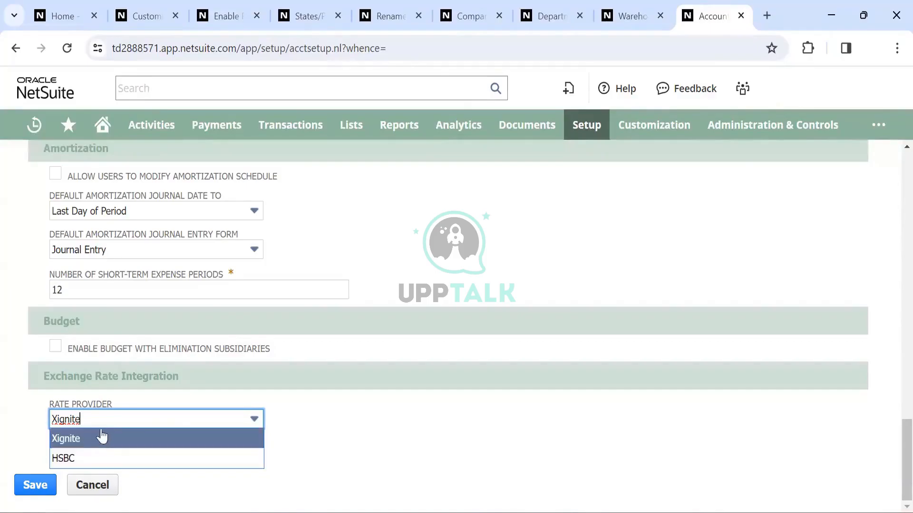
pyautogui.click(88, 447)
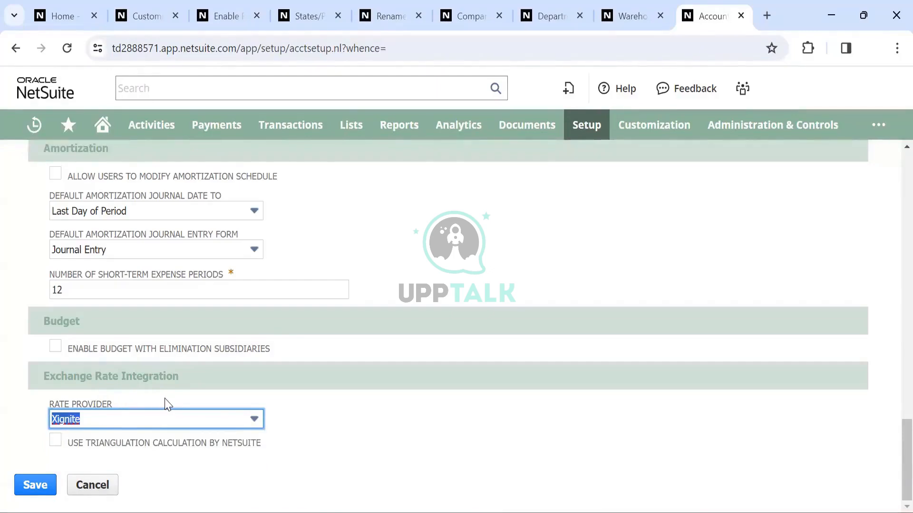
# Step: Open the Items/Transactions preferences and choose 5820 Cost of Goods Sold : Discount as the purchase discount account
pyautogui.scroll(20, 386, 229)
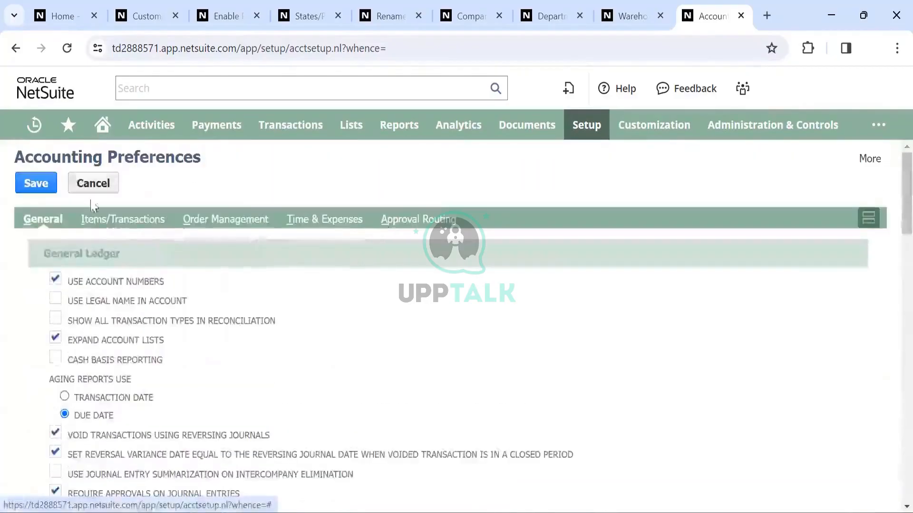
pyautogui.click(139, 220)
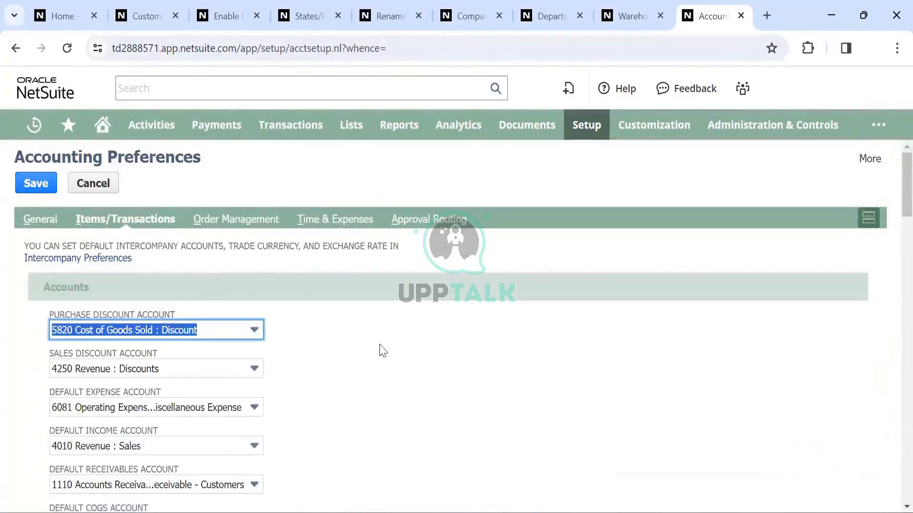
pyautogui.scroll(-1, 381, 350)
pyautogui.scroll(1, 381, 350)
pyautogui.scroll(-3, 157, 304)
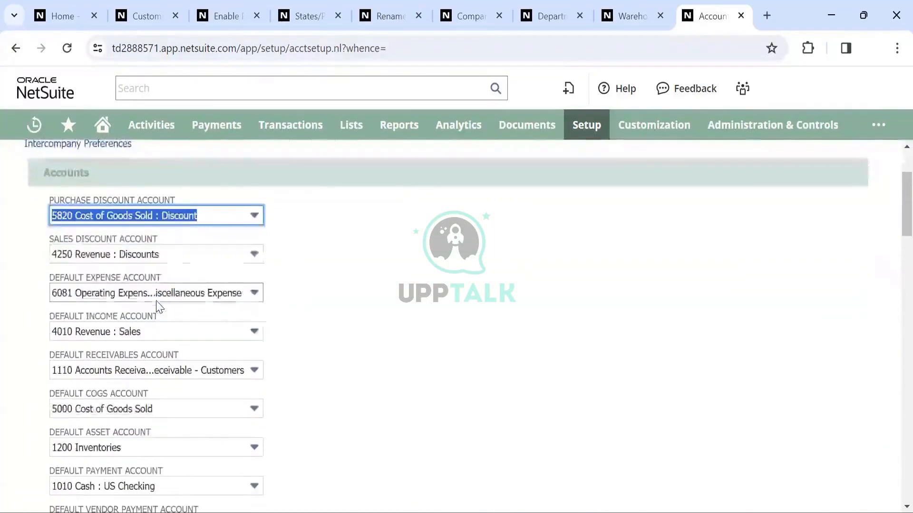
pyautogui.scroll(2, 198, 297)
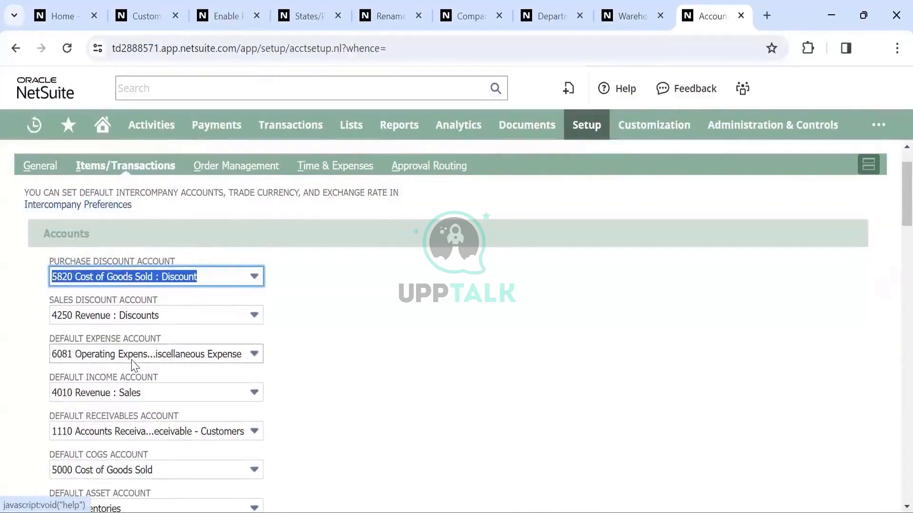
pyautogui.scroll(-2, 135, 366)
pyautogui.scroll(2, 135, 366)
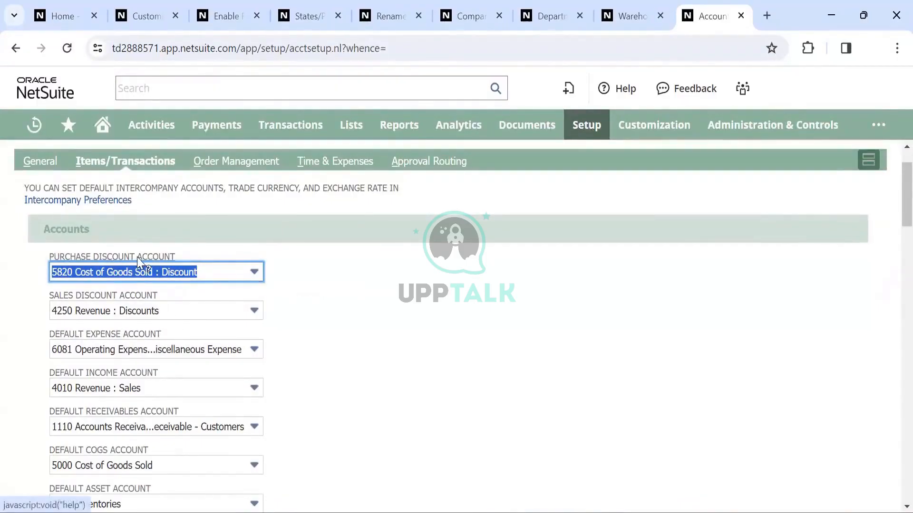
pyautogui.click(243, 277)
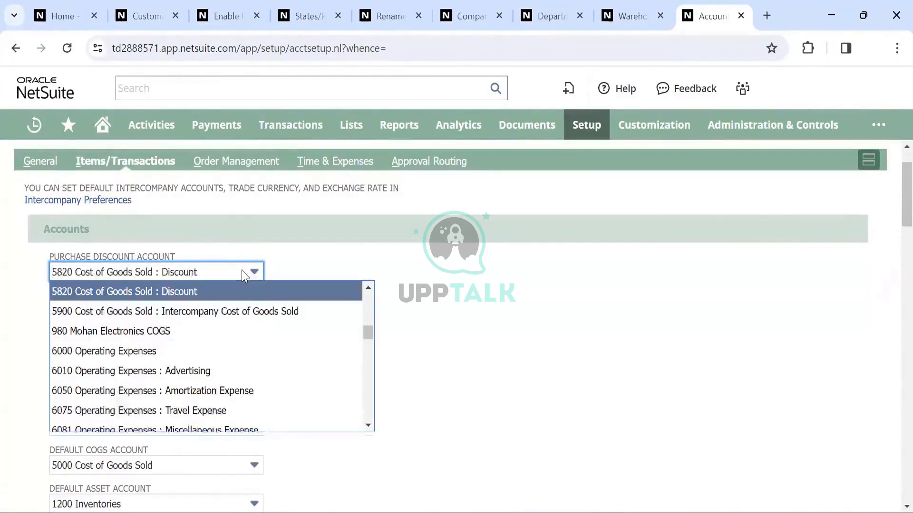
pyautogui.click(142, 291)
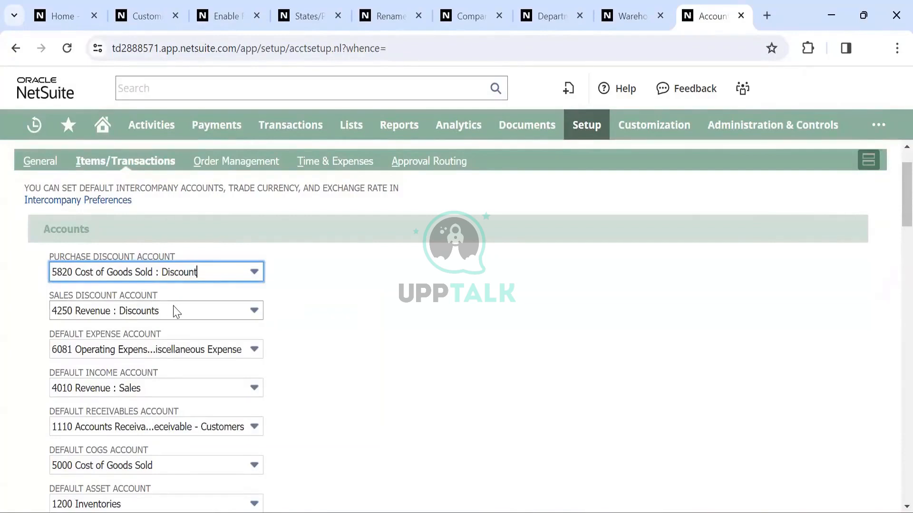
# Step: Look through the default accounts for items and transactions, including COGS, asset, payment, gain/loss and variance accounts
pyautogui.scroll(-2, 175, 312)
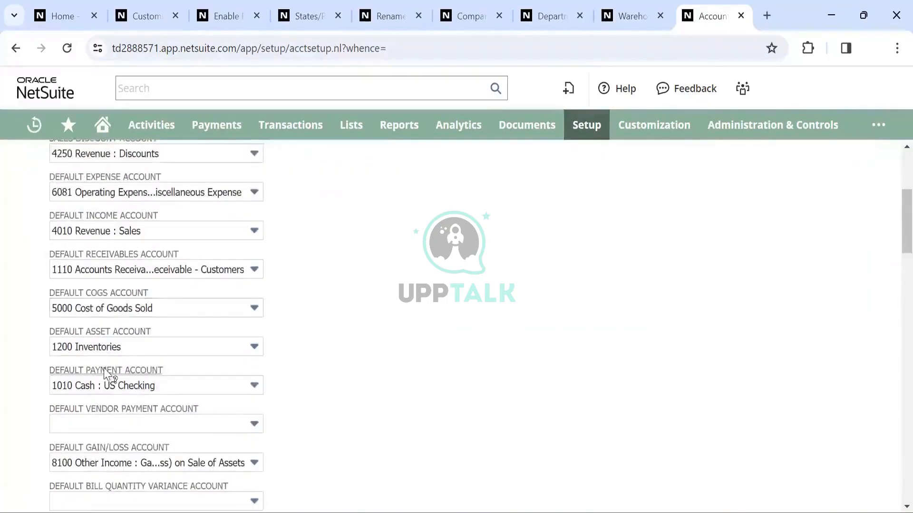
pyautogui.scroll(-3, 107, 373)
pyautogui.scroll(2, 107, 373)
pyautogui.scroll(-1, 106, 373)
pyautogui.scroll(-1, 106, 373)
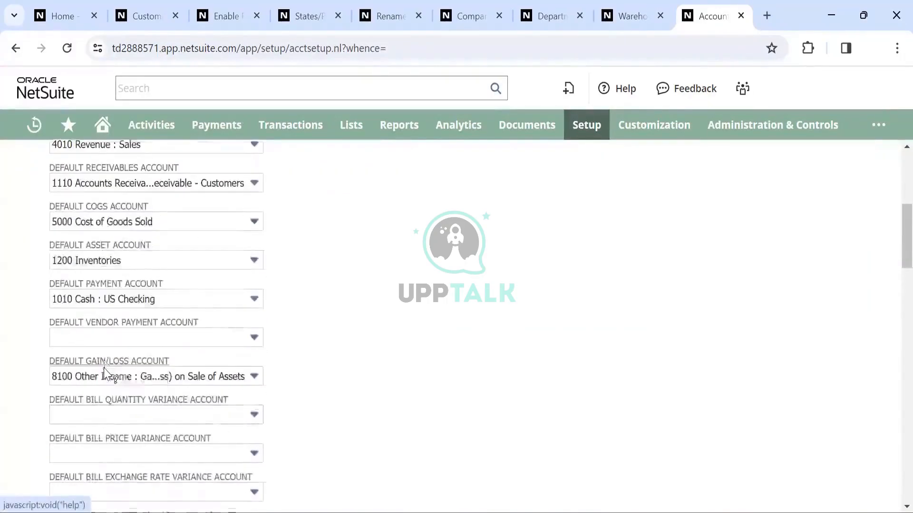
pyautogui.scroll(1, 105, 372)
pyautogui.scroll(-6, 93, 363)
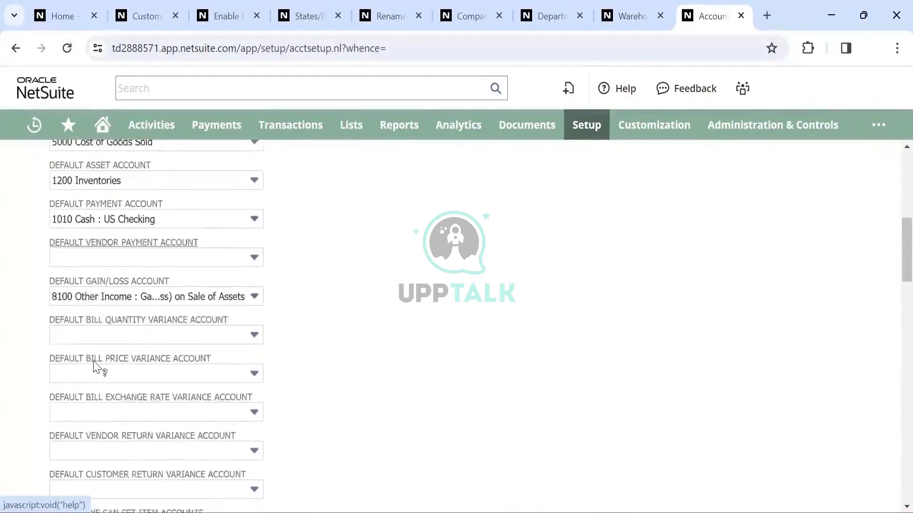
pyautogui.scroll(3, 94, 362)
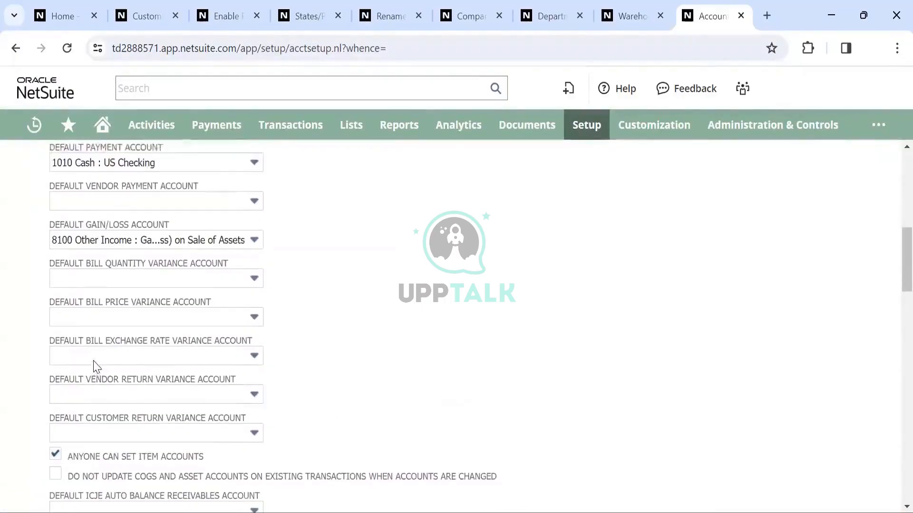
pyautogui.scroll(-2, 93, 366)
pyautogui.scroll(6, 94, 366)
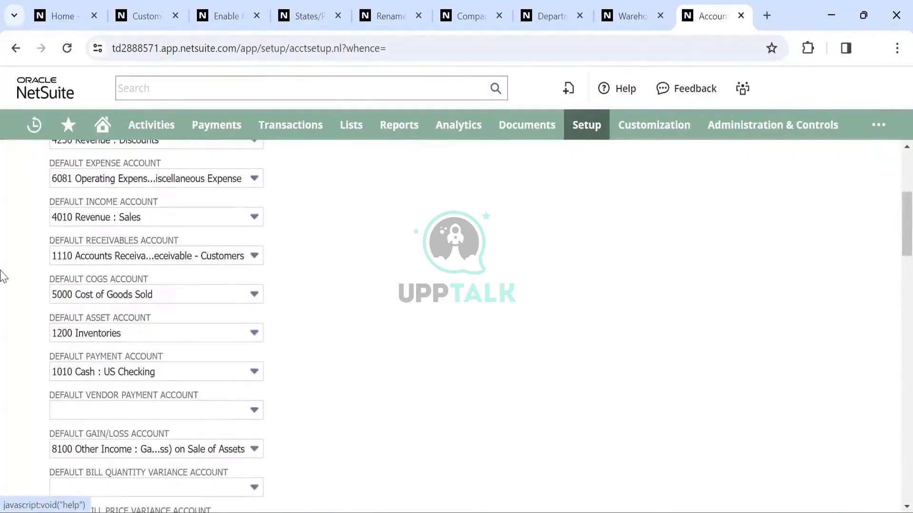
# Step: Review the default receivables account choices and select 1110 Accounts Receivable : Accounts Receivable - Customers
pyautogui.scroll(2, 105, 261)
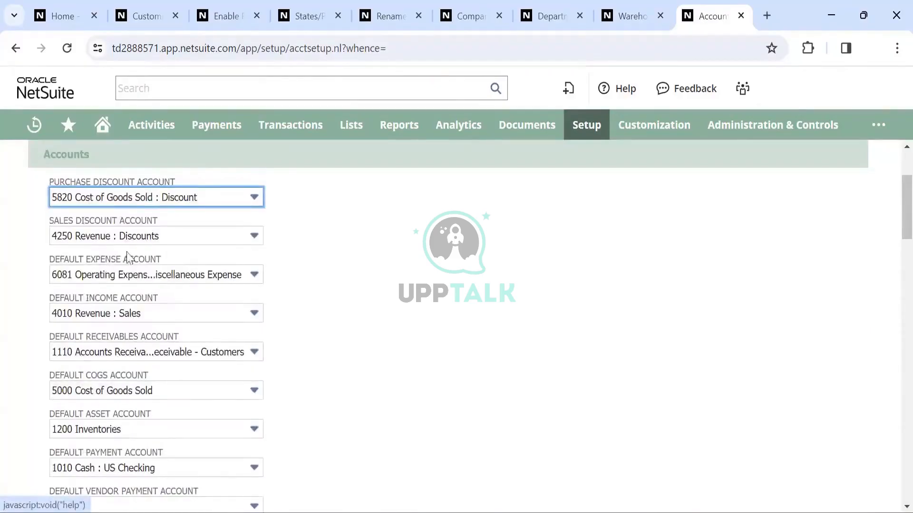
pyautogui.scroll(-1, 158, 320)
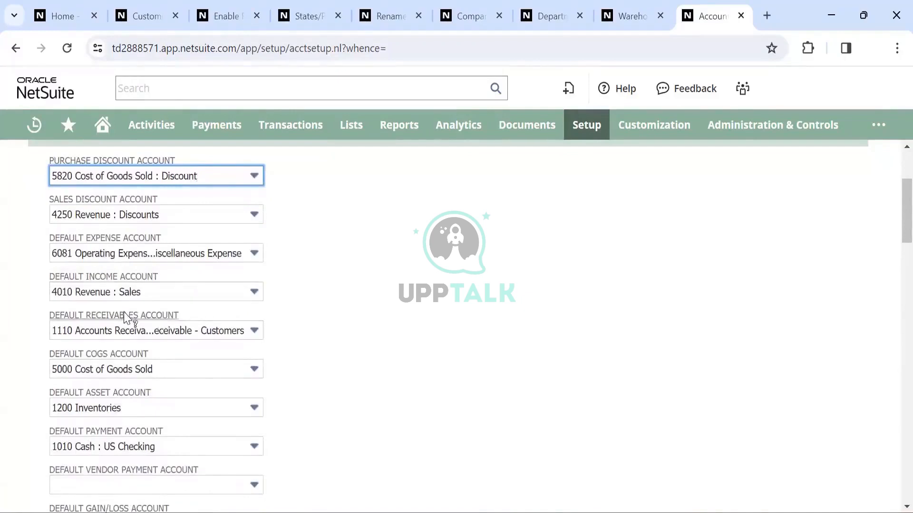
pyautogui.click(223, 335)
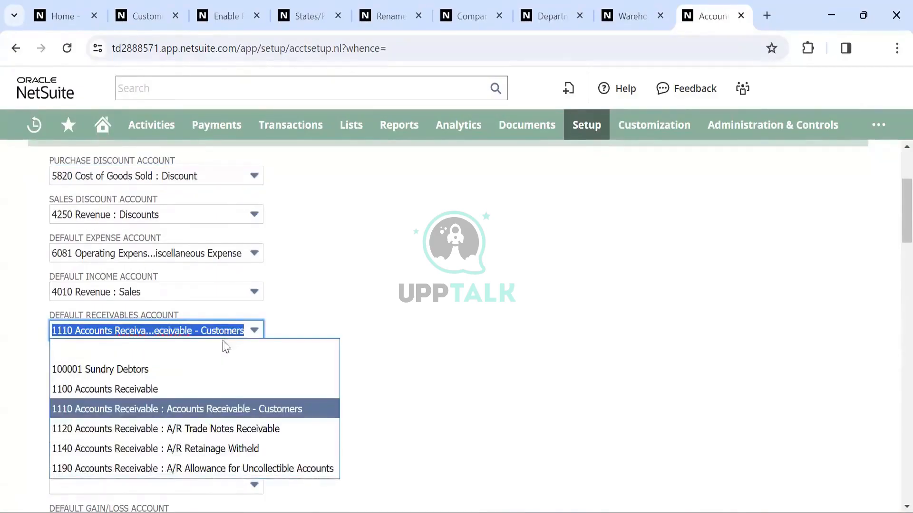
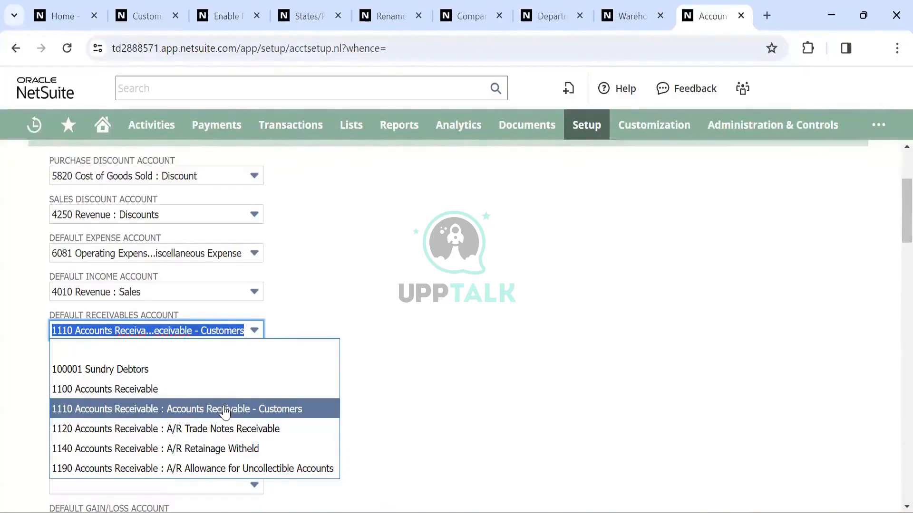
pyautogui.click(226, 410)
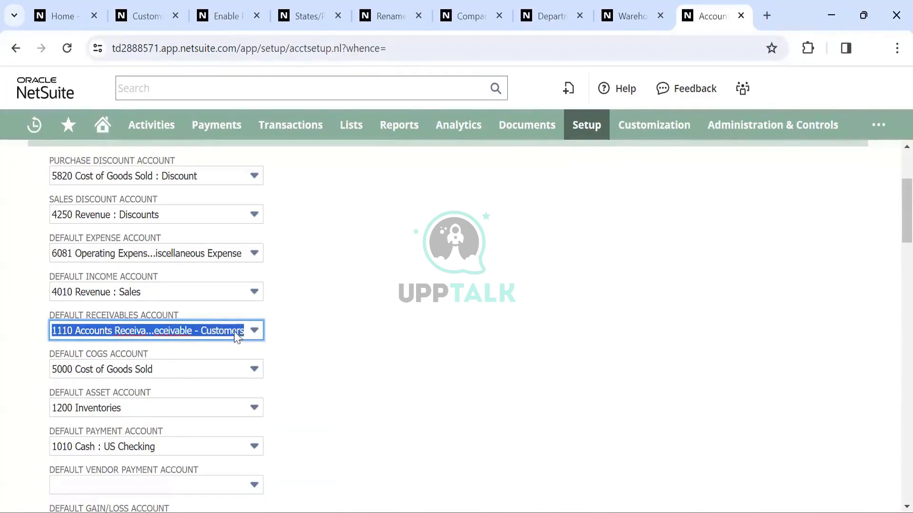
# Step: Open the new customer form in a separate browser tab
pyautogui.moveTo(348, 125)
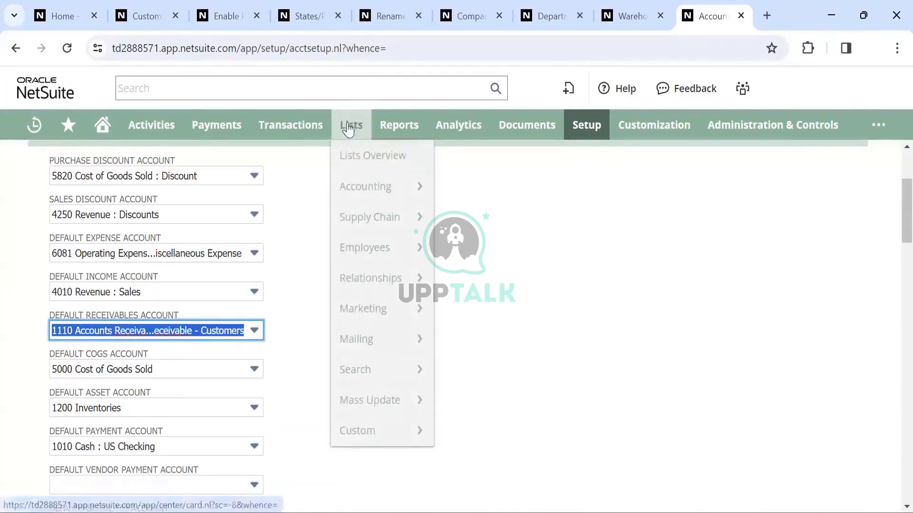
pyautogui.moveTo(403, 281)
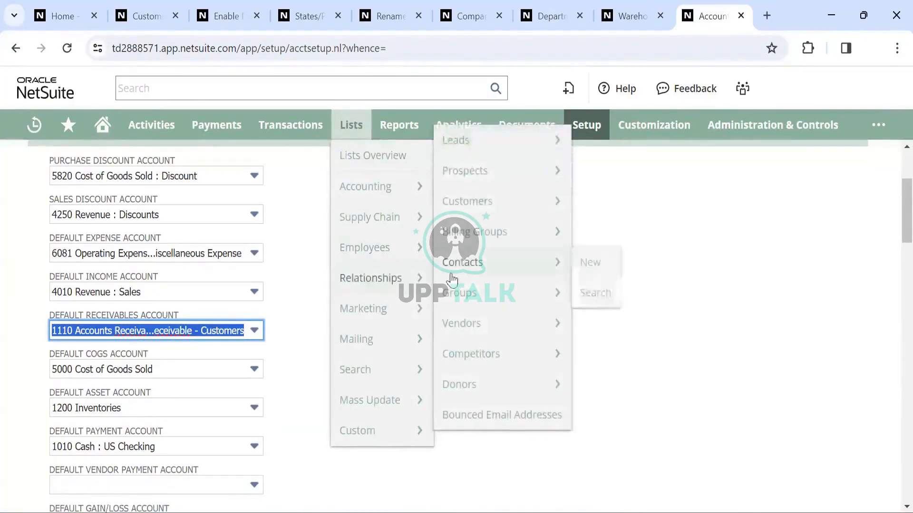
pyautogui.moveTo(542, 195)
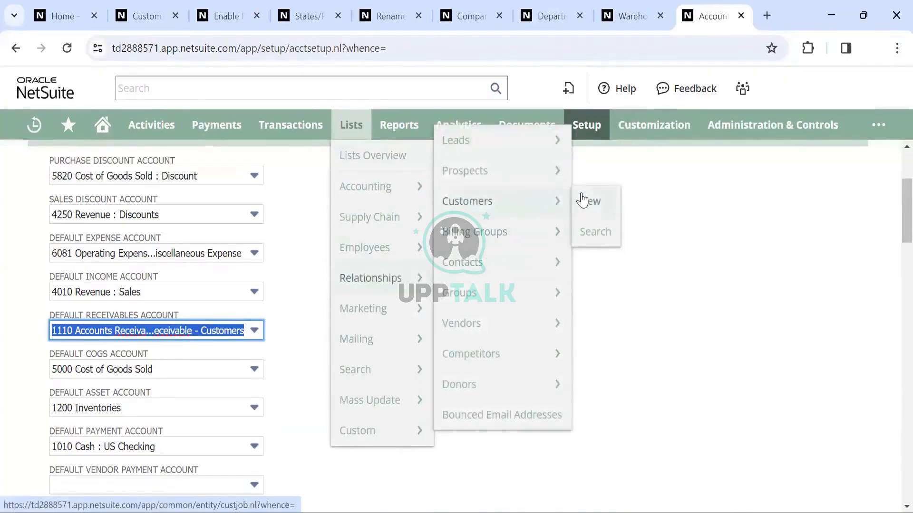
pyautogui.rightClick(582, 200)
pyautogui.click(618, 210)
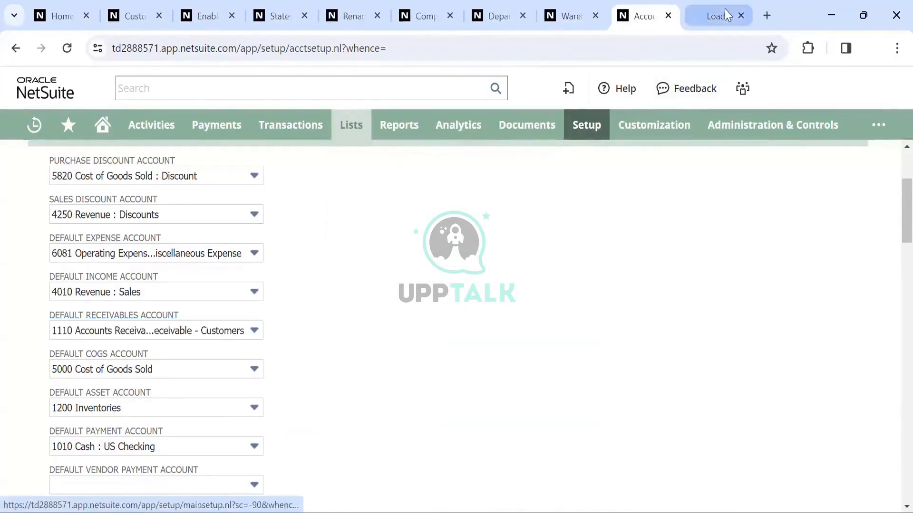
# Step: Open the new customer form's financial details and compare its default receivables account with the one in Accounting Preferences
pyautogui.click(724, 10)
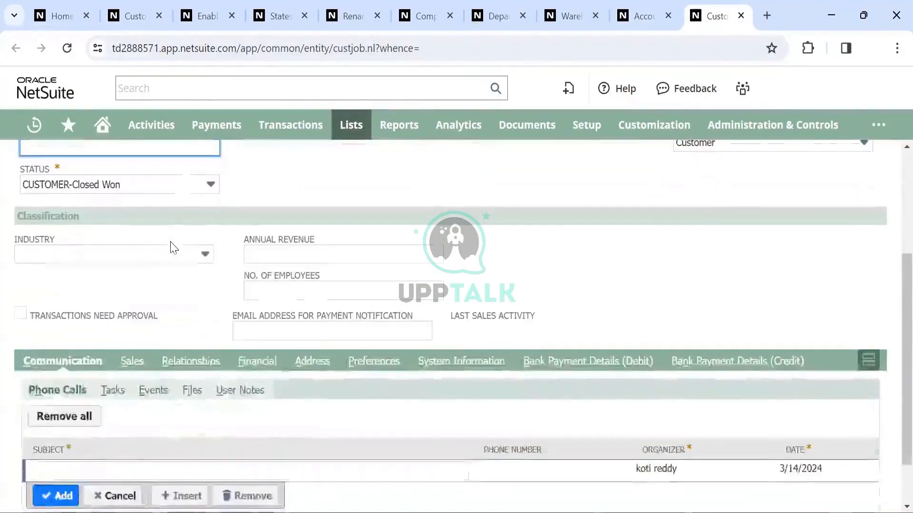
pyautogui.click(271, 362)
pyautogui.scroll(-3, 136, 351)
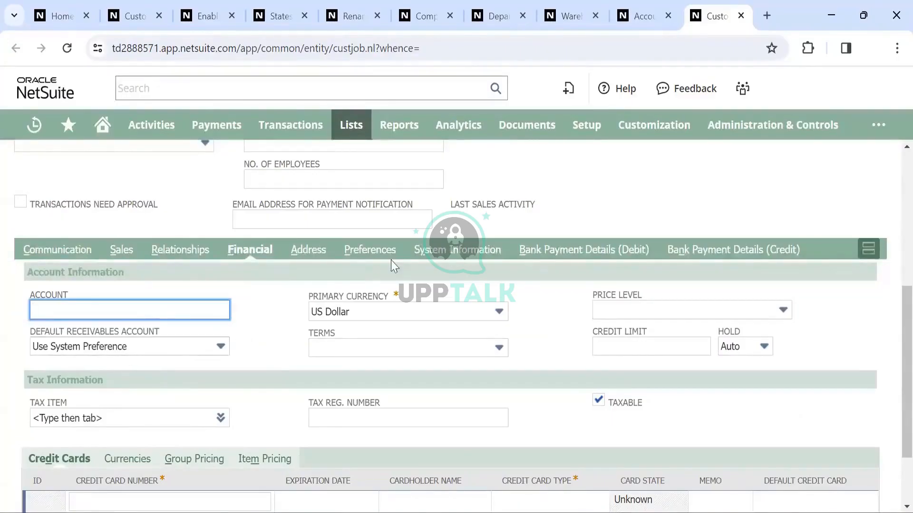
pyautogui.click(649, 6)
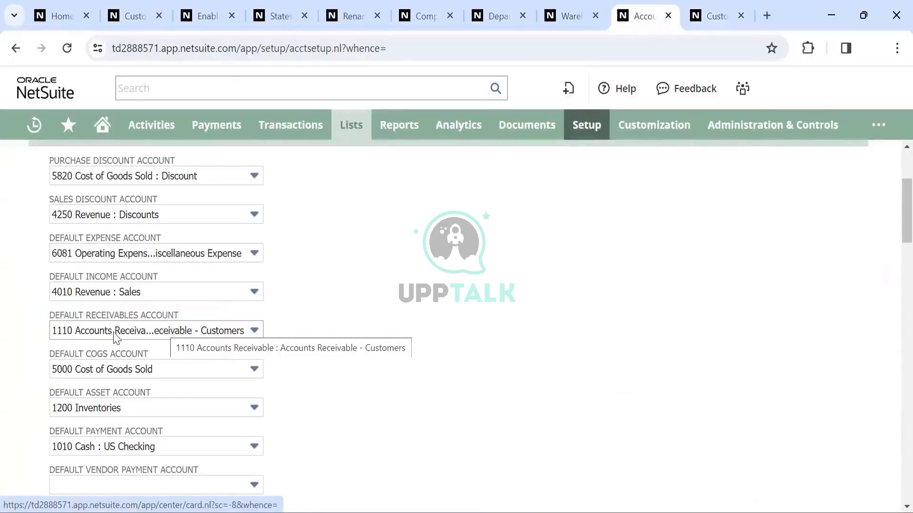
# Step: Review the new customer's default receivables account choices and keep Use System Preference selected
pyautogui.click(711, 15)
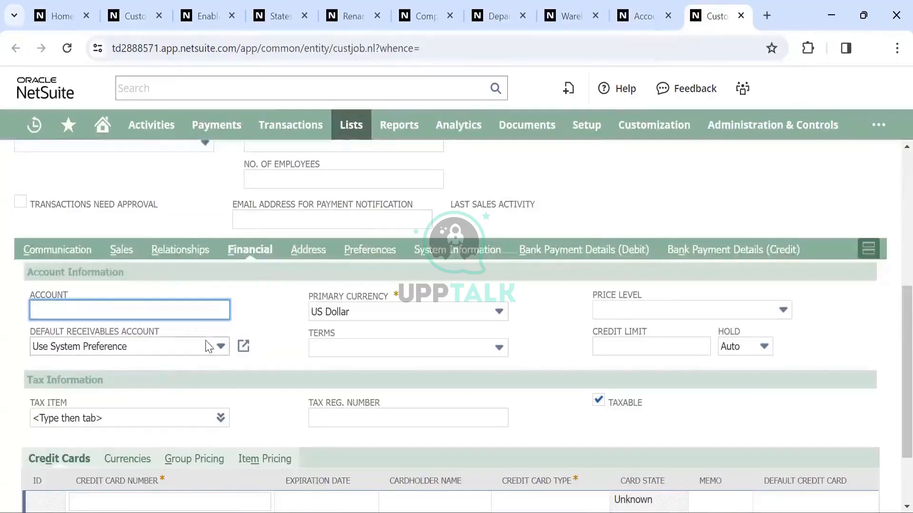
pyautogui.click(157, 346)
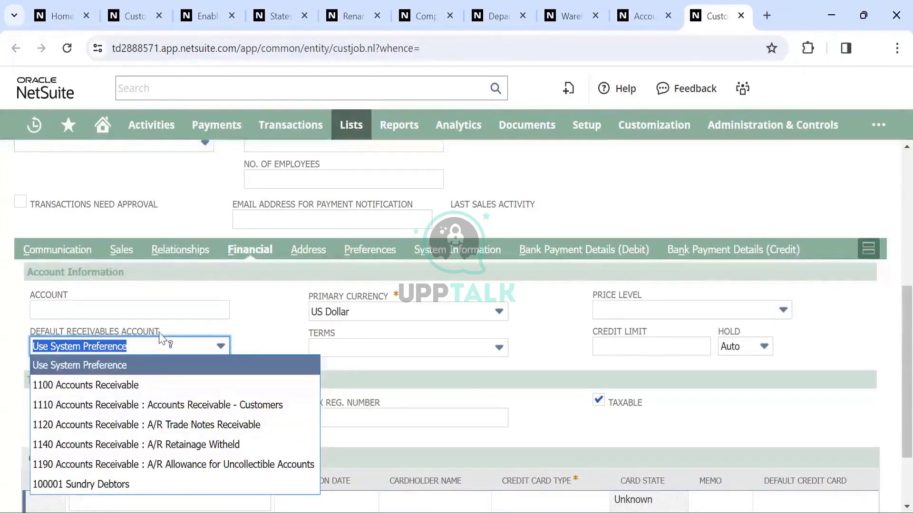
pyautogui.click(152, 368)
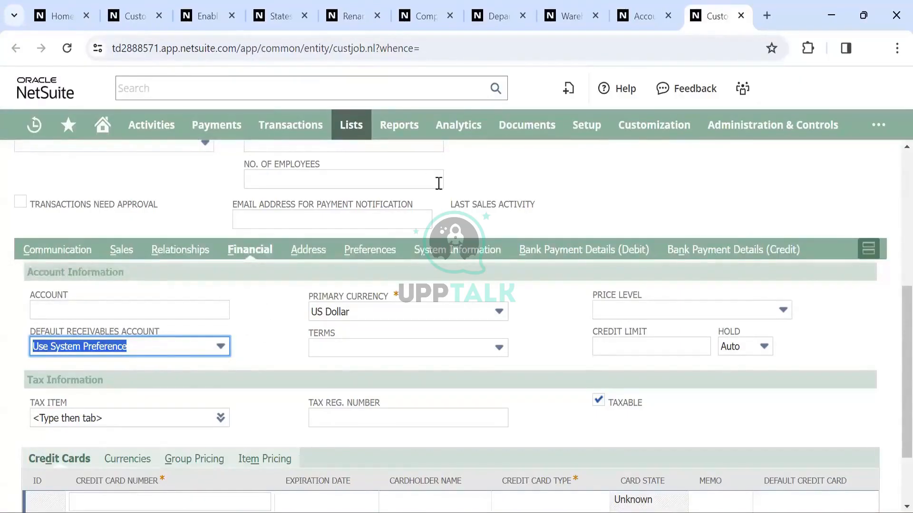
# Step: Return to Accounting Preferences and look through the remaining default accounts and the Sales & Pricing and Inventory settings
pyautogui.click(640, 12)
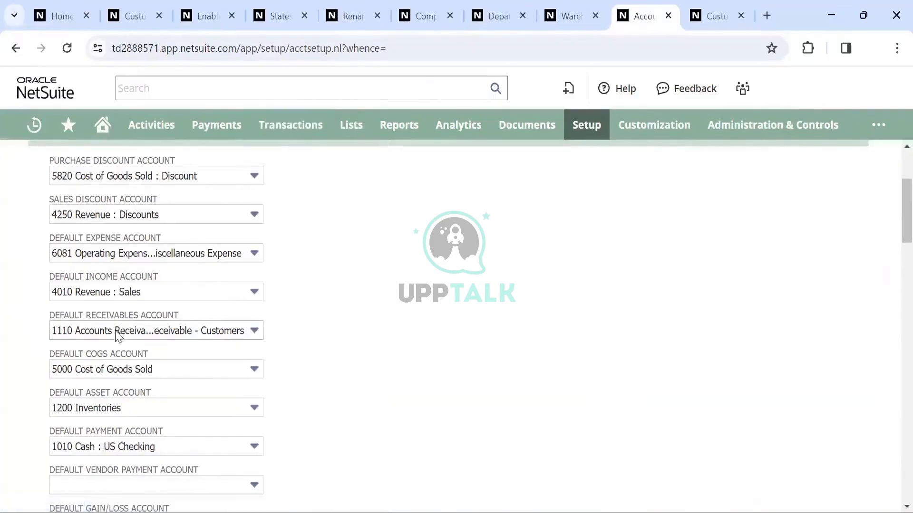
pyautogui.scroll(-7, 120, 335)
pyautogui.scroll(-5, 117, 335)
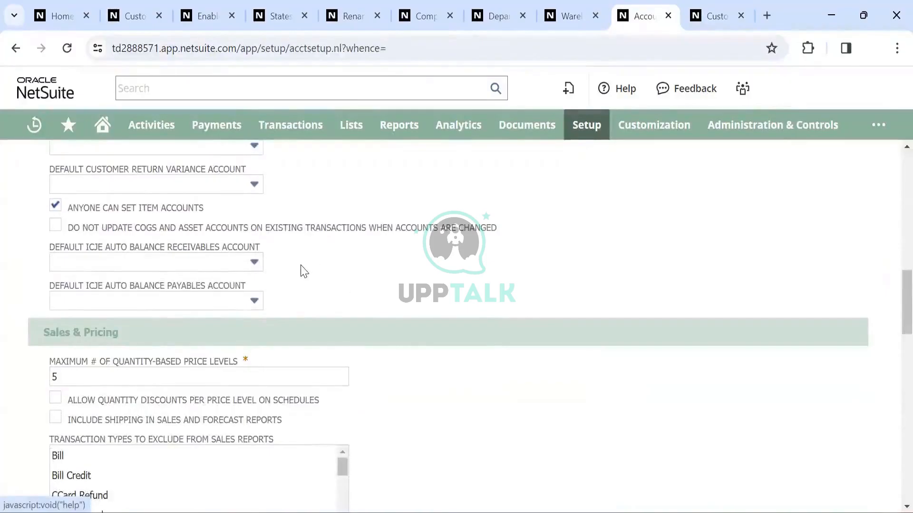
pyautogui.scroll(-3, 302, 269)
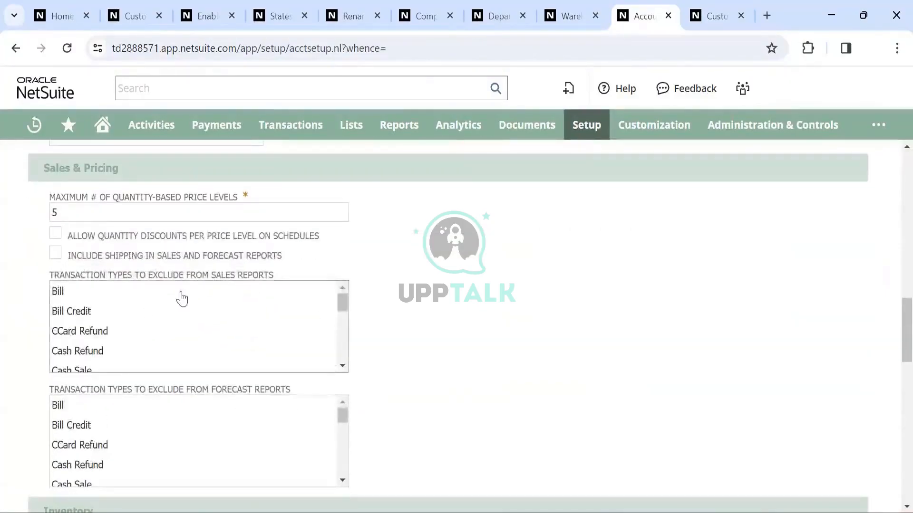
pyautogui.scroll(-2, 183, 299)
pyautogui.scroll(2, 285, 301)
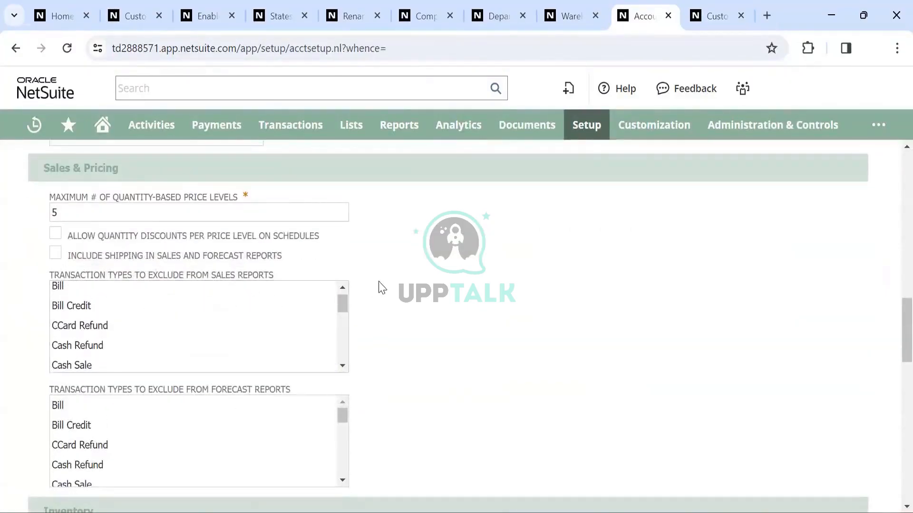
pyautogui.scroll(-2, 380, 288)
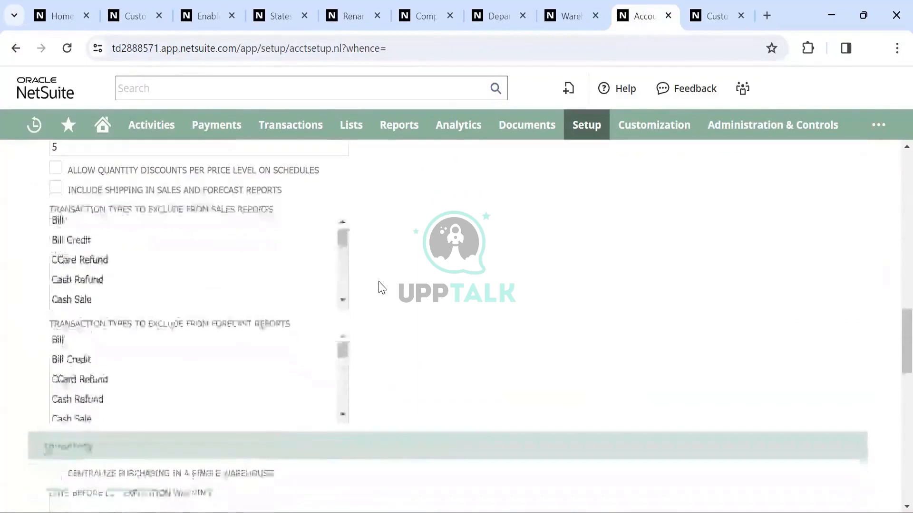
pyautogui.scroll(3, 379, 228)
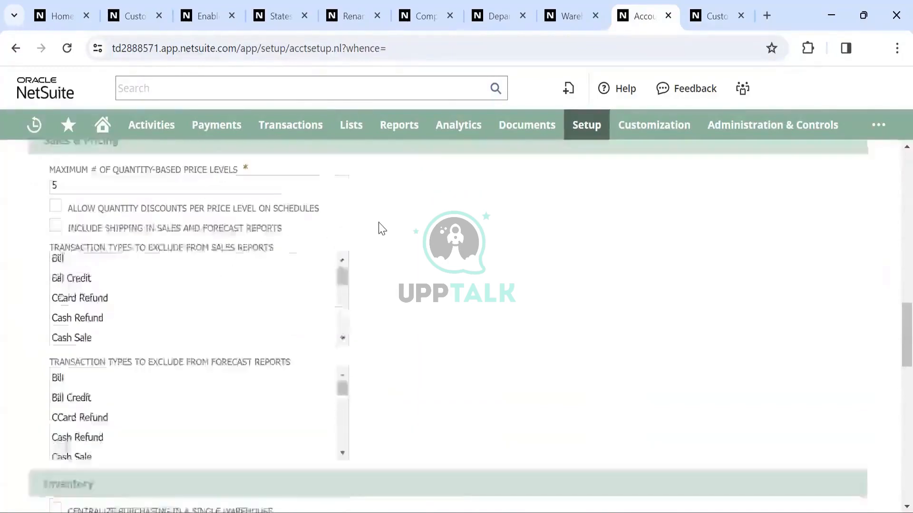
pyautogui.scroll(-7, 349, 253)
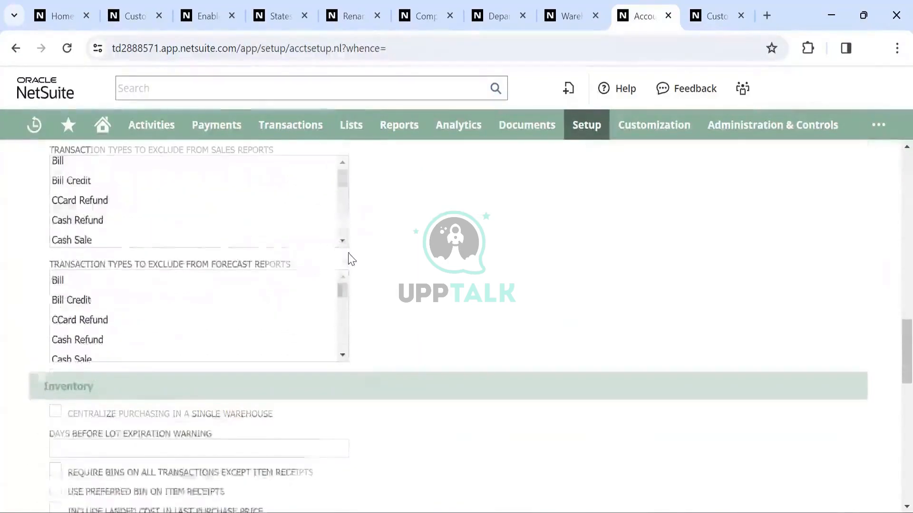
pyautogui.scroll(-6, 325, 304)
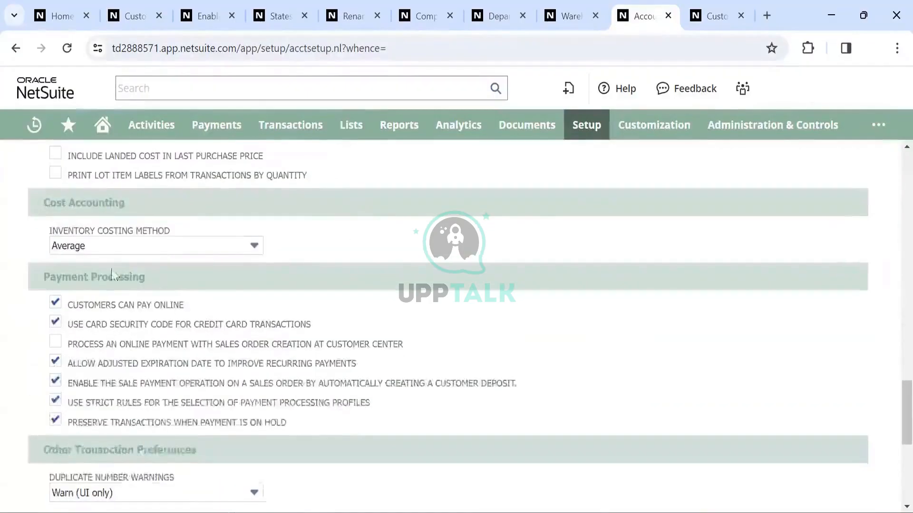
# Step: Review the inventory costing methods under Cost Accounting and keep Average selected
pyautogui.click(134, 249)
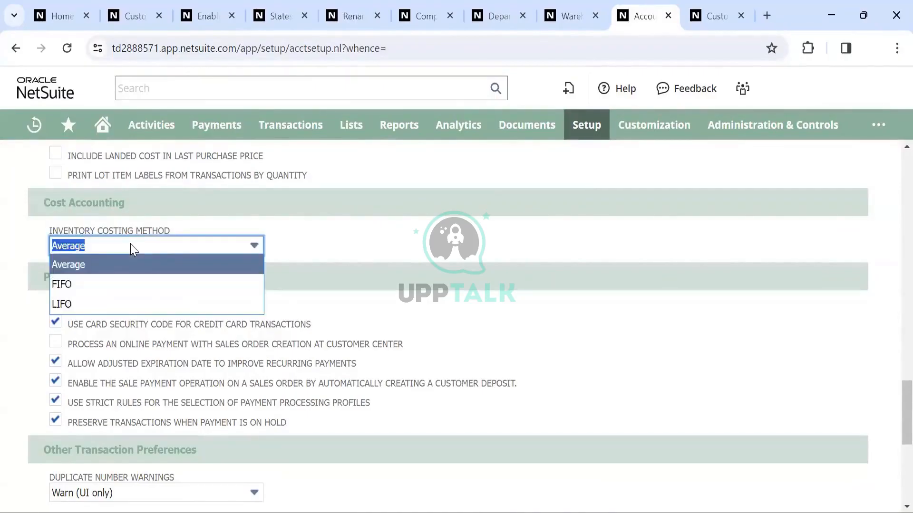
pyautogui.click(133, 249)
pyautogui.click(120, 248)
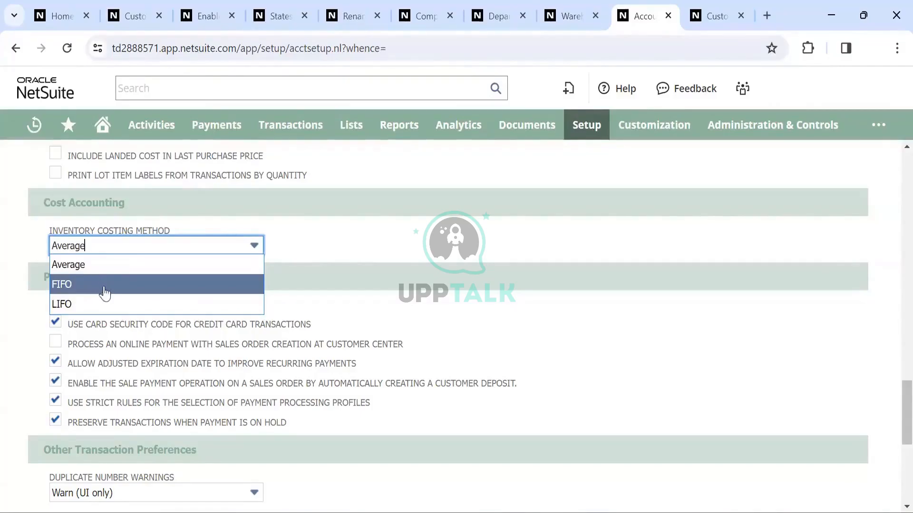
pyautogui.click(119, 270)
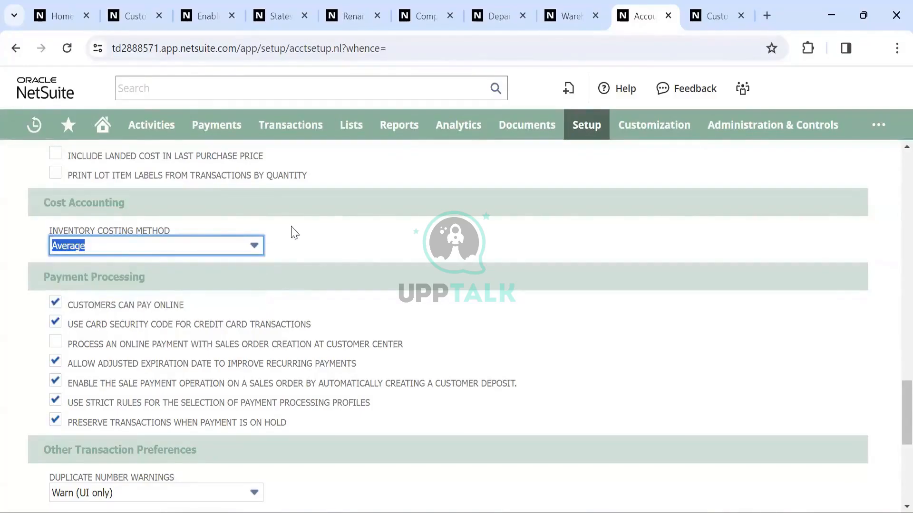
# Step: Review the duplicate number warning choices under Other Transaction Preferences and keep Warn (UI only) selected
pyautogui.scroll(-5, 327, 213)
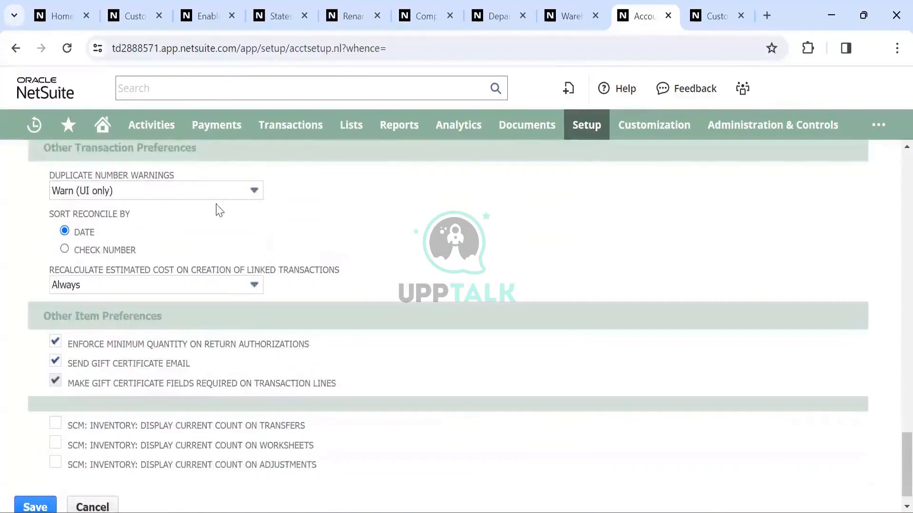
pyautogui.click(190, 193)
pyautogui.click(188, 194)
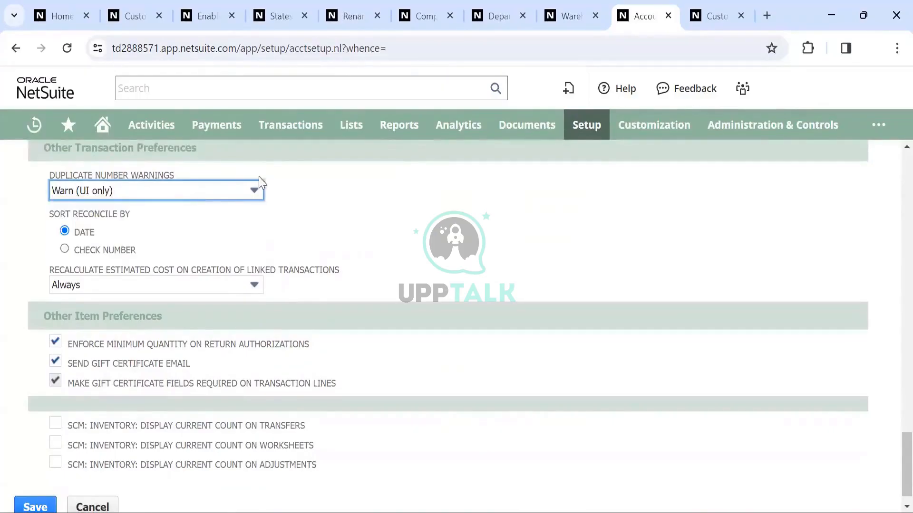
pyautogui.click(252, 189)
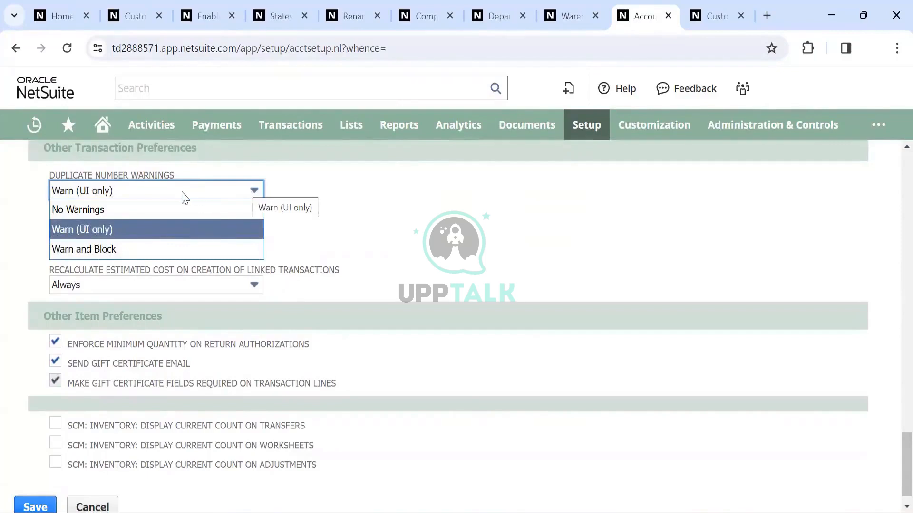
pyautogui.click(204, 229)
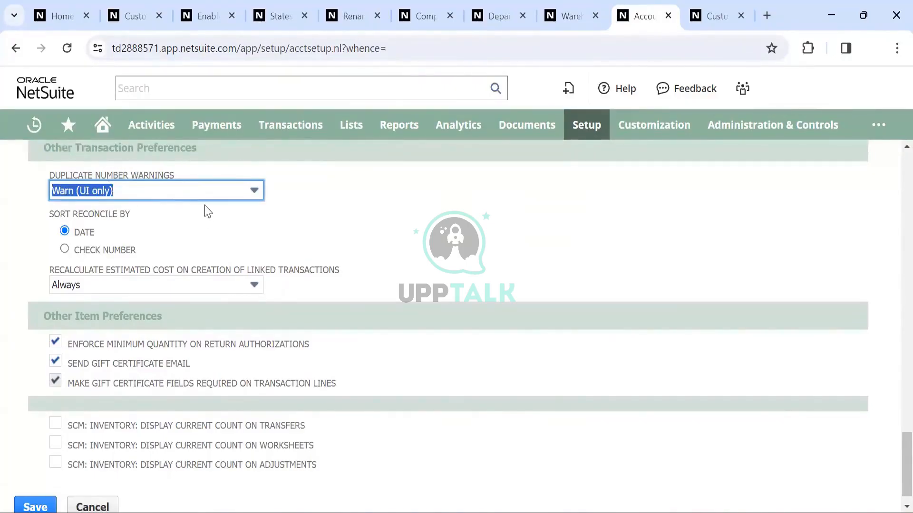
pyautogui.click(213, 190)
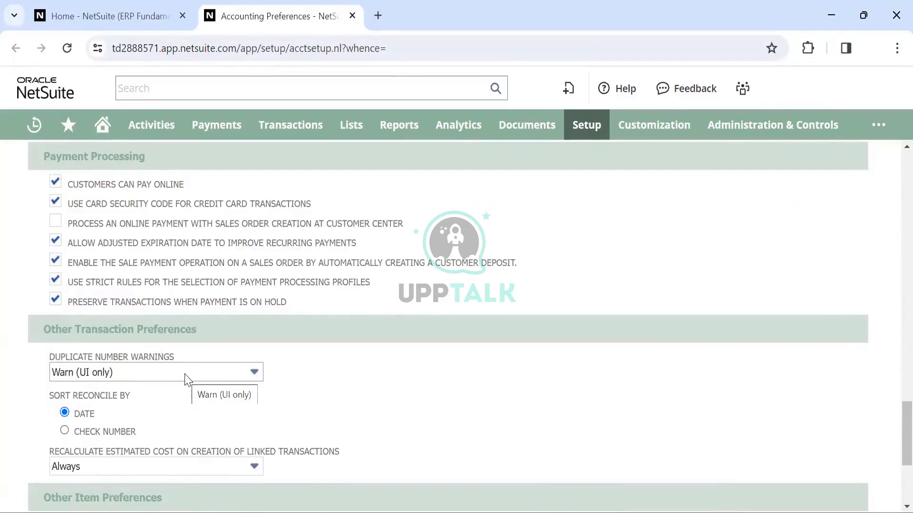
pyautogui.click(187, 378)
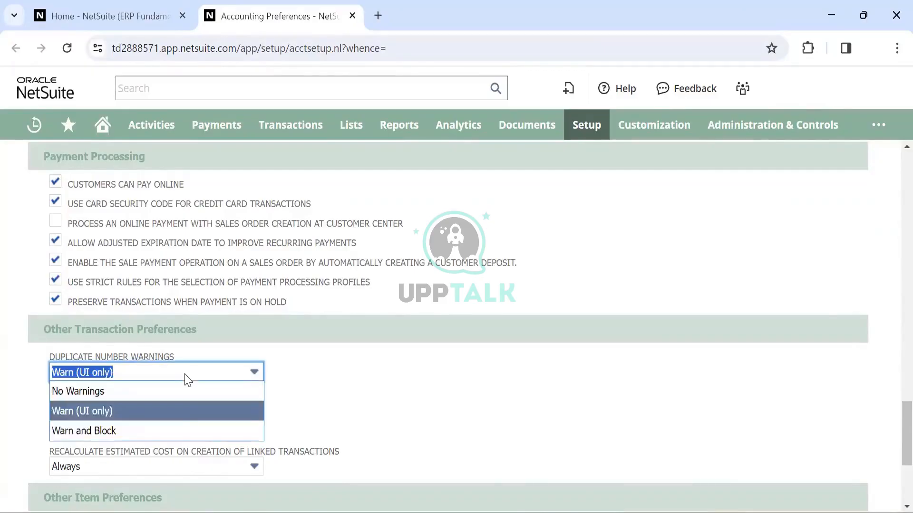
pyautogui.click(176, 409)
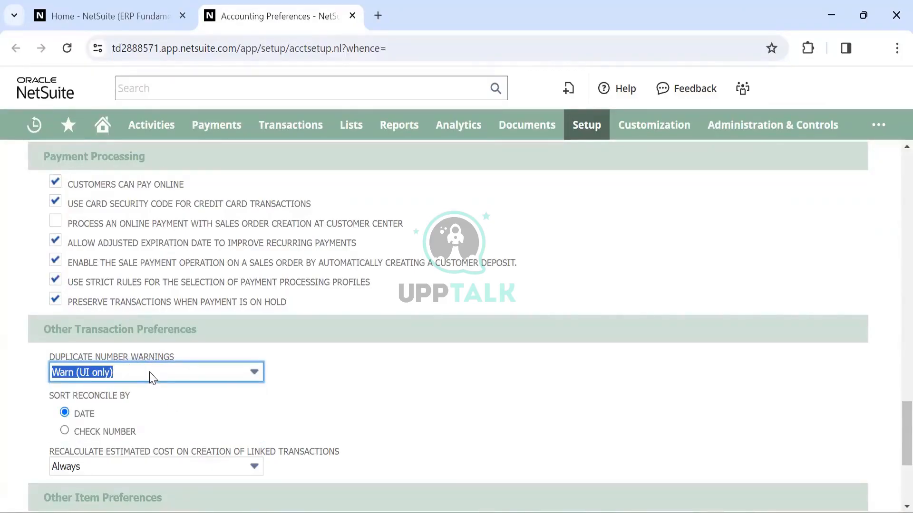
# Step: Try No Warnings and Warn and Block for the duplicate number warnings, and set them back to Warn (UI only)
pyautogui.click(151, 376)
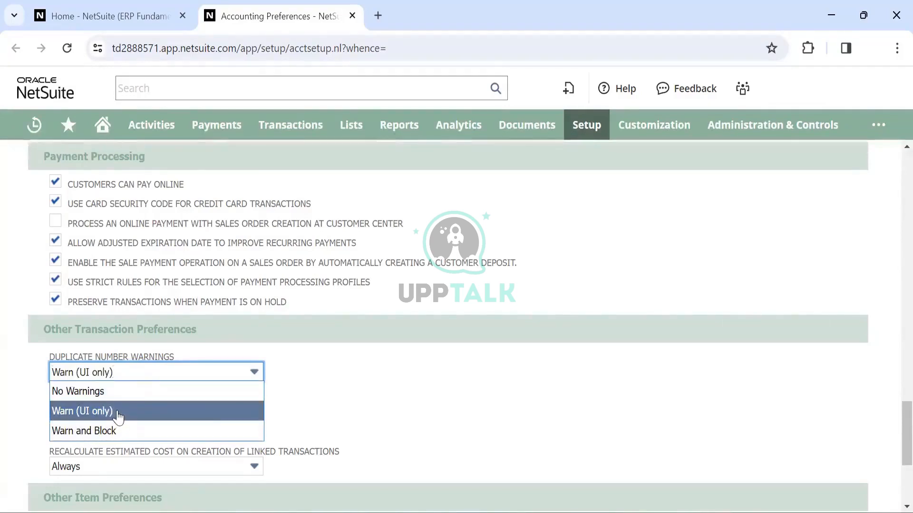
pyautogui.click(110, 390)
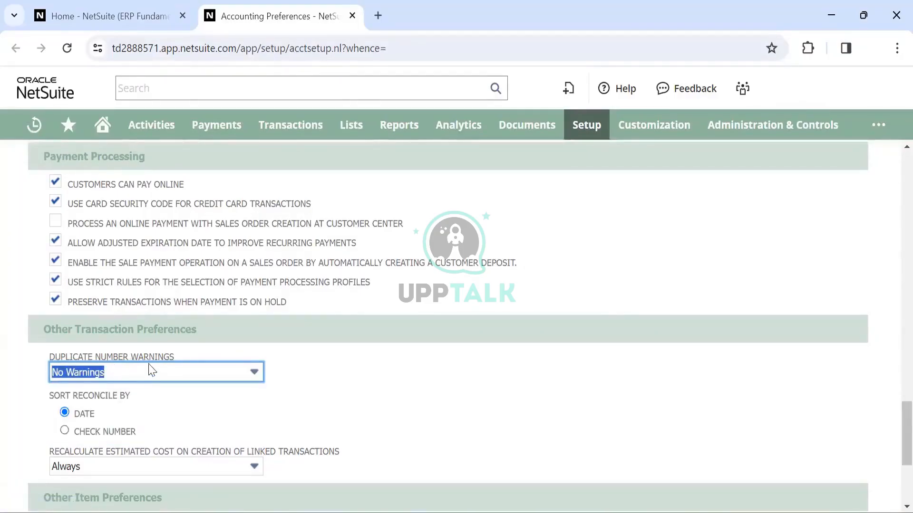
pyautogui.click(159, 372)
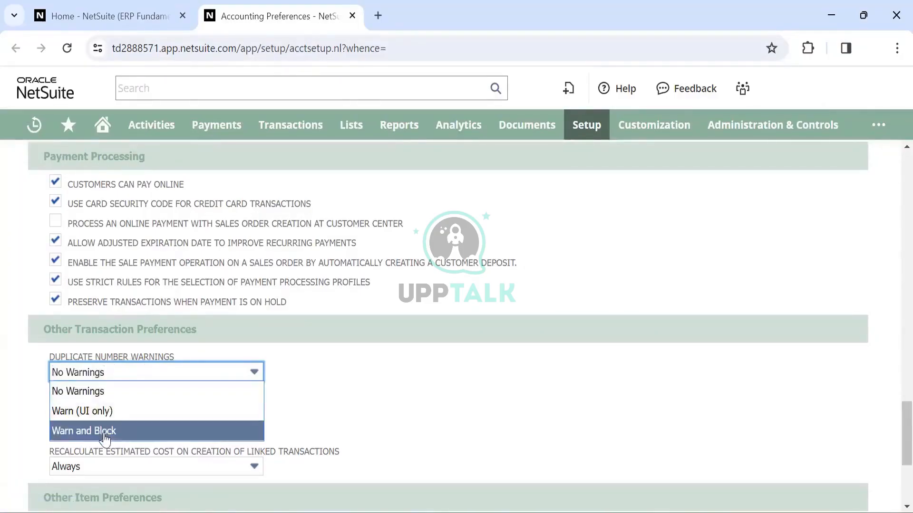
pyautogui.click(106, 430)
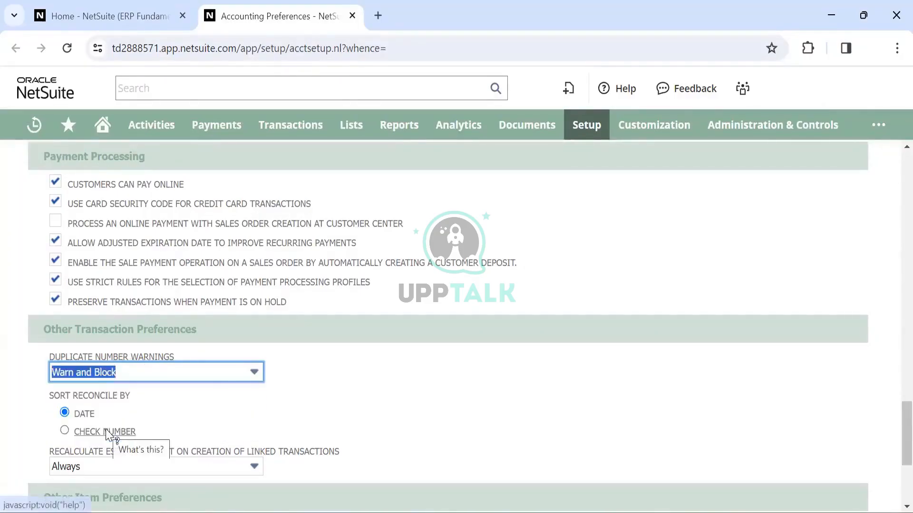
pyautogui.click(200, 368)
pyautogui.click(126, 412)
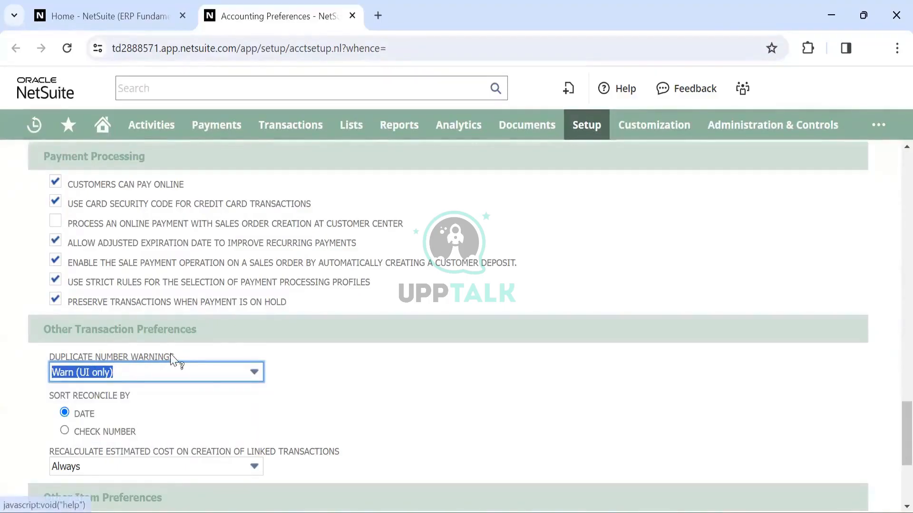
# Step: View the Other Item Preferences, and reload the Accounting Preferences page in the other browser window, discarding its unsaved changes
pyautogui.scroll(-2, 174, 359)
pyautogui.scroll(-2, 173, 360)
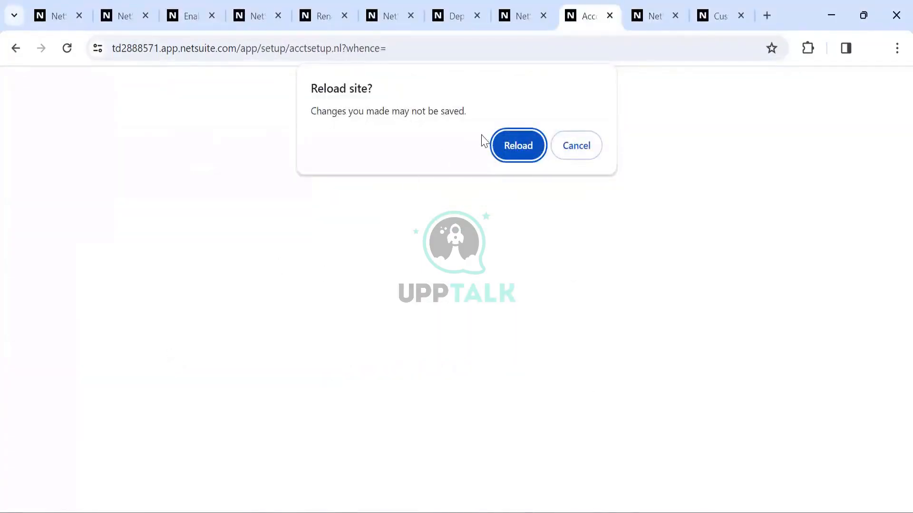
pyautogui.click(506, 145)
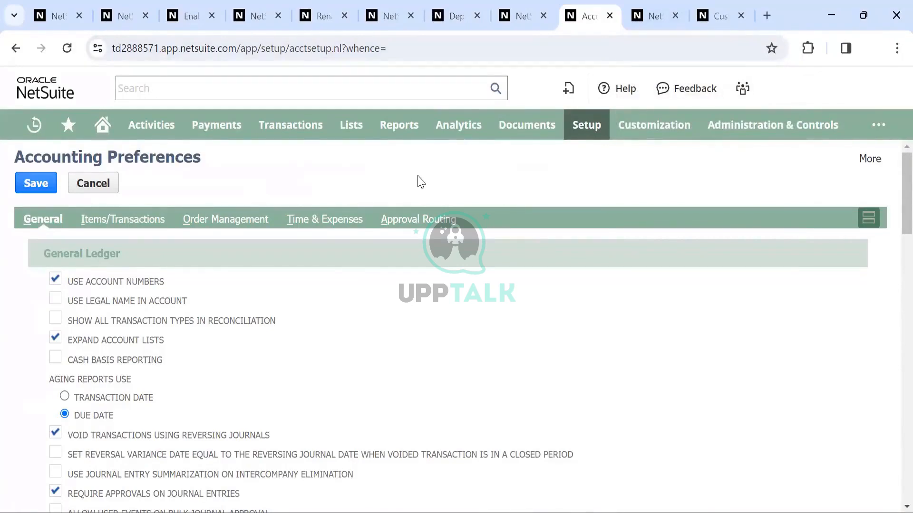
pyautogui.hotkey('alt', 'Tab')
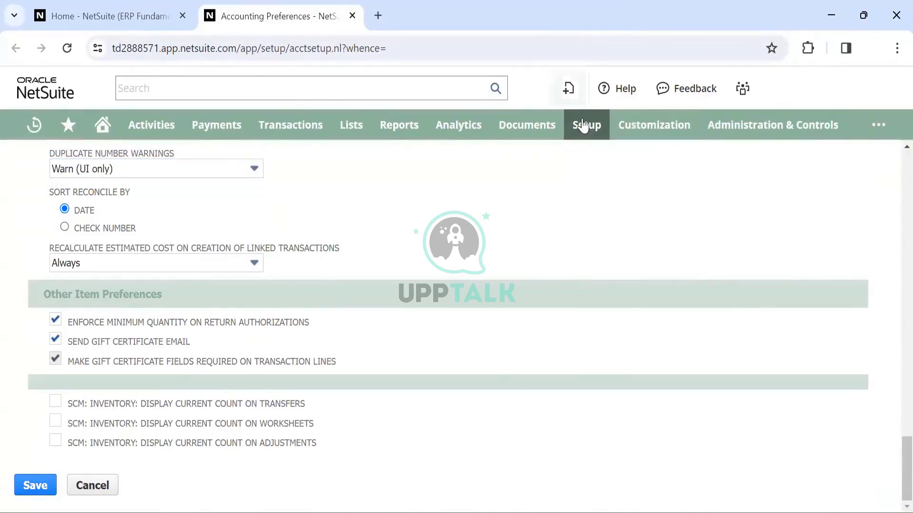
# Step: Open the Set Up Taxes page from the Accounting setup, leaving the Accounting Preferences page without saving
pyautogui.moveTo(589, 128)
pyautogui.moveTo(642, 217)
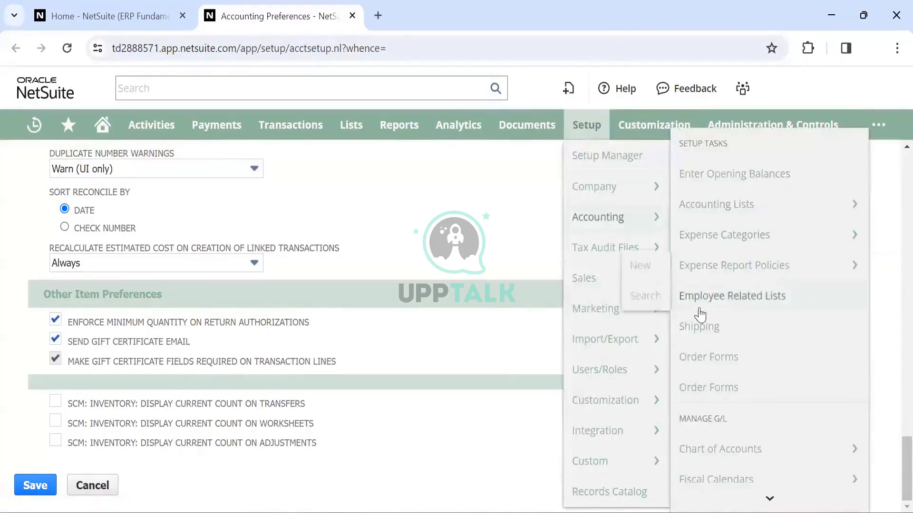
pyautogui.scroll(-3, 700, 315)
pyautogui.scroll(-3, 700, 315)
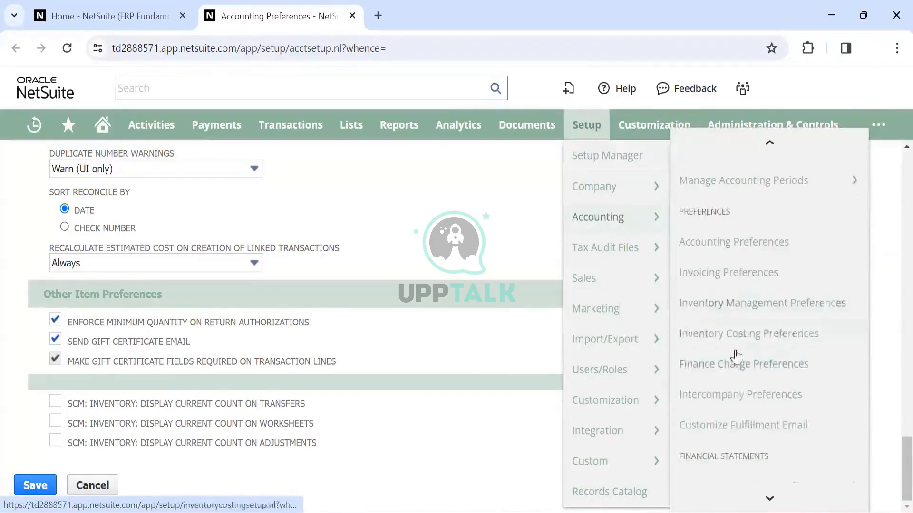
pyautogui.scroll(-2, 744, 353)
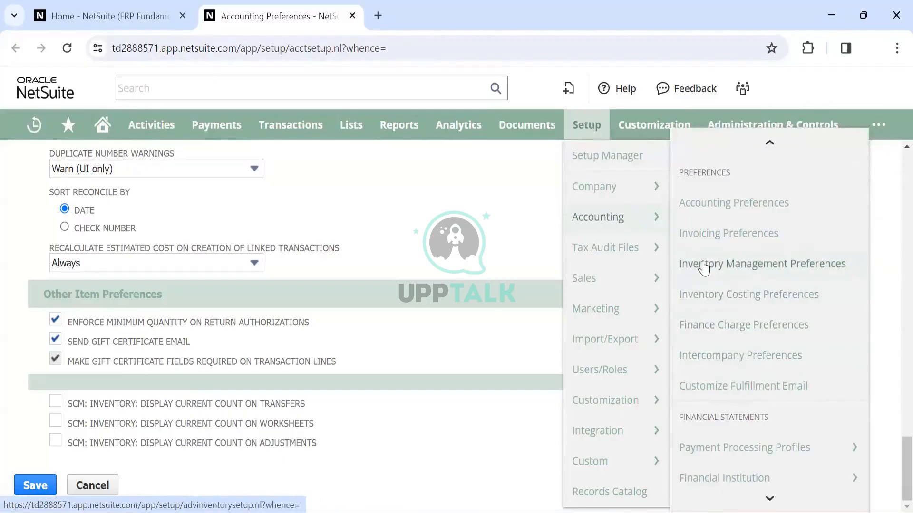
pyautogui.scroll(-6, 704, 267)
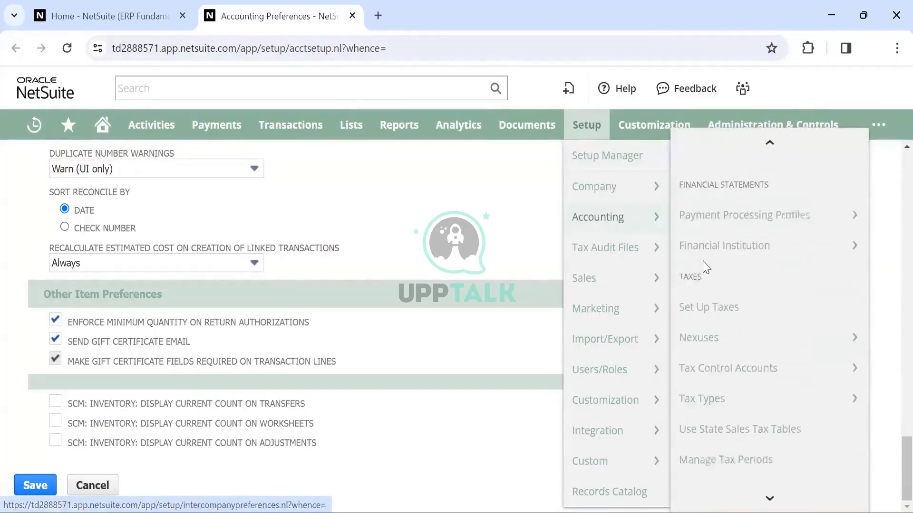
pyautogui.scroll(-1, 703, 261)
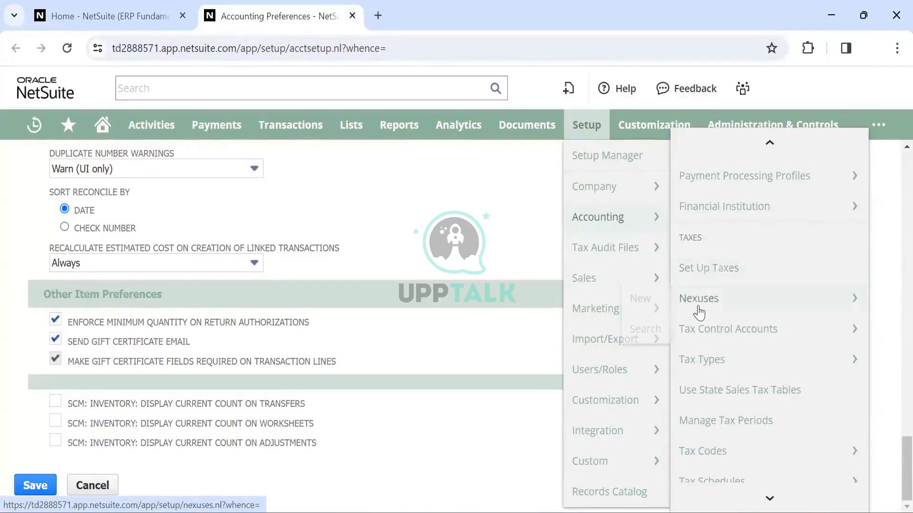
pyautogui.moveTo(702, 301)
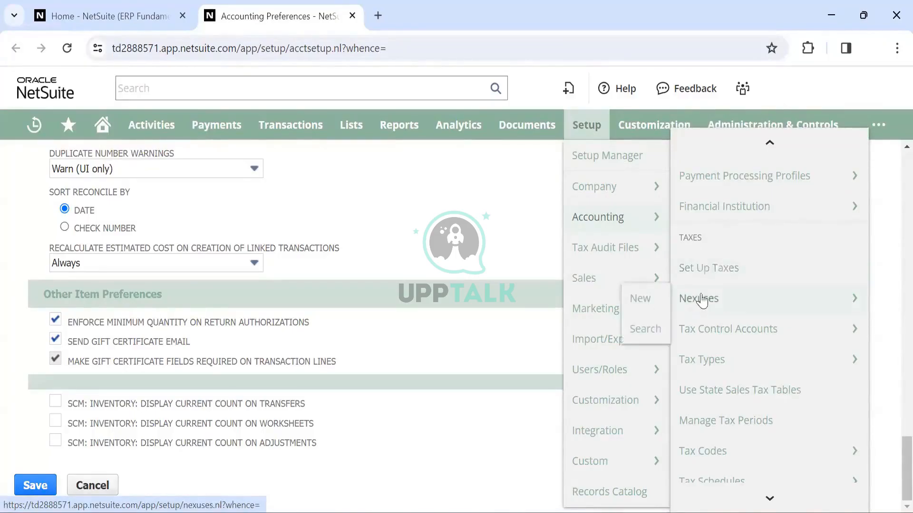
pyautogui.click(711, 270)
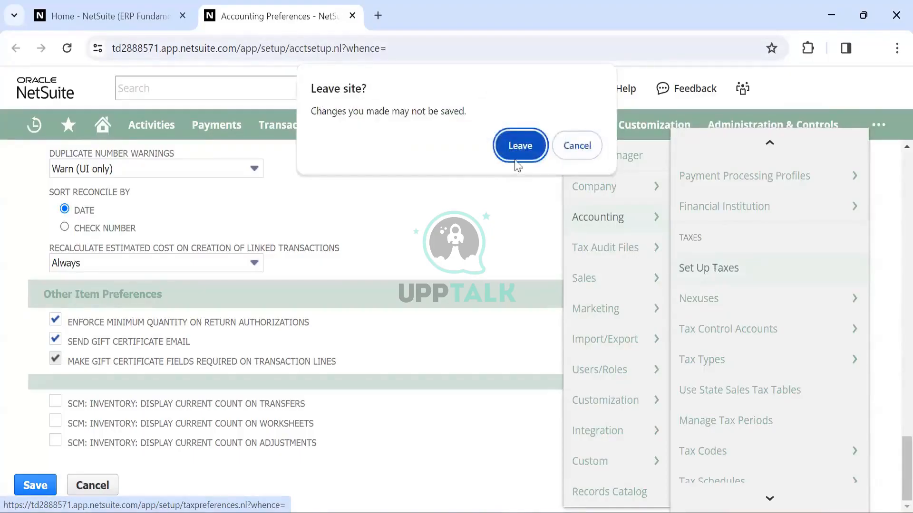
pyautogui.click(515, 152)
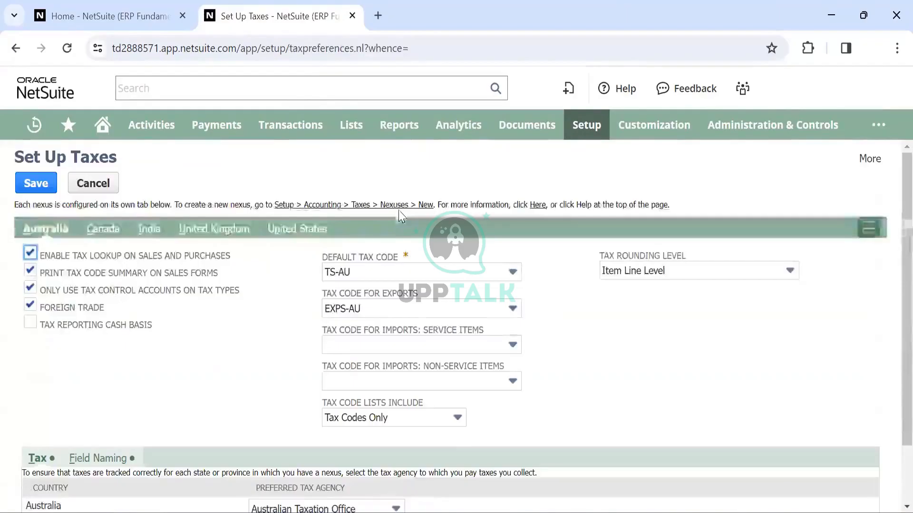
# Step: View the tax settings of the Australia, Canada, India, United Kingdom and United States nexuses, and return to Australia
pyautogui.scroll(-2, 262, 318)
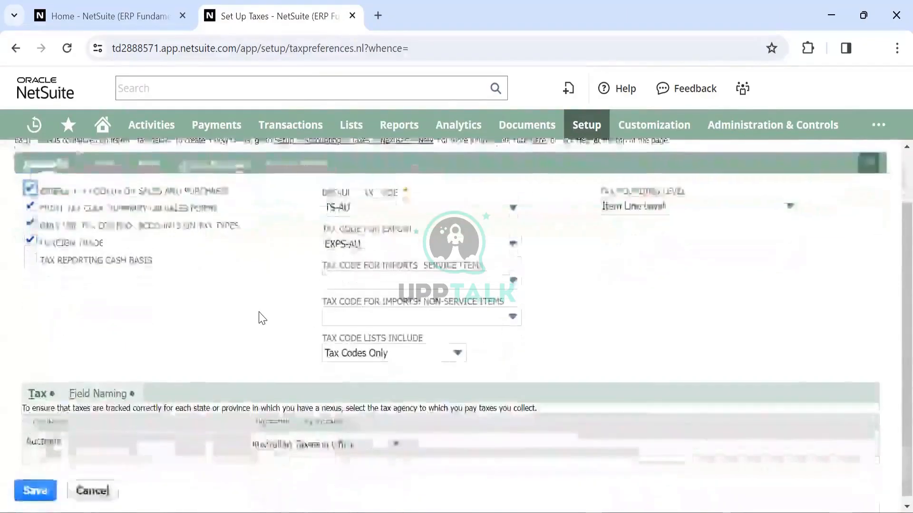
pyautogui.scroll(2, 259, 318)
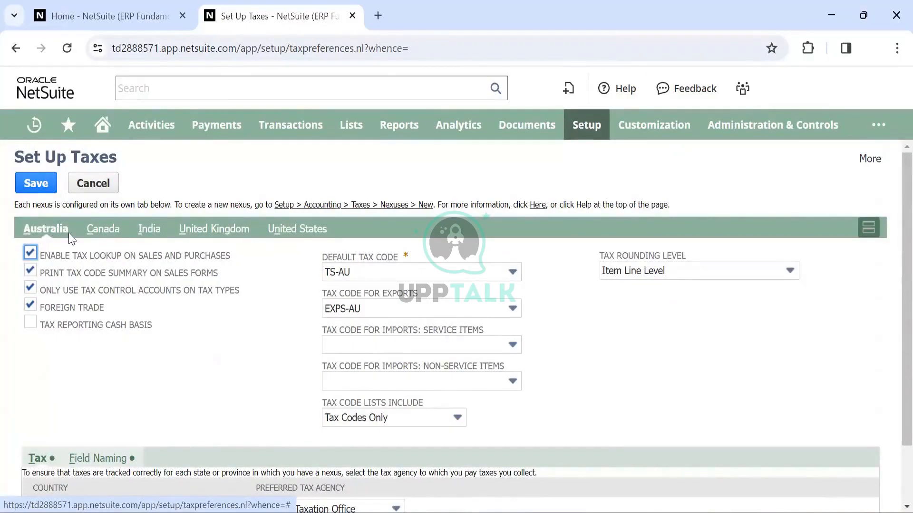
pyautogui.click(99, 230)
pyautogui.click(138, 230)
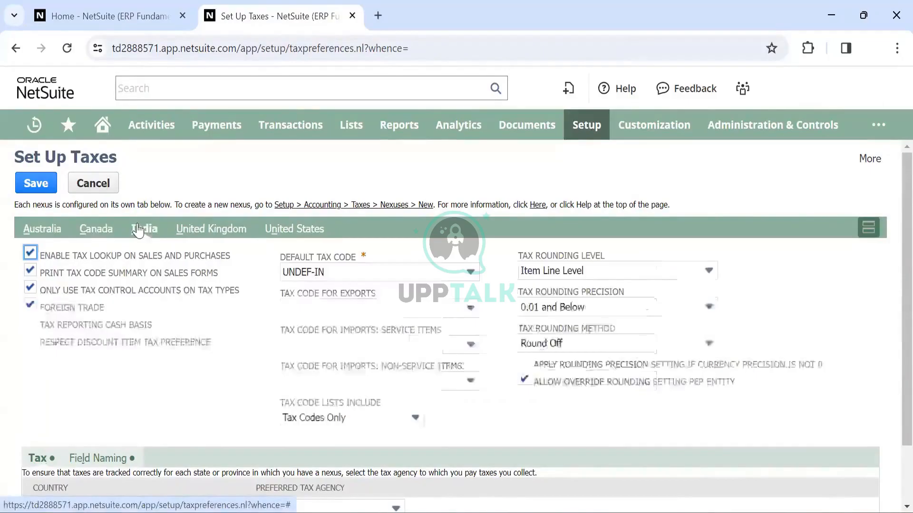
pyautogui.click(192, 229)
pyautogui.click(284, 232)
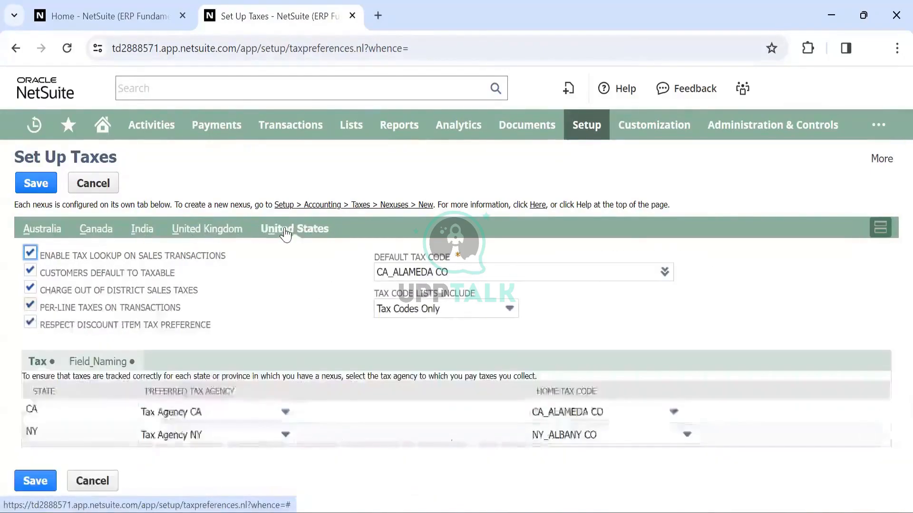
pyautogui.click(32, 230)
# Step: Examine the Australia nexus settings, including tax lookup, default and export tax codes, rounding level and preferred tax agency
pyautogui.scroll(-2, 231, 357)
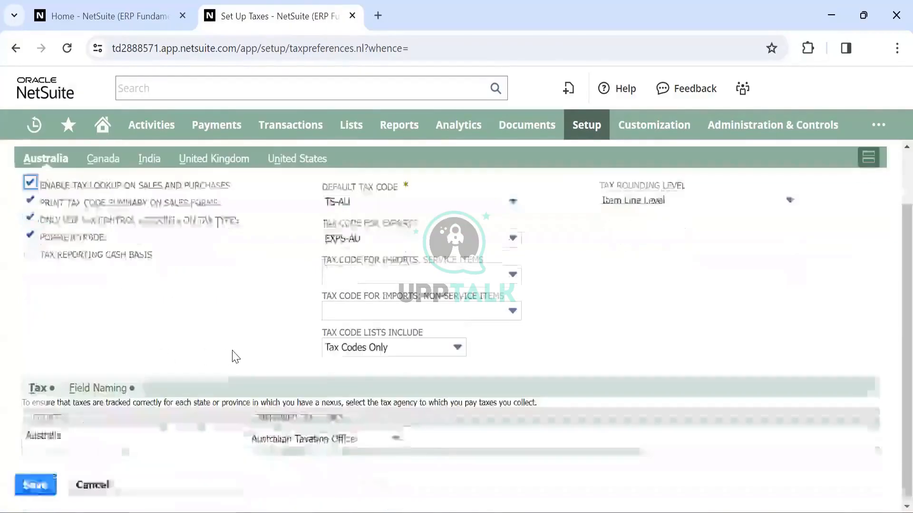
pyautogui.scroll(2, 236, 357)
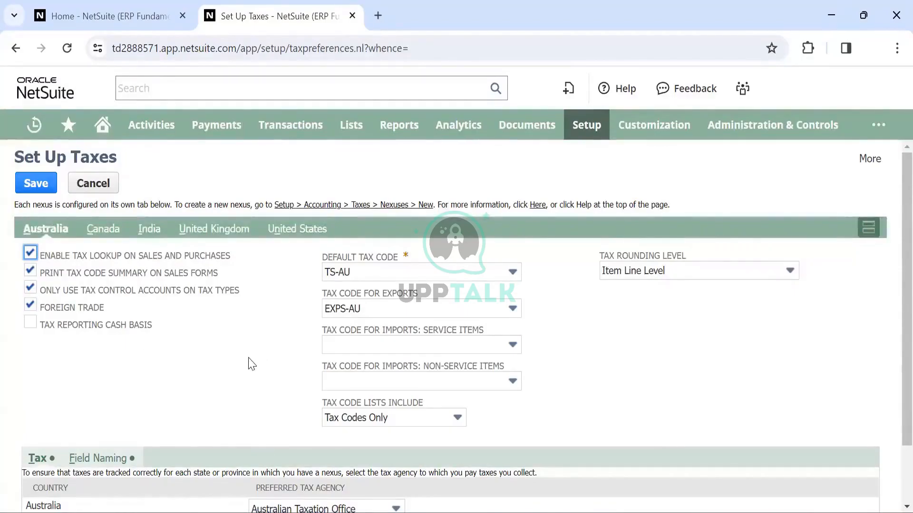
pyautogui.scroll(-2, 256, 364)
pyautogui.scroll(1, 256, 364)
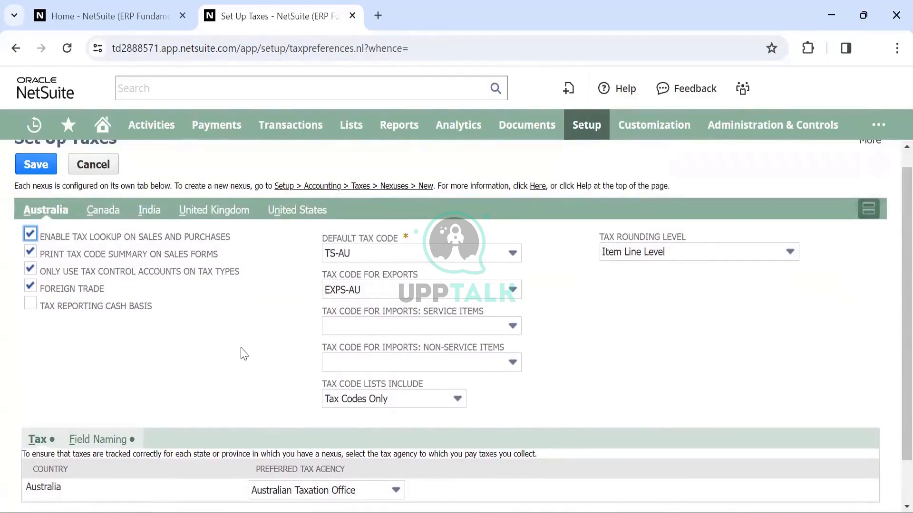
pyautogui.scroll(1, 243, 354)
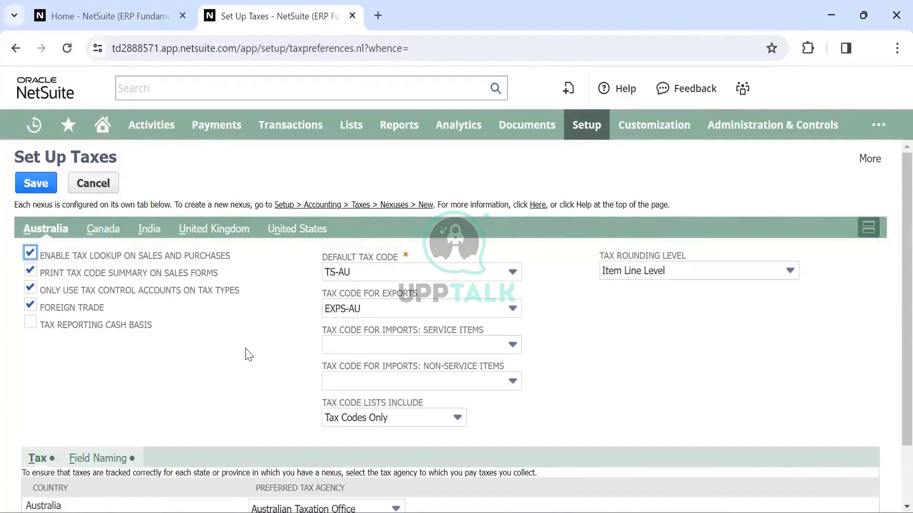
pyautogui.scroll(-1, 249, 355)
pyautogui.scroll(1, 249, 355)
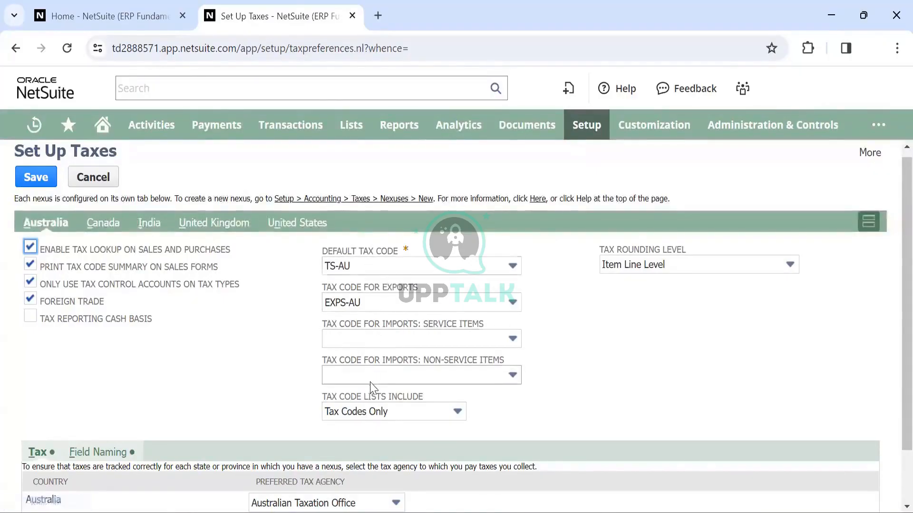
pyautogui.scroll(-1, 275, 332)
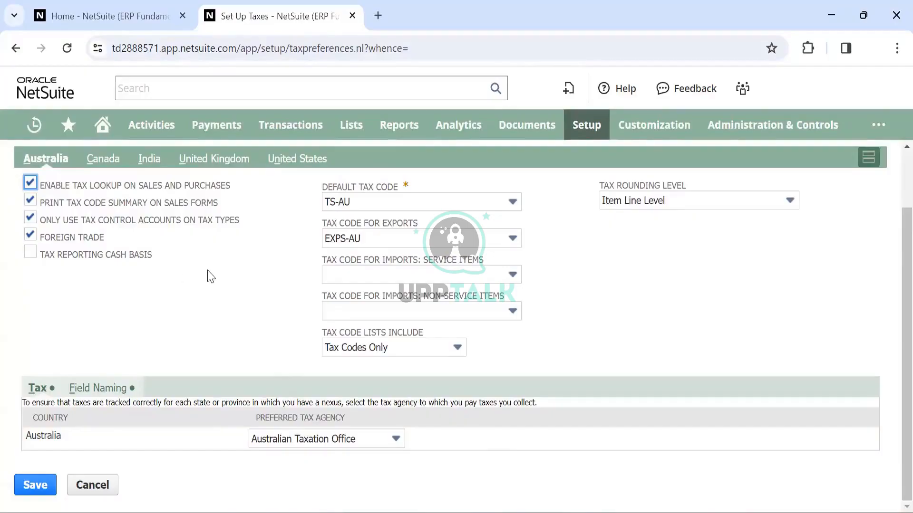
pyautogui.scroll(2, 312, 302)
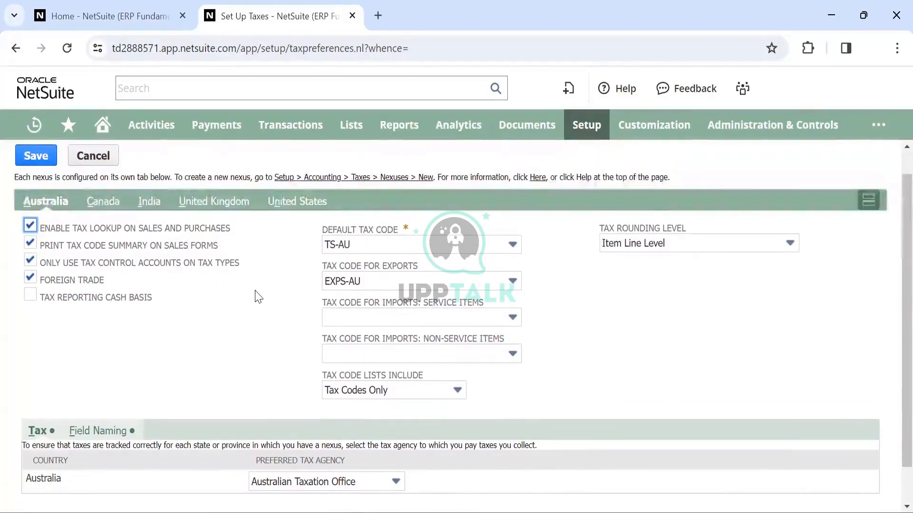
pyautogui.scroll(1, 256, 296)
pyautogui.scroll(-1, 257, 296)
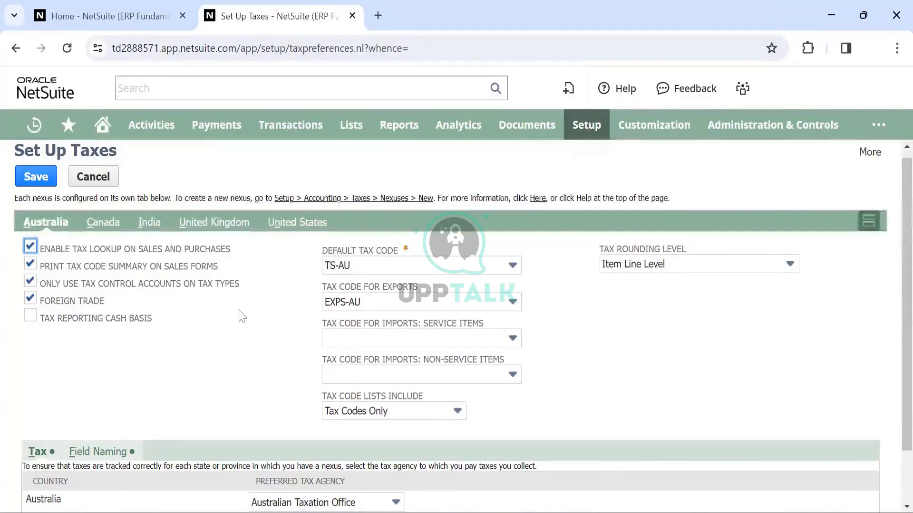
# Step: Open the company's Enable Features page in a new browser tab and switch to it
pyautogui.moveTo(584, 126)
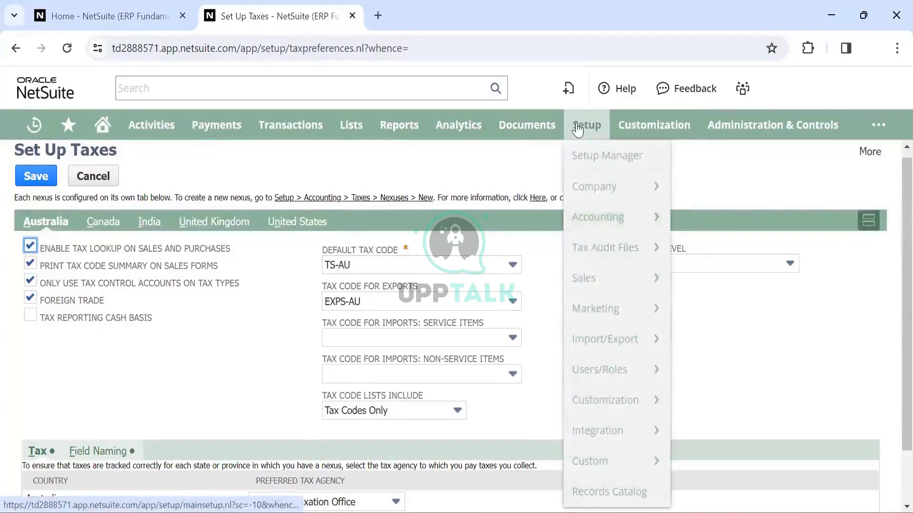
pyautogui.moveTo(602, 191)
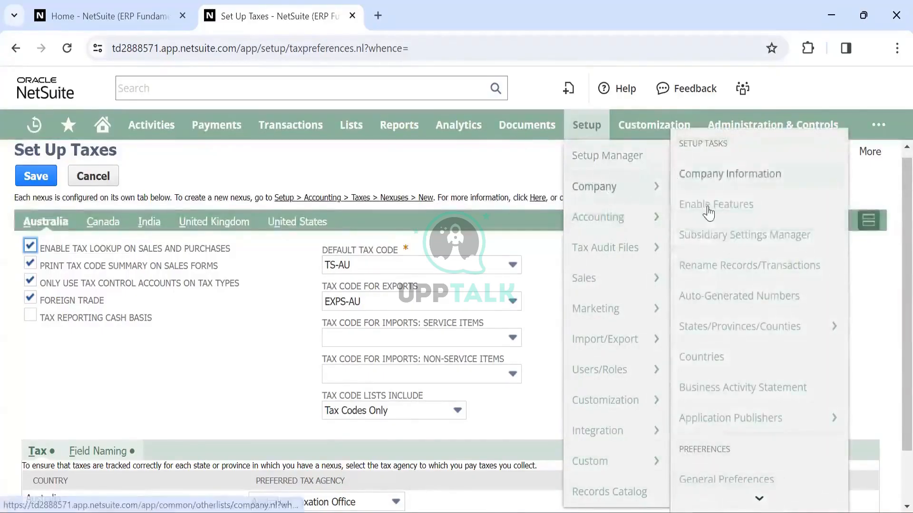
pyautogui.rightClick(709, 209)
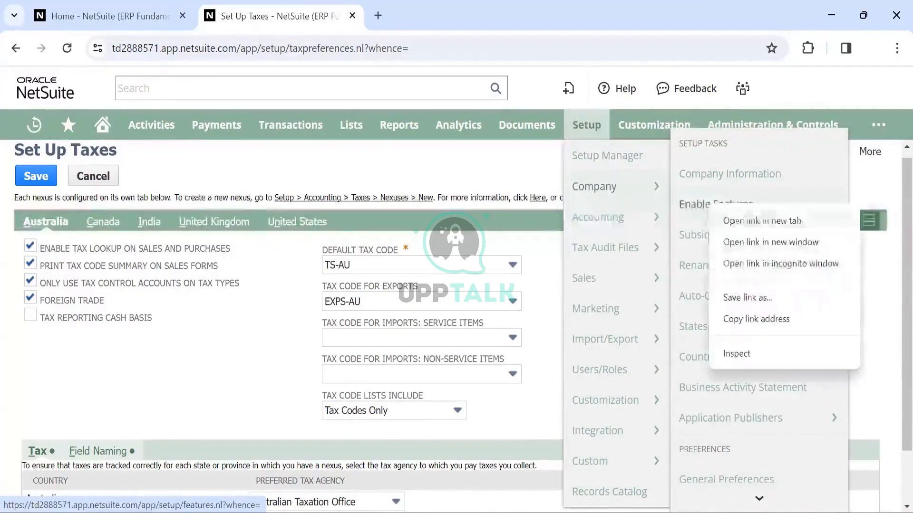
pyautogui.click(746, 220)
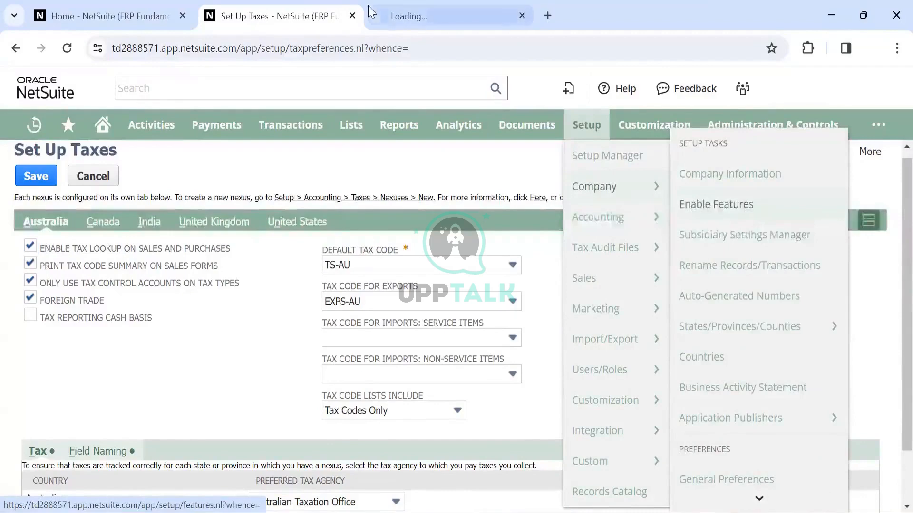
pyautogui.click(451, 15)
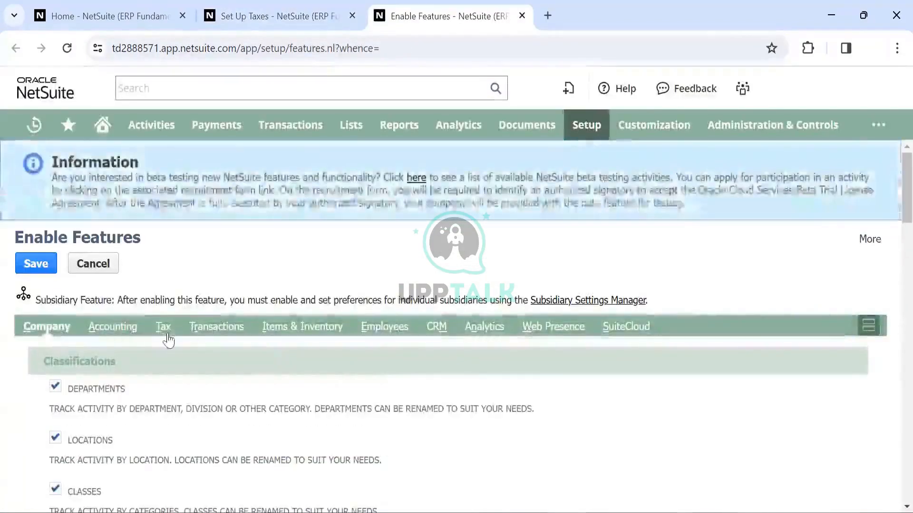
# Step: Review the Tax & Compliance features and related SuiteApps, and cancel the page reload in the other browser window
pyautogui.click(161, 328)
pyautogui.scroll(-5, 169, 334)
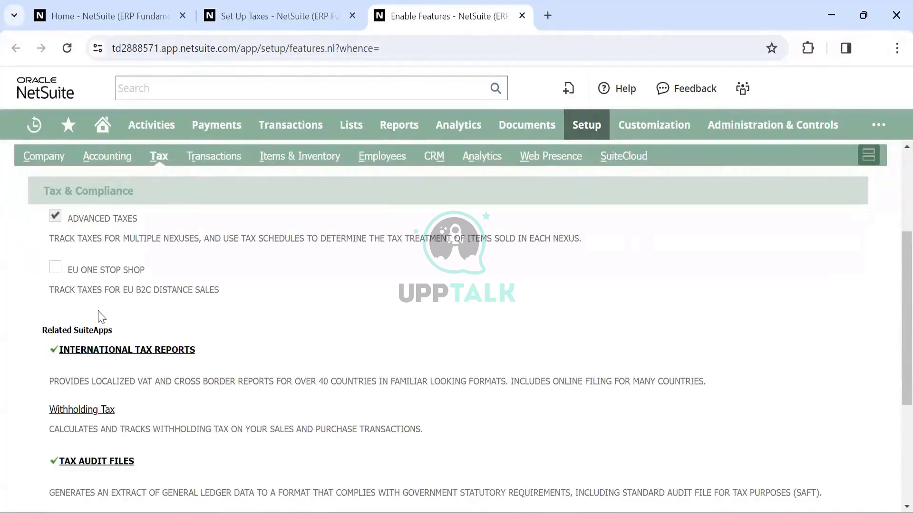
pyautogui.moveTo(50, 310); pyautogui.dragTo(45, 190)
pyautogui.click(52, 308)
pyautogui.click(254, 2)
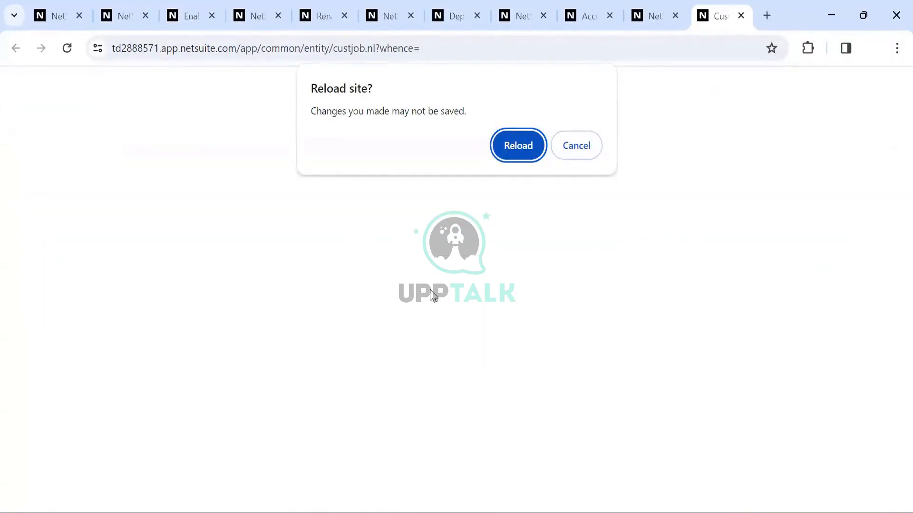
pyautogui.click(565, 151)
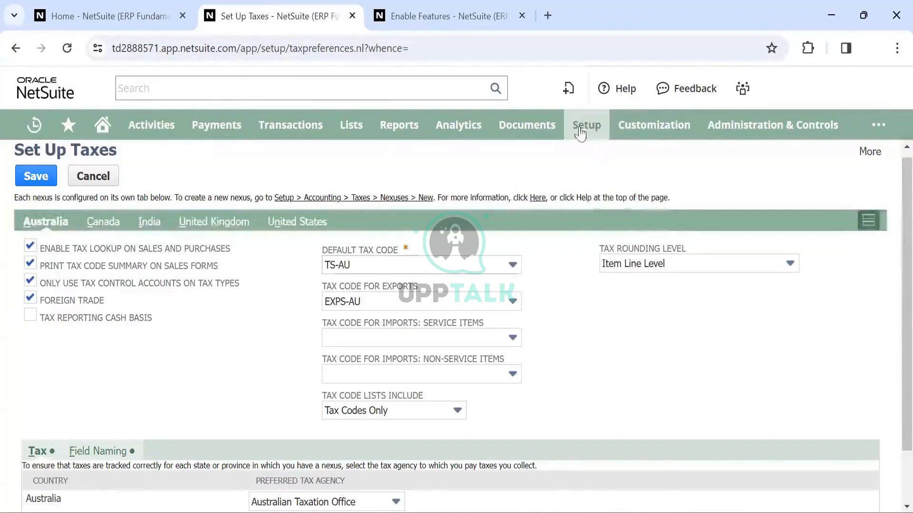
# Step: Survey the tax entries in the Accounting setup and the available Sales and Import/Export setup options
pyautogui.moveTo(583, 127)
pyautogui.moveTo(599, 216)
pyautogui.scroll(-5, 750, 347)
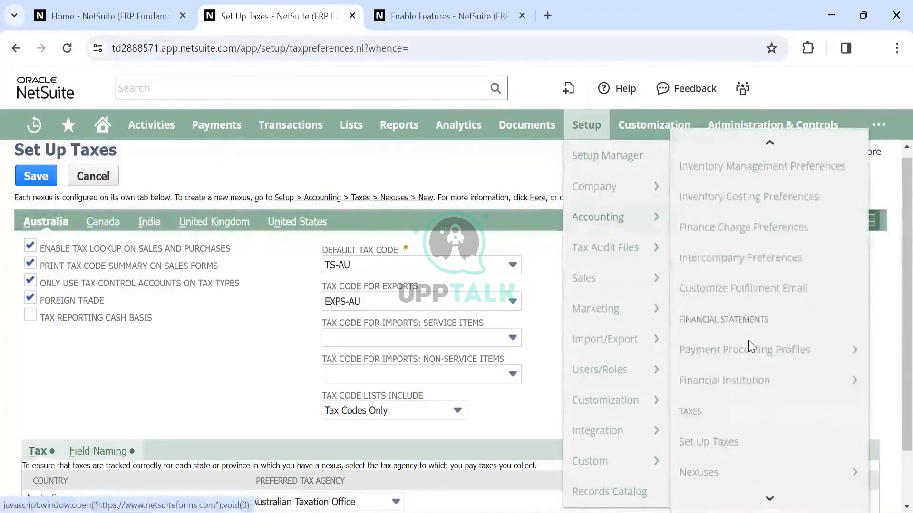
pyautogui.moveTo(711, 290)
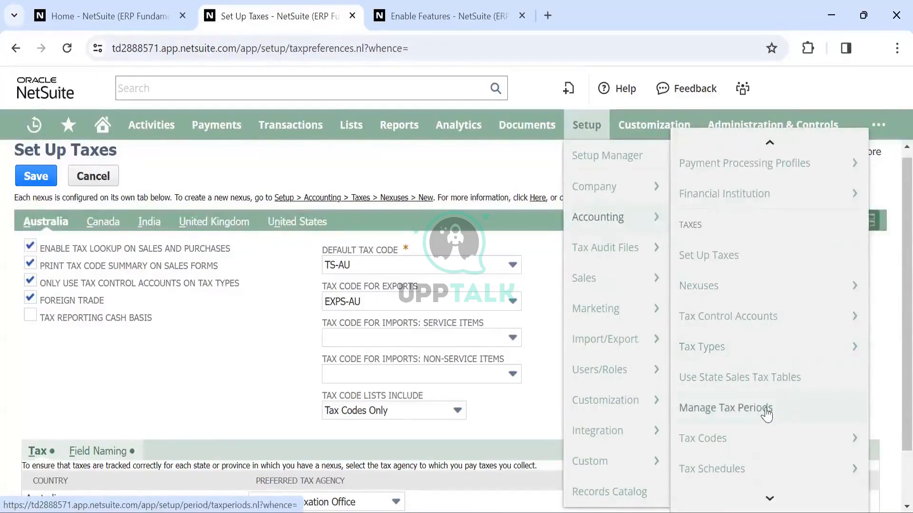
pyautogui.scroll(-2, 766, 415)
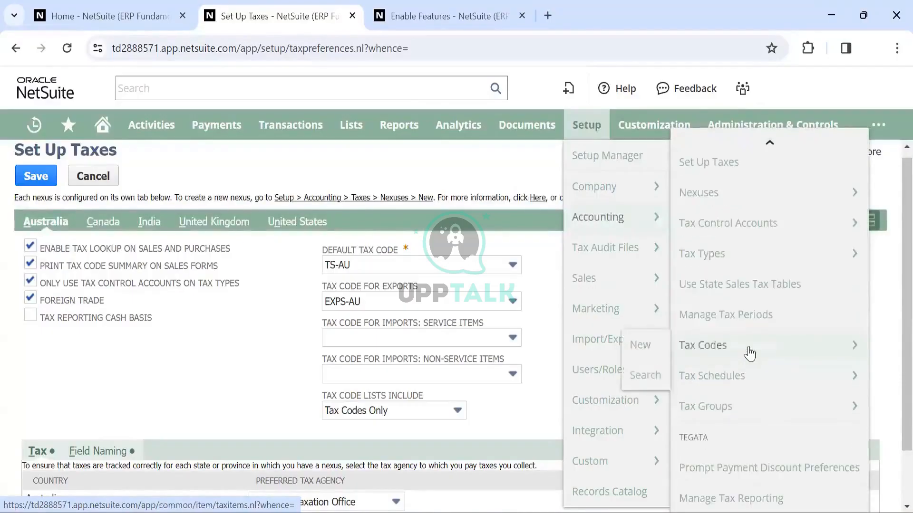
pyautogui.moveTo(607, 252)
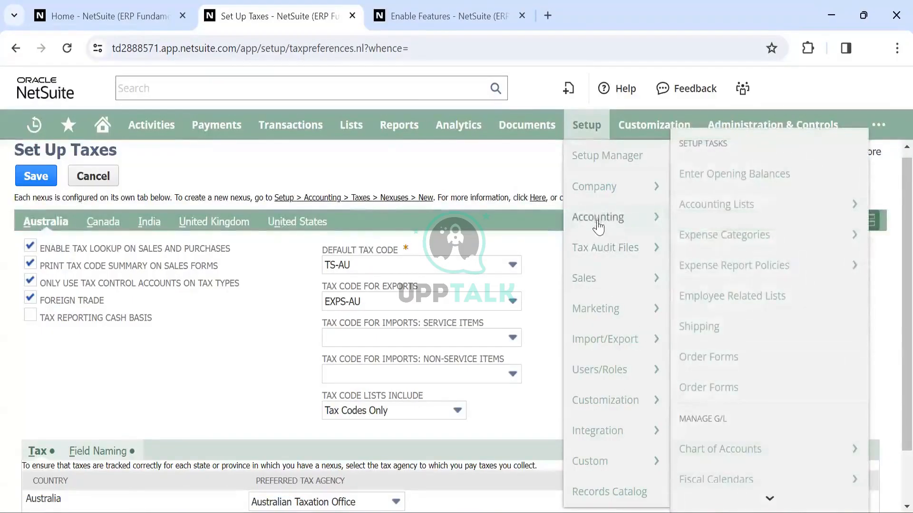
pyautogui.moveTo(597, 286)
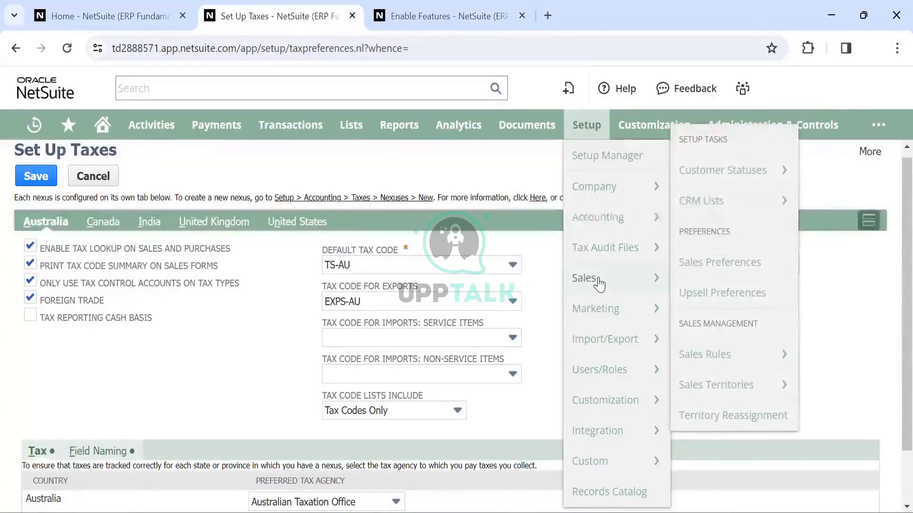
pyautogui.moveTo(620, 330)
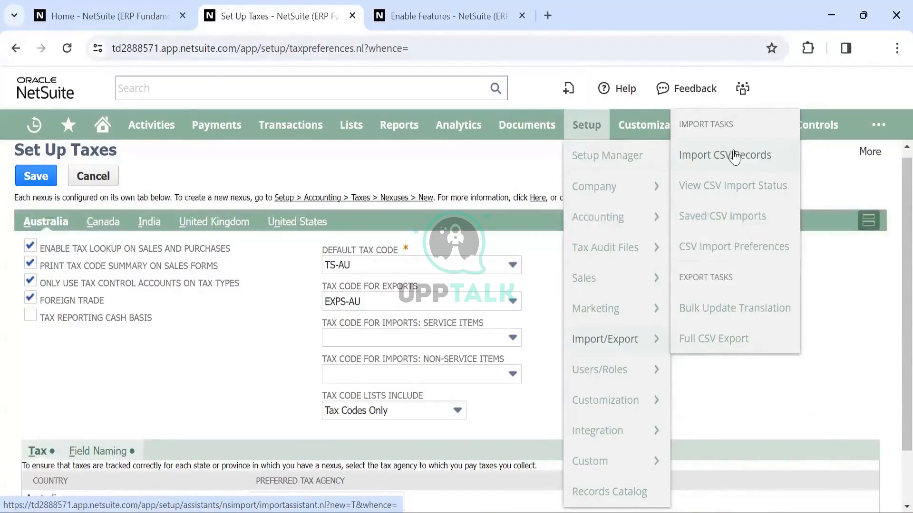
pyautogui.moveTo(632, 339)
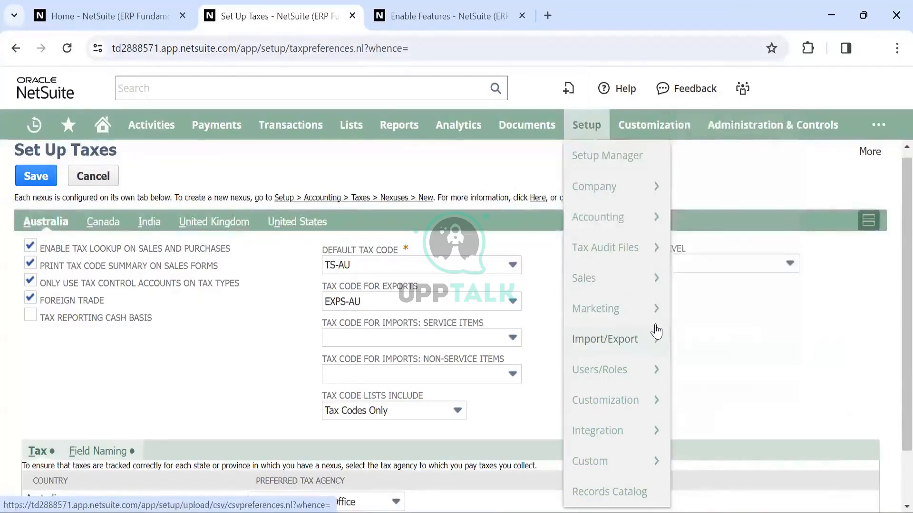
# Step: Open the Manage Roles page from the Users/Roles setup in a new browser tab and switch to it
pyautogui.moveTo(611, 382)
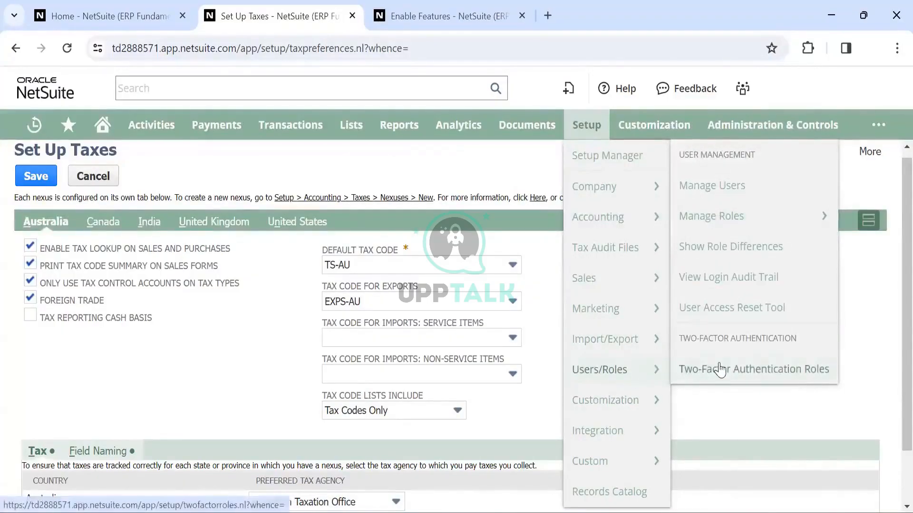
pyautogui.moveTo(706, 216)
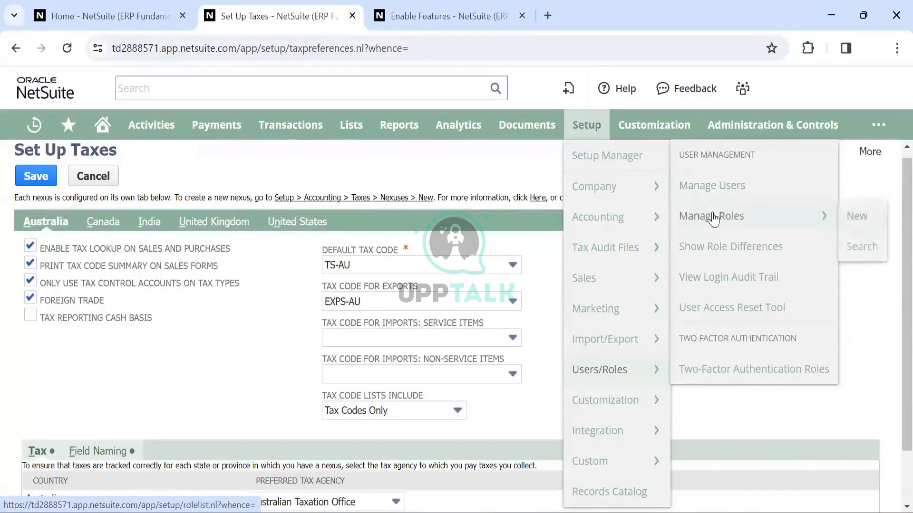
pyautogui.rightClick(712, 220)
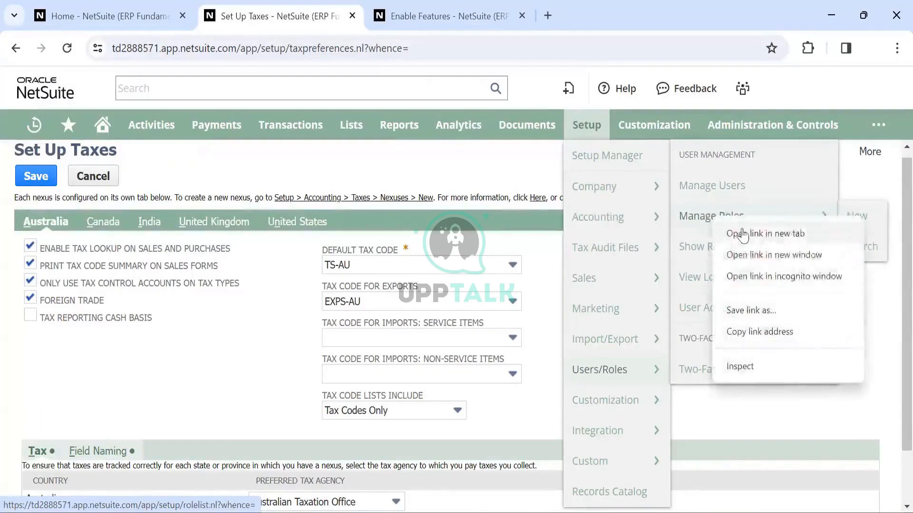
pyautogui.click(744, 233)
pyautogui.click(581, 13)
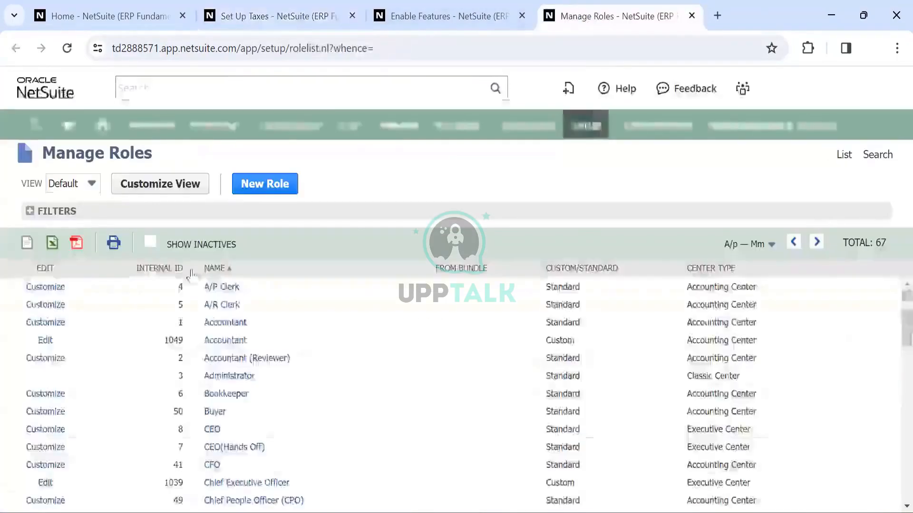
# Step: Review the roles list, comparing standard and custom roles, their source bundles and their center types
pyautogui.scroll(-1, 274, 350)
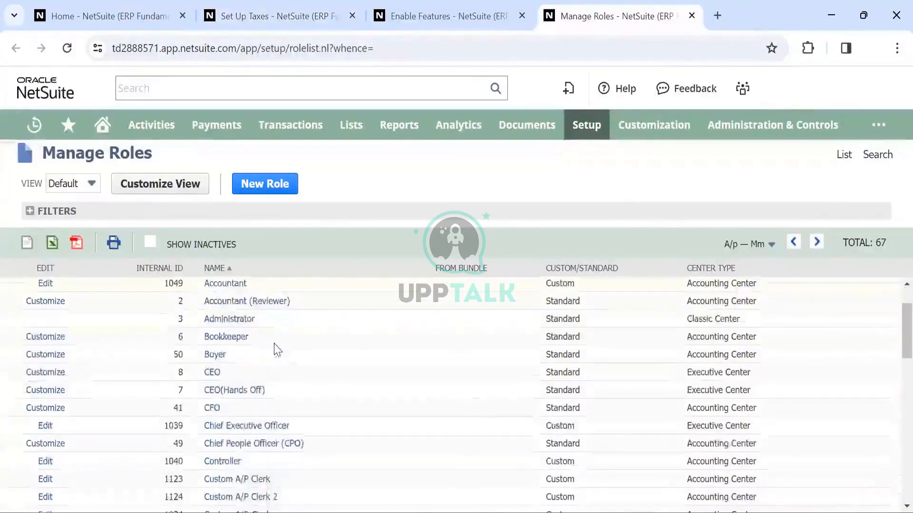
pyautogui.scroll(1, 275, 351)
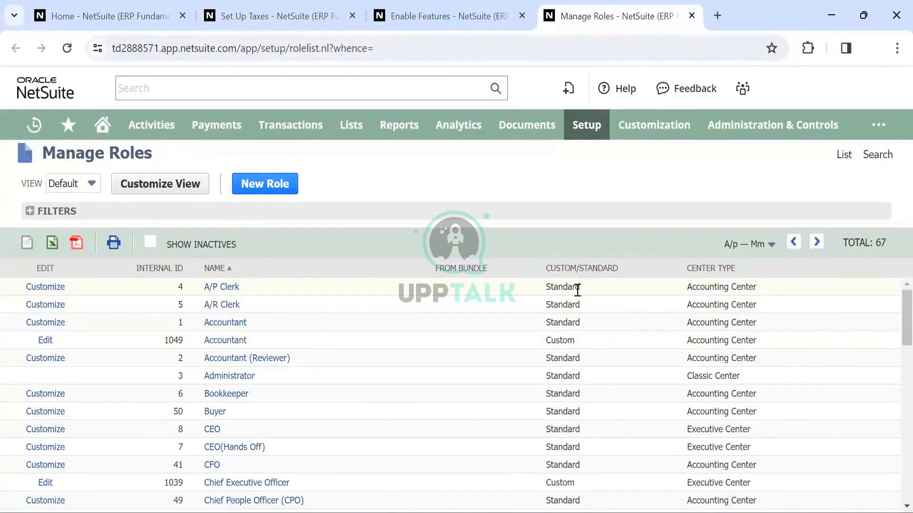
pyautogui.moveTo(559, 294); pyautogui.dragTo(545, 289)
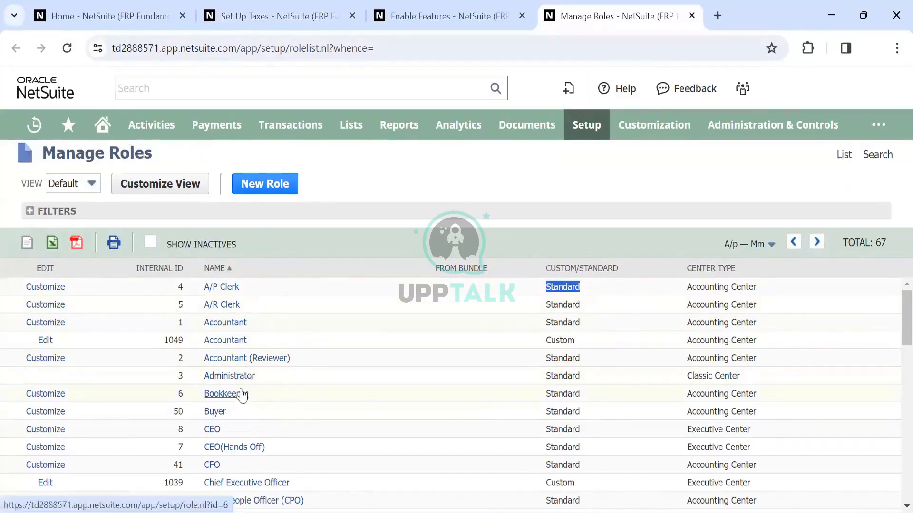
pyautogui.scroll(-2, 243, 397)
pyautogui.scroll(-10, 243, 394)
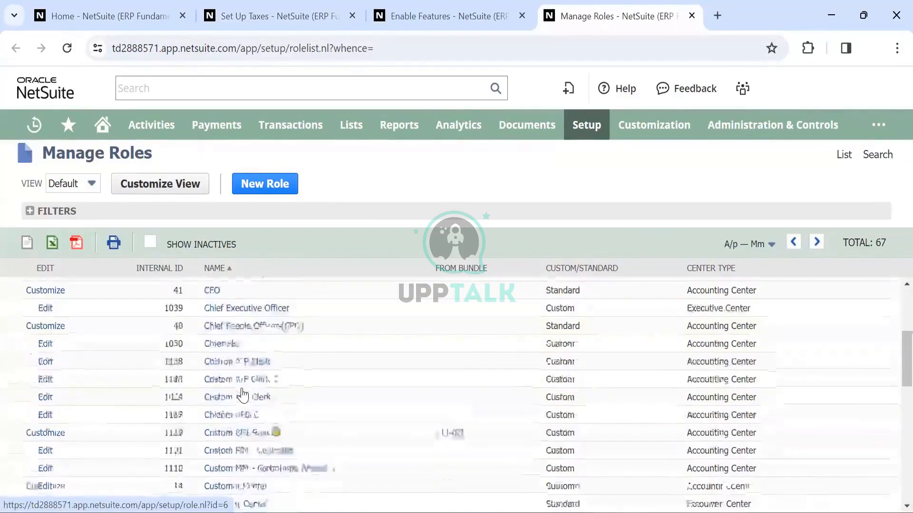
pyautogui.scroll(4, 243, 394)
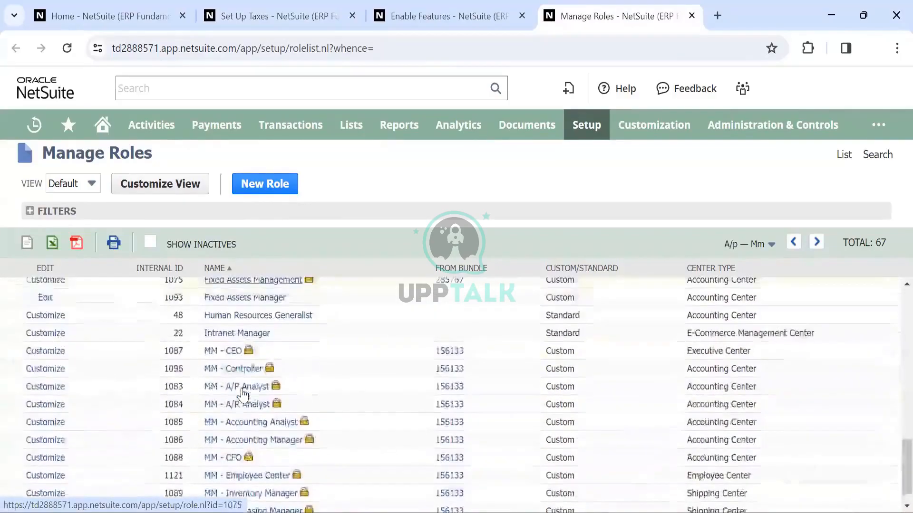
pyautogui.scroll(10, 264, 395)
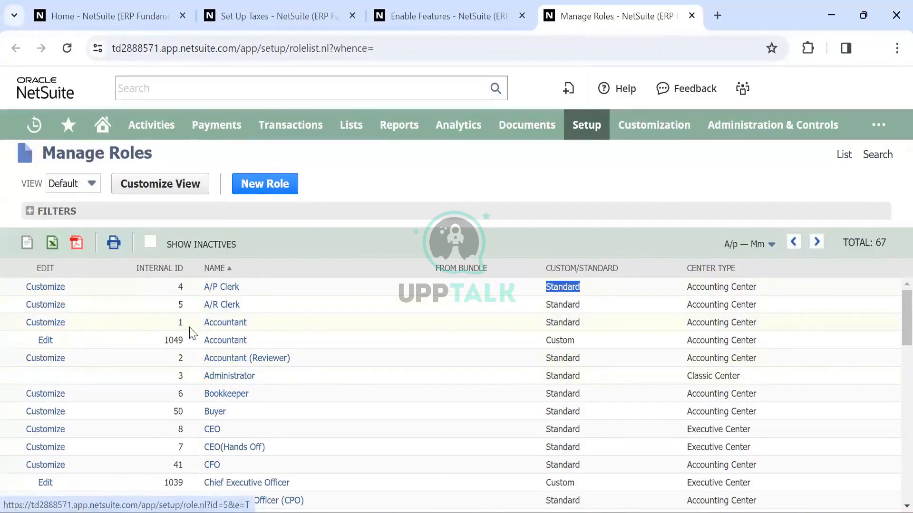
pyautogui.scroll(-2, 202, 328)
pyautogui.scroll(2, 202, 328)
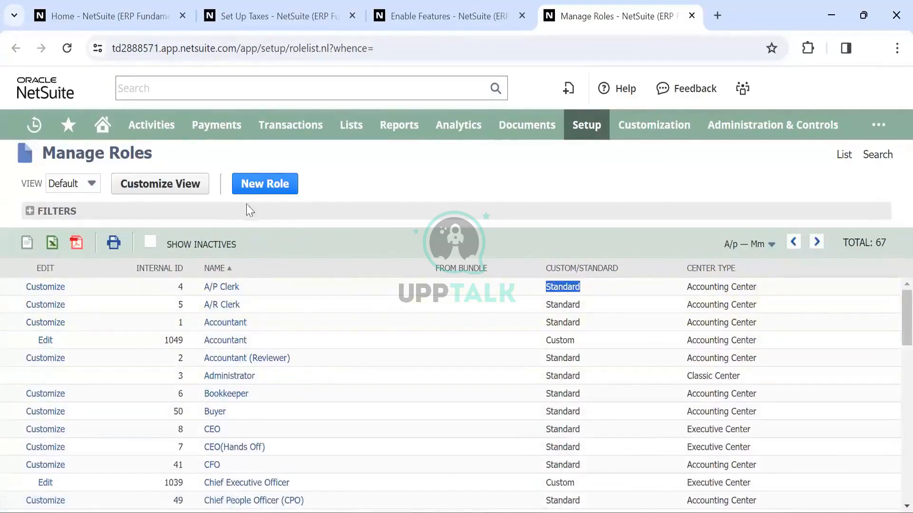
# Step: Start a new role and look through its Transactions, Reports, Lists, Setup and Custom Record permission categories
pyautogui.click(252, 186)
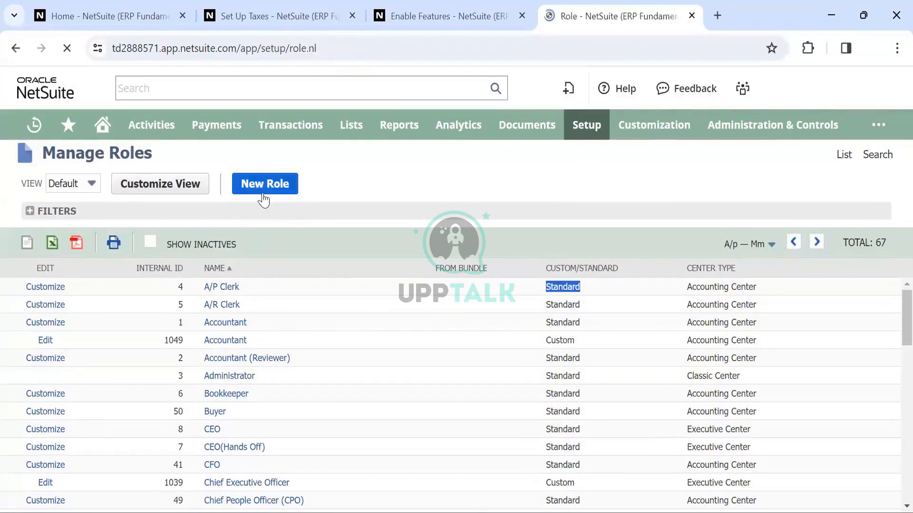
pyautogui.scroll(-10, 138, 284)
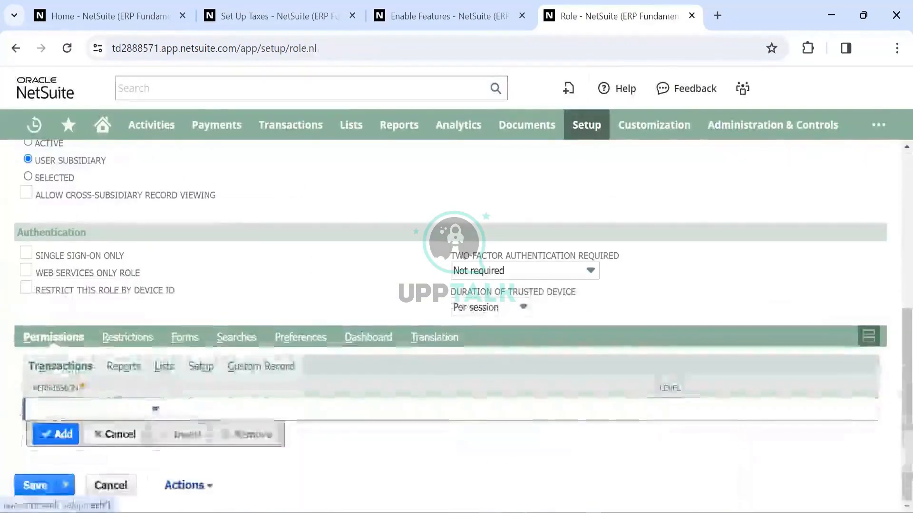
pyautogui.click(147, 410)
pyautogui.click(147, 410)
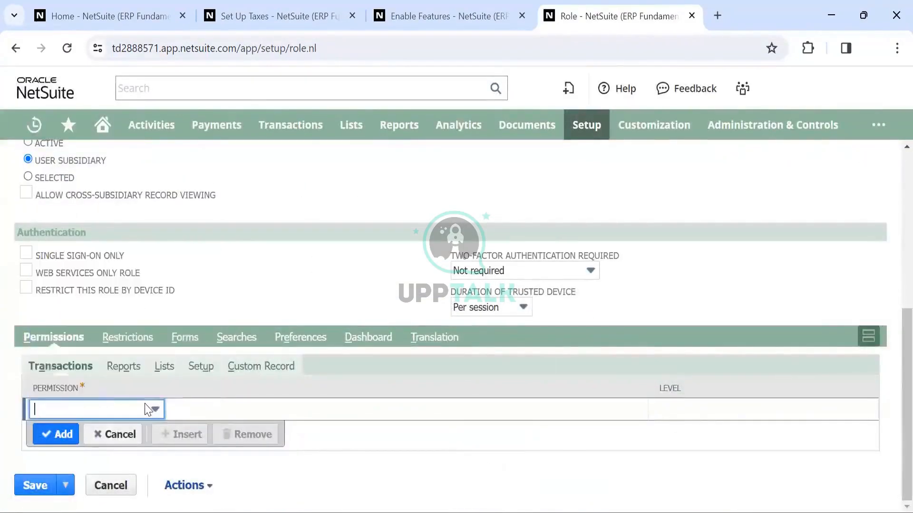
pyautogui.click(124, 368)
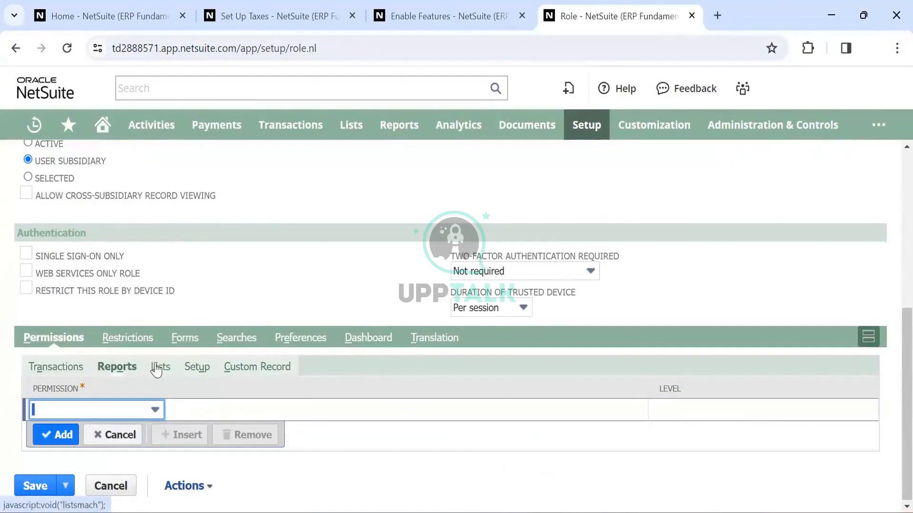
pyautogui.click(58, 368)
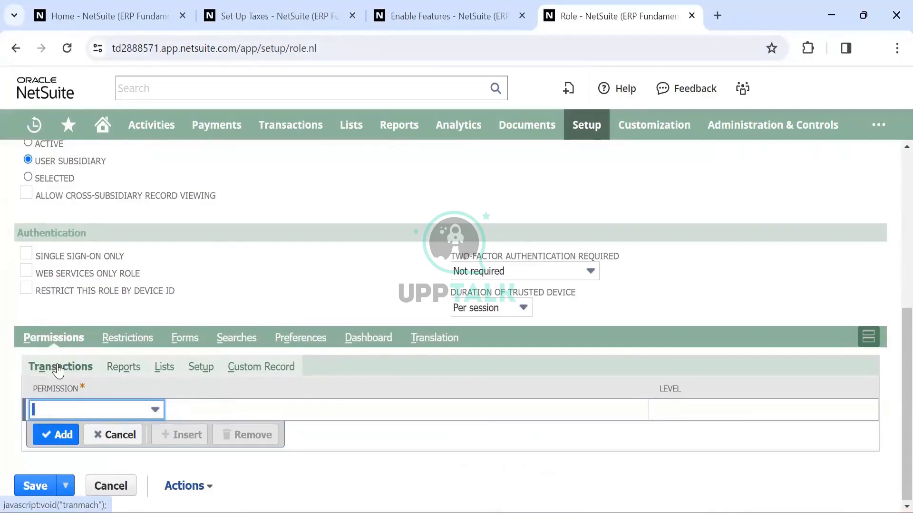
pyautogui.click(124, 367)
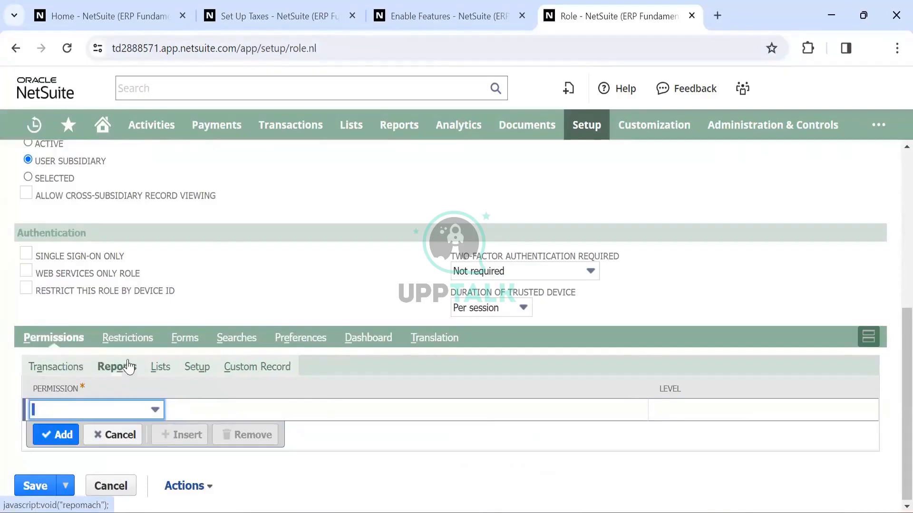
pyautogui.click(159, 371)
pyautogui.click(194, 370)
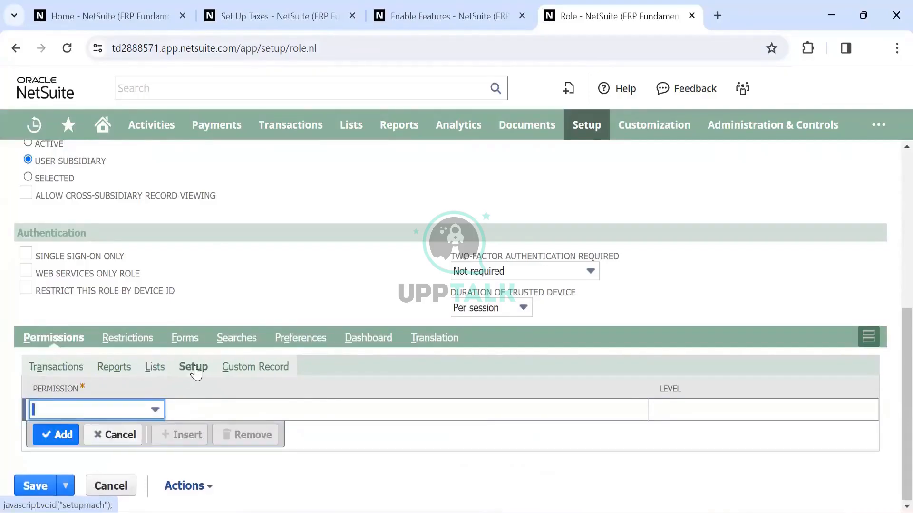
pyautogui.click(254, 372)
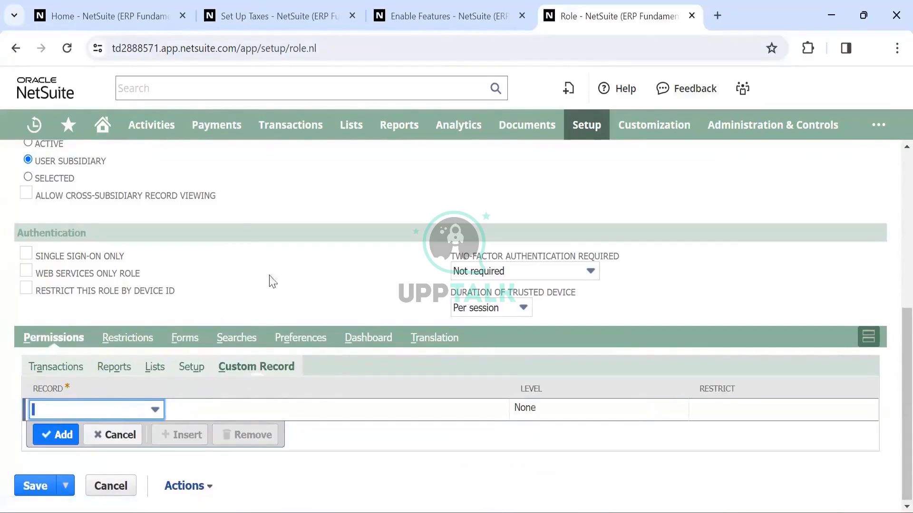
pyautogui.scroll(6, 237, 212)
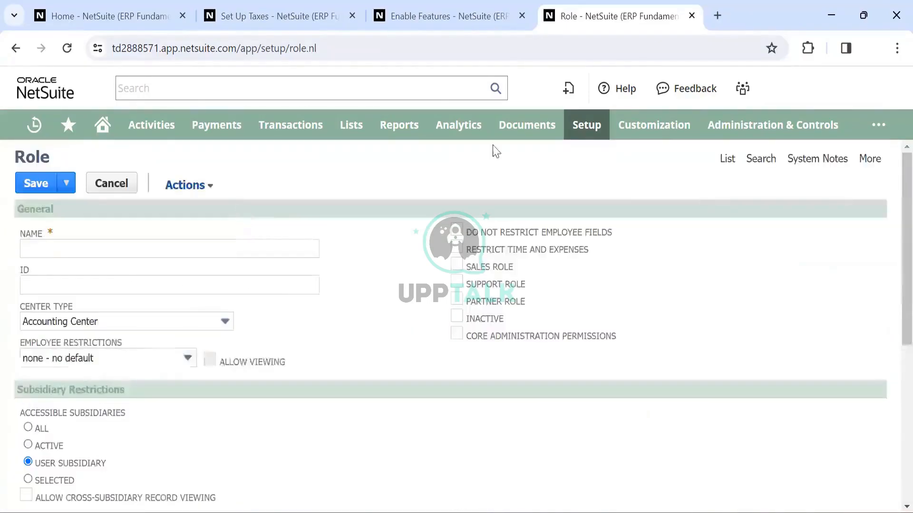
# Step: Return to the roles list without saving the new role, and look over the roles and the Users/Roles setup options
pyautogui.click(726, 159)
pyautogui.click(516, 144)
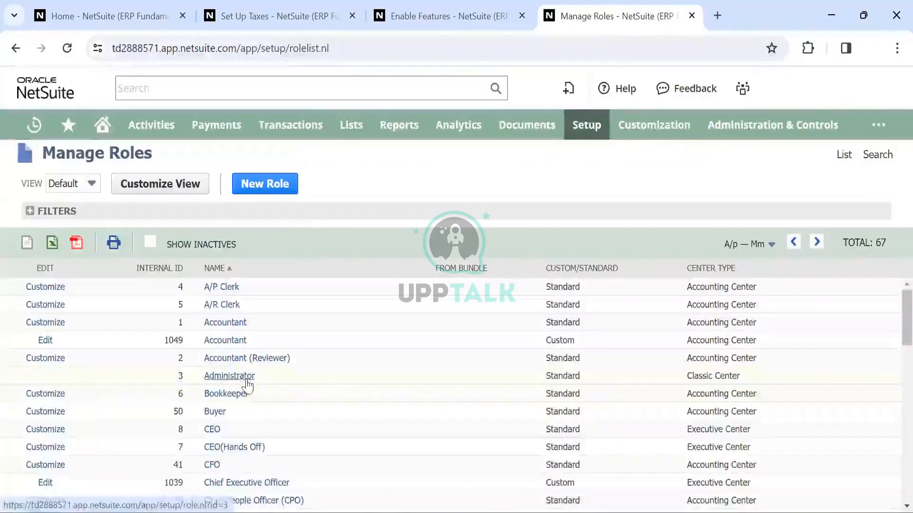
pyautogui.scroll(-10, 190, 378)
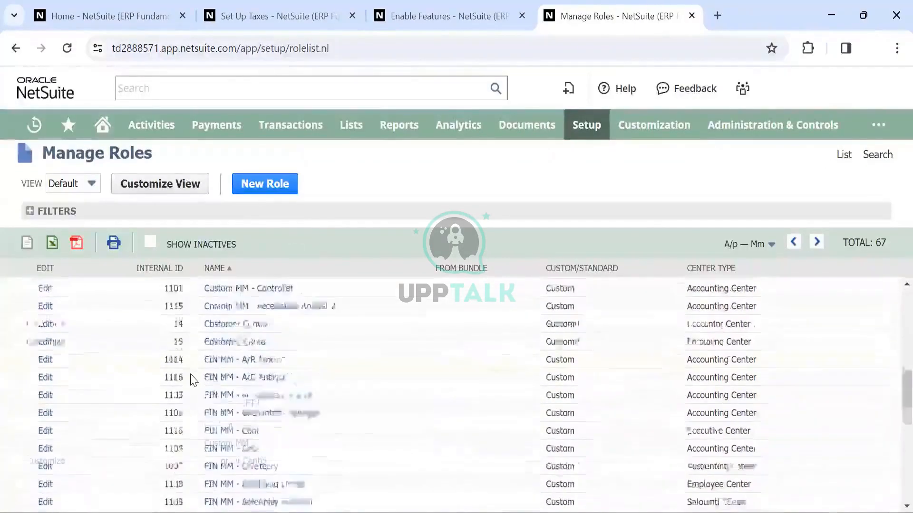
pyautogui.scroll(10, 190, 378)
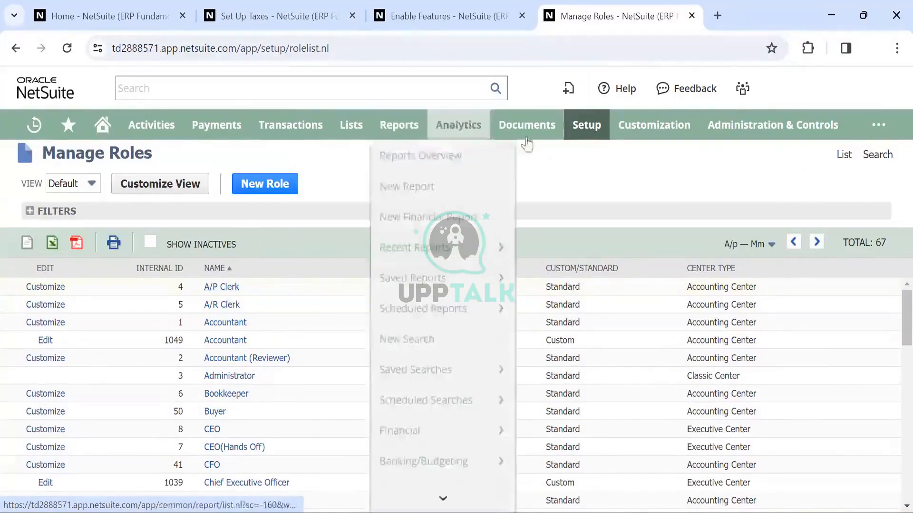
pyautogui.moveTo(597, 141)
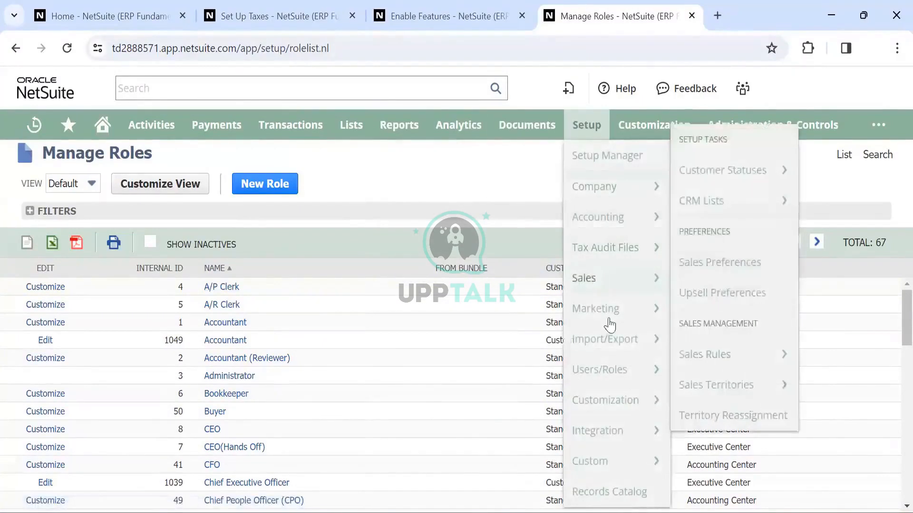
pyautogui.moveTo(612, 370)
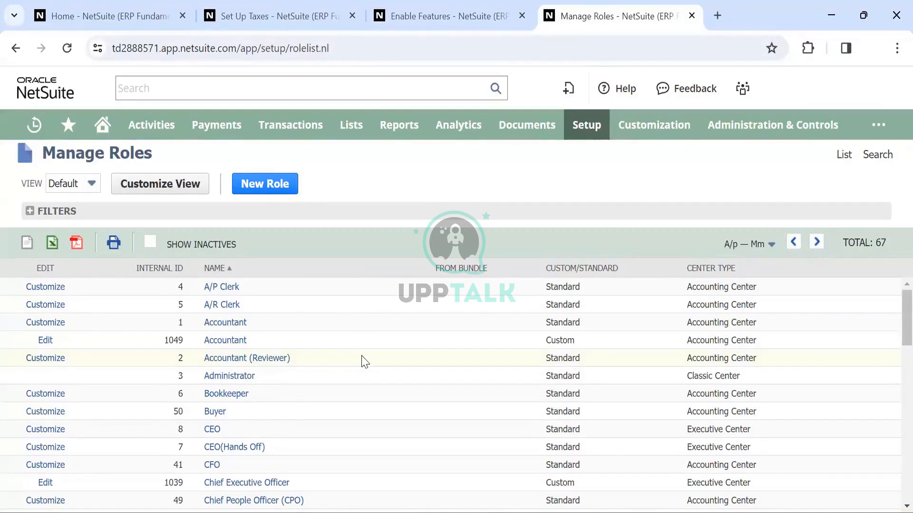
pyautogui.scroll(-3, 365, 363)
pyautogui.scroll(3, 365, 362)
pyautogui.scroll(-3, 372, 365)
pyautogui.scroll(3, 372, 365)
# Step: Go to the Employees list and open the first employee's record for editing
pyautogui.moveTo(344, 127)
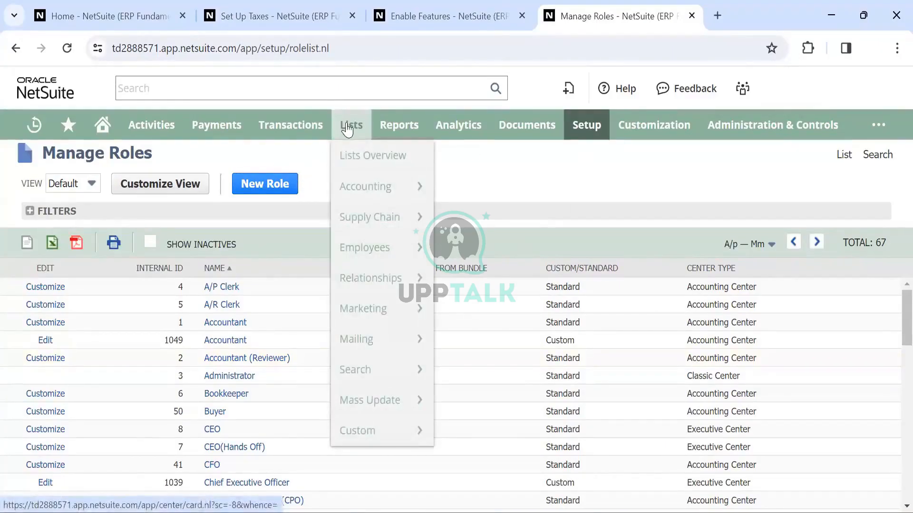
pyautogui.moveTo(376, 247)
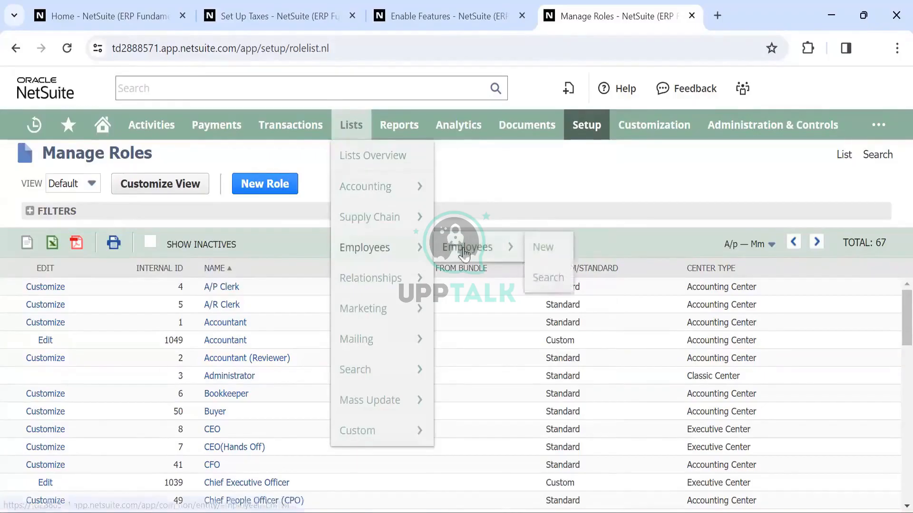
pyautogui.click(464, 253)
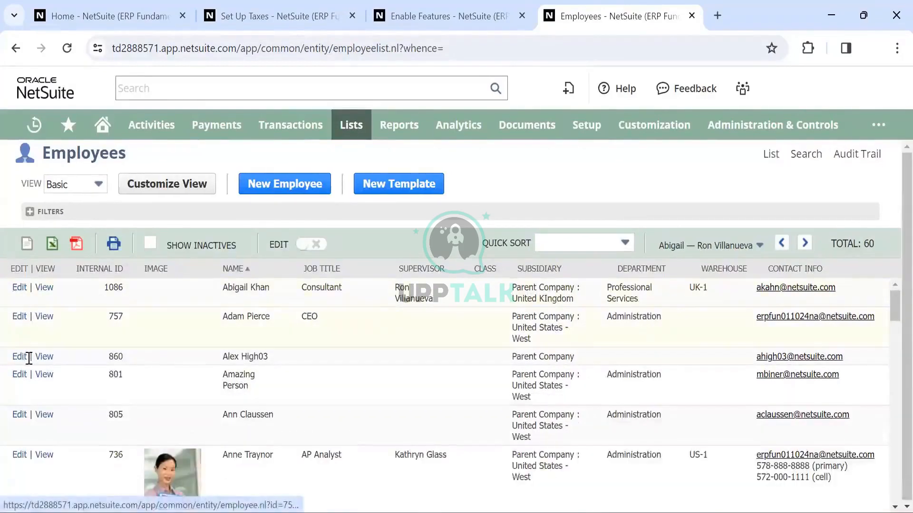
pyautogui.click(20, 288)
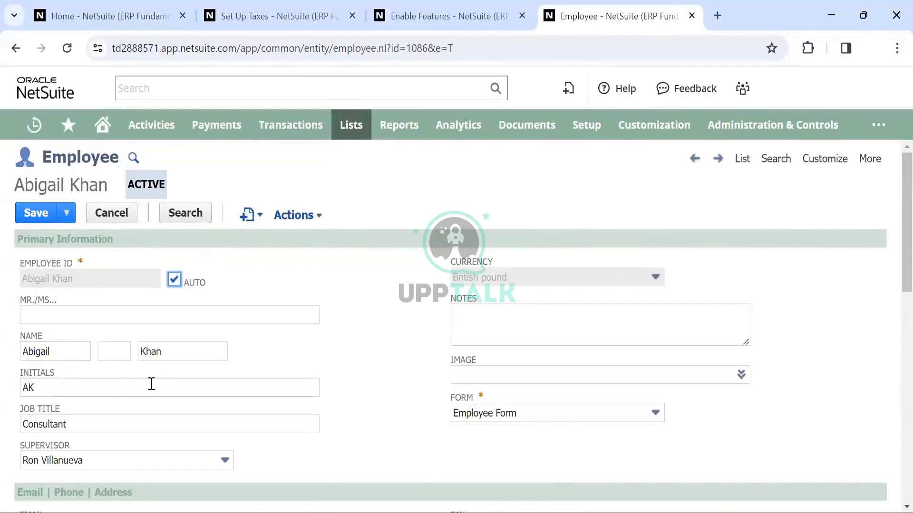
# Step: Examine the employee record's primary information, contact details, classification and the sections below them
pyautogui.scroll(-8, 146, 380)
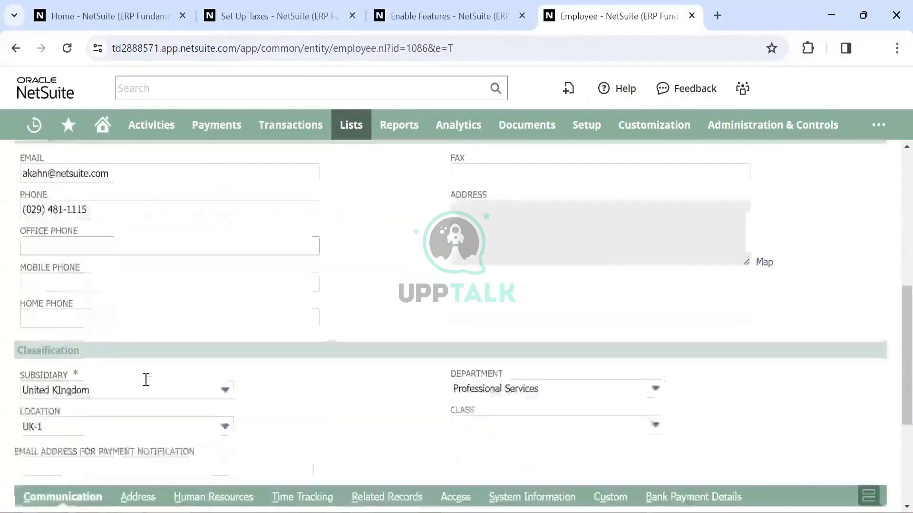
pyautogui.scroll(8, 146, 380)
pyautogui.scroll(-2, 146, 379)
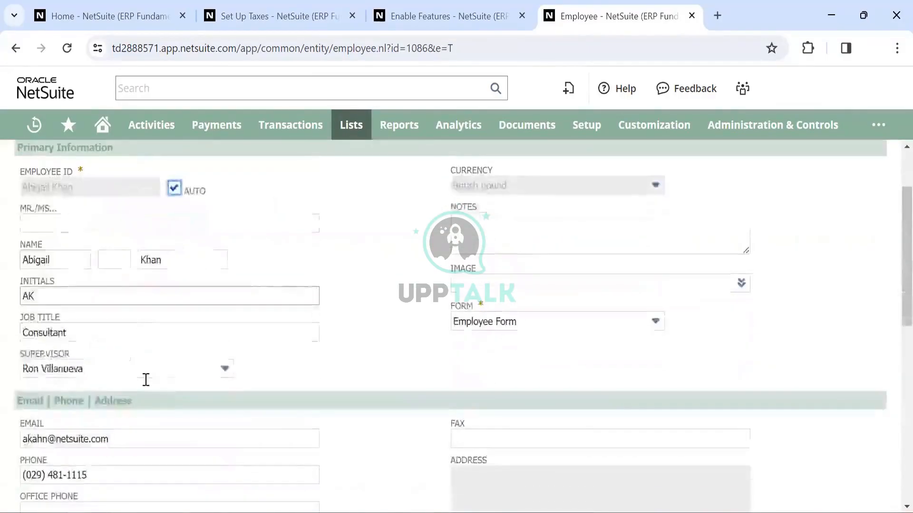
pyautogui.scroll(1, 146, 379)
pyautogui.scroll(-1, 146, 379)
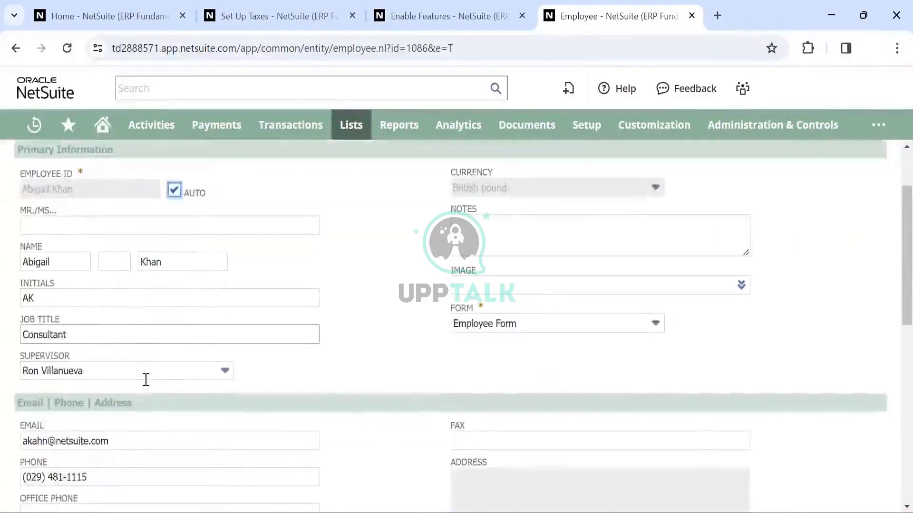
pyautogui.scroll(1, 144, 380)
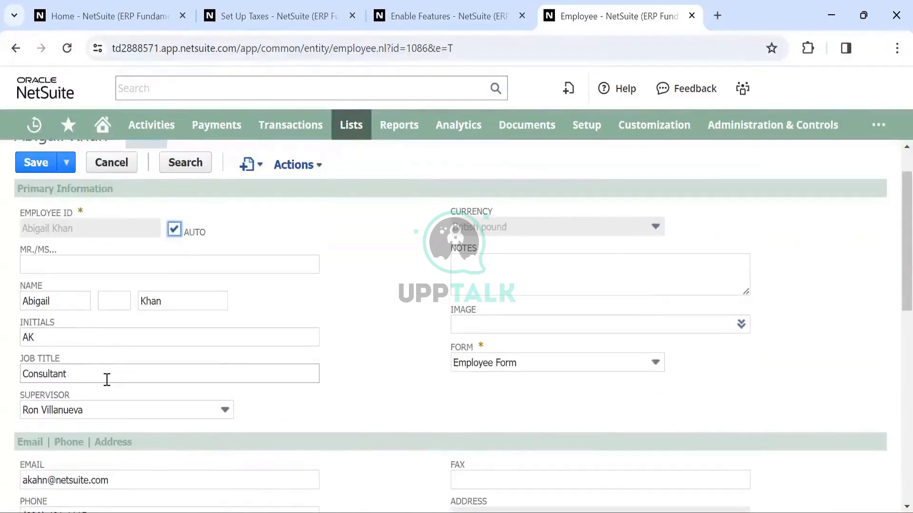
pyautogui.scroll(-7, 163, 400)
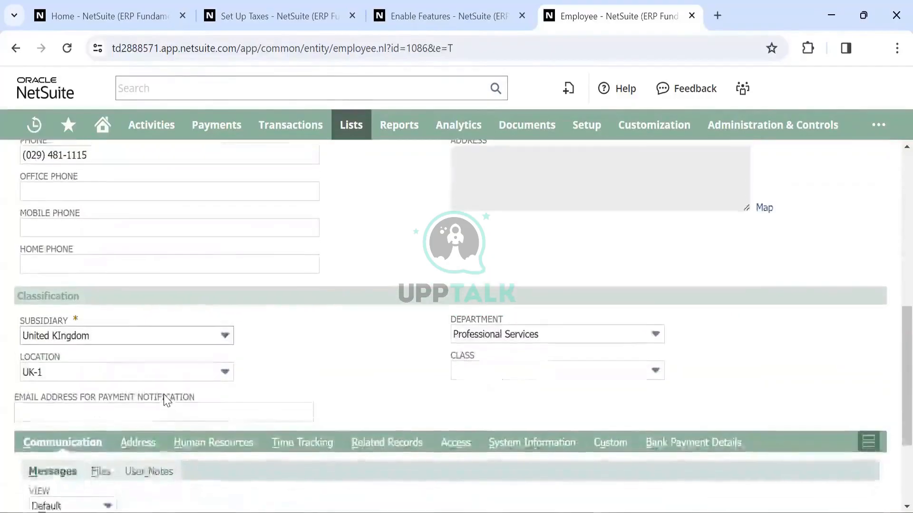
pyautogui.scroll(-2, 163, 402)
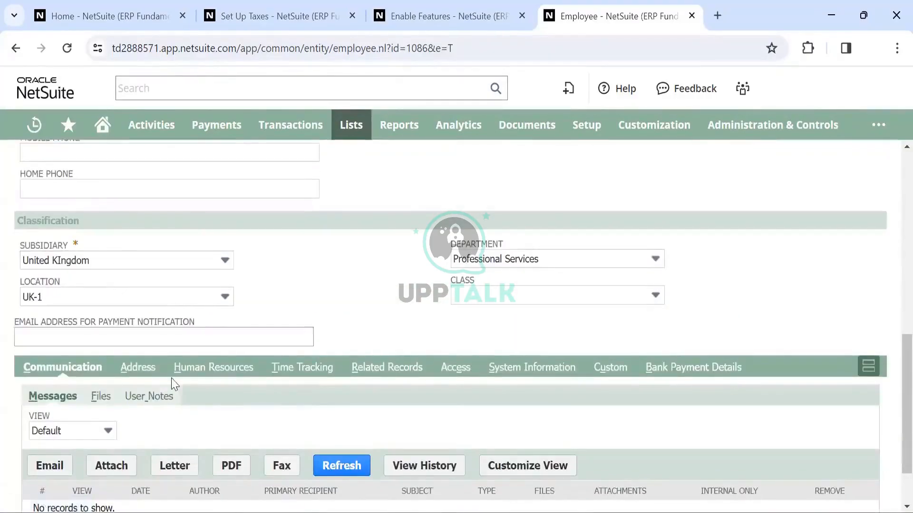
# Step: Open the employee's Access settings and examine the assignable roles and the manual password assignment option
pyautogui.scroll(-2, 169, 382)
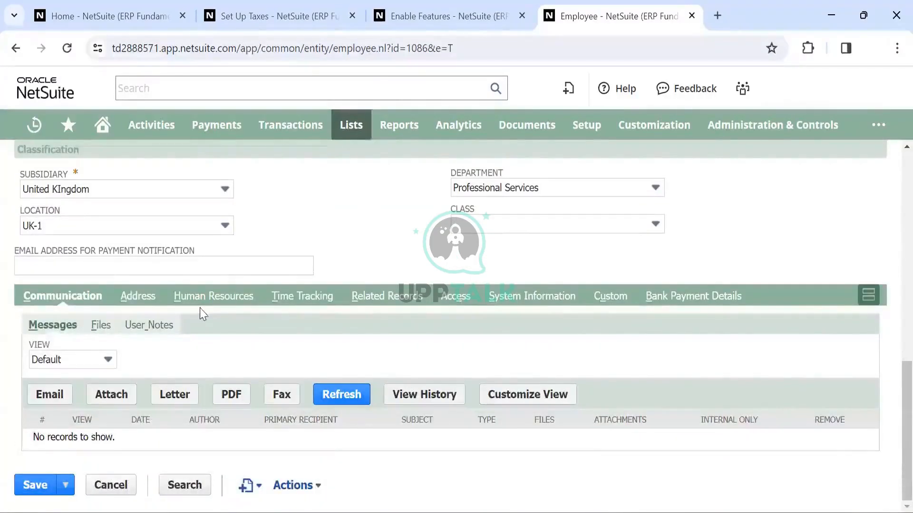
pyautogui.click(454, 298)
pyautogui.scroll(-3, 325, 302)
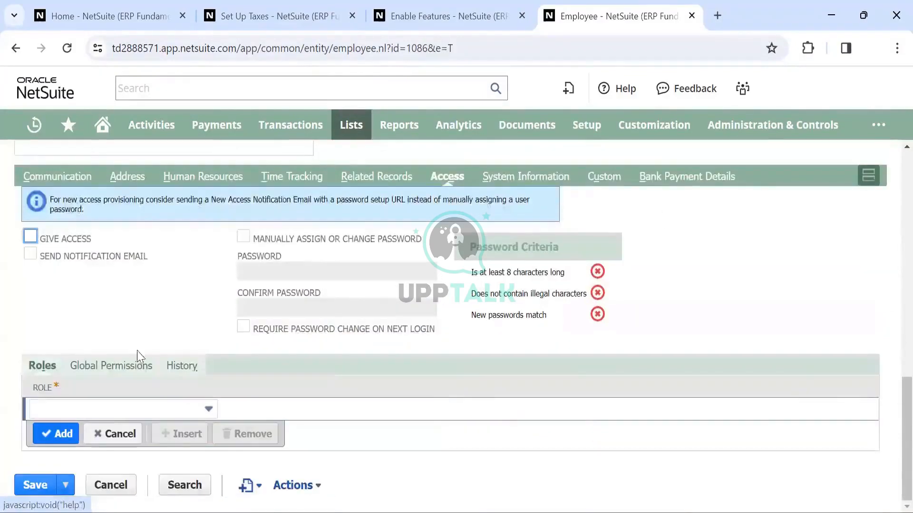
pyautogui.click(145, 412)
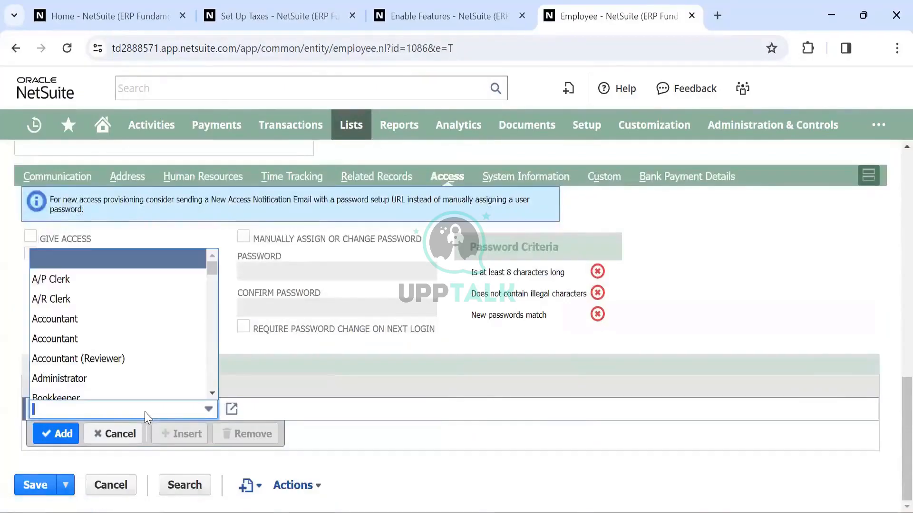
pyautogui.scroll(-1, 105, 316)
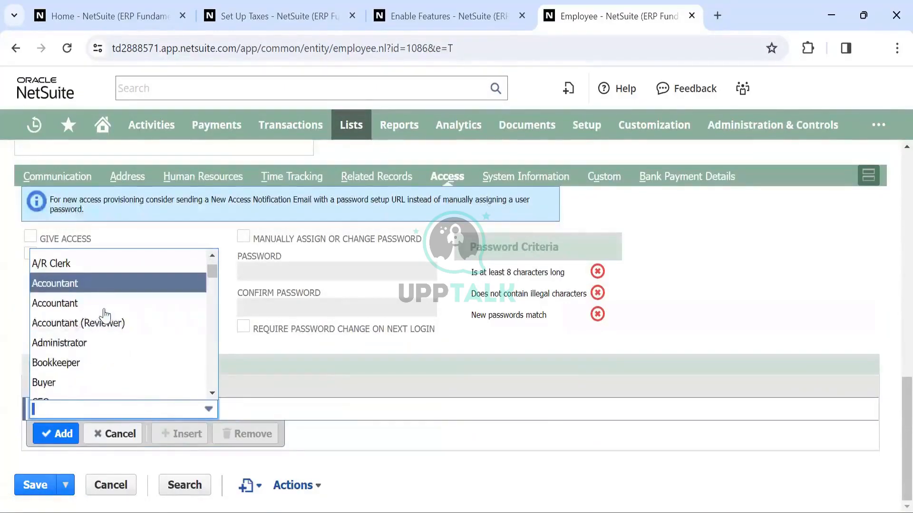
pyautogui.scroll(-1, 116, 326)
pyautogui.scroll(2, 116, 326)
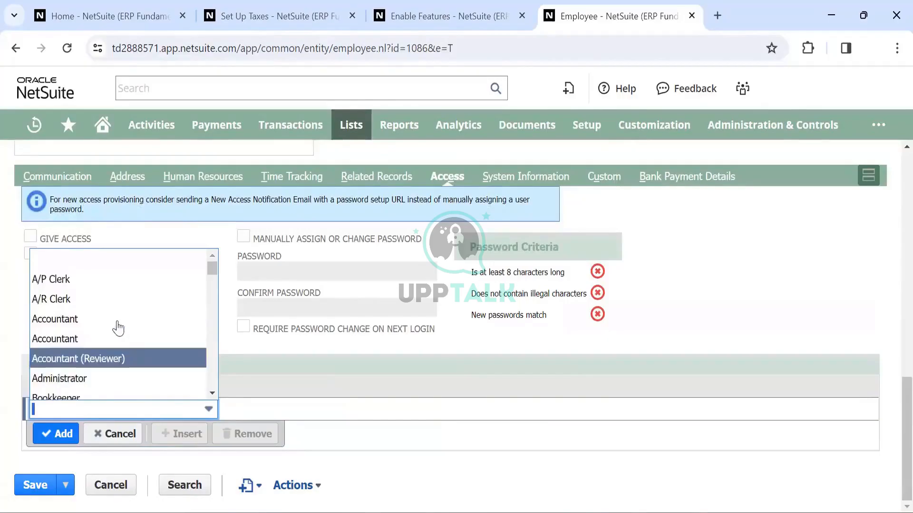
pyautogui.click(356, 468)
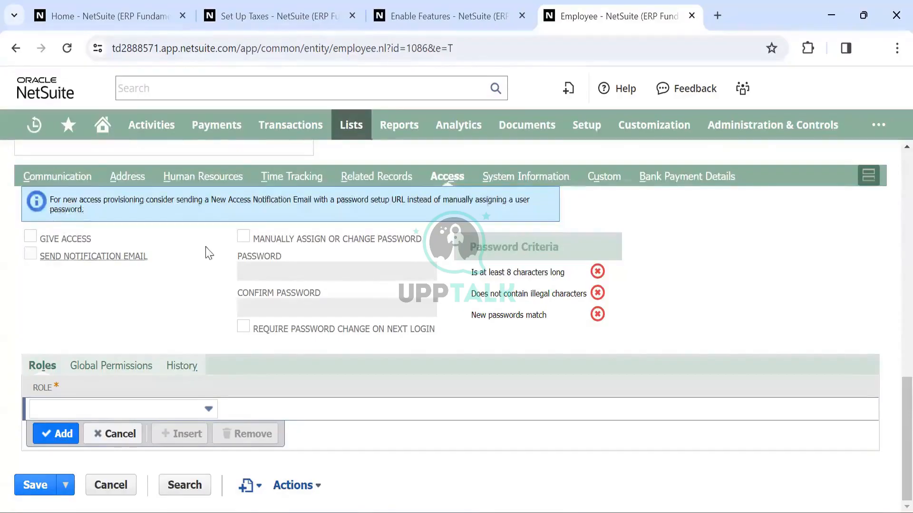
pyautogui.click(245, 237)
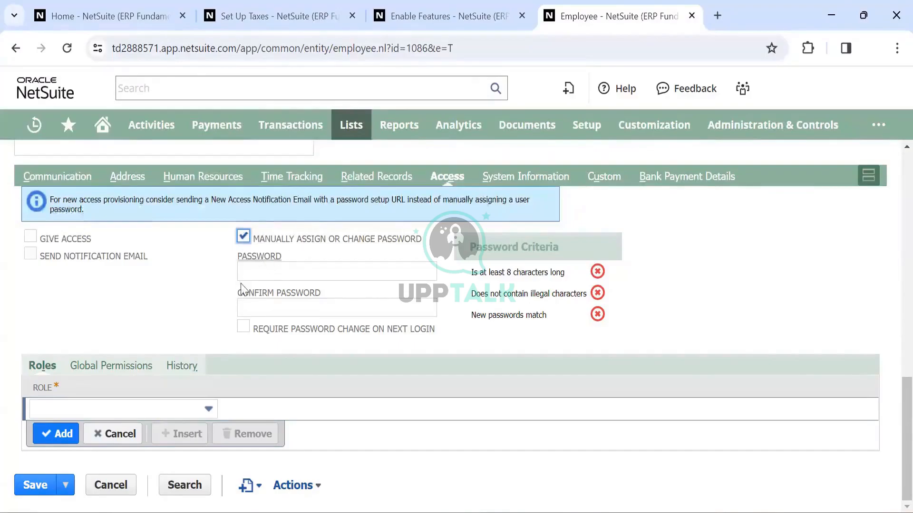
pyautogui.click(243, 237)
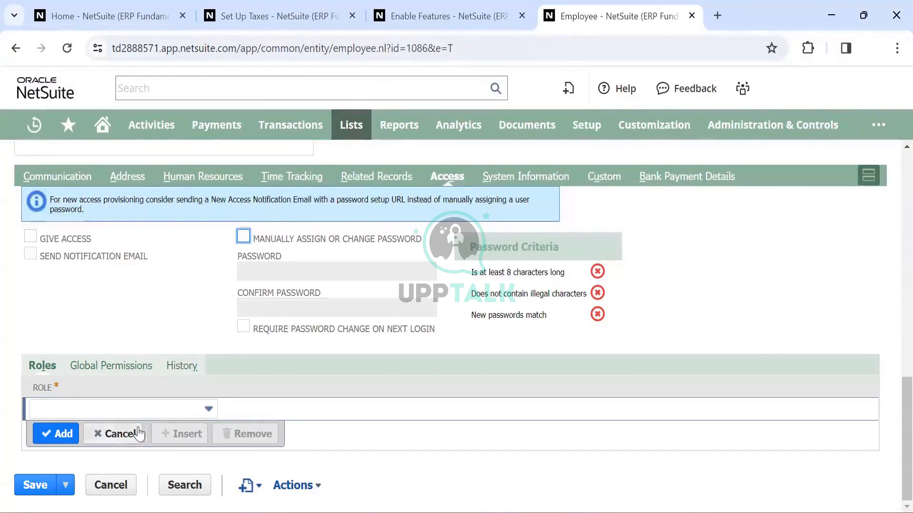
# Step: Look through the available roles and add the Administrator role to the employee
pyautogui.click(154, 429)
pyautogui.click(141, 411)
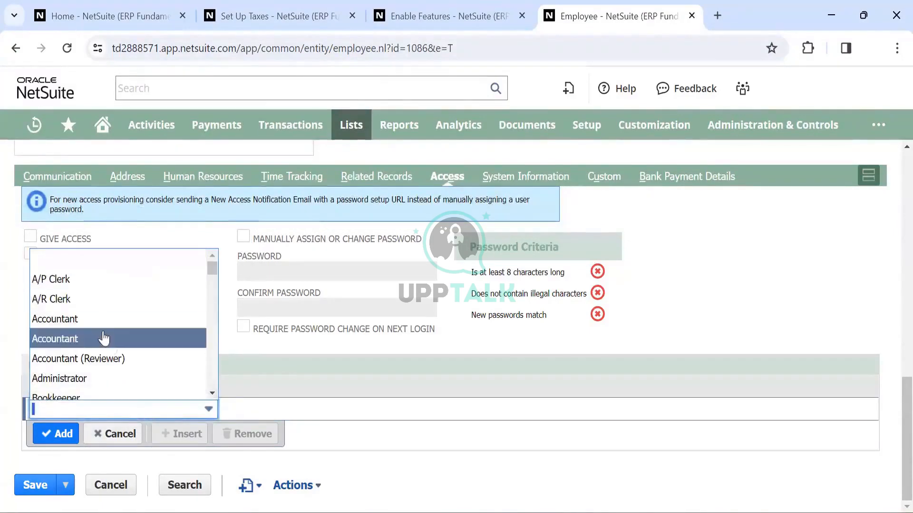
pyautogui.scroll(-5, 107, 342)
pyautogui.scroll(-7, 112, 345)
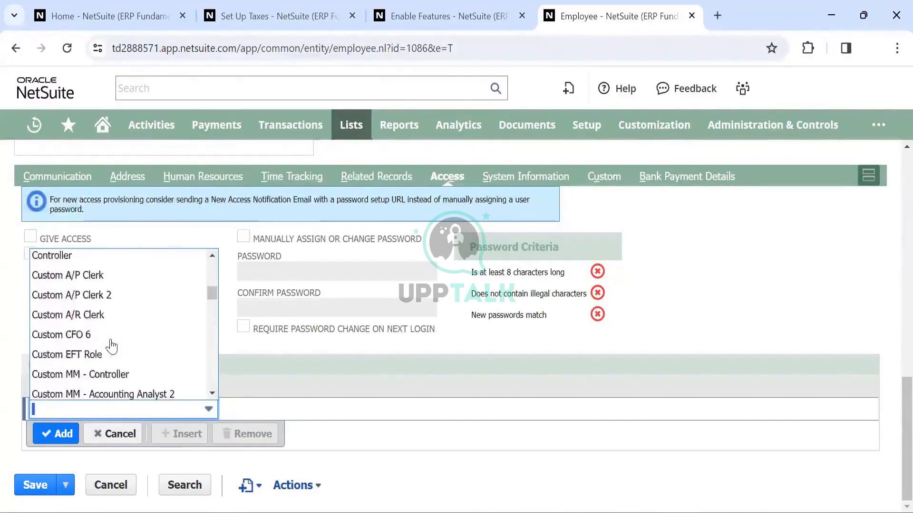
pyautogui.scroll(-2, 111, 335)
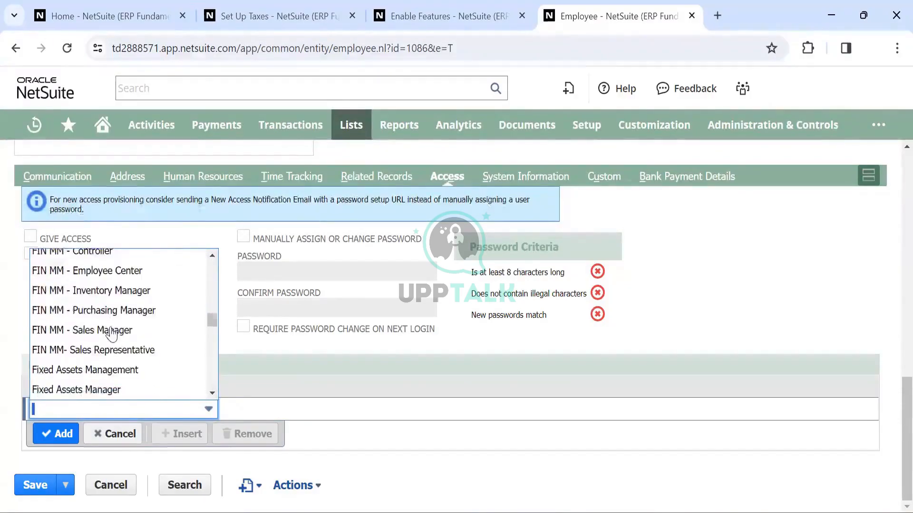
pyautogui.scroll(15, 110, 335)
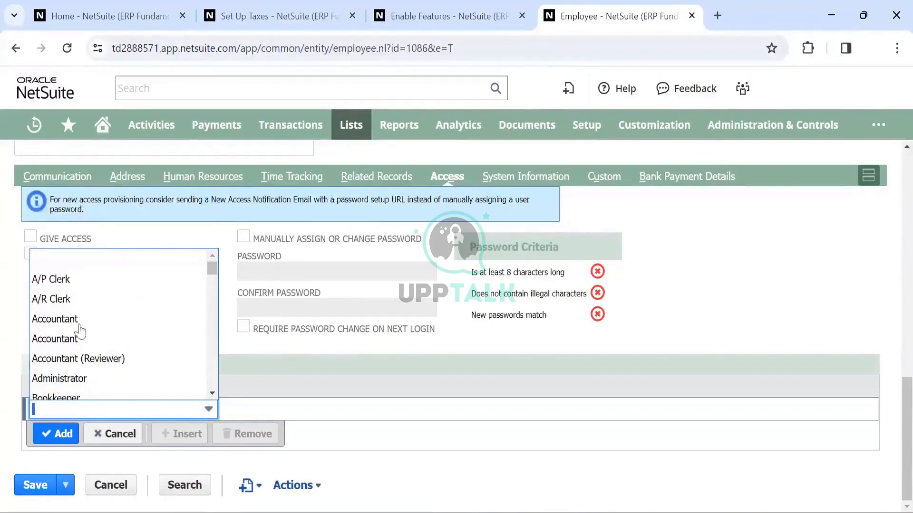
pyautogui.click(76, 380)
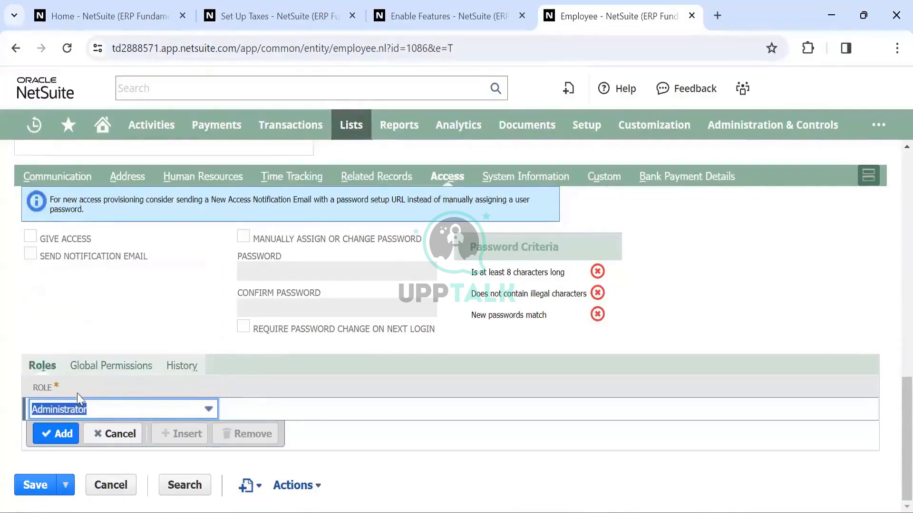
pyautogui.click(63, 442)
# Step: Add the Accountant role to the employee and look through the role choices for another entry
pyautogui.click(69, 431)
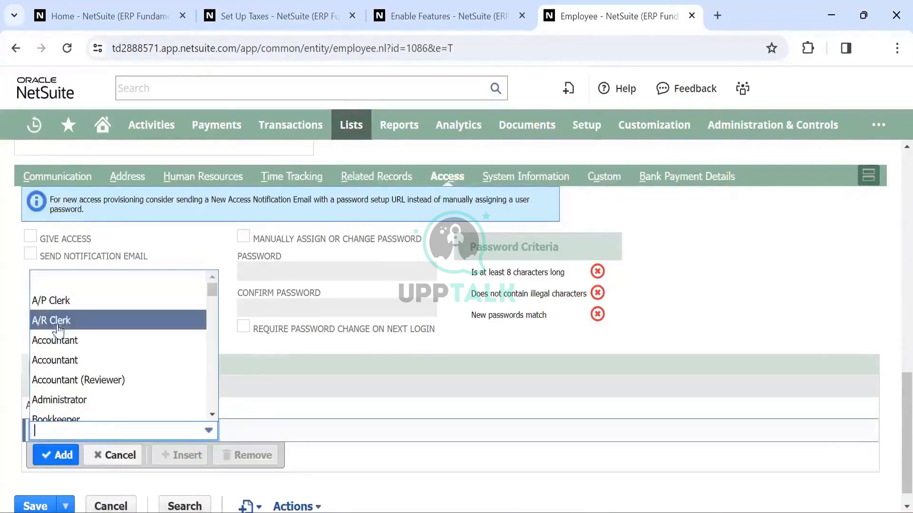
pyautogui.click(65, 345)
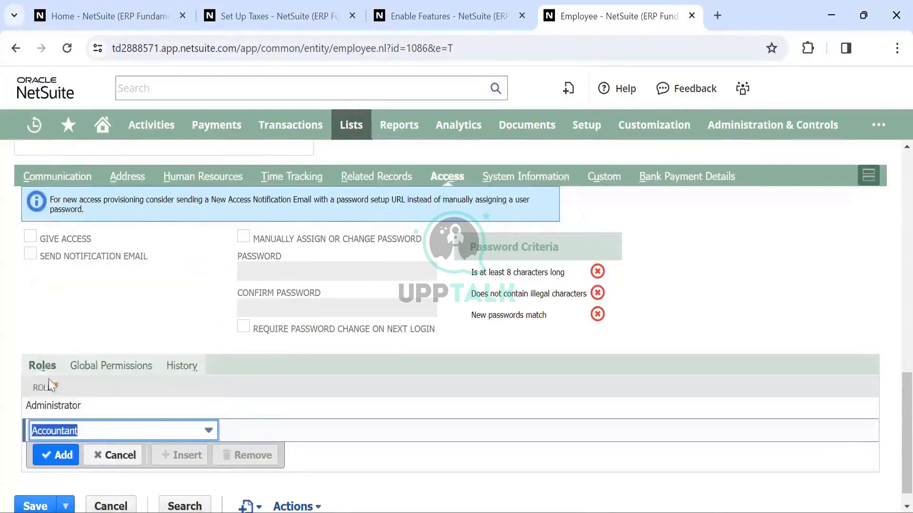
pyautogui.click(56, 457)
pyautogui.click(114, 452)
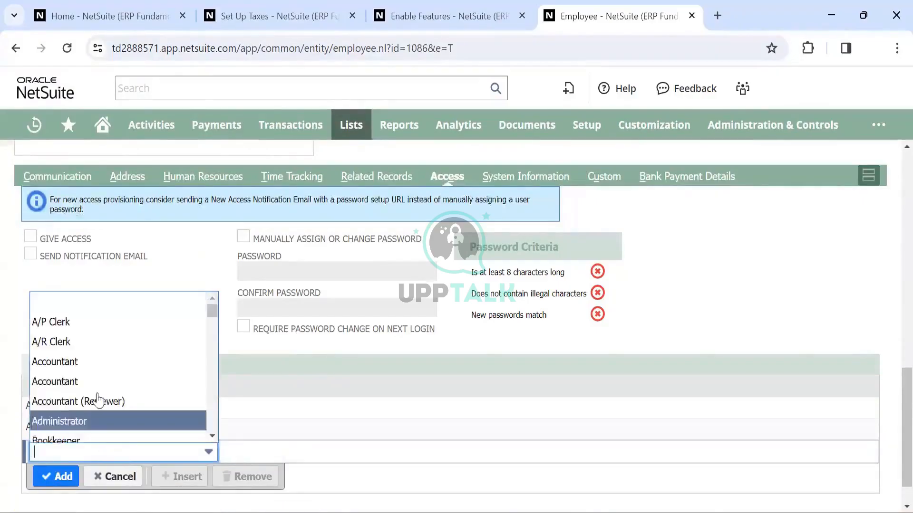
pyautogui.scroll(-2, 98, 401)
pyautogui.scroll(2, 98, 401)
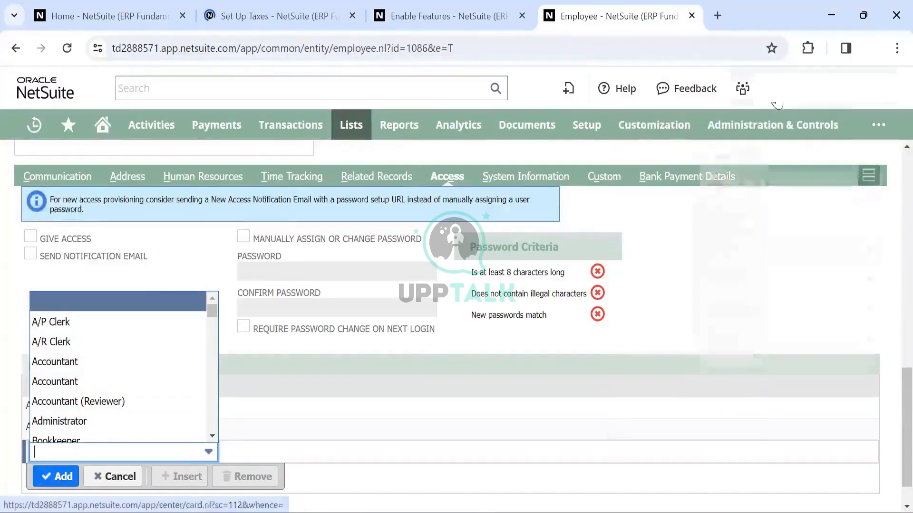
# Step: Open the Login Audit Trail search from the Users/Roles setup in a new browser tab and switch to it
pyautogui.moveTo(778, 91)
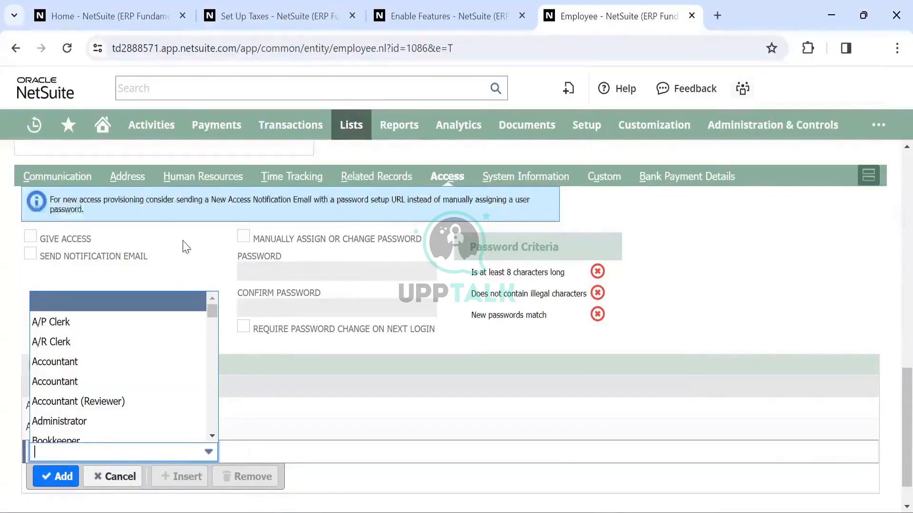
pyautogui.scroll(10, 186, 247)
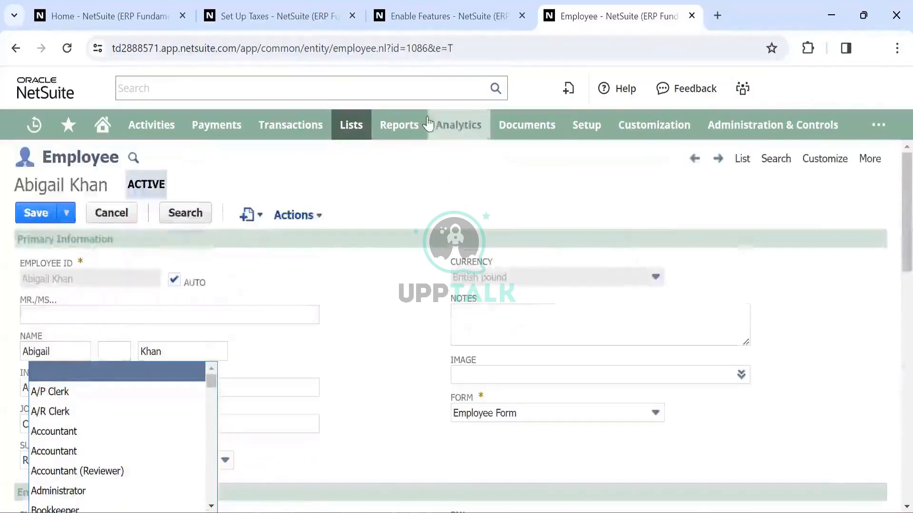
pyautogui.moveTo(581, 127)
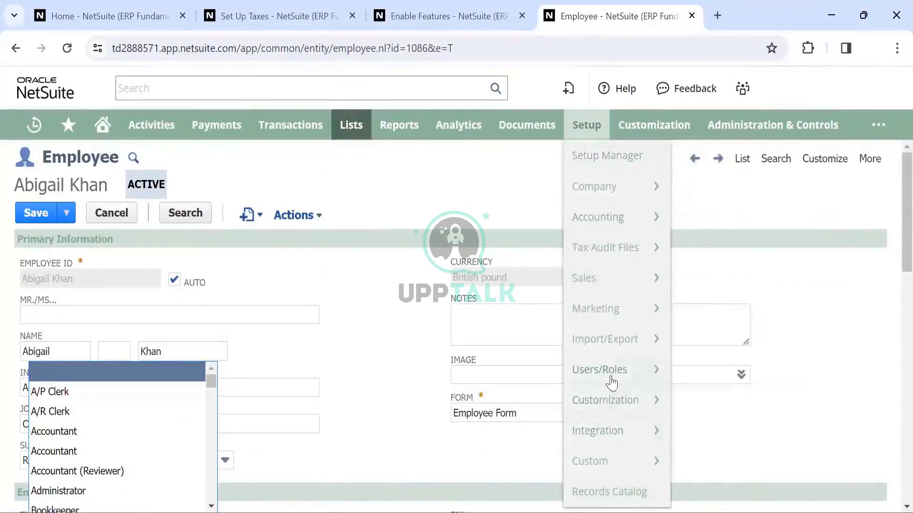
pyautogui.moveTo(655, 377)
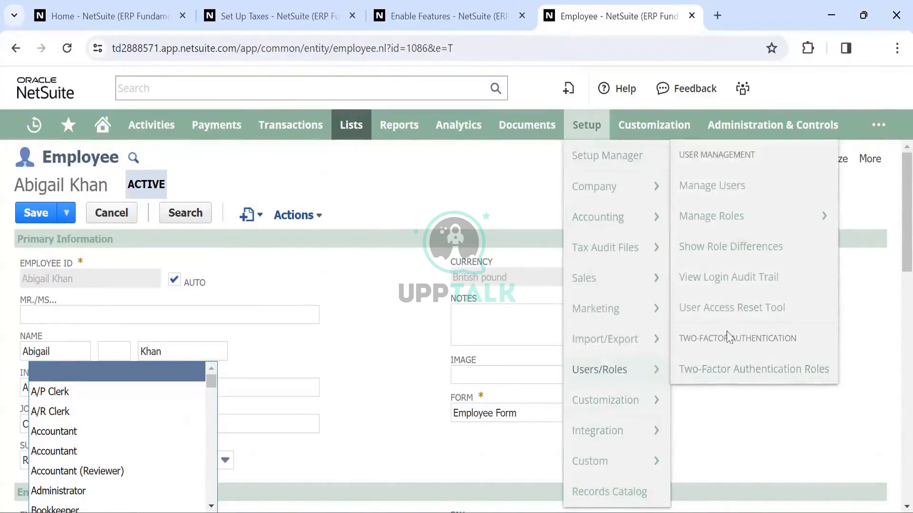
pyautogui.moveTo(701, 209)
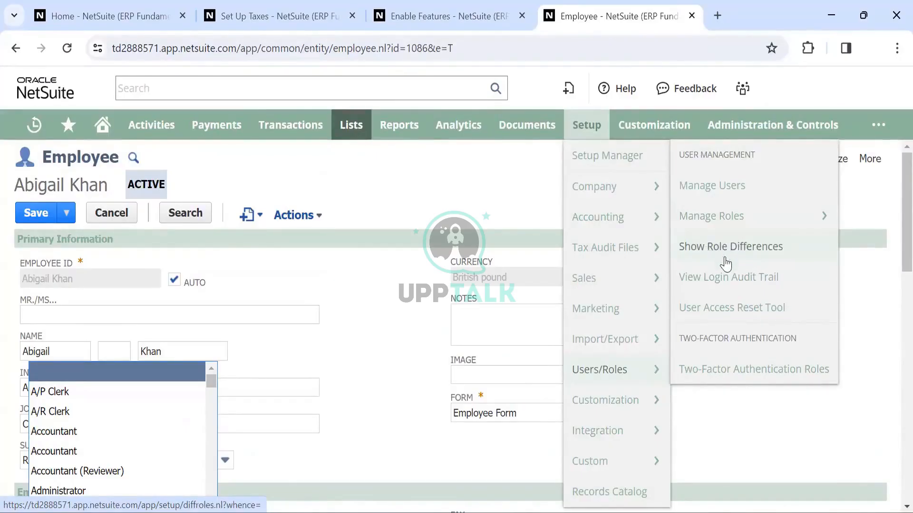
pyautogui.rightClick(746, 283)
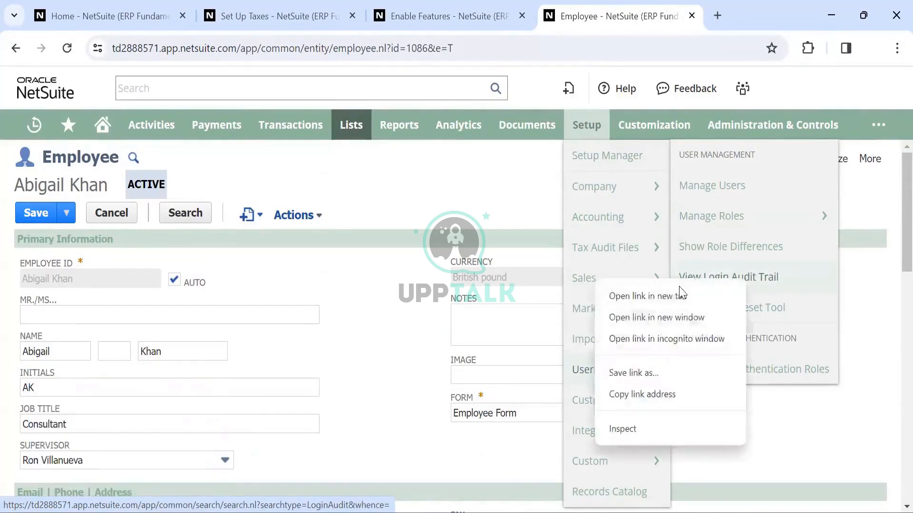
pyautogui.click(626, 296)
pyautogui.click(661, 13)
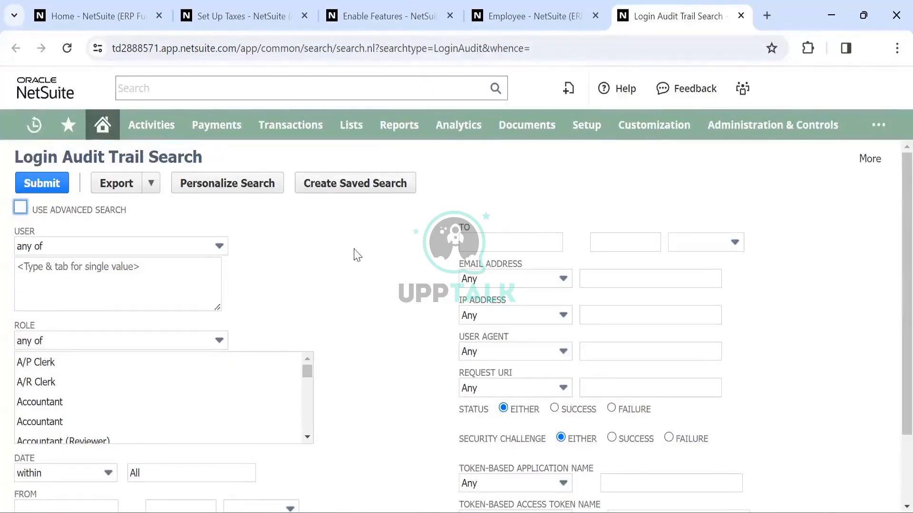
# Step: Run the Login Audit Trail search with default criteria, dismiss the analytics promotion, and look over the results and filters
pyautogui.click(47, 182)
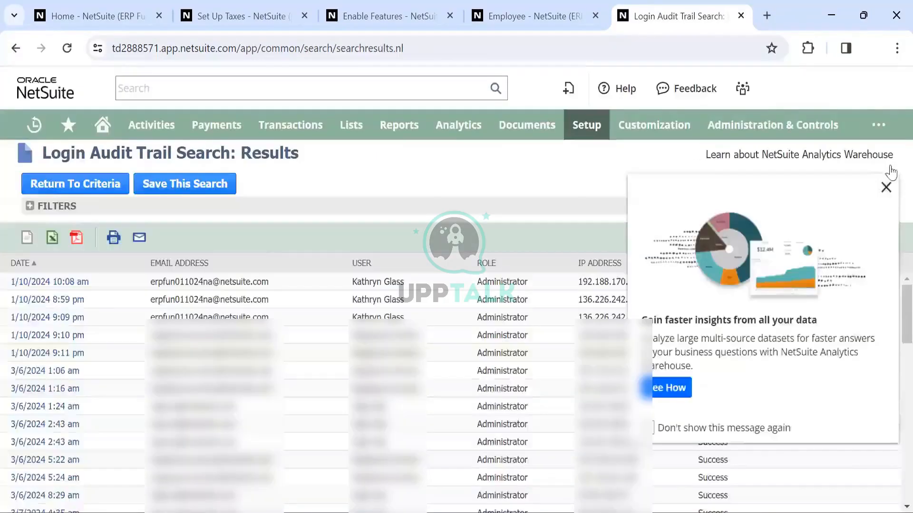
pyautogui.click(885, 187)
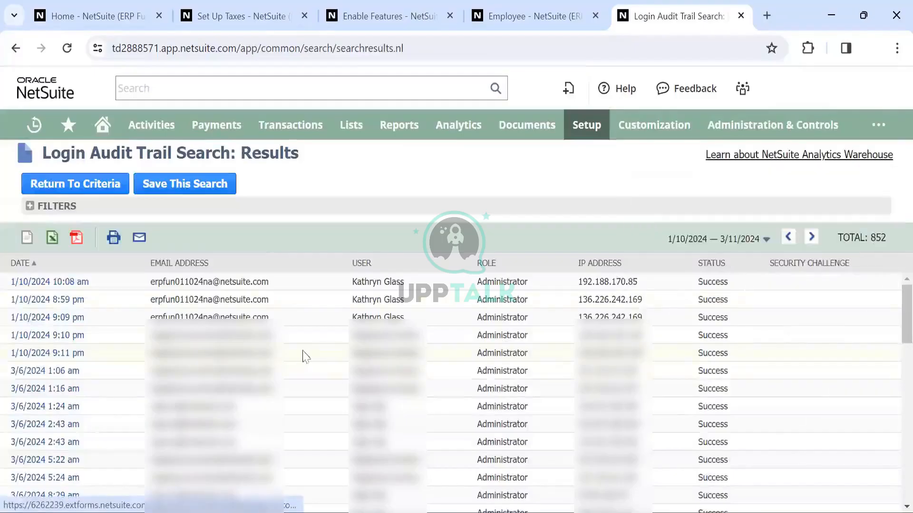
pyautogui.scroll(-2, 176, 372)
pyautogui.scroll(2, 176, 371)
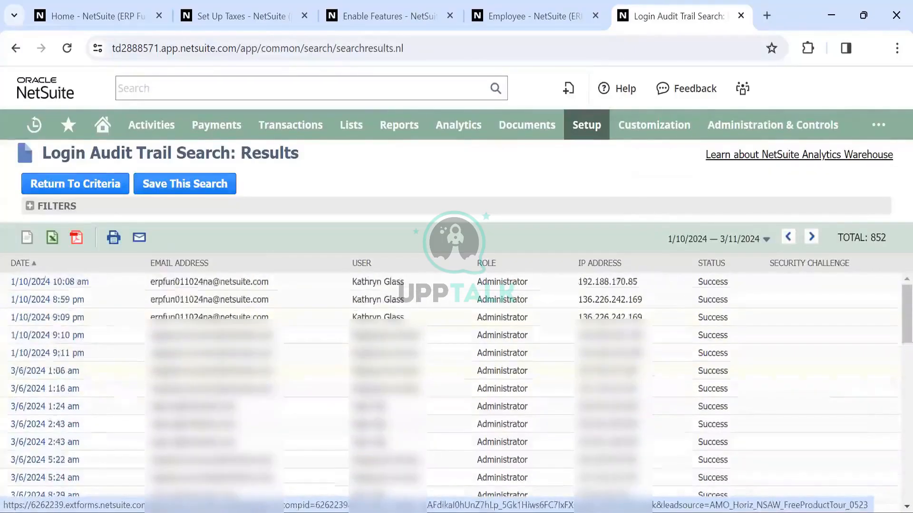
pyautogui.click(29, 206)
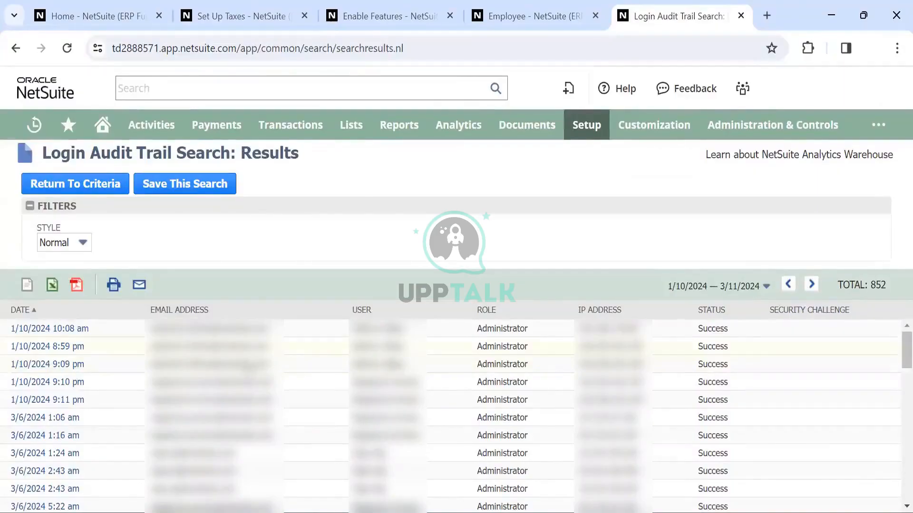
pyautogui.scroll(-1, 249, 367)
pyautogui.scroll(1, 248, 367)
# Step: Look over the remaining Setup categories, including Import/Export, Customization and Integration
pyautogui.moveTo(594, 317)
pyautogui.moveTo(613, 338)
pyautogui.moveTo(586, 125)
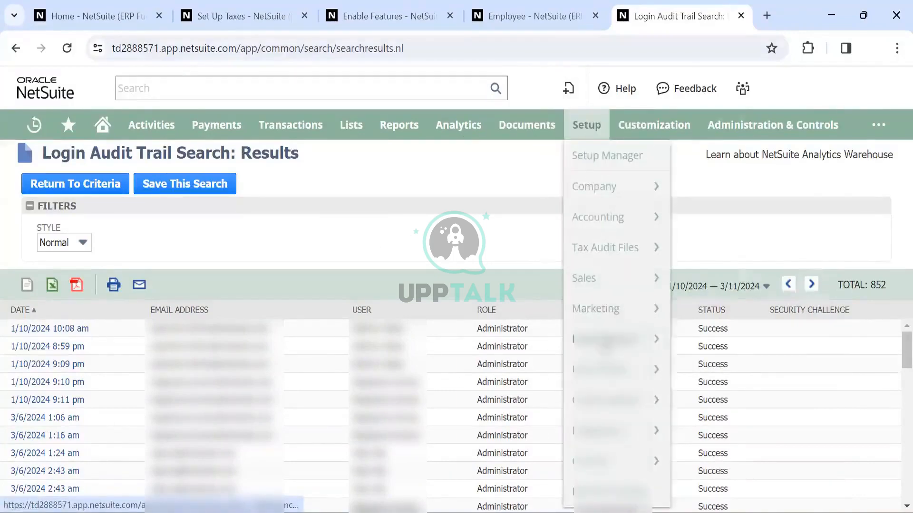
pyautogui.moveTo(613, 400)
pyautogui.moveTo(618, 338)
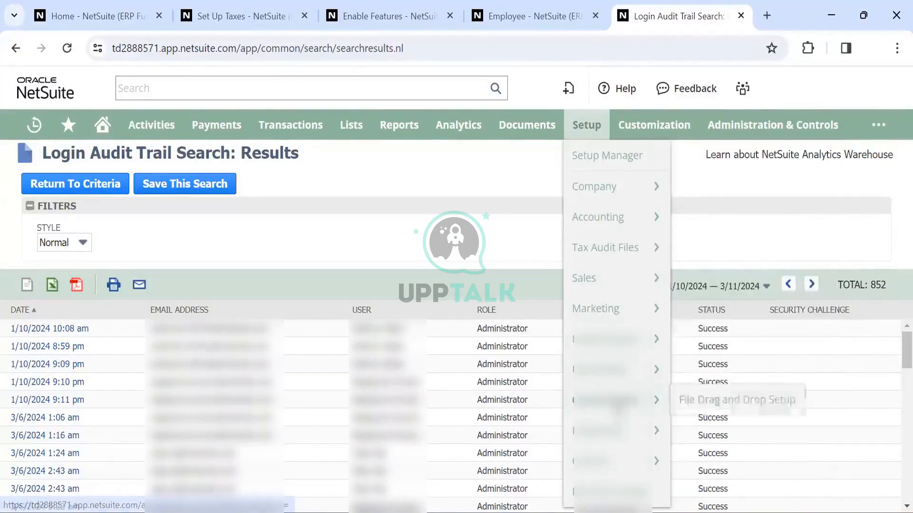
pyautogui.moveTo(604, 427)
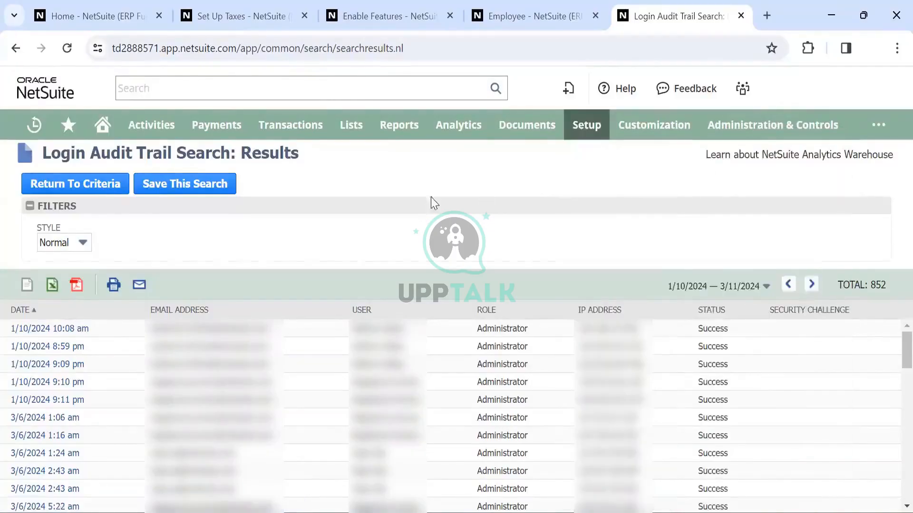
# Step: Look over the Documents options, including Files with the File Cabinet, the template types and Mail Merge
pyautogui.moveTo(522, 123)
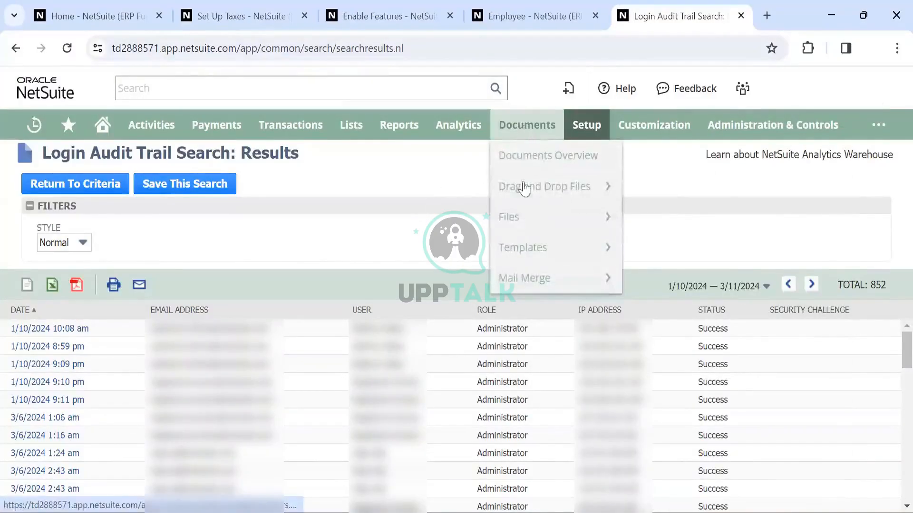
pyautogui.moveTo(523, 226)
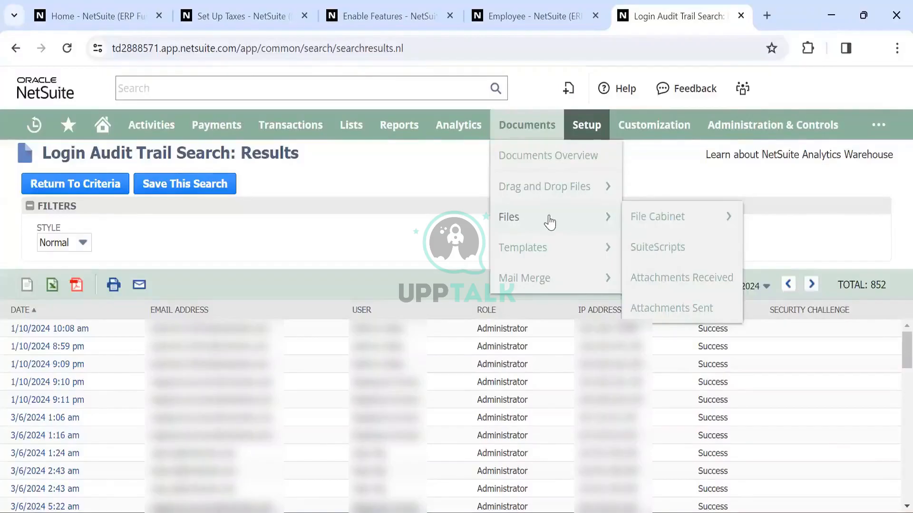
pyautogui.moveTo(654, 228)
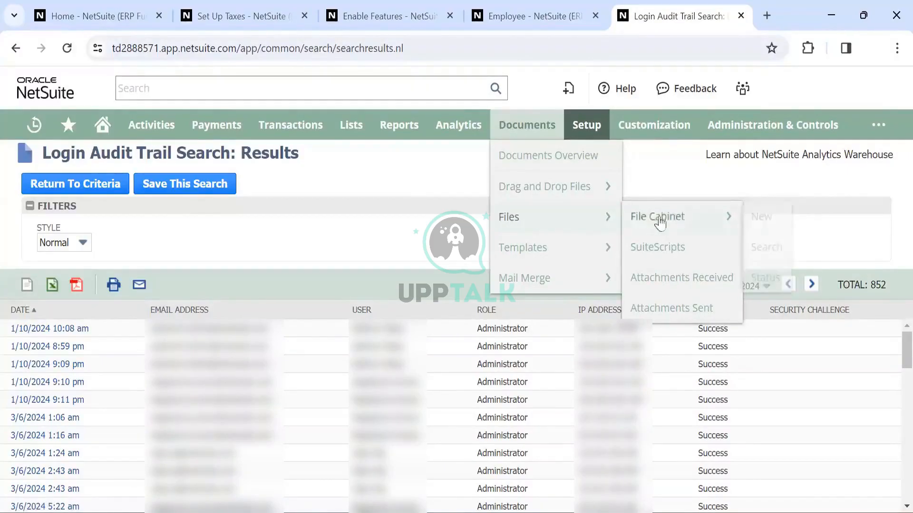
pyautogui.moveTo(534, 246)
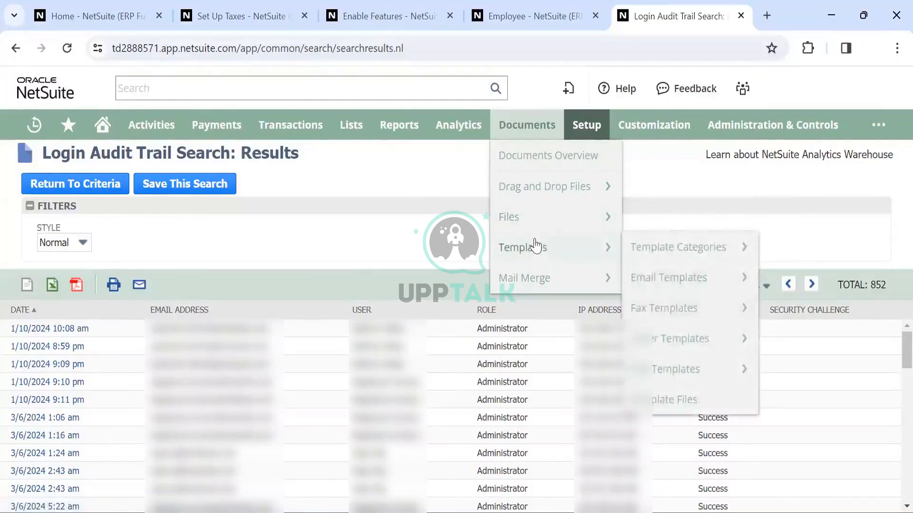
pyautogui.moveTo(656, 252)
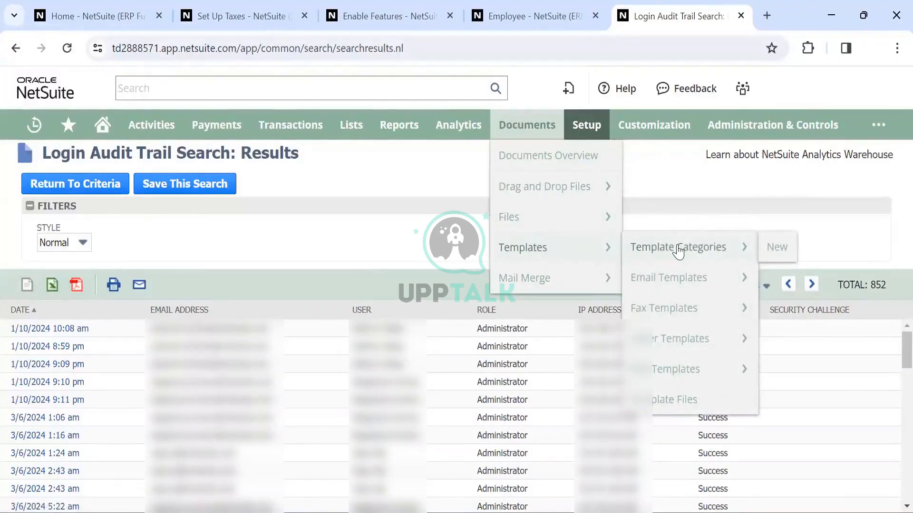
pyautogui.moveTo(682, 283)
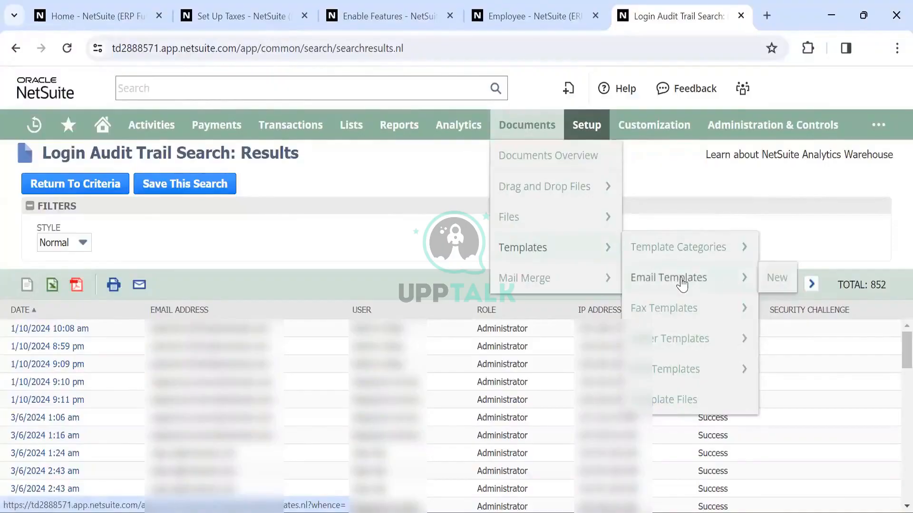
pyautogui.moveTo(679, 345)
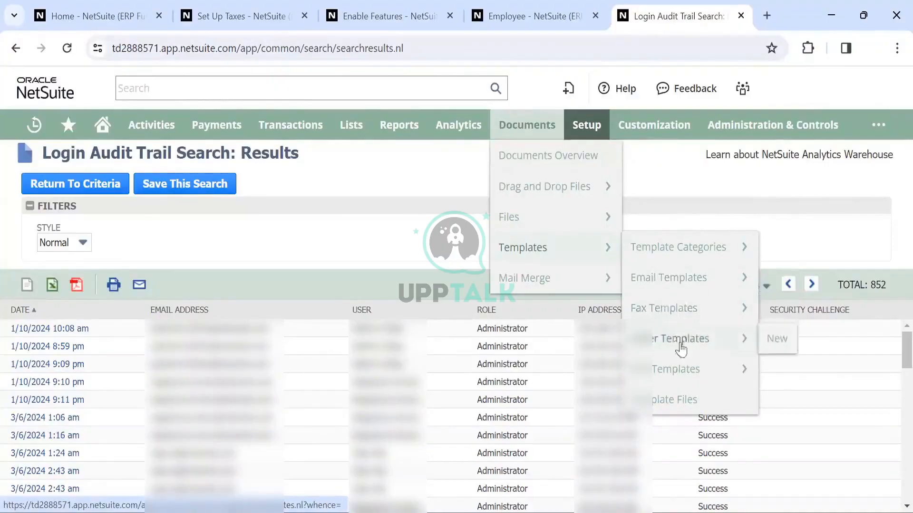
pyautogui.moveTo(685, 373)
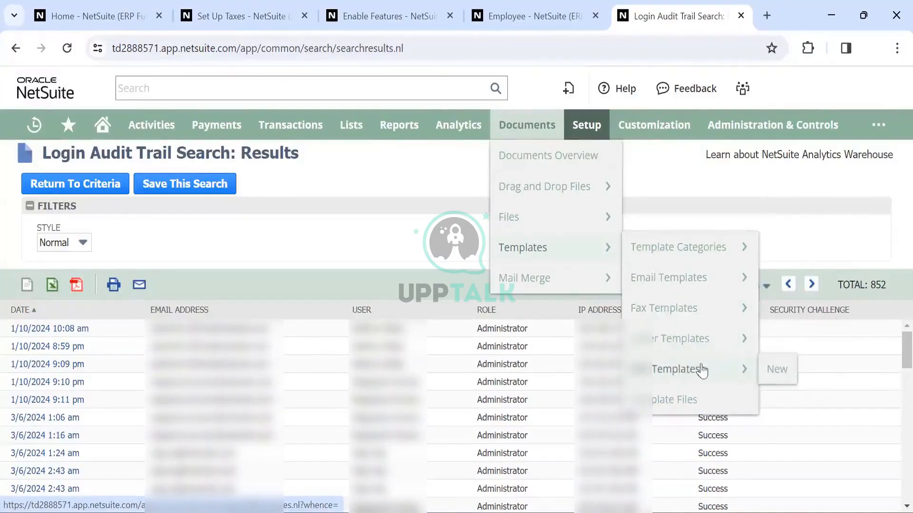
pyautogui.moveTo(552, 284)
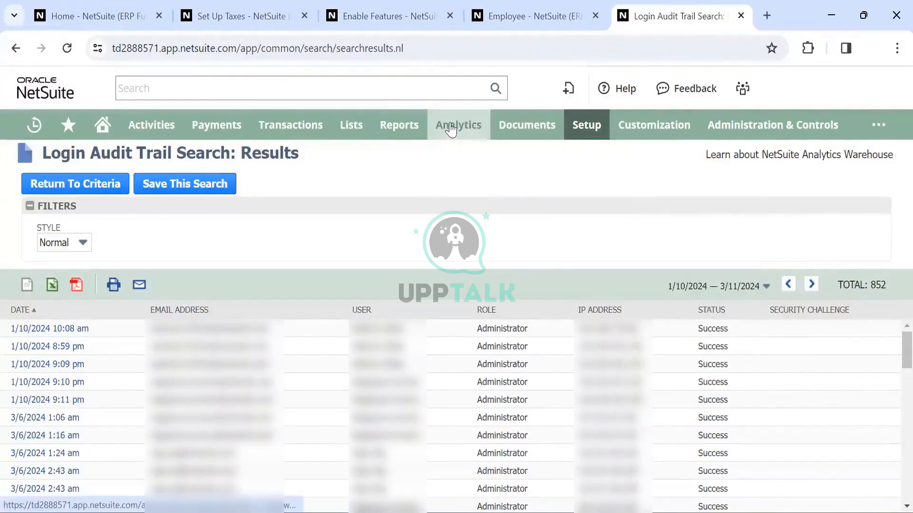
# Step: Look over the available Reports options, from new and saved reports through searches to the Financial category
pyautogui.moveTo(390, 132)
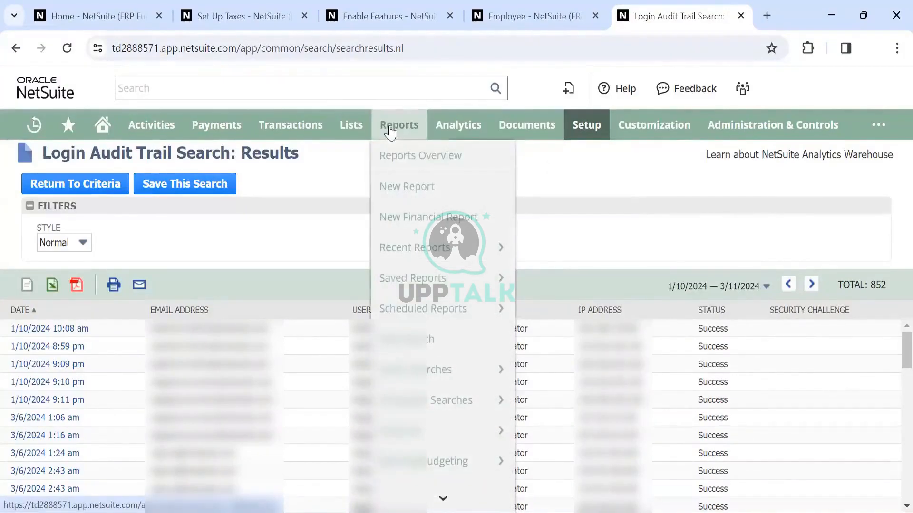
pyautogui.moveTo(421, 281)
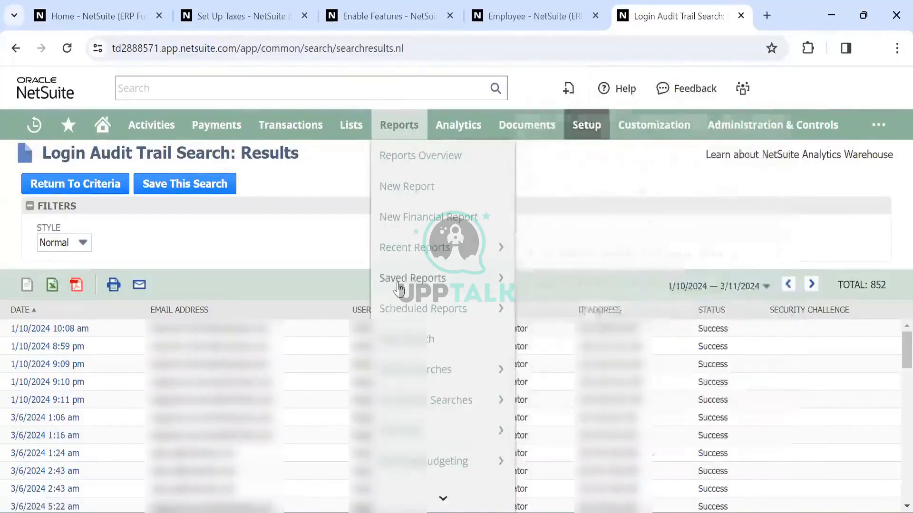
pyautogui.scroll(-3, 404, 266)
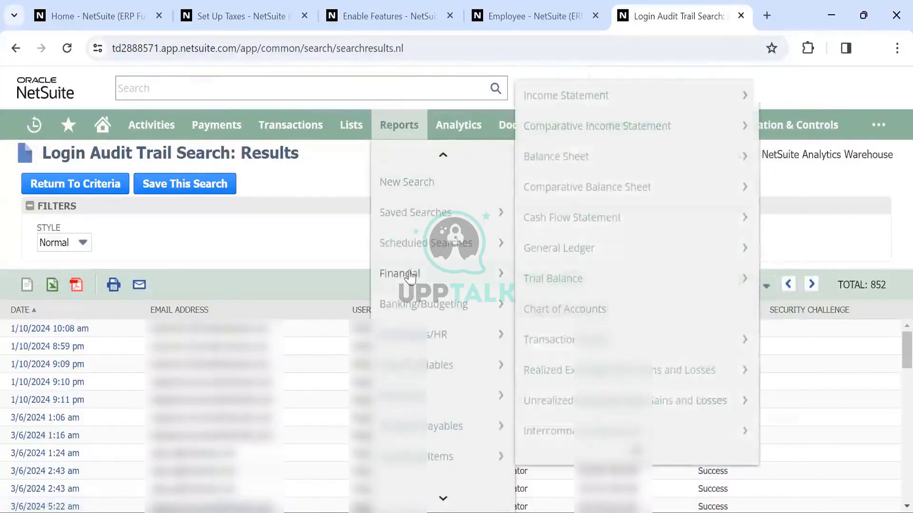
pyautogui.moveTo(617, 113)
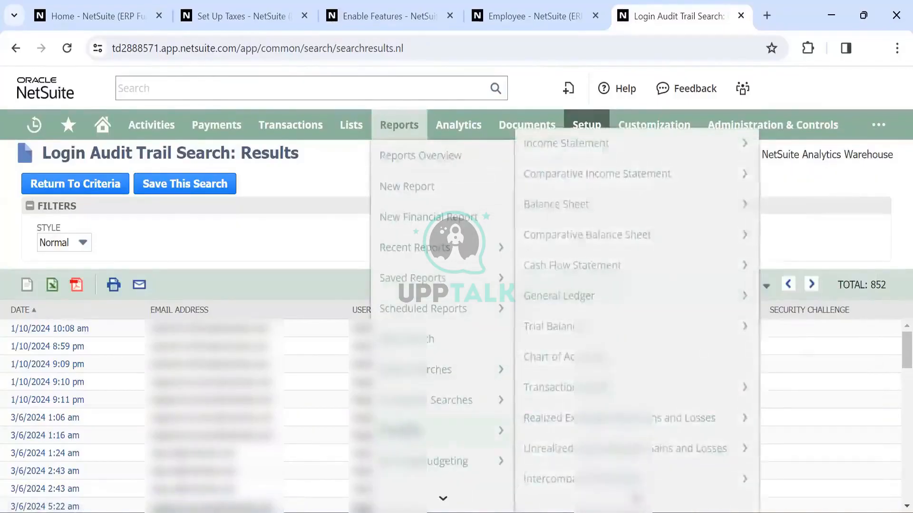
pyautogui.scroll(-2, 409, 430)
pyautogui.scroll(-2, 410, 431)
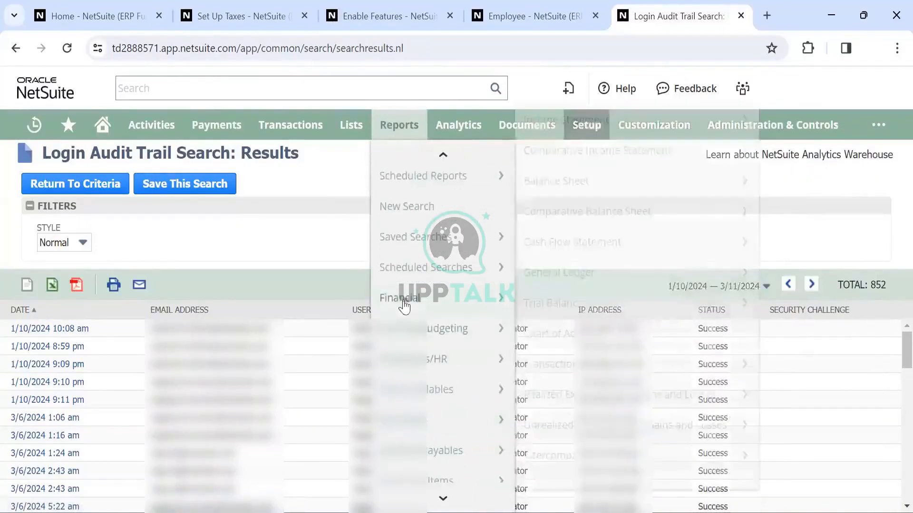
# Step: Examine the remaining report categories, including Employees/HR, Vendors/Payables, Inventory/Items, Order Management and pipeline analysis
pyautogui.moveTo(405, 328)
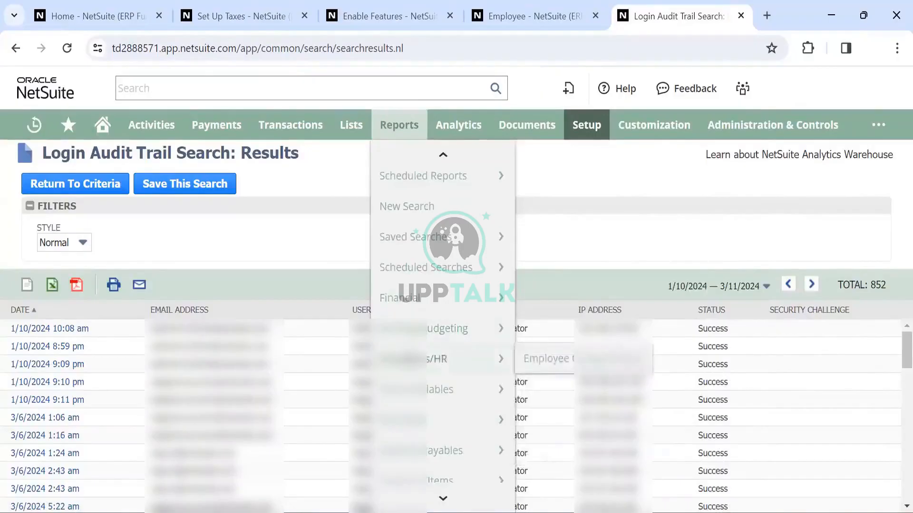
pyautogui.scroll(-3, 409, 361)
pyautogui.scroll(-1, 406, 292)
pyautogui.moveTo(403, 309)
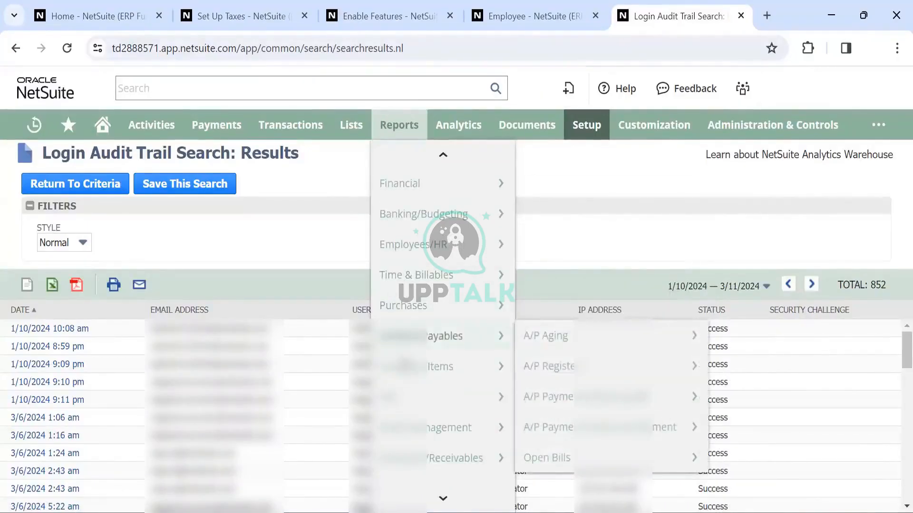
pyautogui.scroll(-5, 404, 366)
pyautogui.moveTo(404, 366)
pyautogui.scroll(-3, 404, 366)
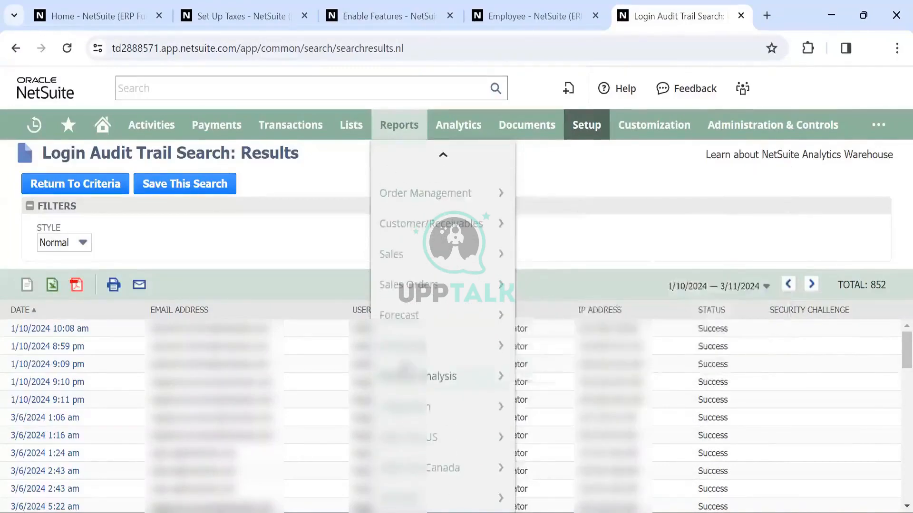
pyautogui.scroll(3, 404, 368)
pyautogui.scroll(-3, 404, 368)
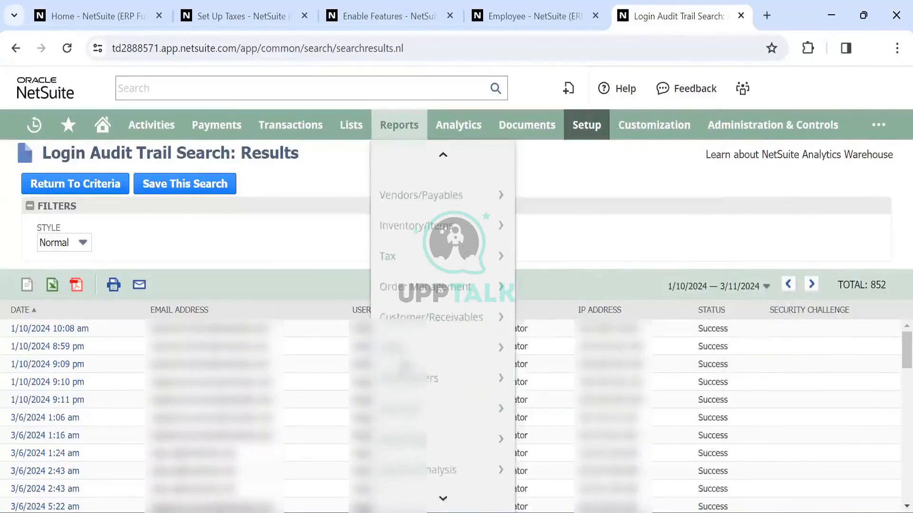
pyautogui.scroll(-1, 394, 315)
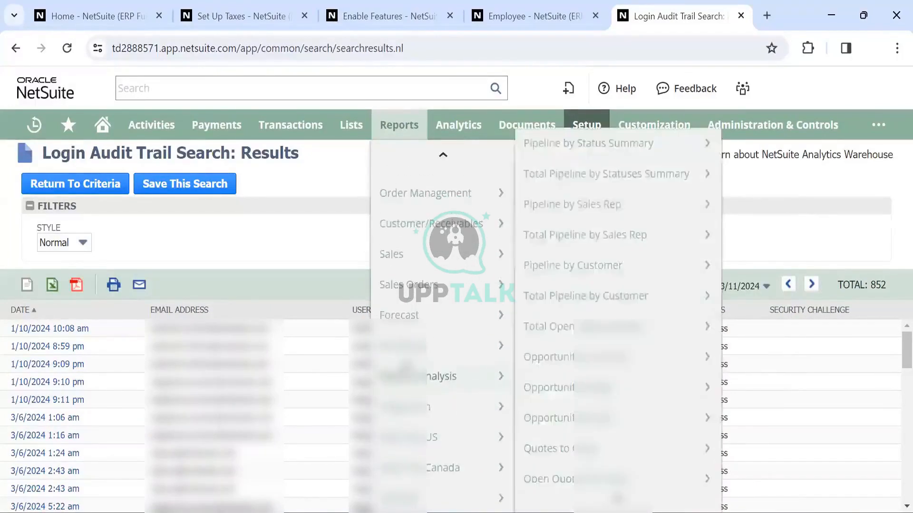
pyautogui.scroll(4, 394, 315)
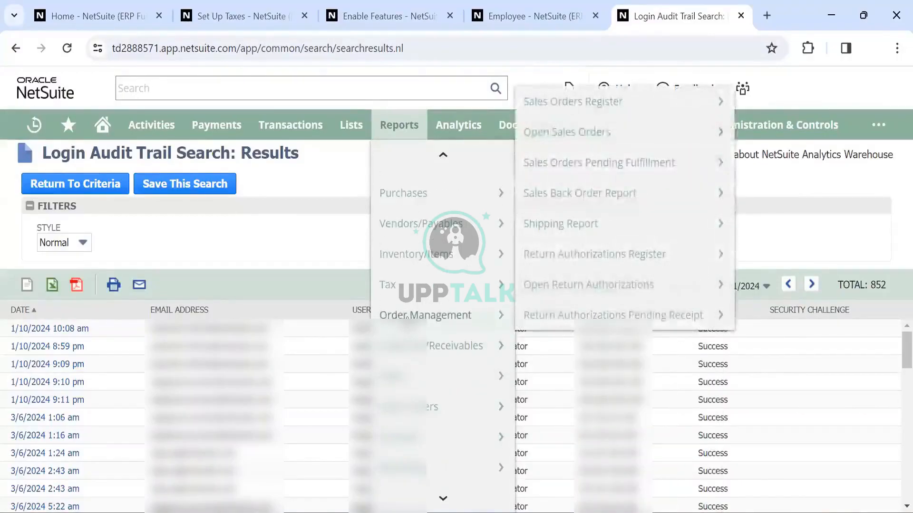
pyautogui.moveTo(402, 248)
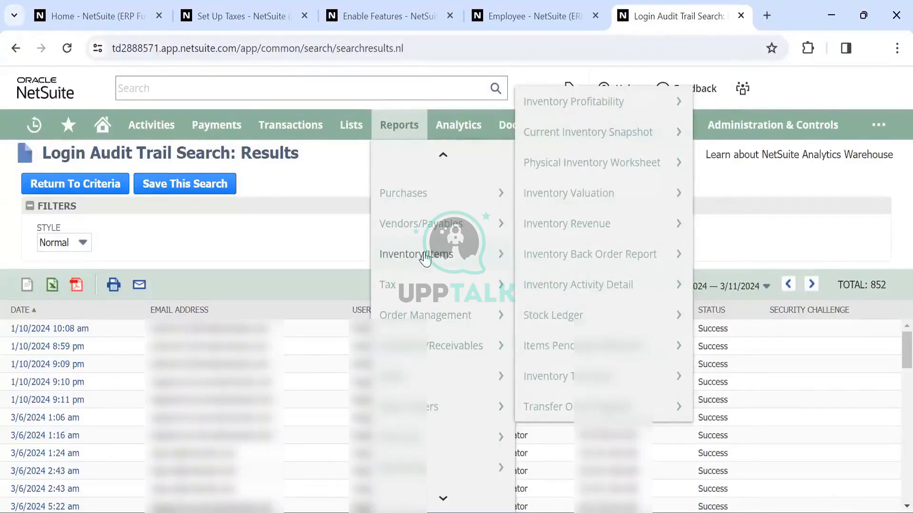
pyautogui.scroll(3, 428, 177)
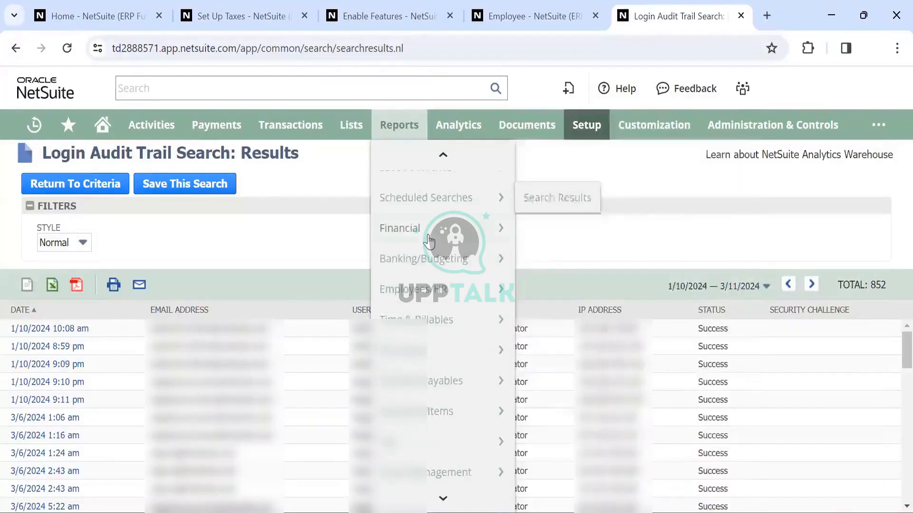
# Step: Look through the full list of Financial reports, including Balance Sheet, General Ledger, Chart of Accounts and intercompany reports
pyautogui.moveTo(429, 237)
pyautogui.moveTo(573, 214)
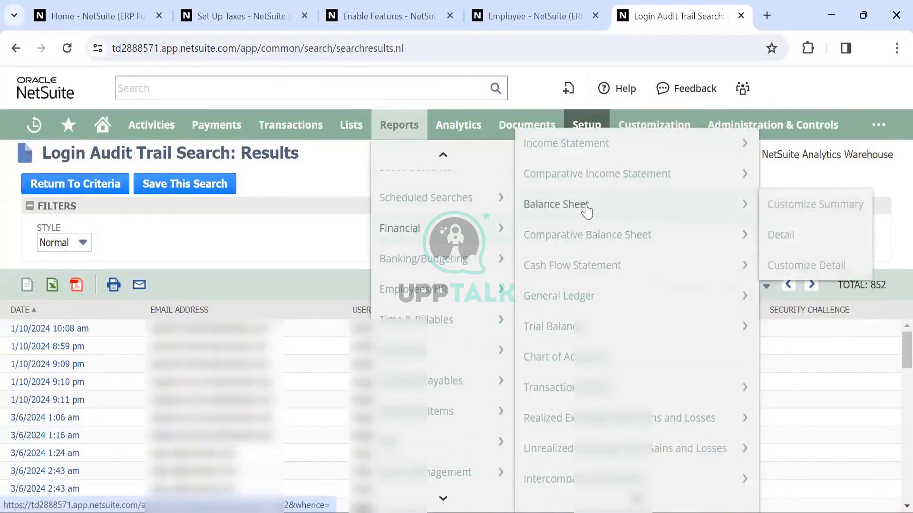
pyautogui.moveTo(590, 305)
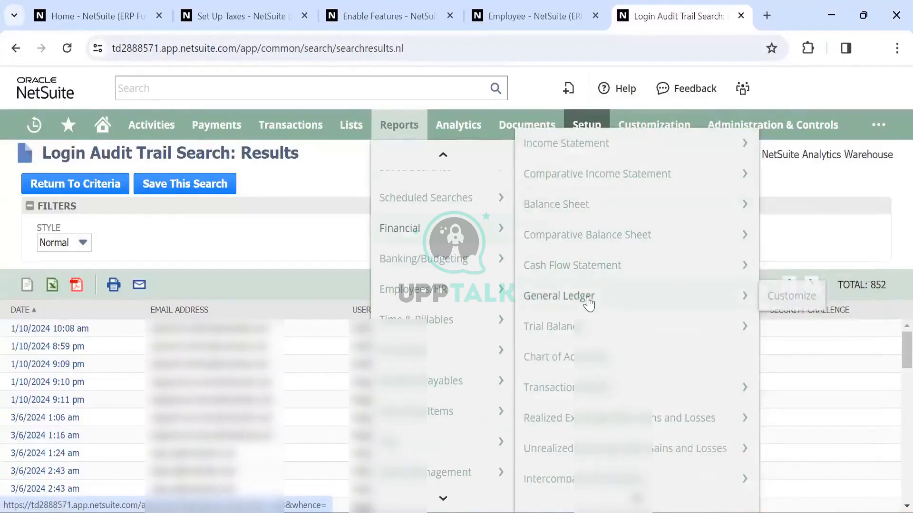
pyautogui.scroll(-3, 590, 371)
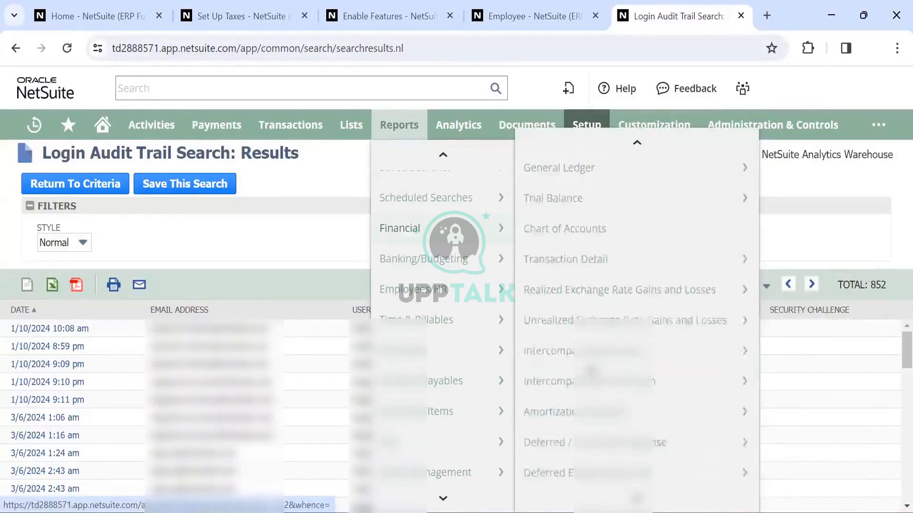
pyautogui.scroll(-3, 591, 370)
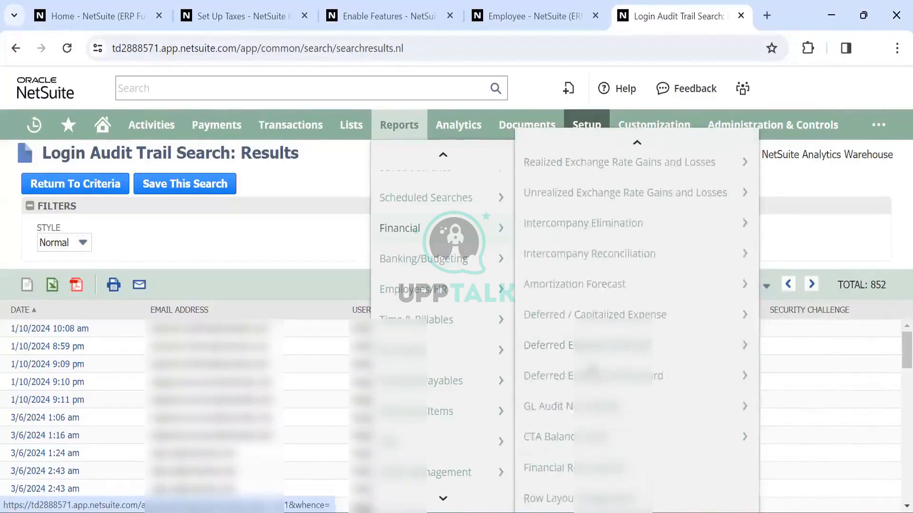
pyautogui.scroll(5, 593, 369)
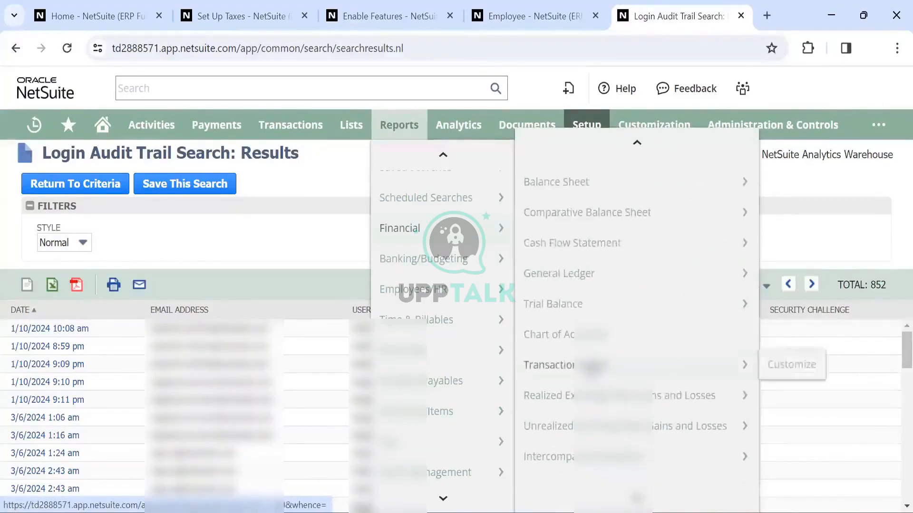
pyautogui.scroll(2, 590, 364)
pyautogui.scroll(-1, 584, 359)
pyautogui.scroll(1, 580, 356)
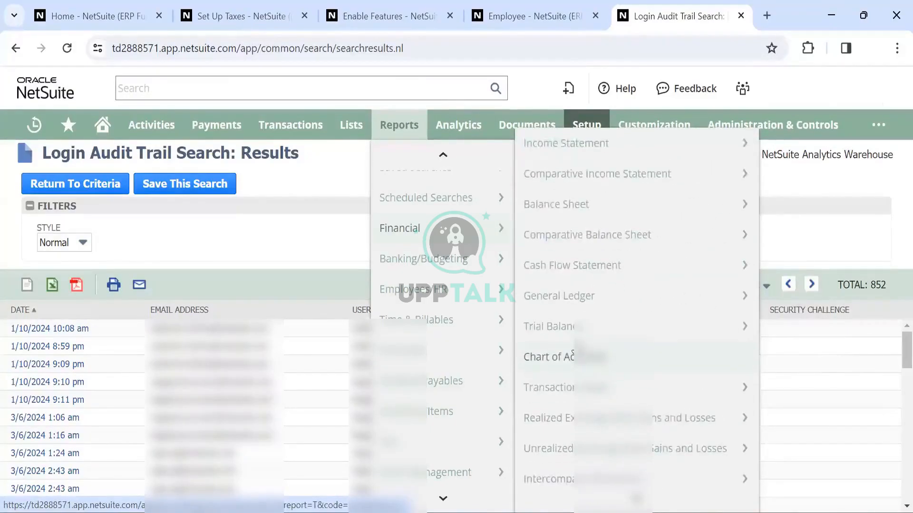
# Step: Open the Balance Sheet report from the Financial reports
pyautogui.moveTo(585, 319)
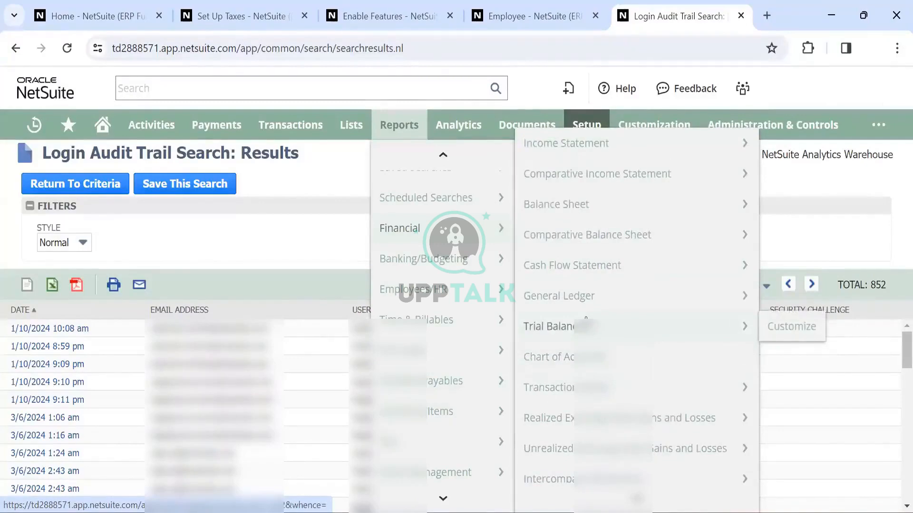
pyautogui.moveTo(559, 214)
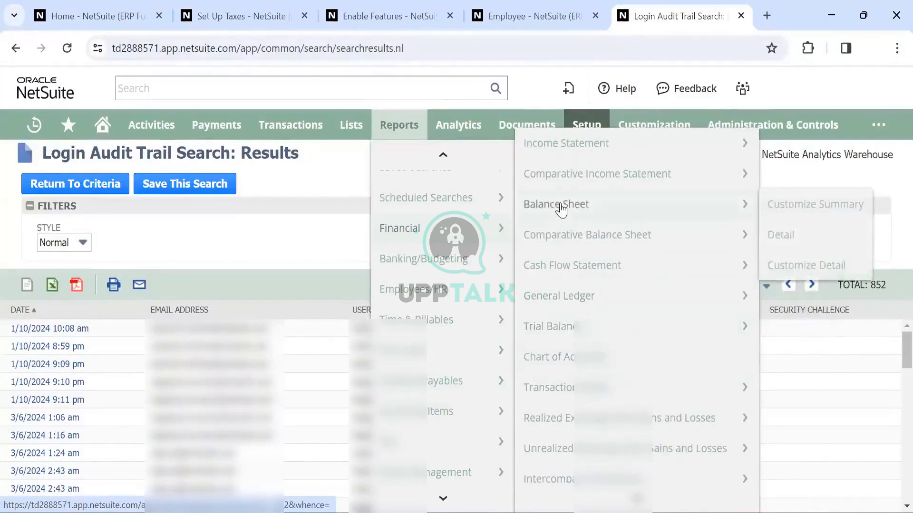
pyautogui.click(562, 209)
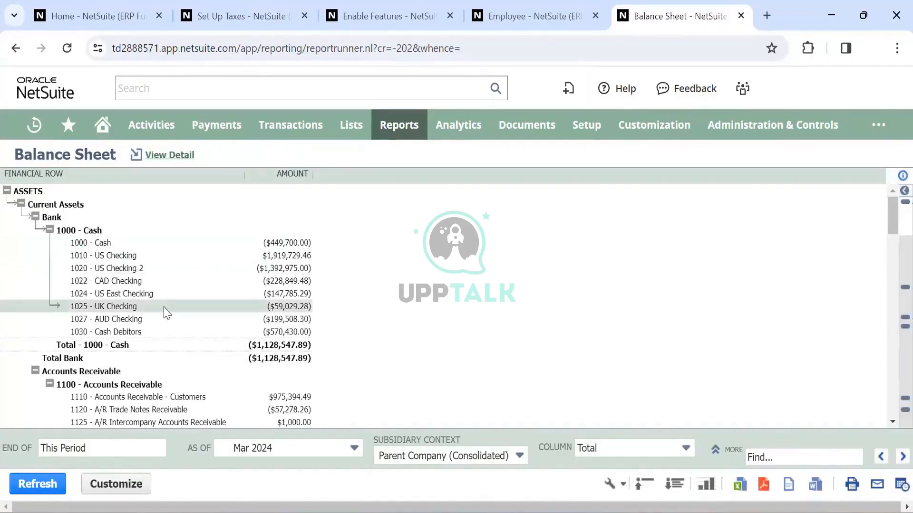
# Step: Look over the Balance Sheet's asset accounts and show its additional filters, such as class, customer, department, item and warehouse
pyautogui.scroll(-1, 166, 312)
pyautogui.scroll(2, 164, 310)
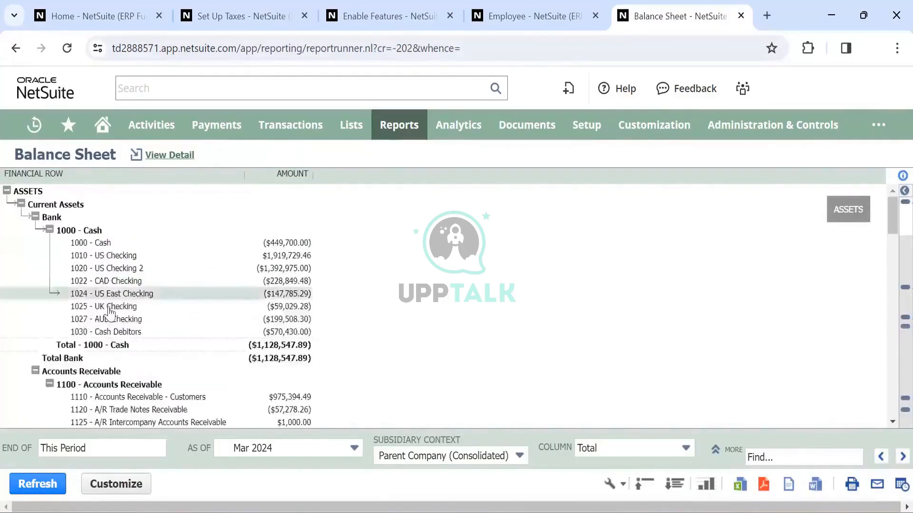
pyautogui.click(717, 450)
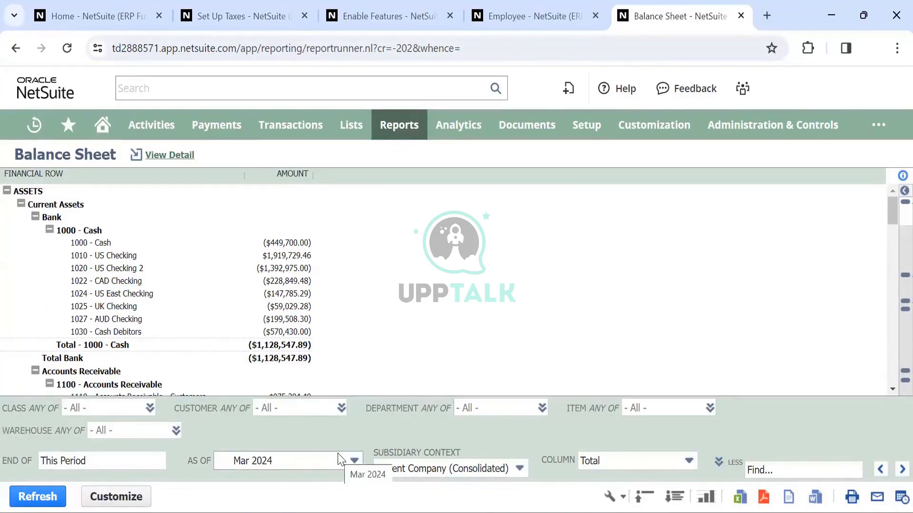
pyautogui.scroll(-2, 186, 351)
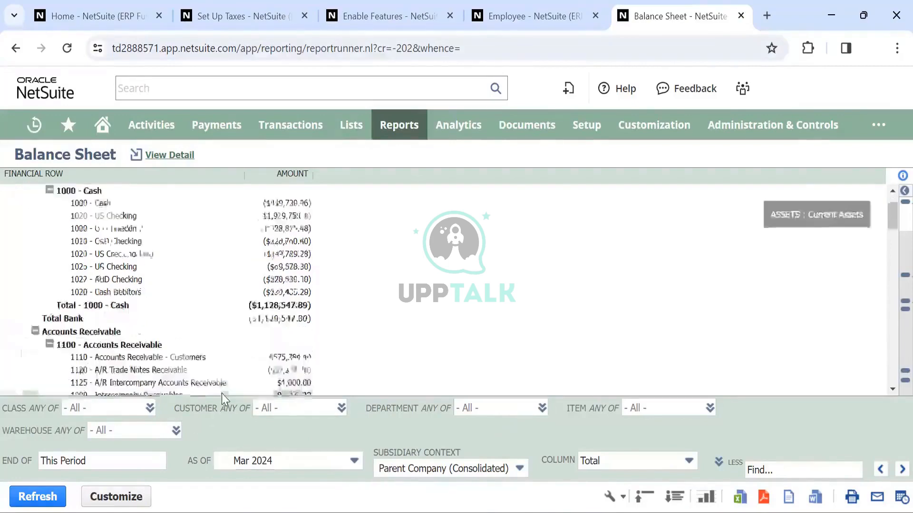
pyautogui.scroll(2, 186, 351)
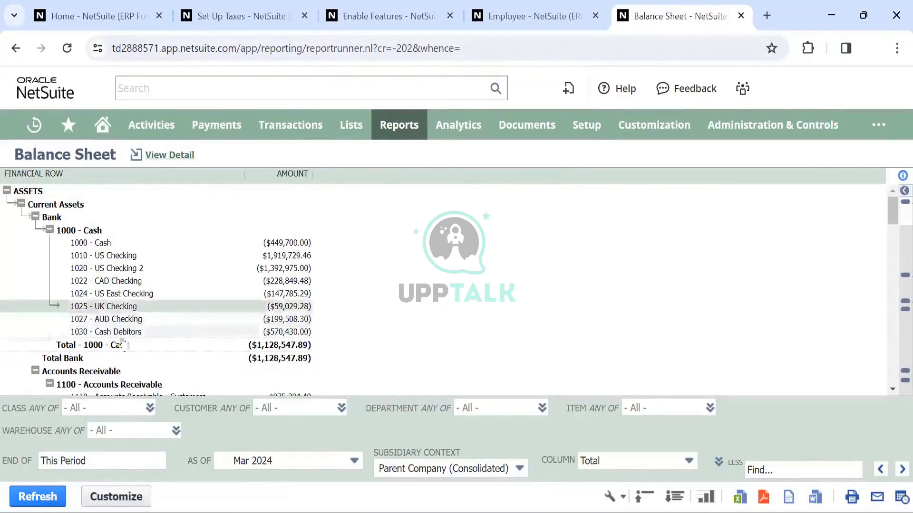
# Step: Start customizing the Balance Sheet report and go to its column editing stage
pyautogui.click(110, 496)
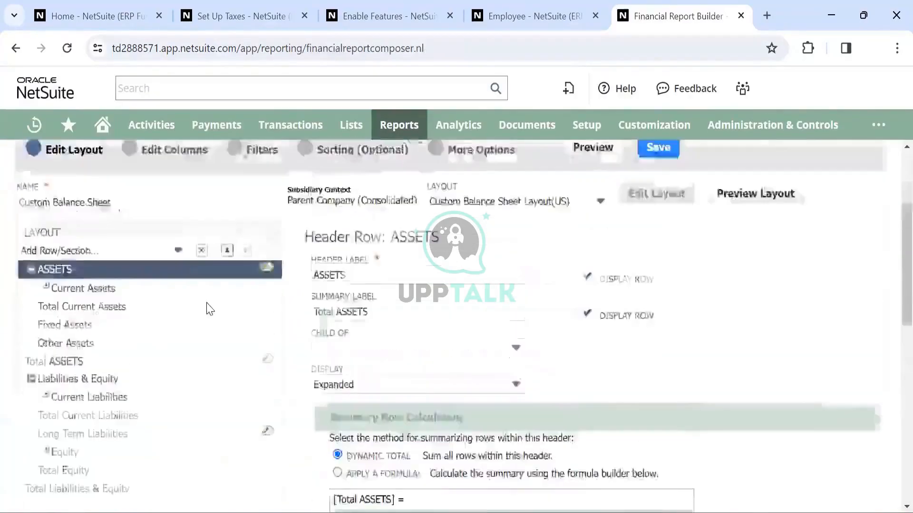
pyautogui.scroll(2, 210, 309)
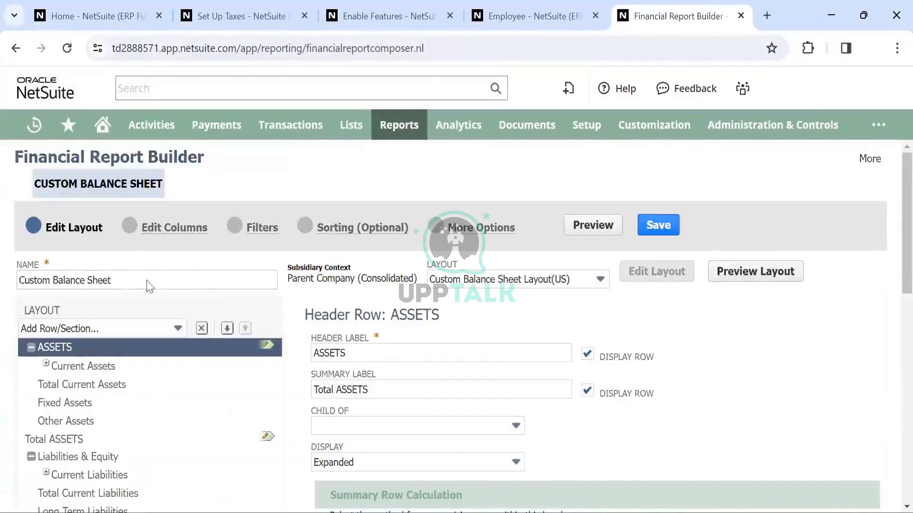
pyautogui.click(174, 228)
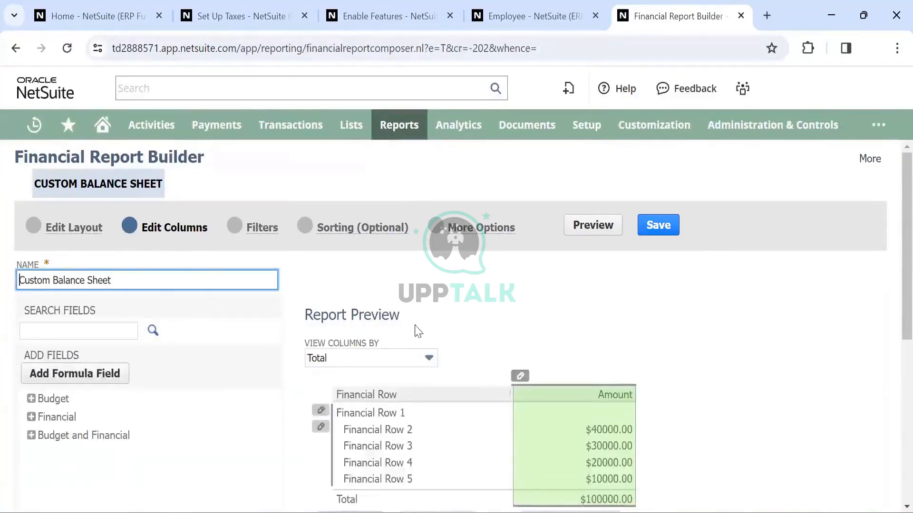
# Step: Add the Fiscal Year field from the Financial fields as a column of the Custom Balance Sheet
pyautogui.scroll(-2, 192, 361)
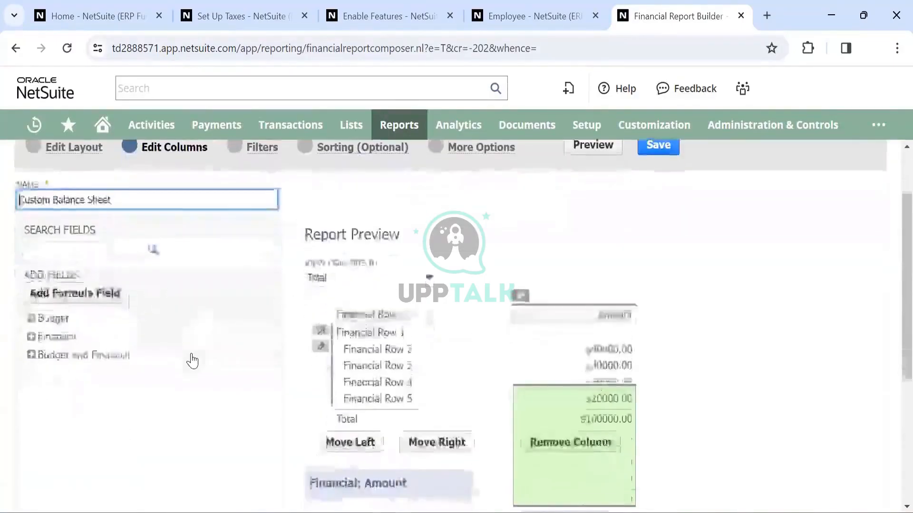
pyautogui.click(29, 333)
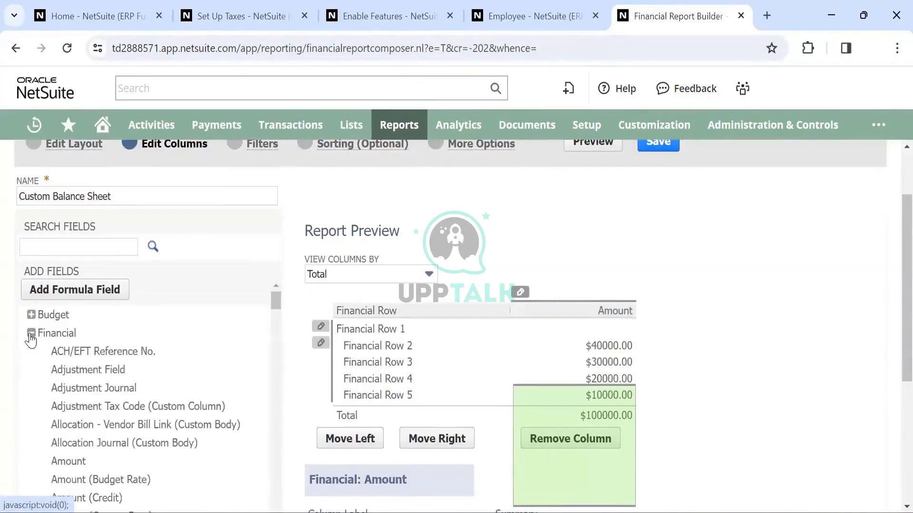
pyautogui.scroll(-5, 104, 392)
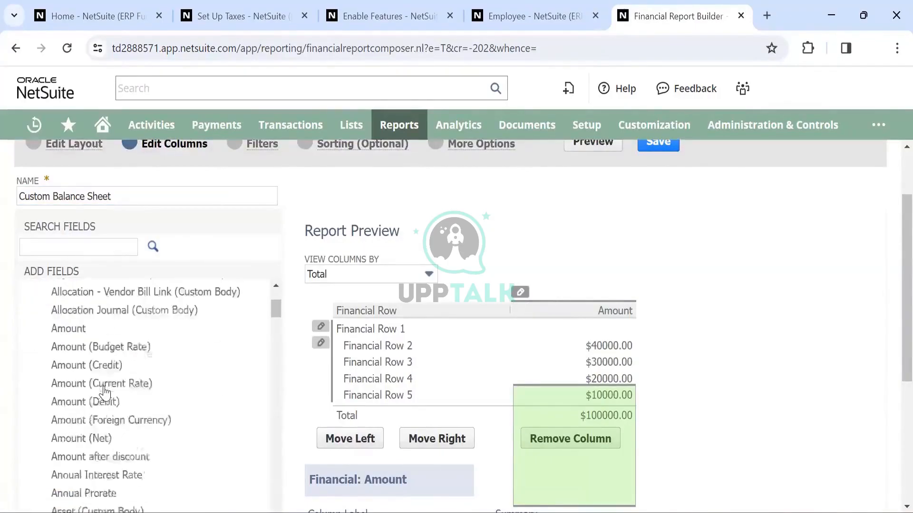
pyautogui.scroll(-4, 105, 393)
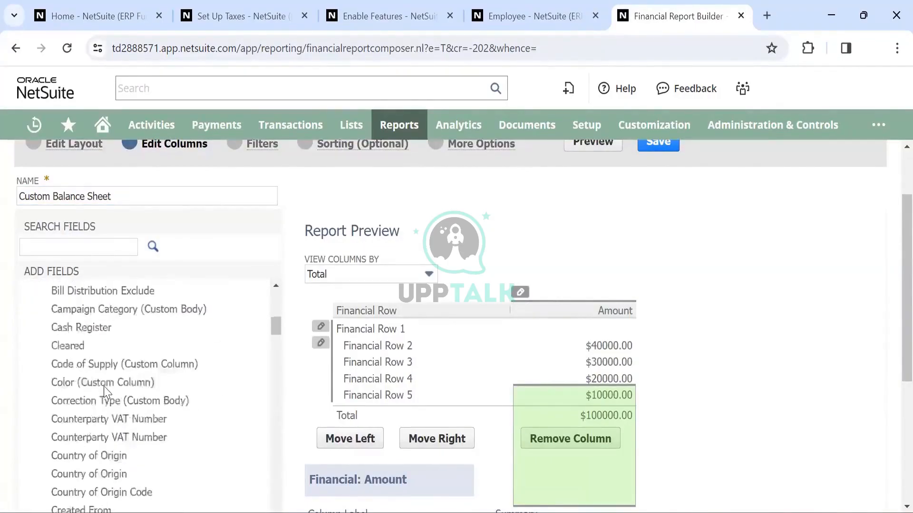
pyautogui.scroll(9, 105, 393)
pyautogui.scroll(-10, 102, 387)
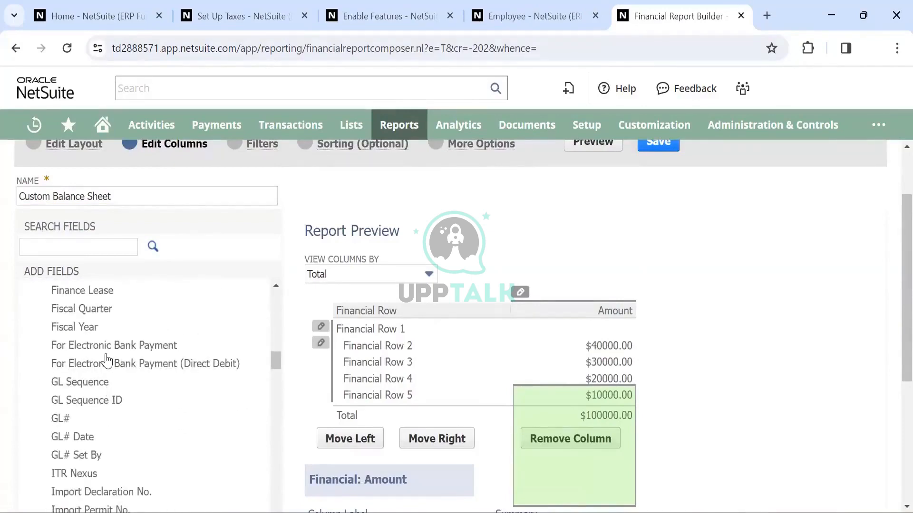
pyautogui.click(82, 328)
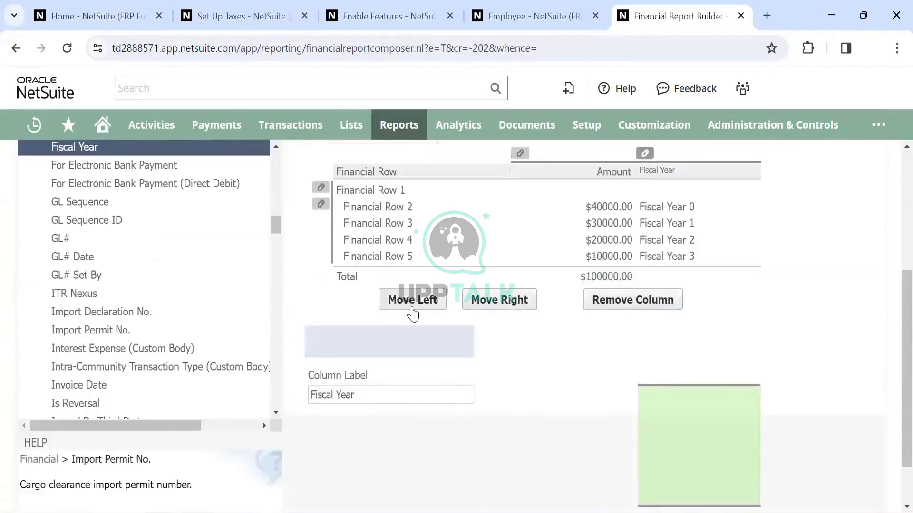
# Step: Preview the Custom Balance Sheet and look over its account rows with the Fiscal Year column
pyautogui.scroll(-1, 438, 306)
pyautogui.scroll(6, 463, 305)
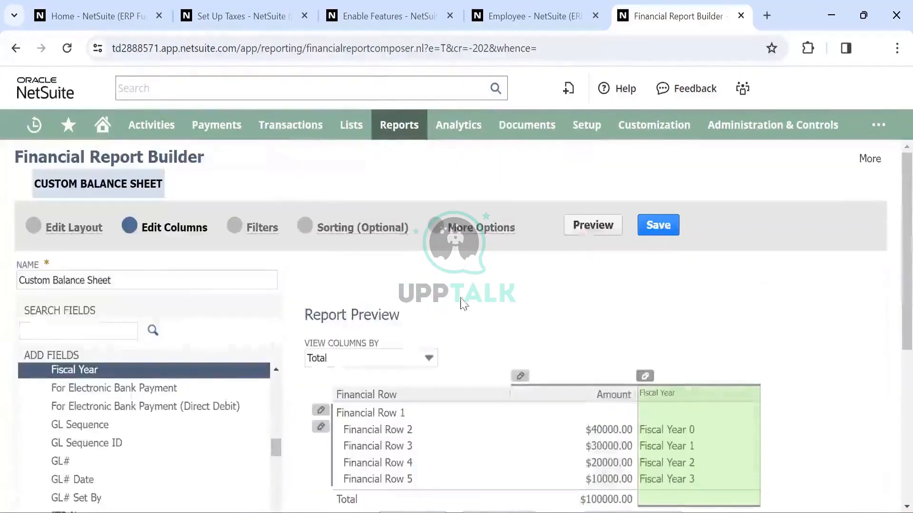
pyautogui.click(588, 228)
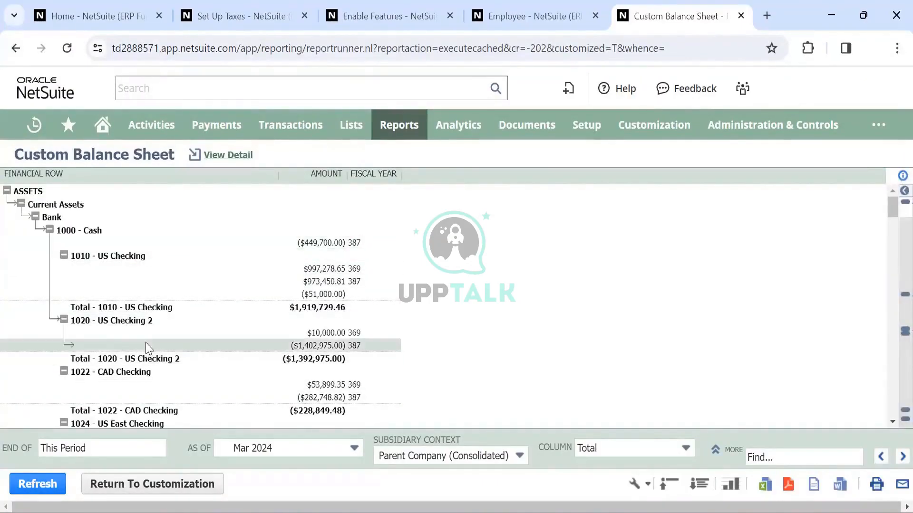
pyautogui.scroll(-2, 148, 345)
pyautogui.scroll(2, 147, 347)
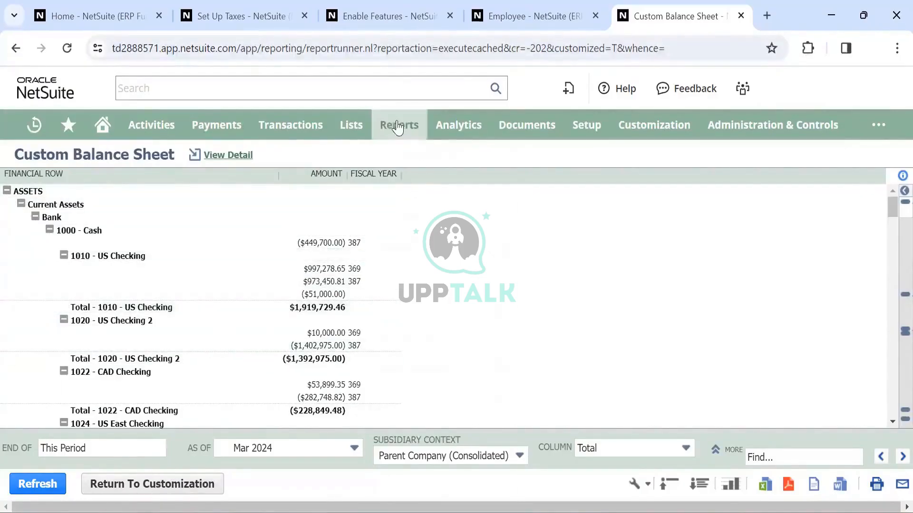
pyautogui.moveTo(397, 128)
pyautogui.scroll(-3, 433, 284)
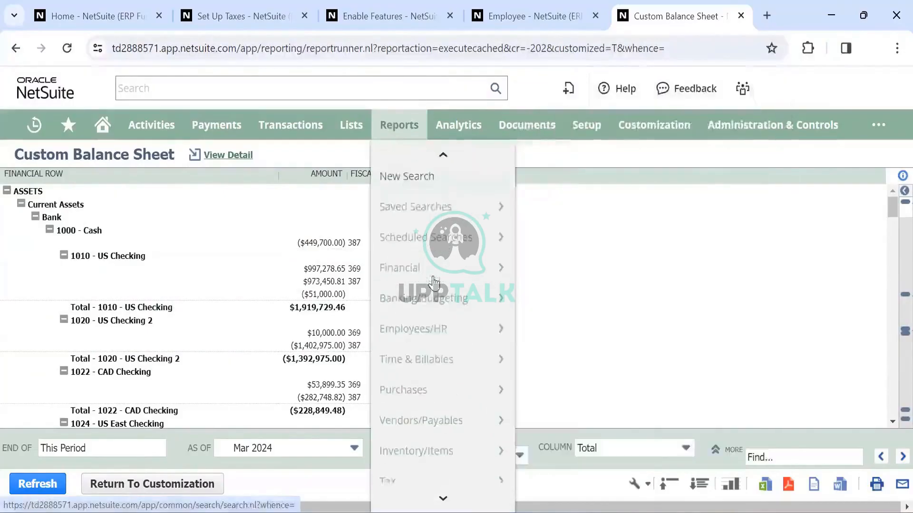
pyautogui.scroll(3, 434, 284)
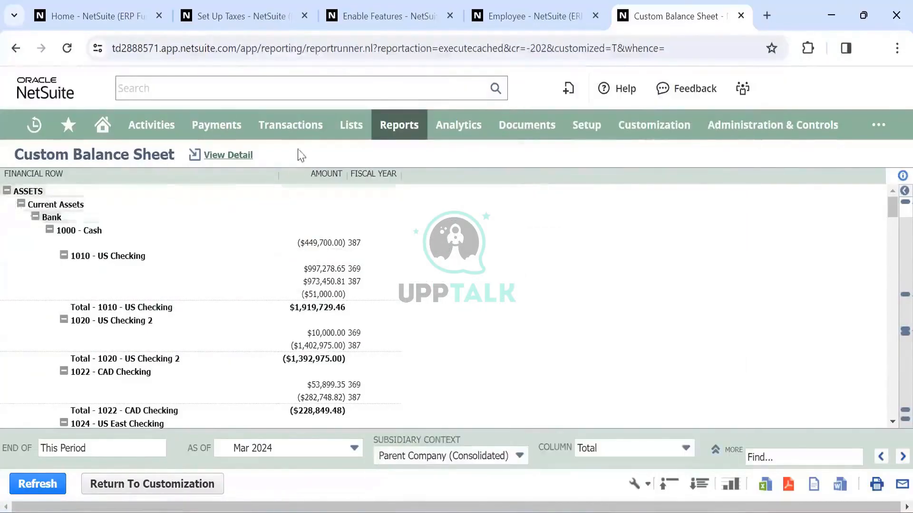
# Step: Look through the transaction categories, including the Bank, Purchases, Payables, Sales and Billing options
pyautogui.moveTo(289, 130)
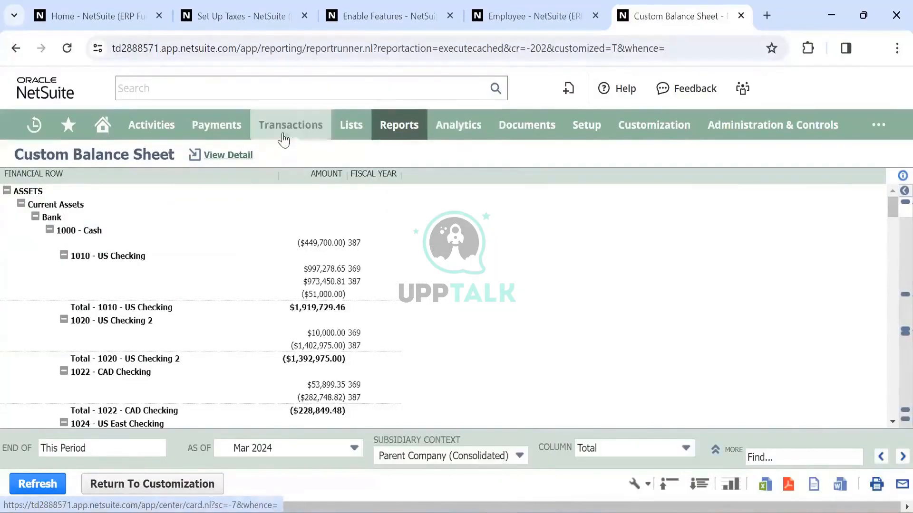
pyautogui.moveTo(279, 186)
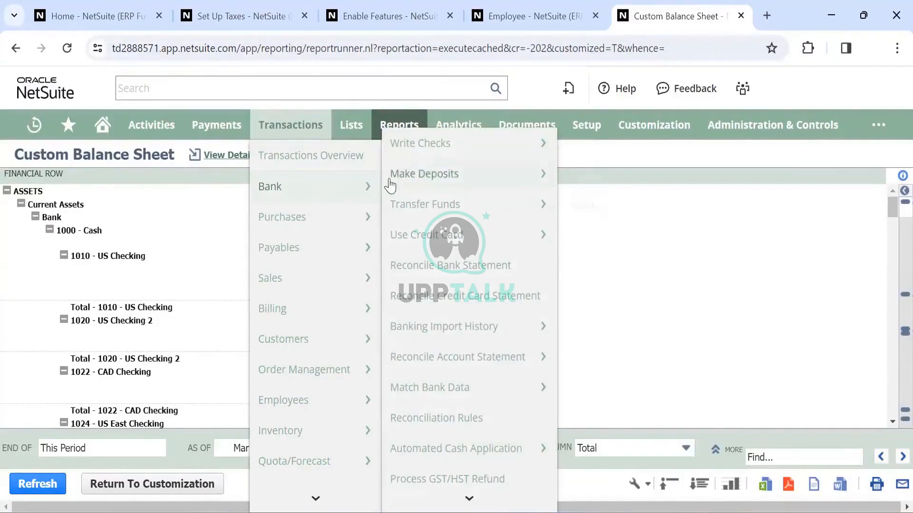
pyautogui.moveTo(390, 186)
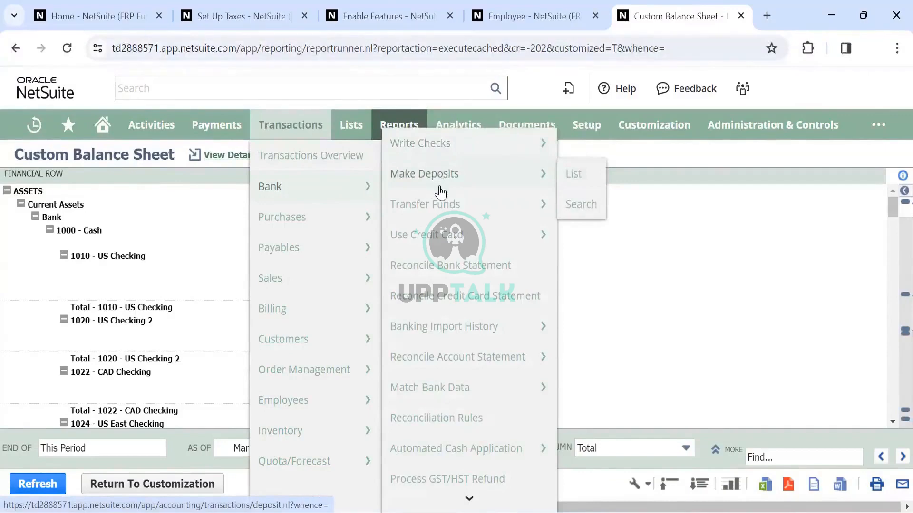
pyautogui.moveTo(443, 203)
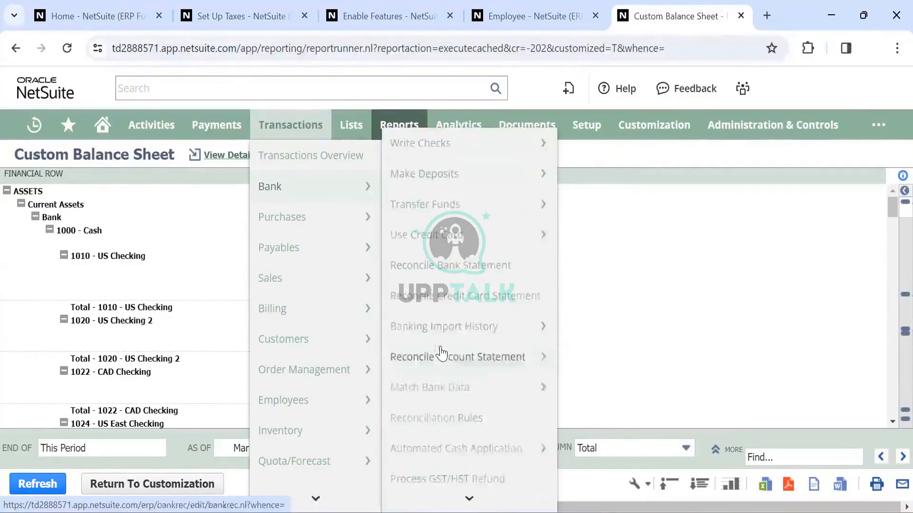
pyautogui.moveTo(304, 224)
pyautogui.moveTo(425, 221)
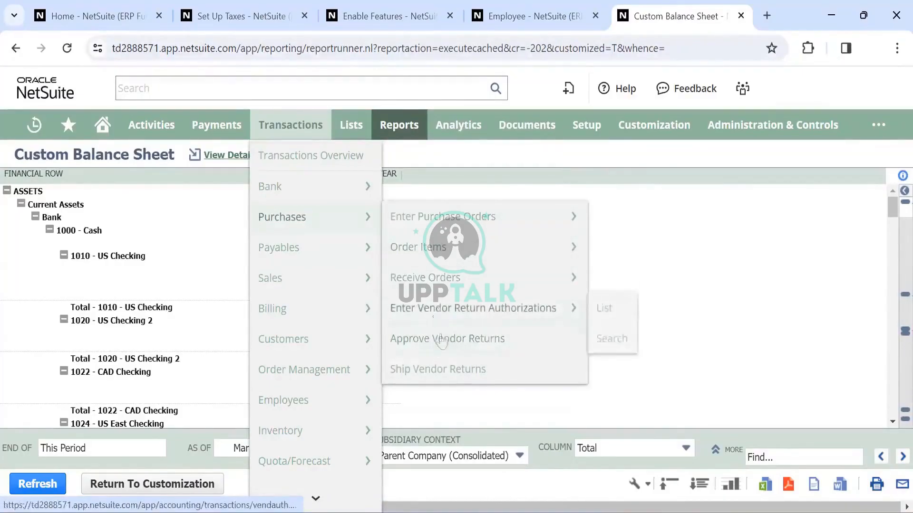
pyautogui.moveTo(313, 248)
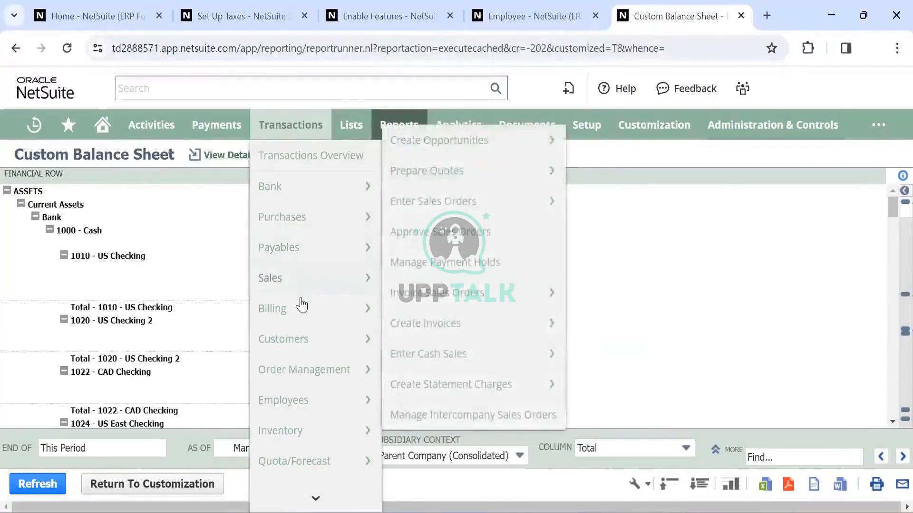
pyautogui.moveTo(301, 310)
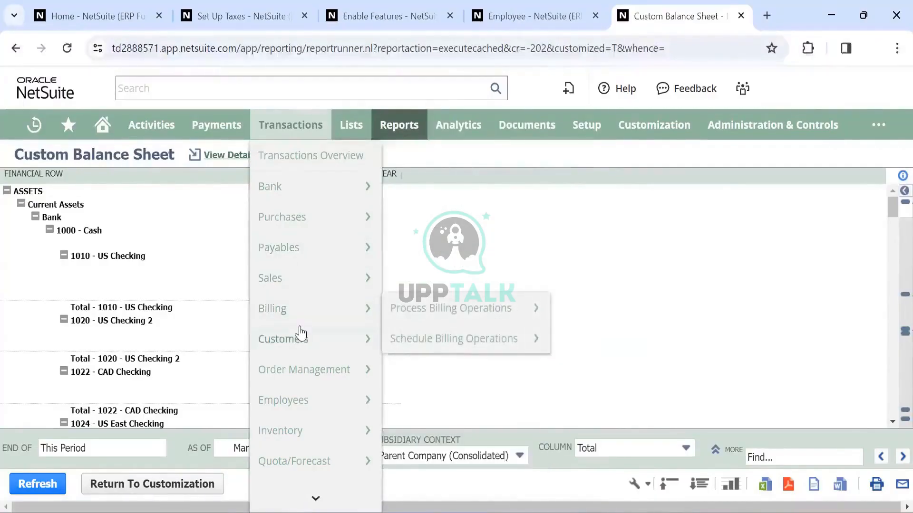
pyautogui.scroll(-2, 300, 332)
pyautogui.scroll(2, 300, 333)
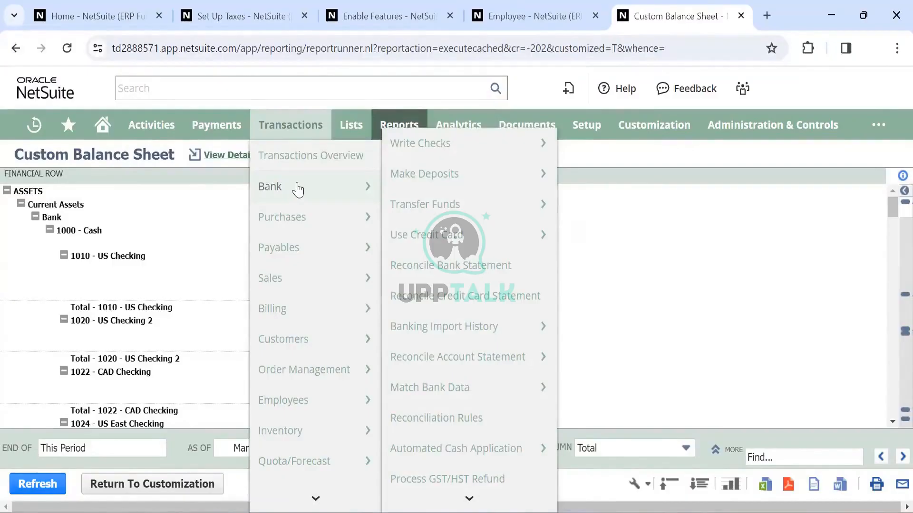
# Step: Examine the bank deposit, purchase order, vendor bill, employee expense and sales transaction types in more detail
pyautogui.moveTo(441, 185)
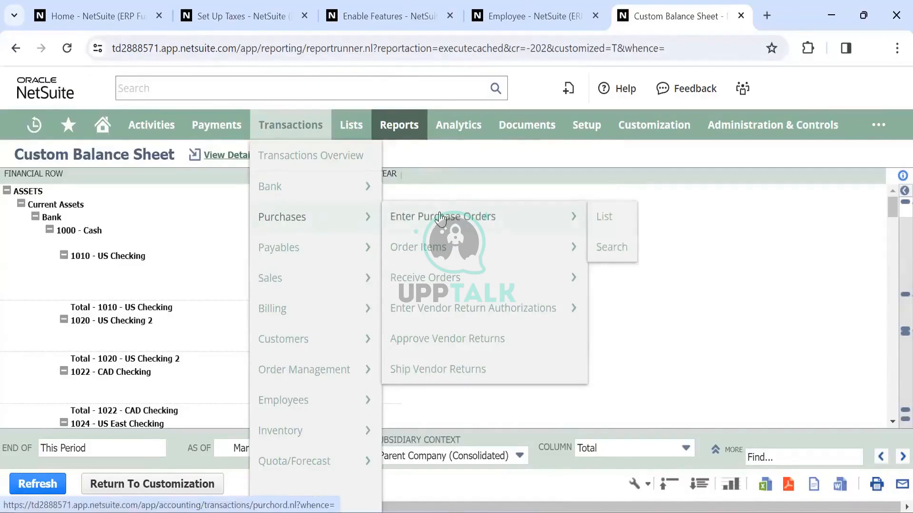
pyautogui.moveTo(430, 280)
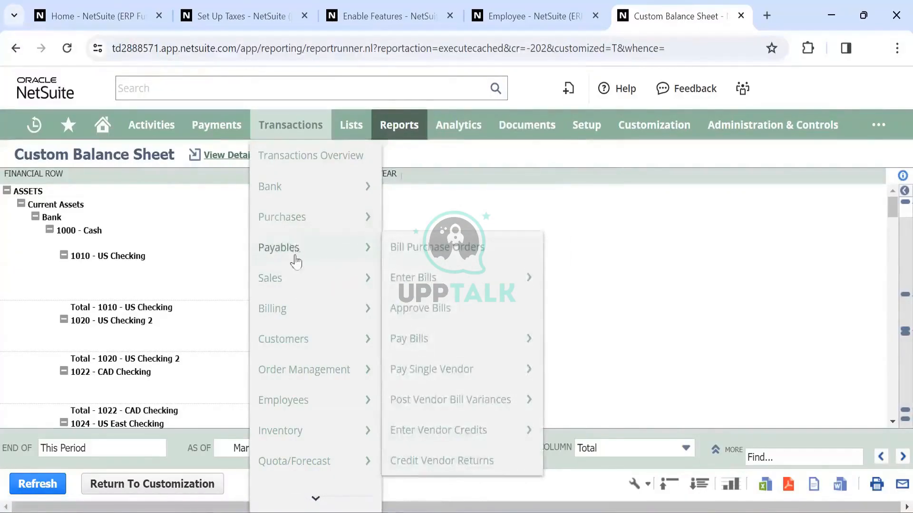
pyautogui.moveTo(298, 399)
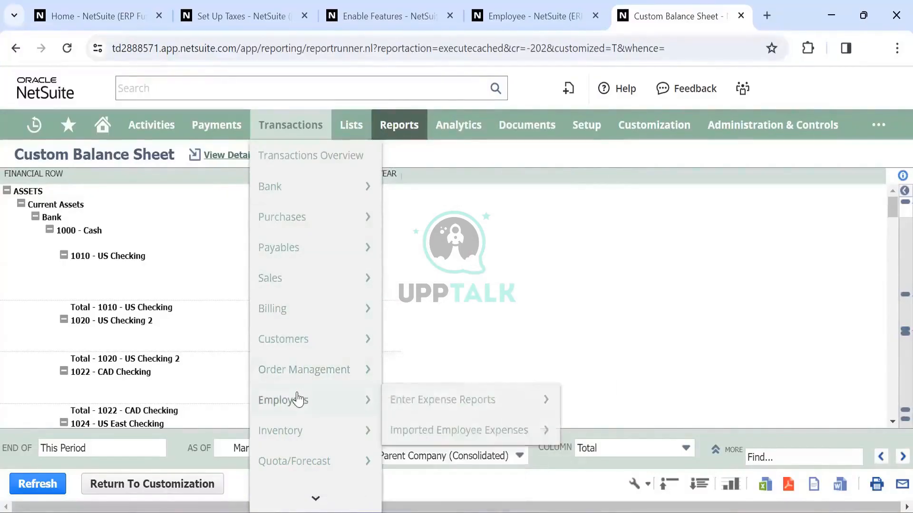
pyautogui.moveTo(292, 283)
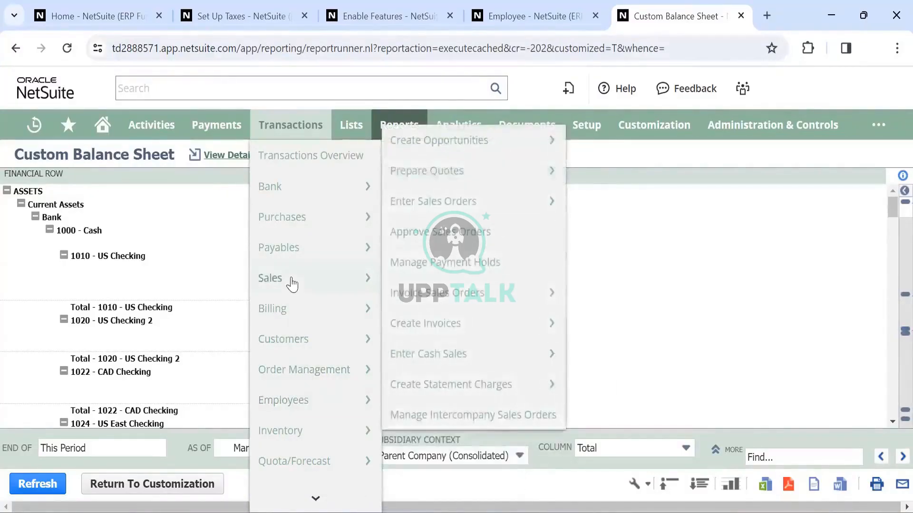